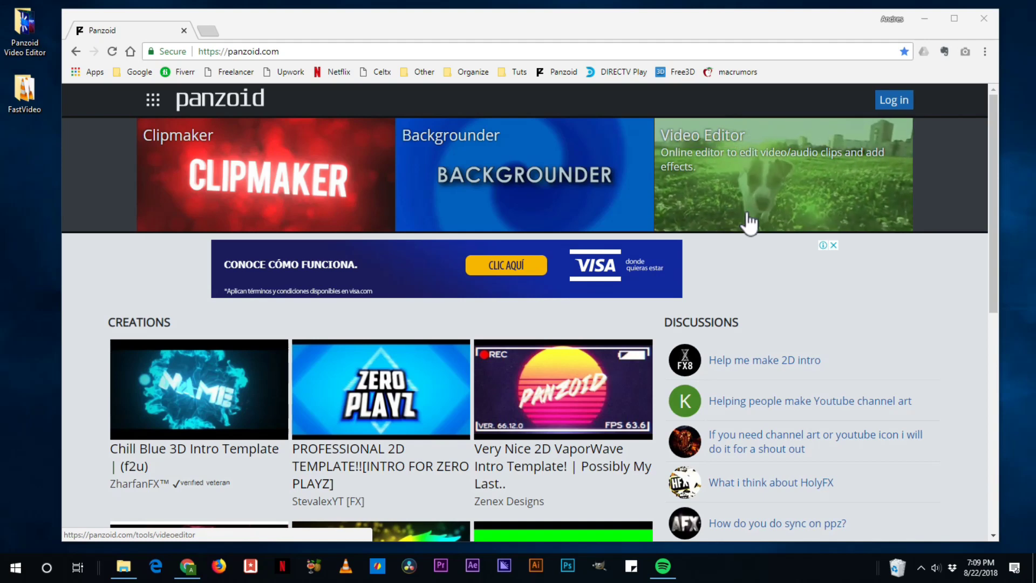
Step: Open the Panzoid Video Editor folder on the desktop and preview the intro/outro background image and fvtest.mp4
{"action": "double_click", "coordinate": [23, 18]}
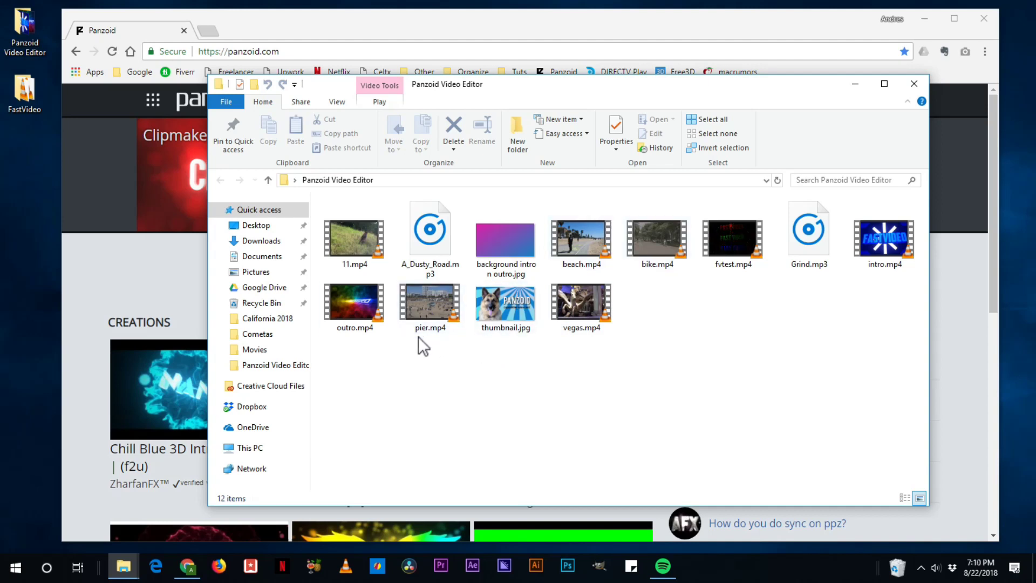
{"action": "double_click", "coordinate": [507, 239]}
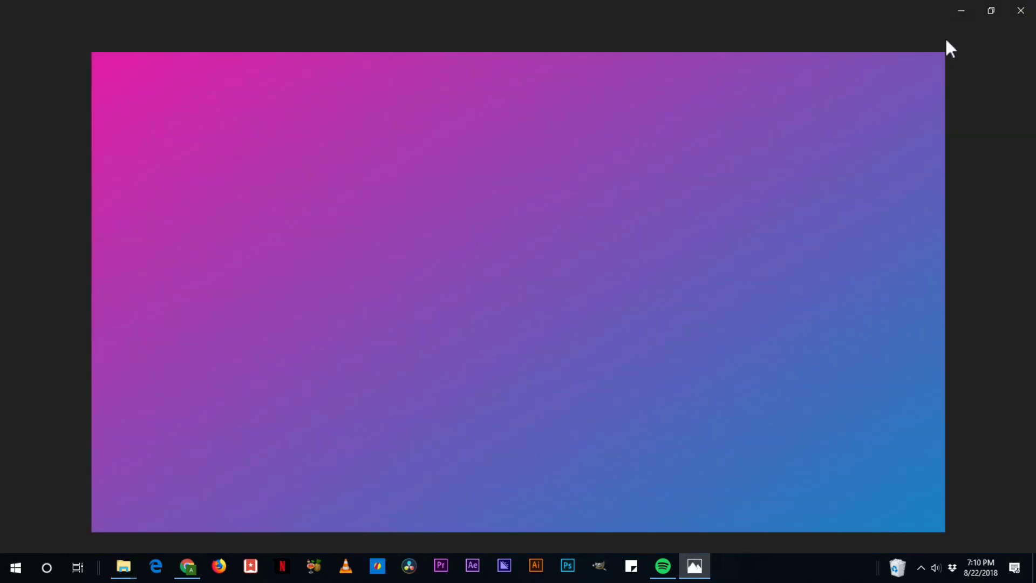
{"action": "left_click", "coordinate": [1023, 8]}
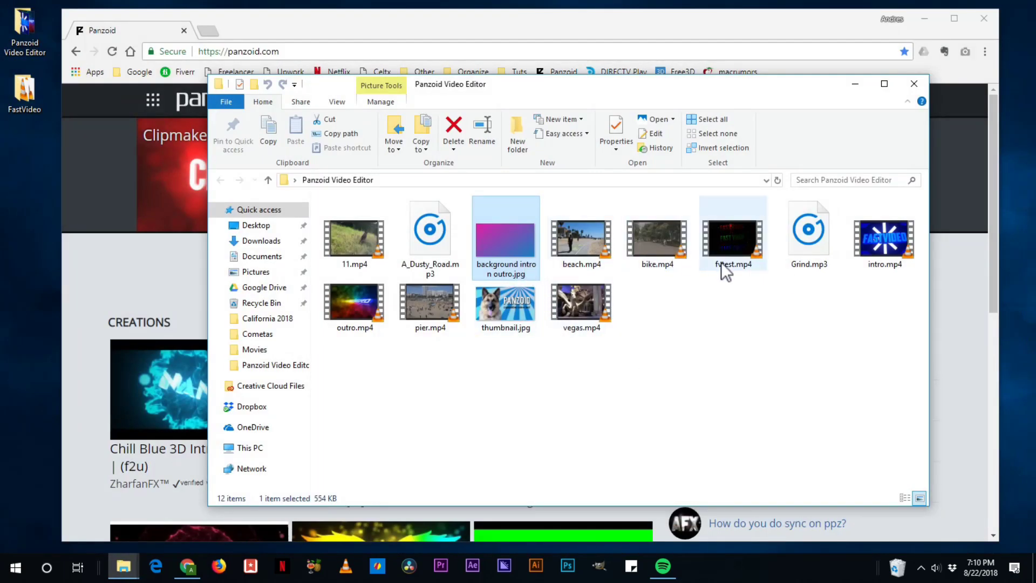
{"action": "double_click", "coordinate": [724, 241]}
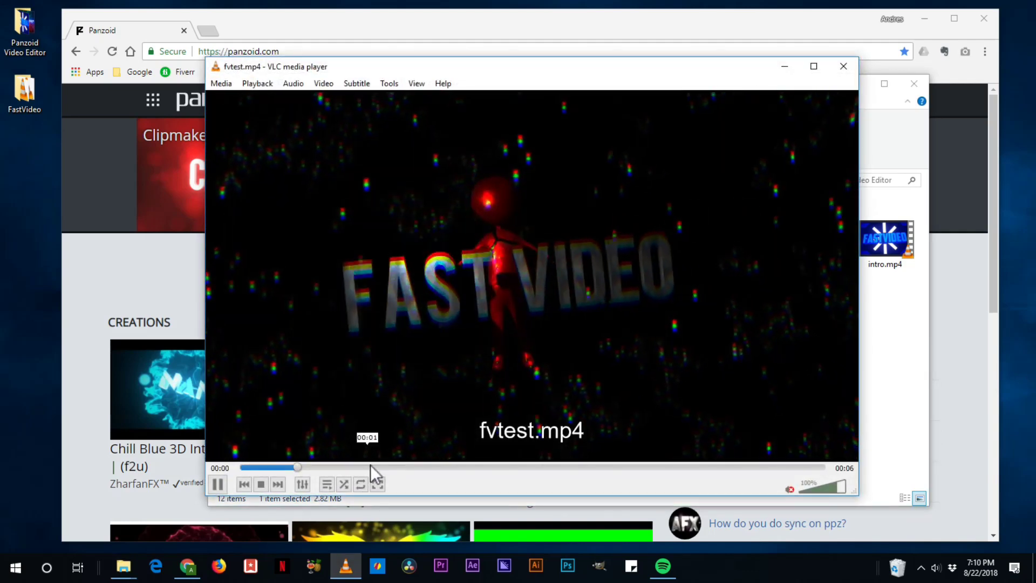
{"action": "left_click", "coordinate": [850, 69]}
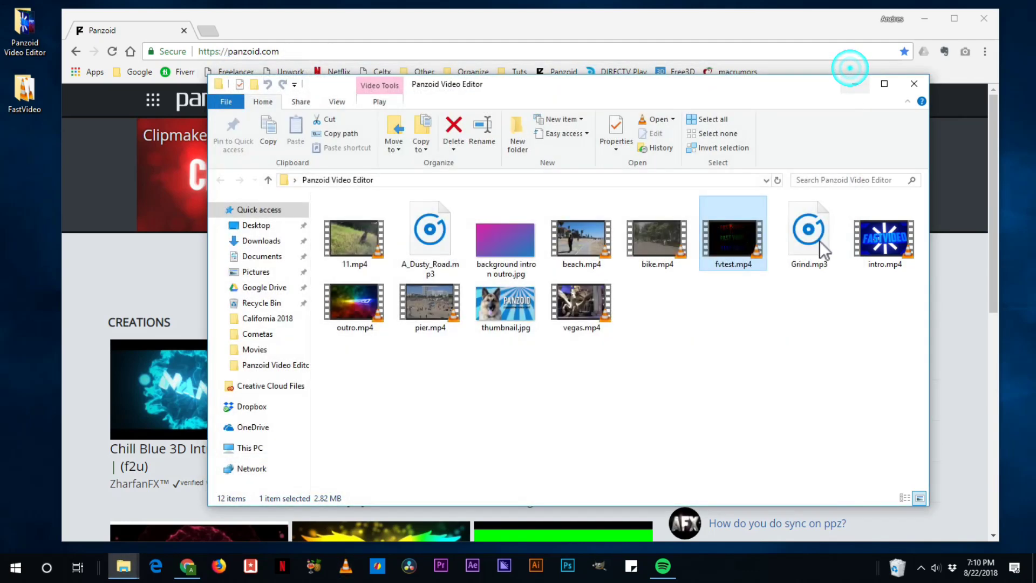
Step: Preview intro.mp4 and outro.mp4 from the folder, skipping ahead to the middle of each video
{"action": "left_click", "coordinate": [875, 254]}
{"action": "double_click", "coordinate": [875, 256]}
{"action": "left_click", "coordinate": [516, 467]}
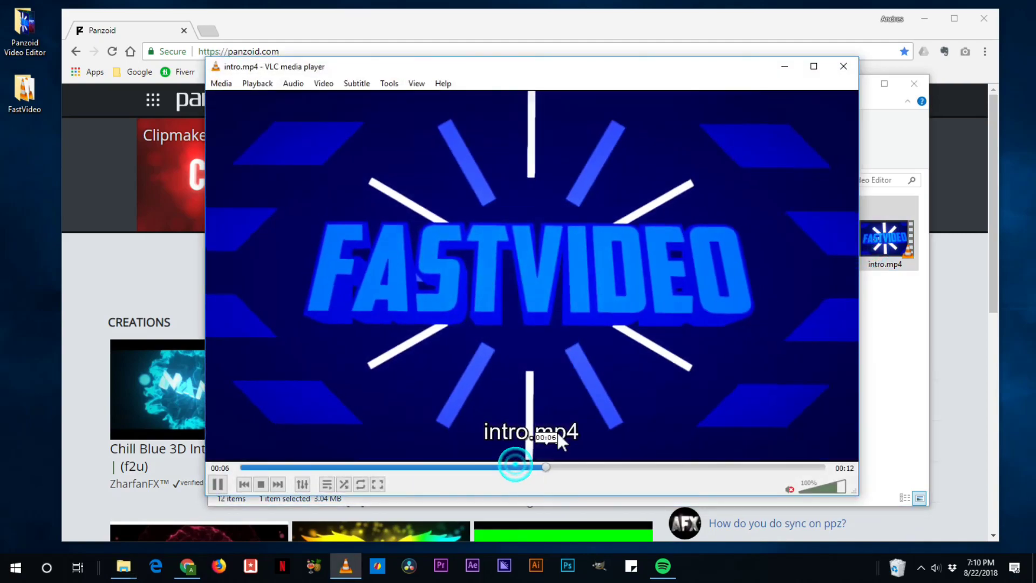
{"action": "left_click", "coordinate": [844, 66]}
{"action": "double_click", "coordinate": [355, 310]}
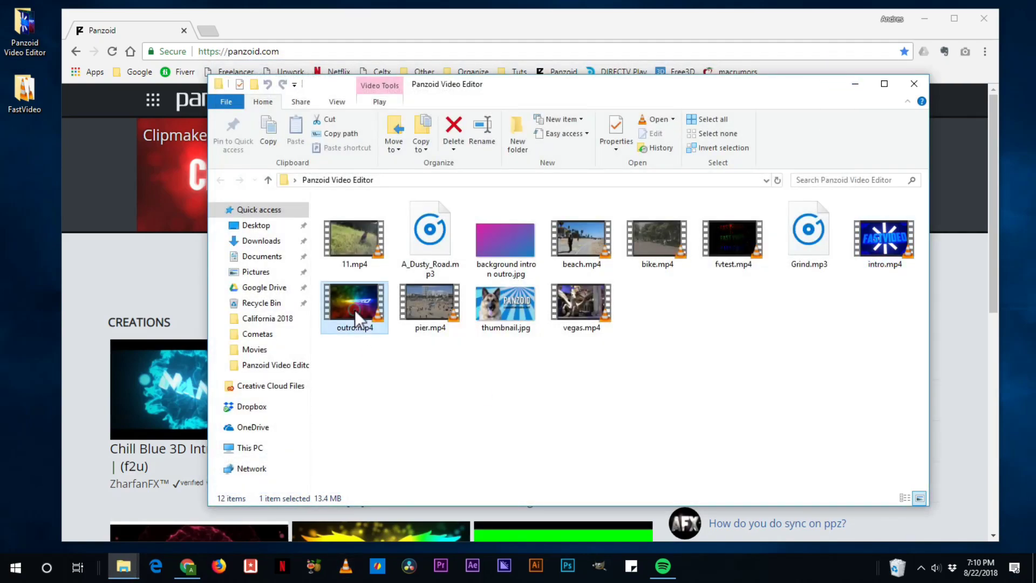
{"action": "left_click", "coordinate": [453, 468]}
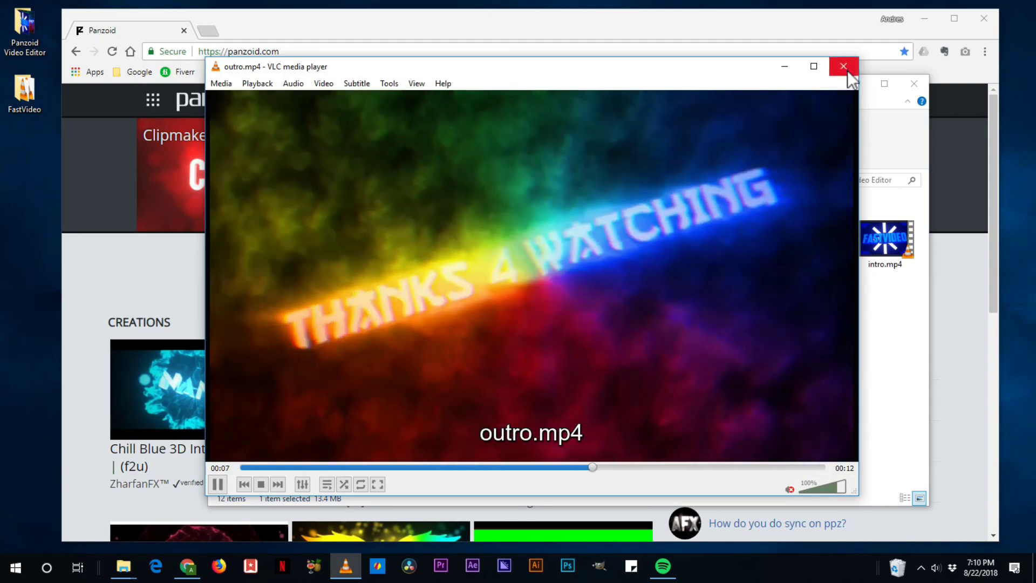
{"action": "left_click", "coordinate": [849, 69]}
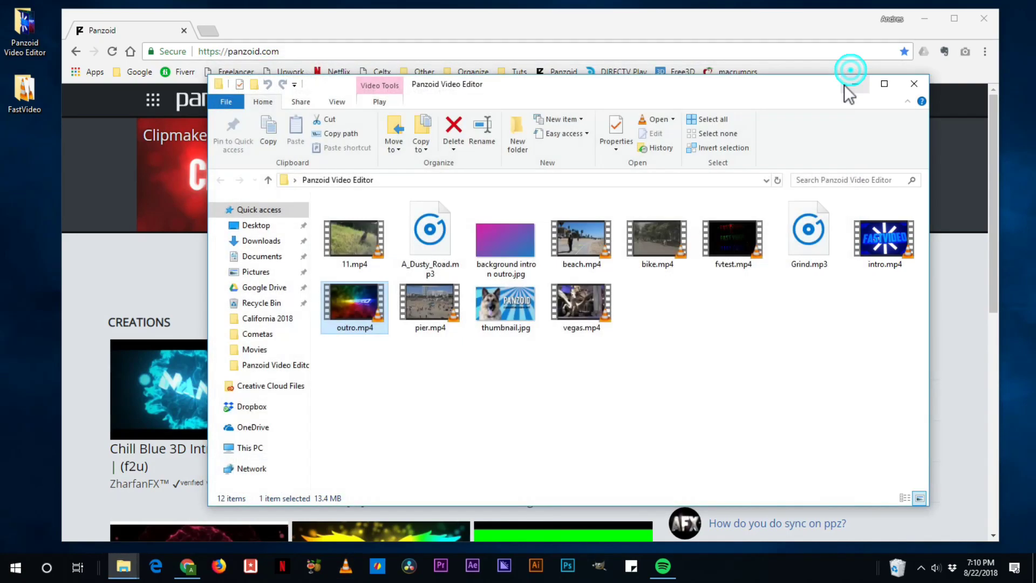
Step: Preview the footage clips 11.mp4, beach.mp4 and bike.mp4, closing the player after each one
{"action": "double_click", "coordinate": [363, 245]}
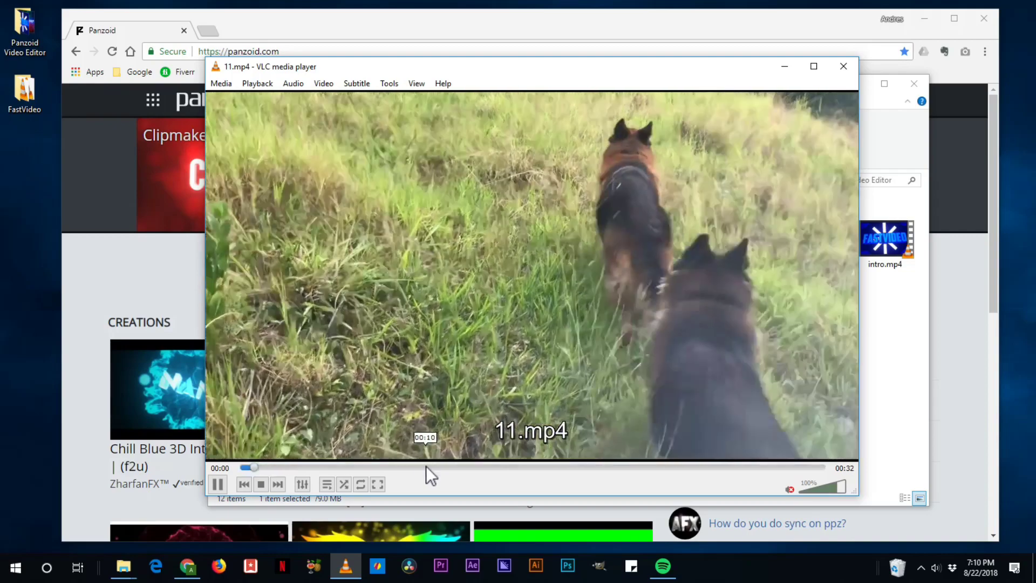
{"action": "left_click_drag", "start_coordinate": [426, 466], "coordinate": [373, 475]}
{"action": "left_click", "coordinate": [843, 66]}
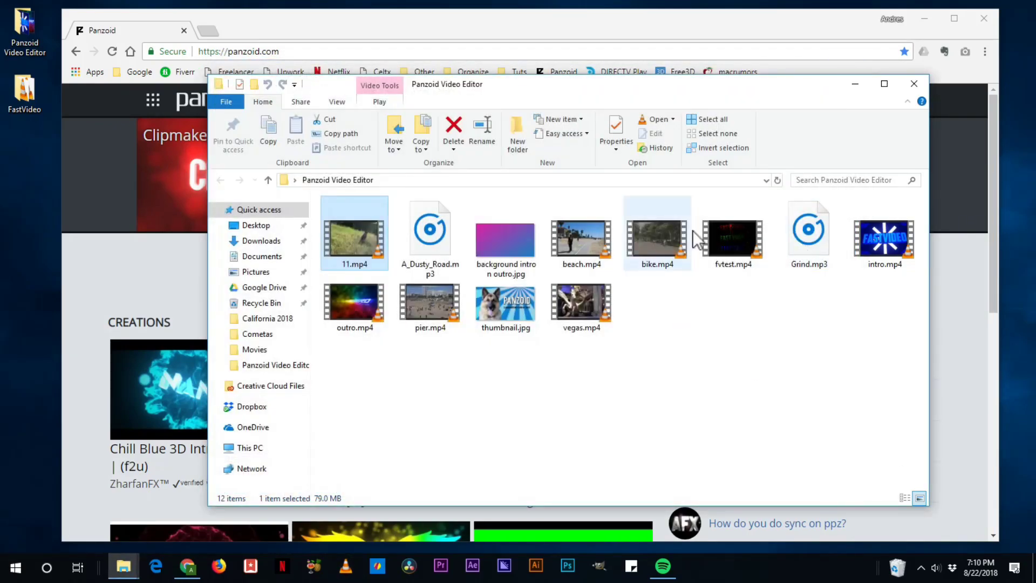
{"action": "double_click", "coordinate": [587, 244]}
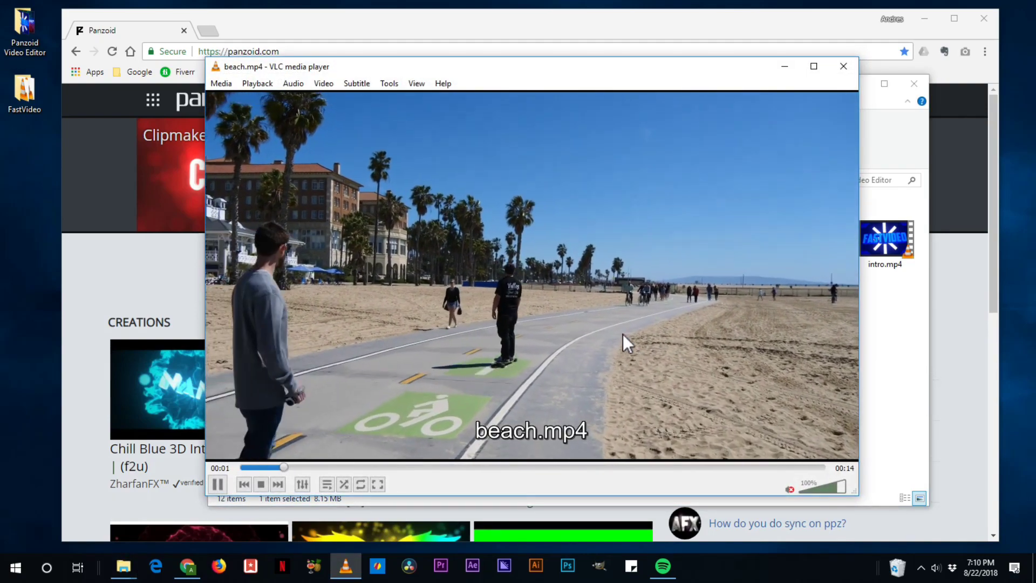
{"action": "left_click", "coordinate": [845, 67]}
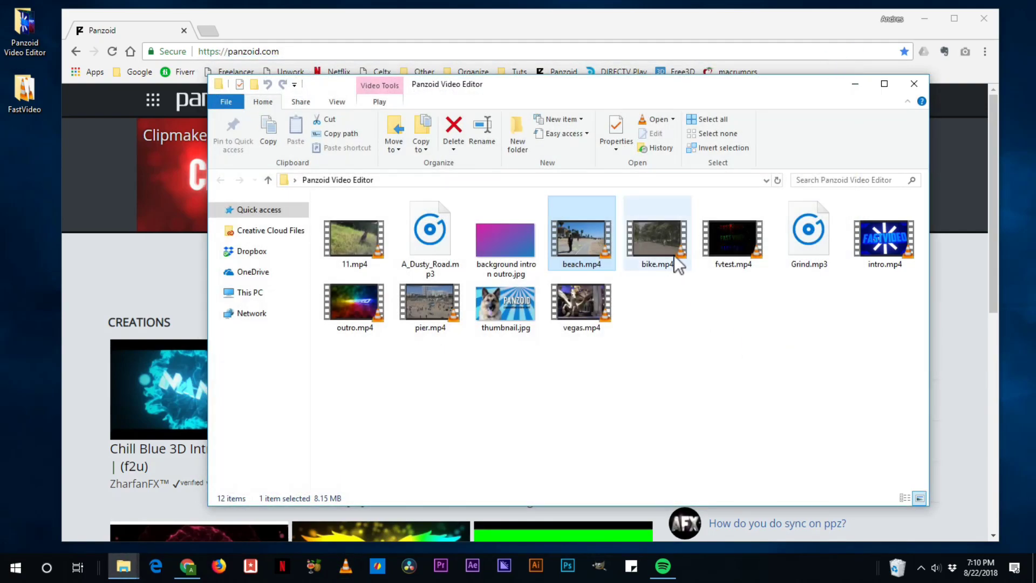
{"action": "double_click", "coordinate": [664, 244]}
{"action": "left_click_drag", "start_coordinate": [428, 467], "coordinate": [494, 467]}
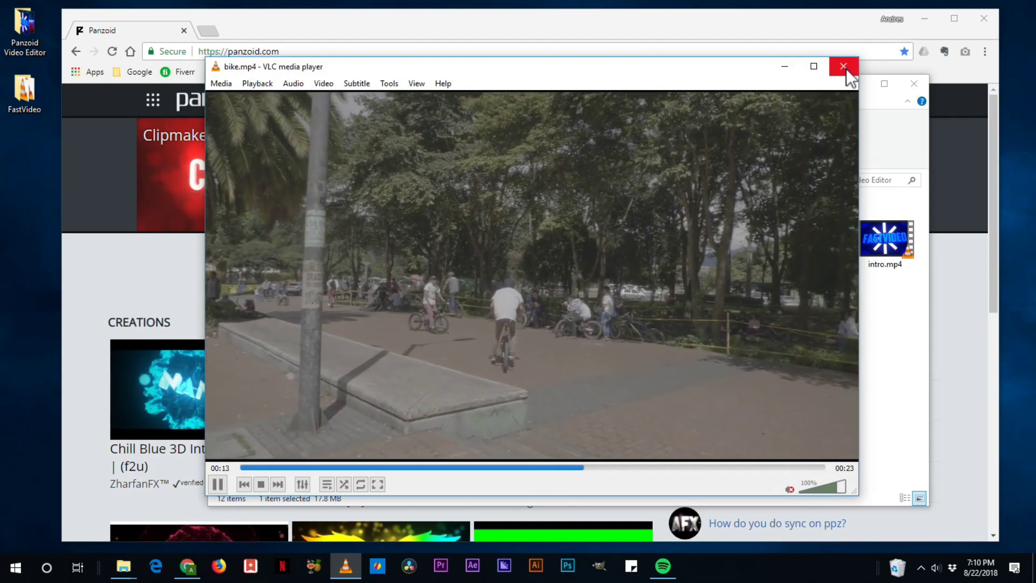
{"action": "left_click", "coordinate": [845, 68]}
Step: Preview pier.mp4 and vegas.mp4, and close the folder window to return to the Panzoid home page
{"action": "double_click", "coordinate": [422, 292]}
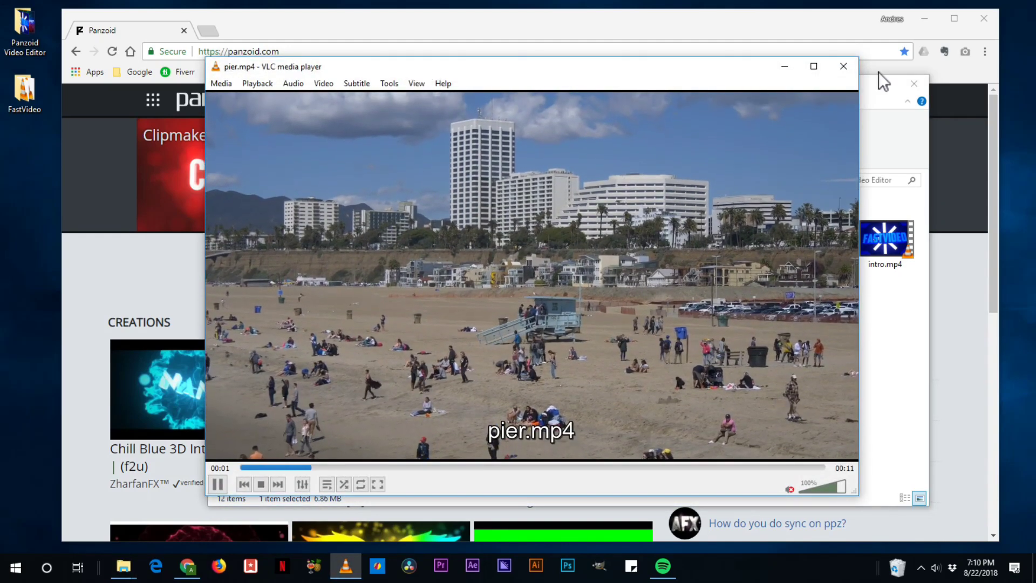
{"action": "left_click", "coordinate": [844, 67]}
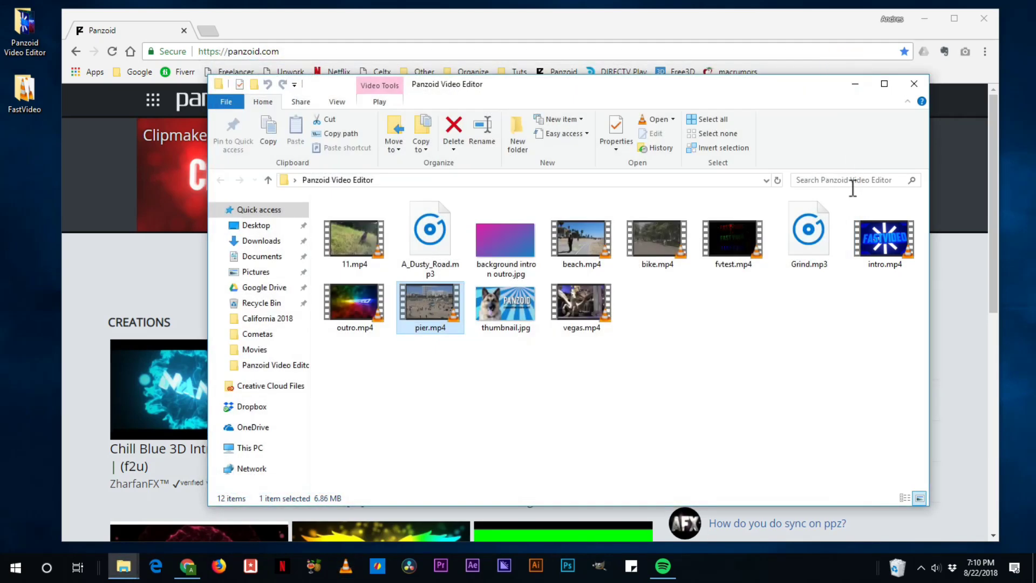
{"action": "double_click", "coordinate": [581, 307]}
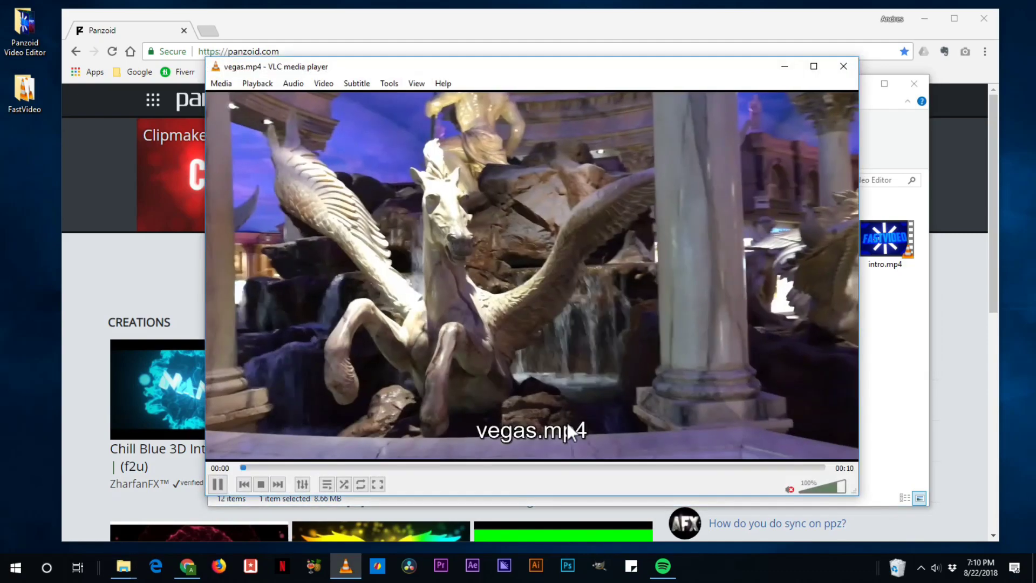
{"action": "left_click", "coordinate": [594, 468]}
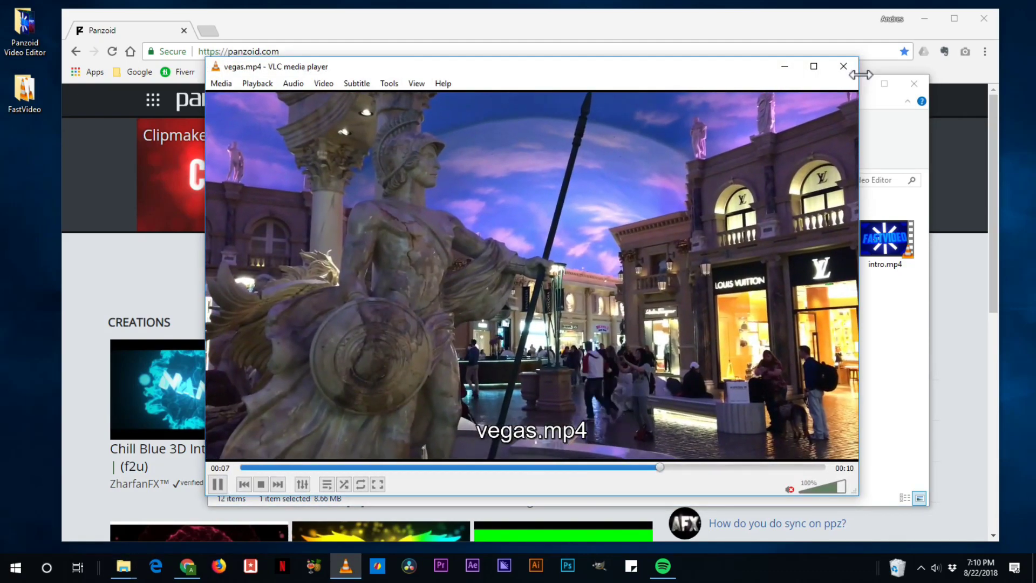
{"action": "left_click", "coordinate": [844, 67]}
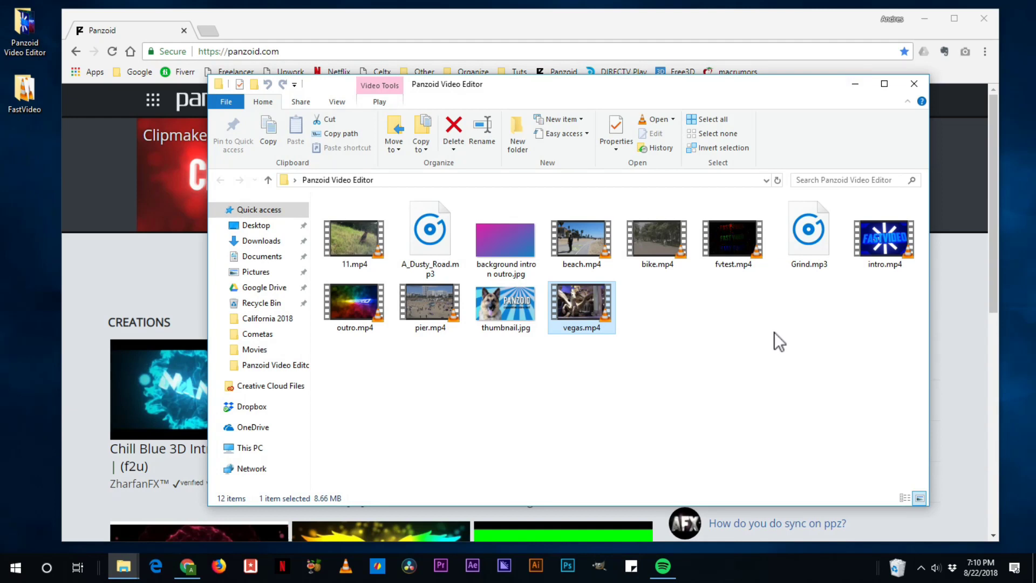
{"action": "left_click", "coordinate": [916, 85]}
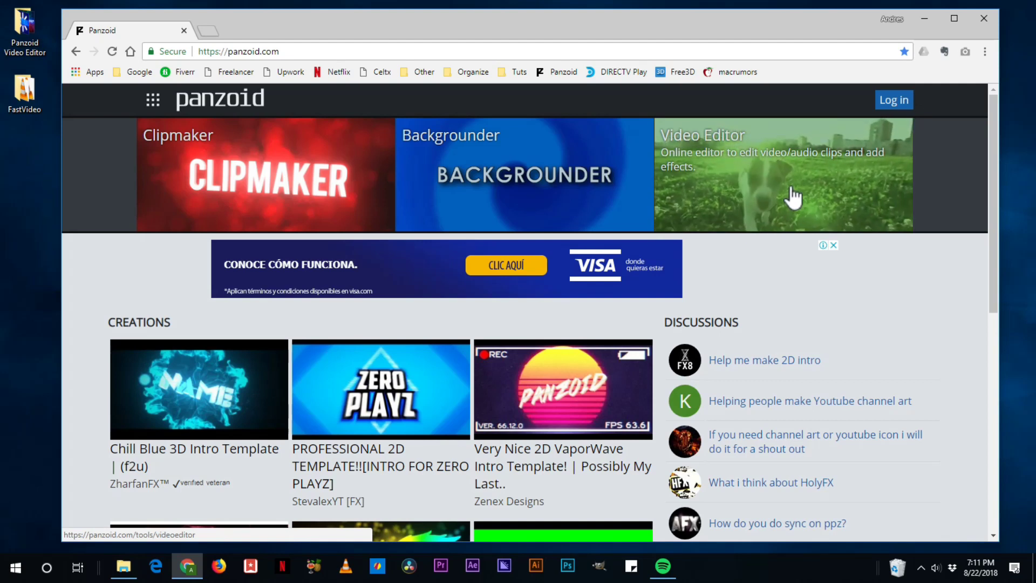
Step: Open Panzoid's Video Editor and import every file from the desktop's Panzoid Video Editor folder, 11.mp4 through vegas.mp4, into the project media
{"action": "left_click", "coordinate": [769, 189]}
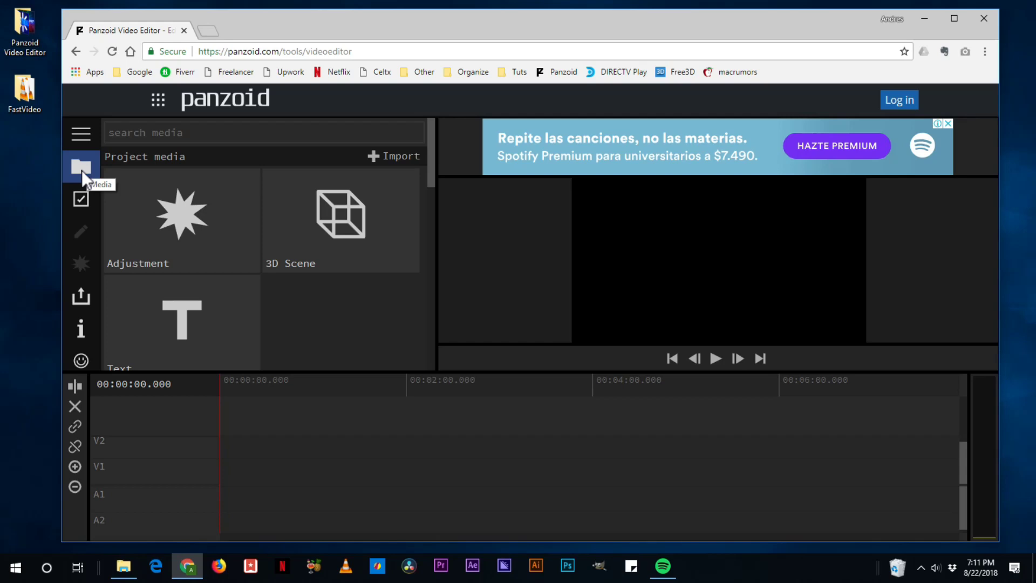
{"action": "left_click", "coordinate": [396, 155]}
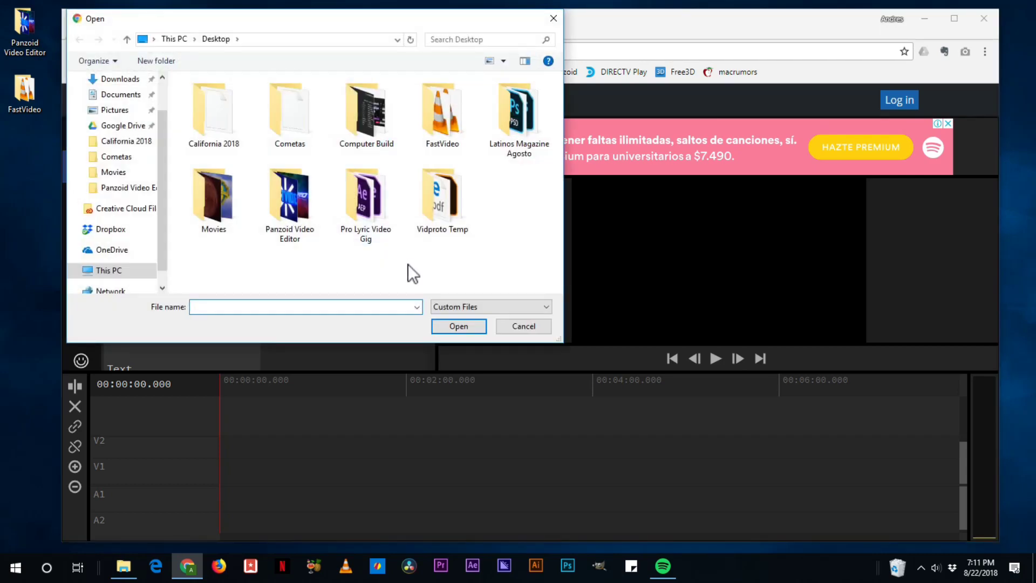
{"action": "double_click", "coordinate": [283, 194]}
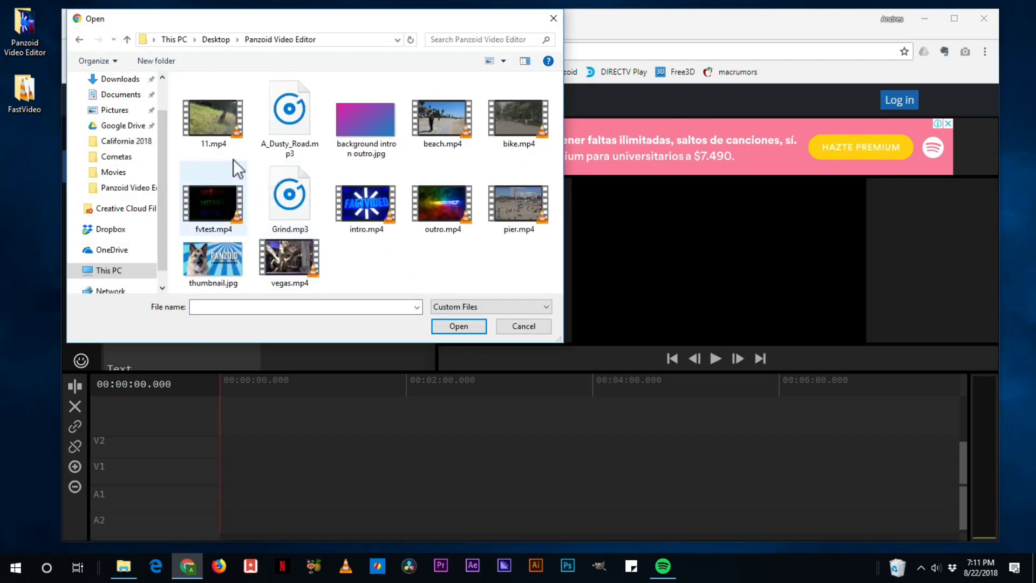
{"action": "left_click", "coordinate": [217, 119]}
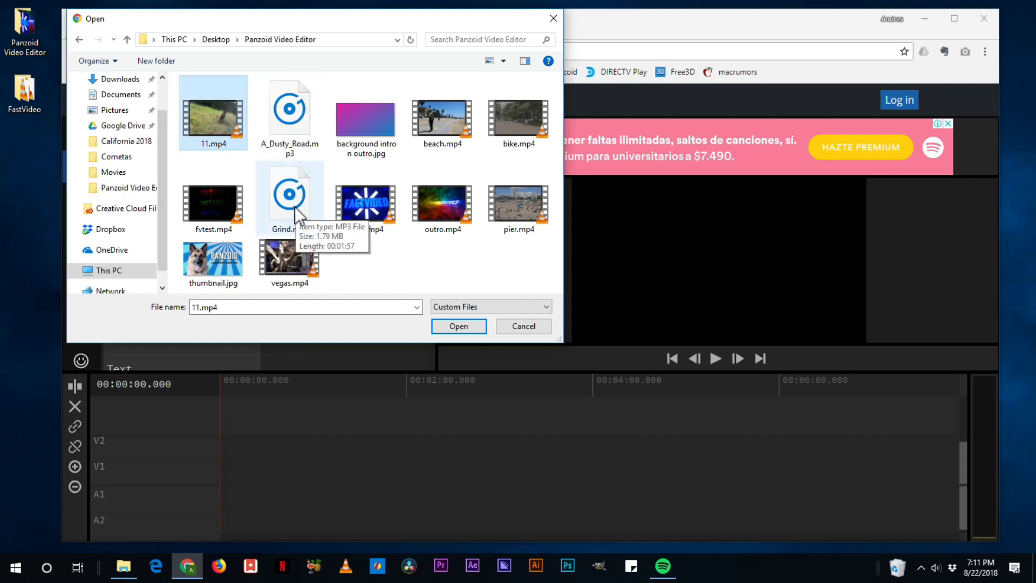
{"action": "left_click", "coordinate": [293, 257], "text": "shift"}
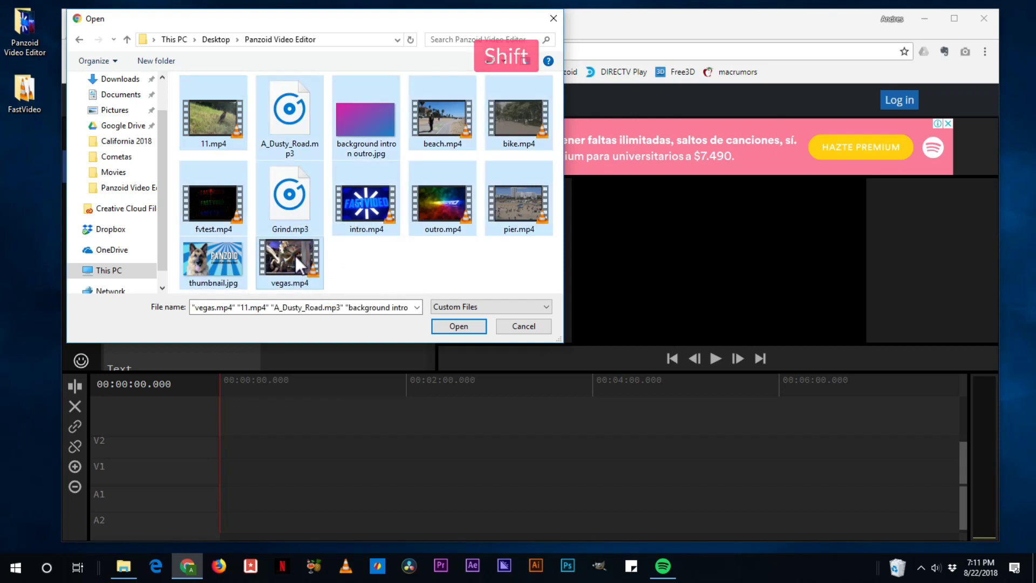
{"action": "left_click", "coordinate": [462, 325]}
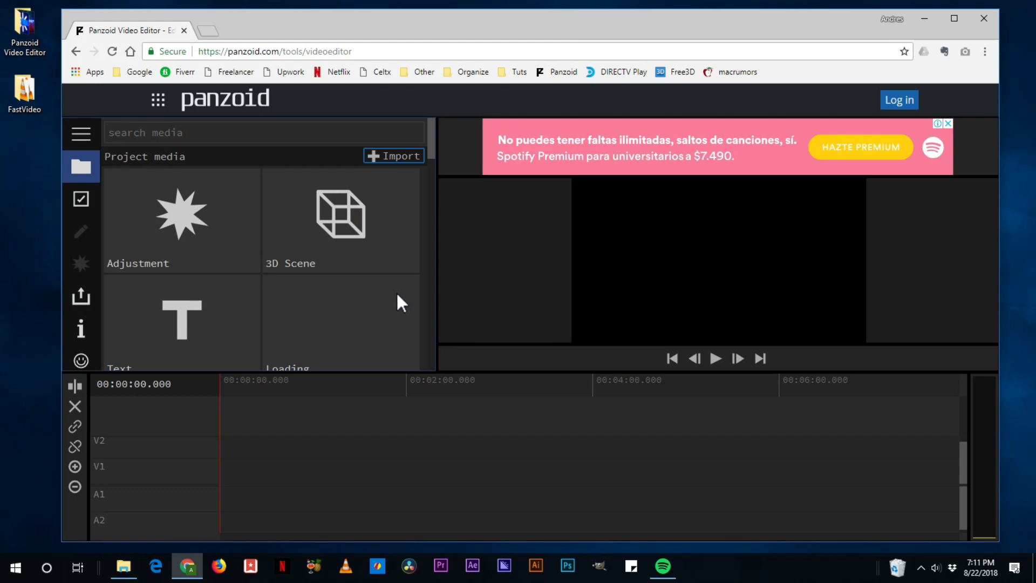
Step: Look through the project media, examining the imported clips, audio and images and the Adjustment, 3D Scene and Text items
{"action": "scroll", "coordinate": [392, 267], "scroll_direction": "down", "scroll_amount": 6}
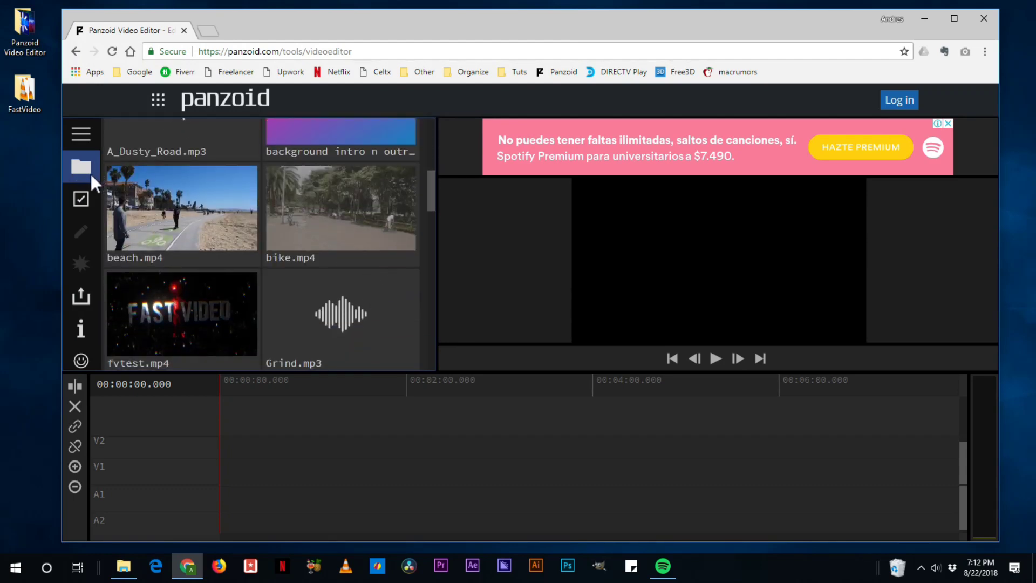
{"action": "scroll", "coordinate": [278, 249], "scroll_direction": "down", "scroll_amount": 6}
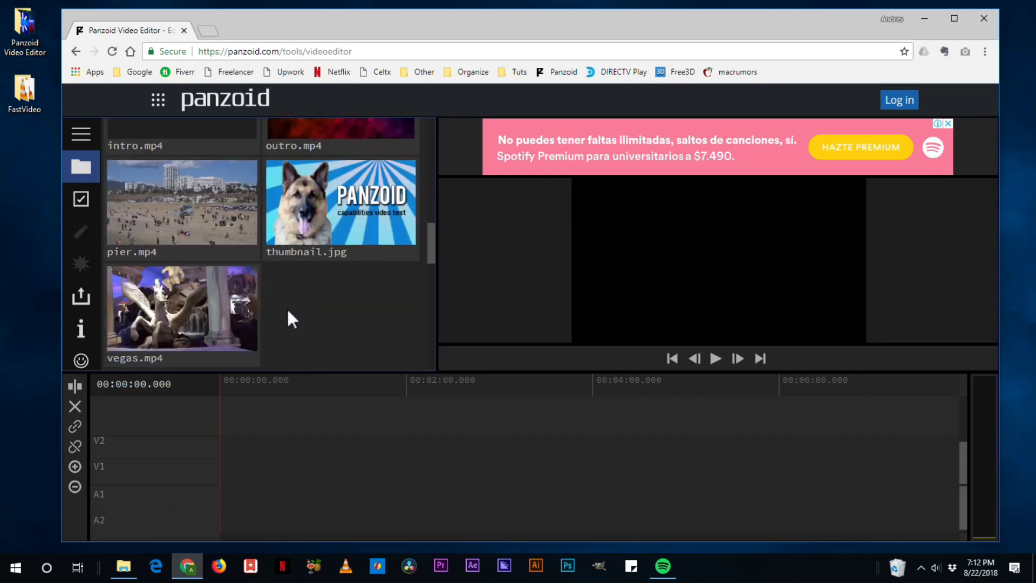
{"action": "scroll", "coordinate": [287, 306], "scroll_direction": "up", "scroll_amount": 10}
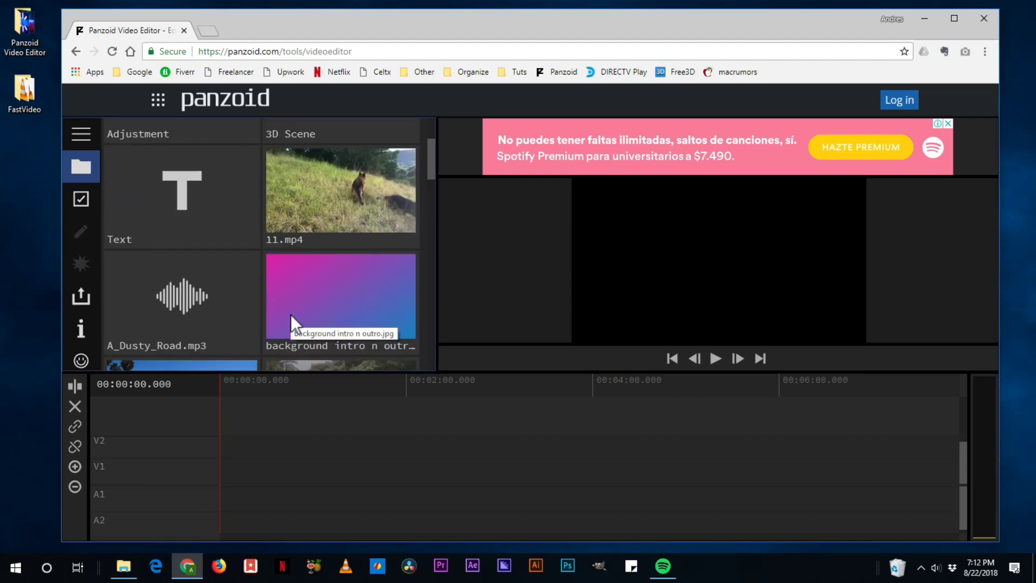
{"action": "scroll", "coordinate": [293, 319], "scroll_direction": "up", "scroll_amount": 3}
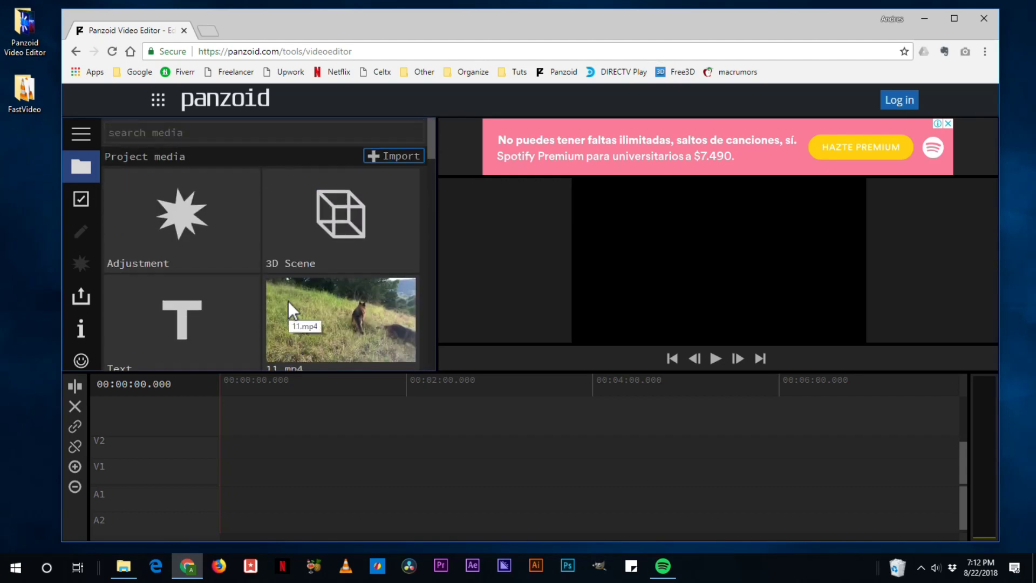
{"action": "scroll", "coordinate": [292, 306], "scroll_direction": "down", "scroll_amount": 2}
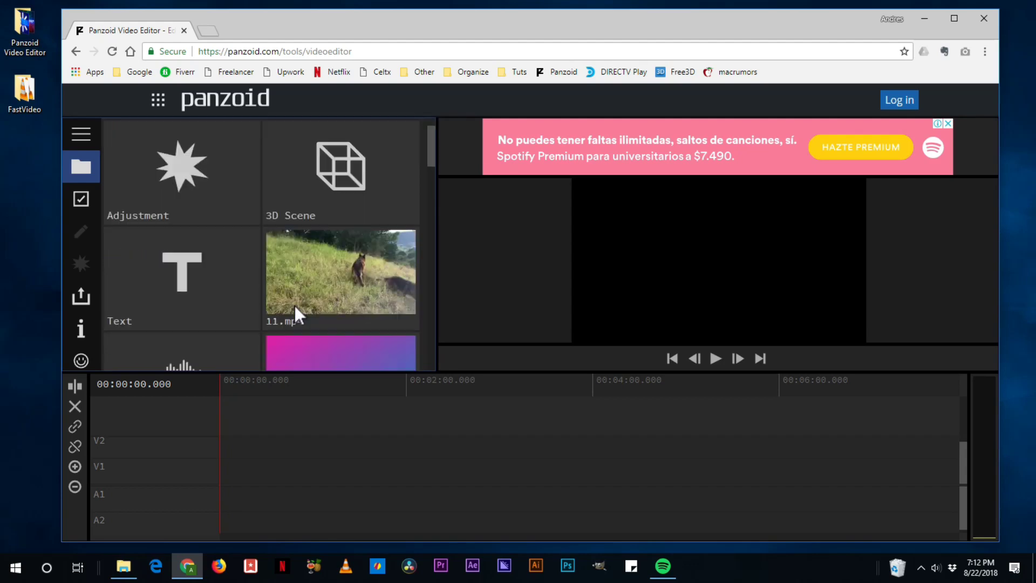
{"action": "scroll", "coordinate": [196, 361], "scroll_direction": "up", "scroll_amount": 2}
{"action": "scroll", "coordinate": [179, 307], "scroll_direction": "down", "scroll_amount": 2}
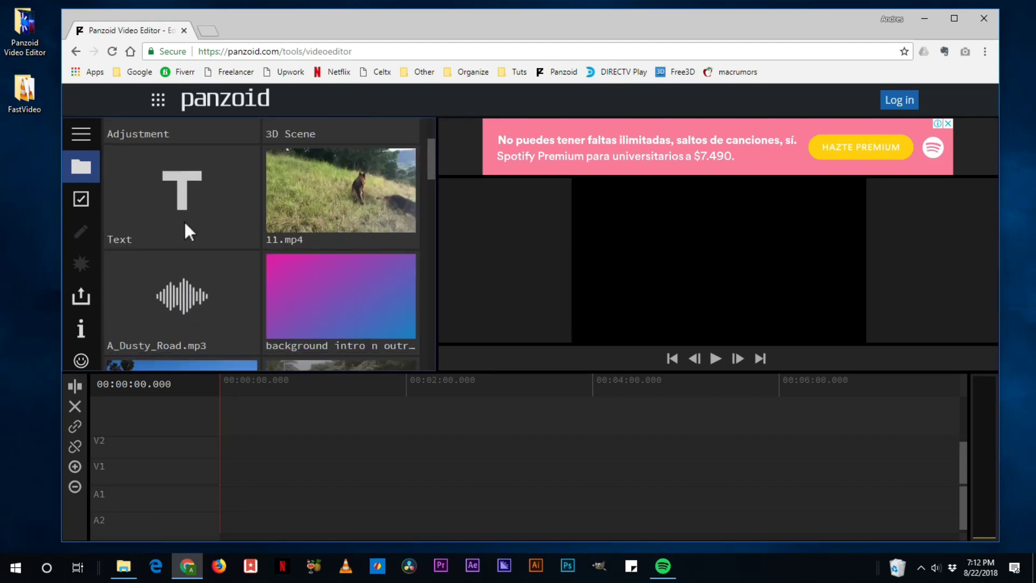
{"action": "scroll", "coordinate": [184, 219], "scroll_direction": "up", "scroll_amount": 3}
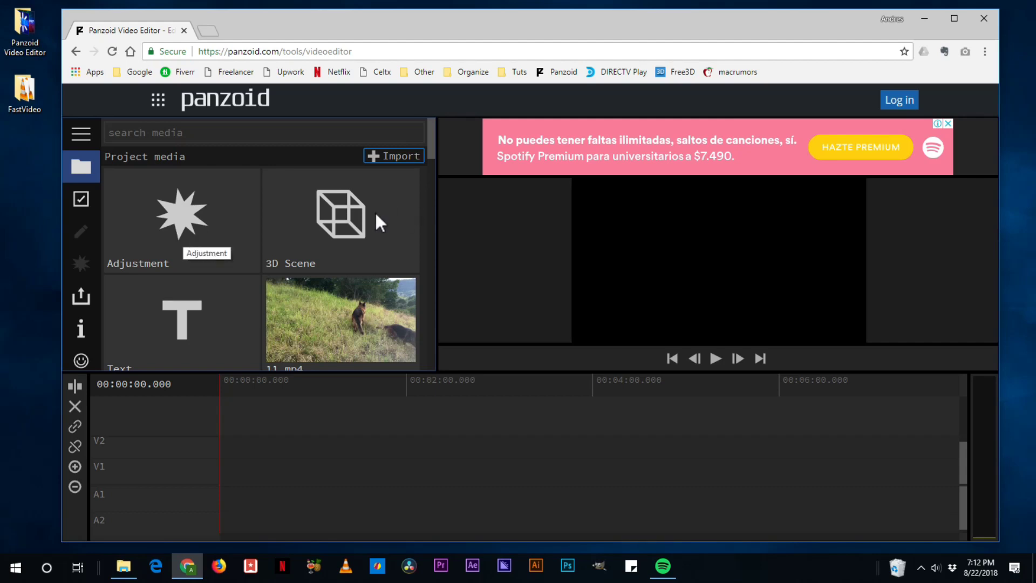
{"action": "scroll", "coordinate": [336, 310], "scroll_direction": "down", "scroll_amount": 5}
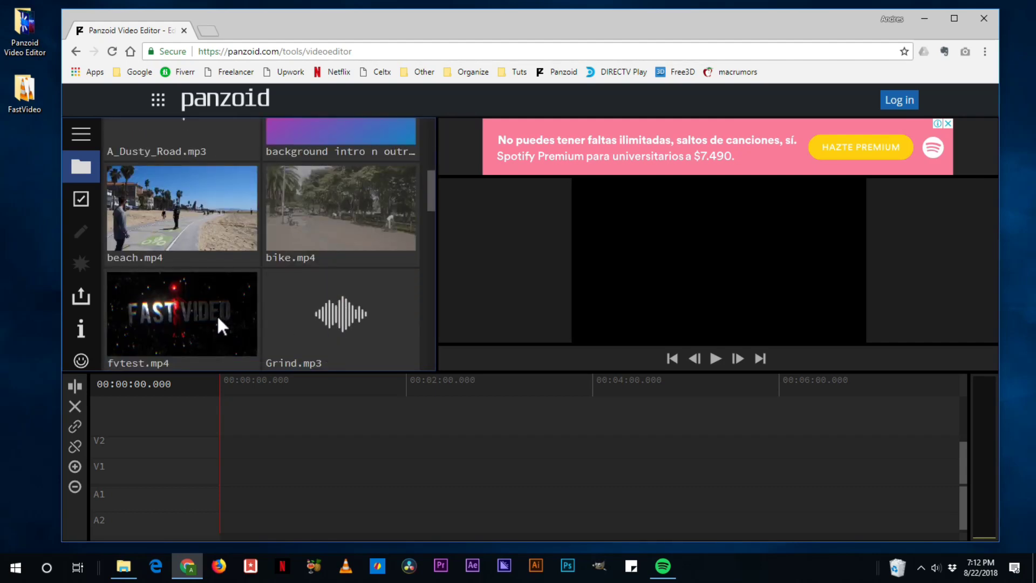
{"action": "scroll", "coordinate": [215, 321], "scroll_direction": "up", "scroll_amount": 5}
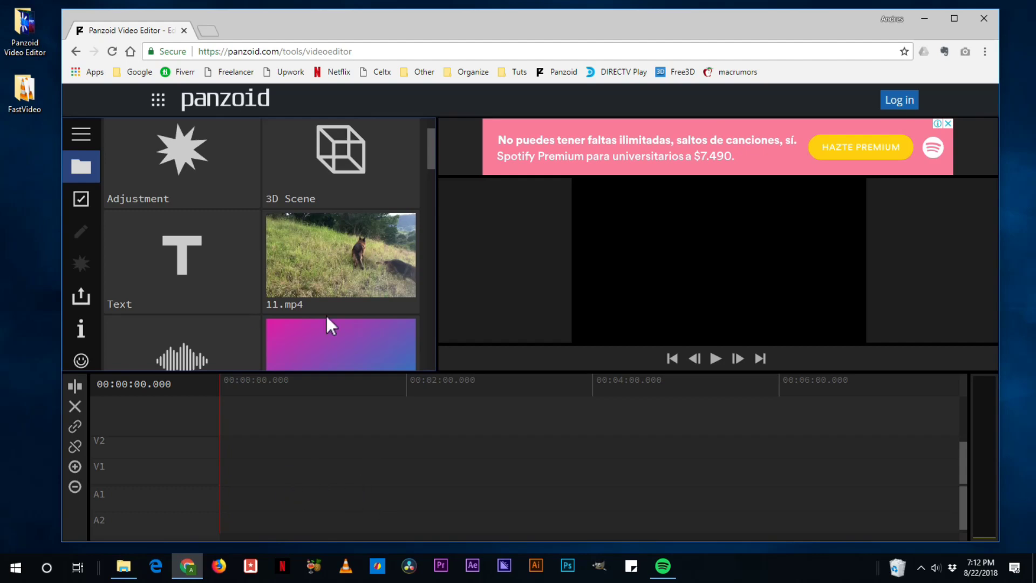
Step: Find intro.mp4 in the project media and place it on the V1 and A1 tracks at the timeline's start
{"action": "scroll", "coordinate": [325, 316], "scroll_direction": "up", "scroll_amount": 1}
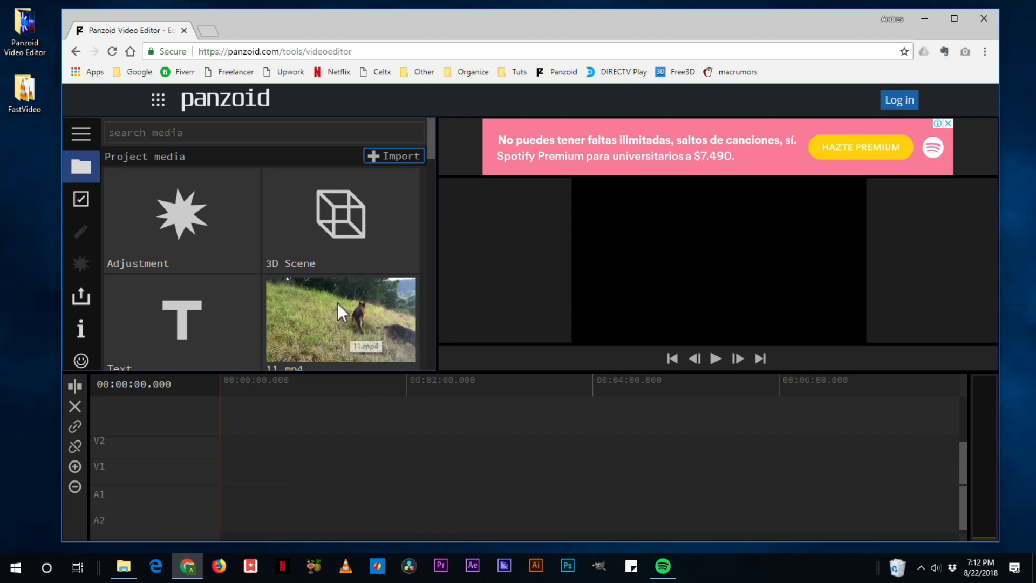
{"action": "scroll", "coordinate": [336, 311], "scroll_direction": "down", "scroll_amount": 6}
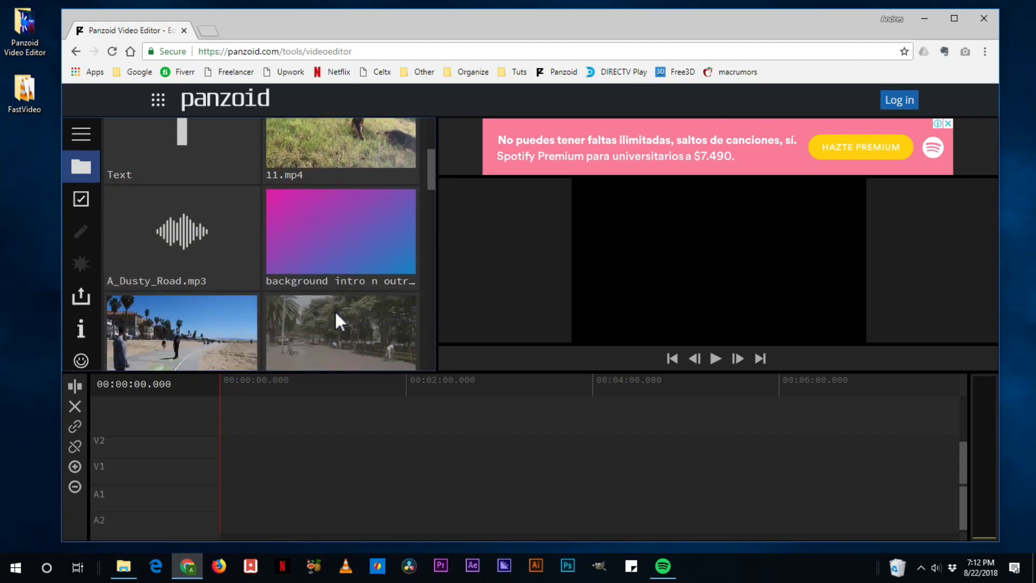
{"action": "scroll", "coordinate": [338, 312], "scroll_direction": "down", "scroll_amount": 6}
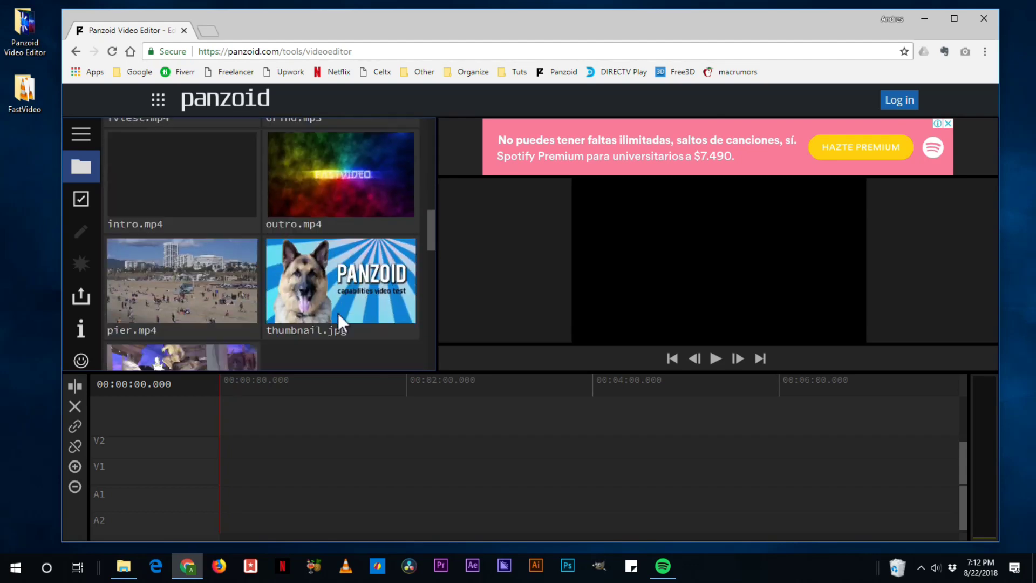
{"action": "scroll", "coordinate": [338, 314], "scroll_direction": "down", "scroll_amount": 3}
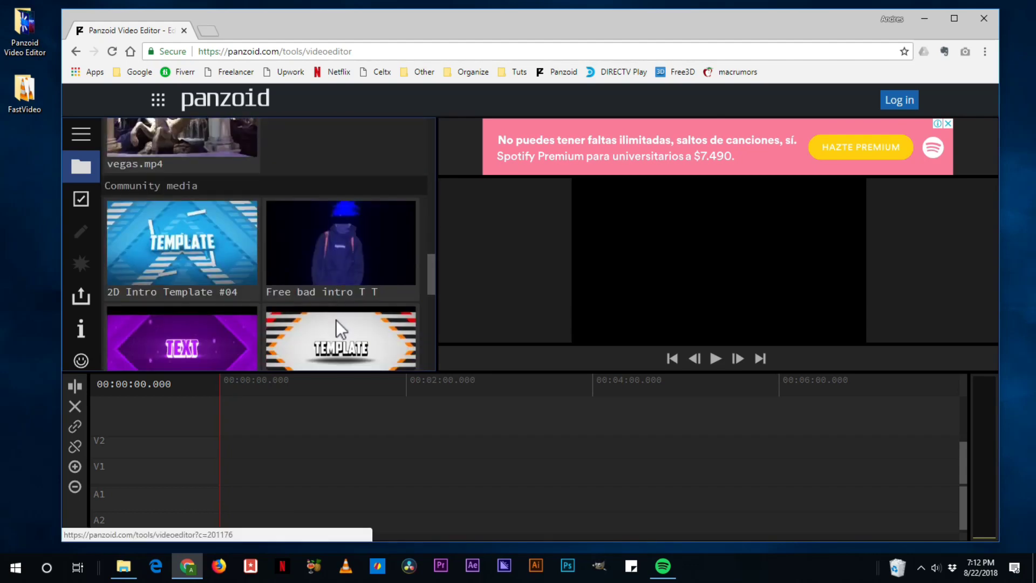
{"action": "scroll", "coordinate": [335, 320], "scroll_direction": "up", "scroll_amount": 6}
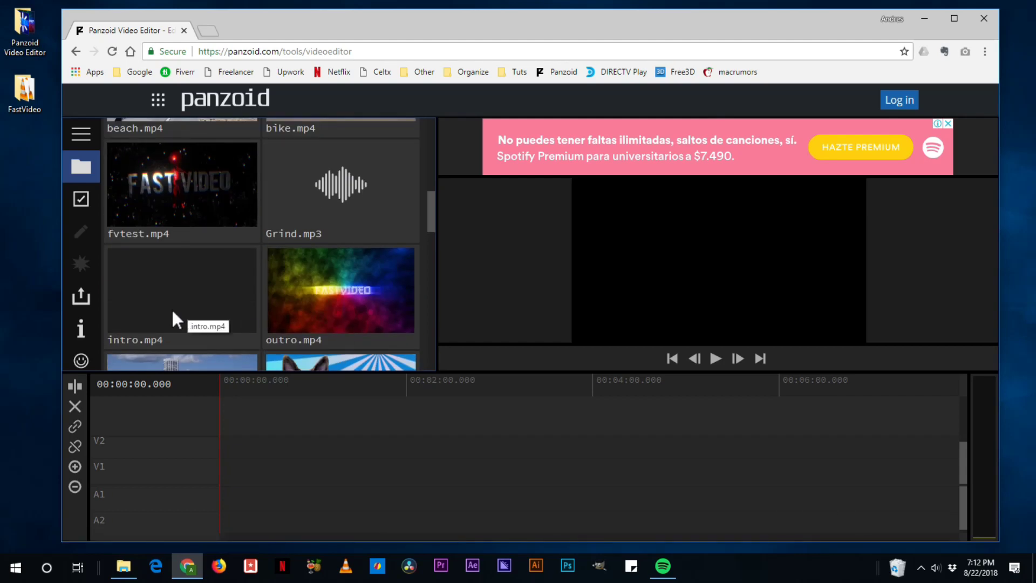
{"action": "left_click_drag", "start_coordinate": [173, 297], "coordinate": [223, 490]}
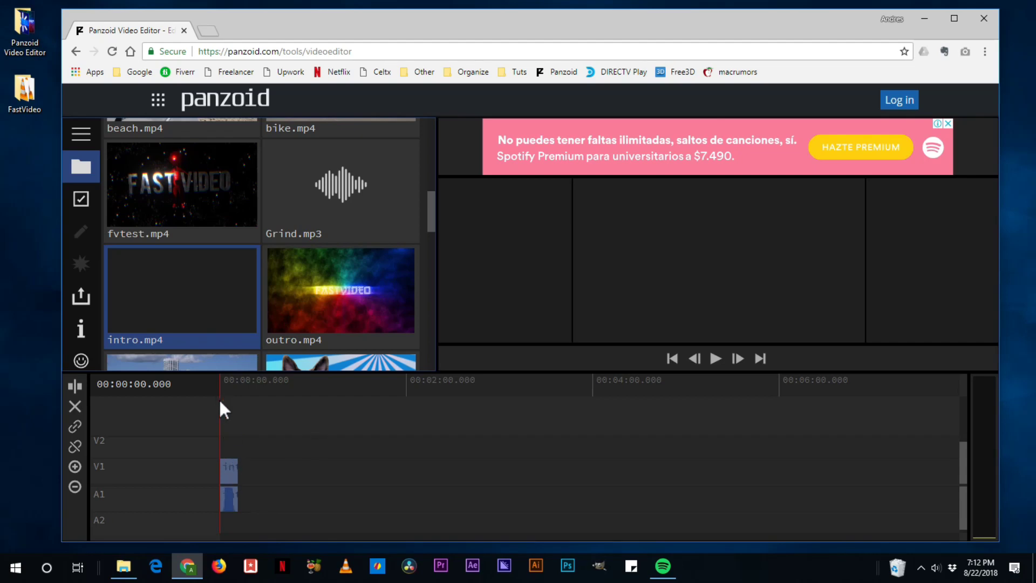
Step: Play the intro clip from the start and pause at 00:00:04.033, where the FASTVIDEO logo shows
{"action": "key", "text": "space"}
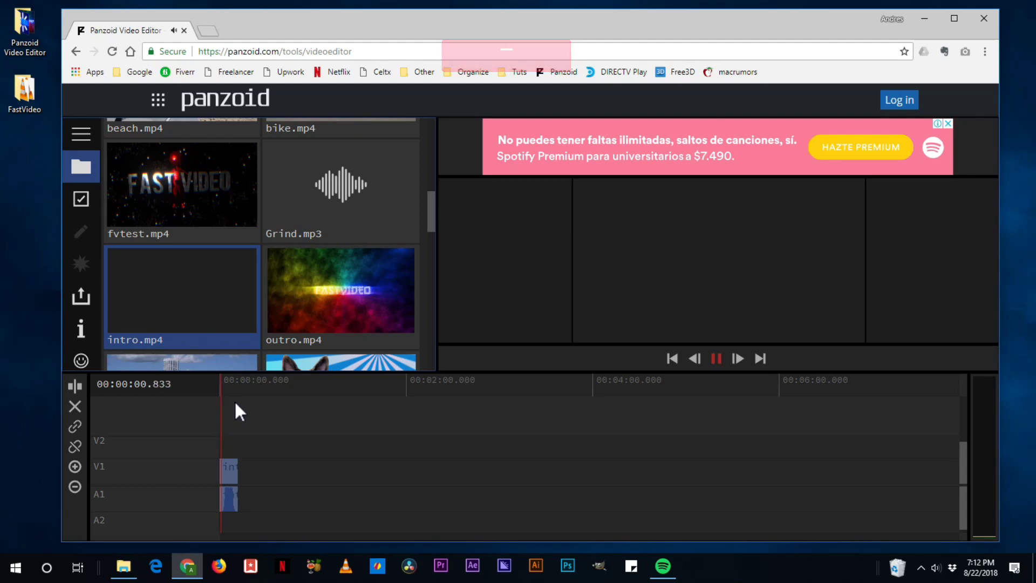
{"action": "key", "text": "space"}
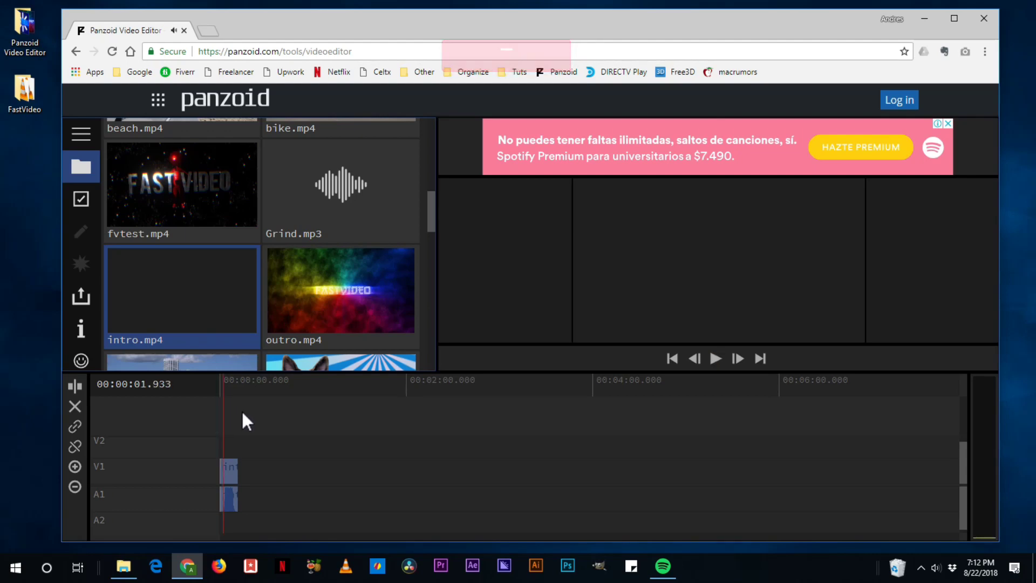
{"action": "key", "text": "space"}
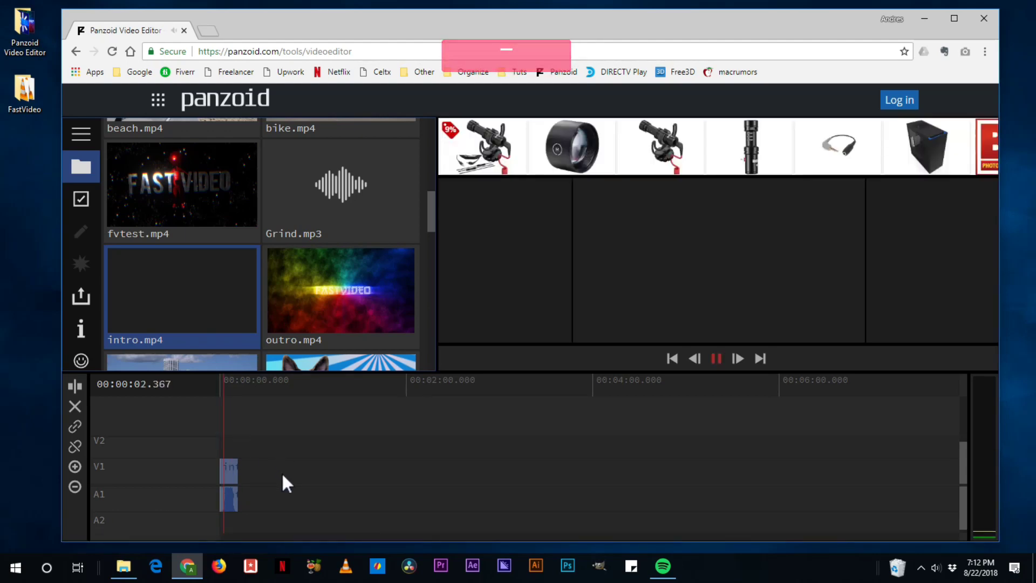
{"action": "key", "text": "space"}
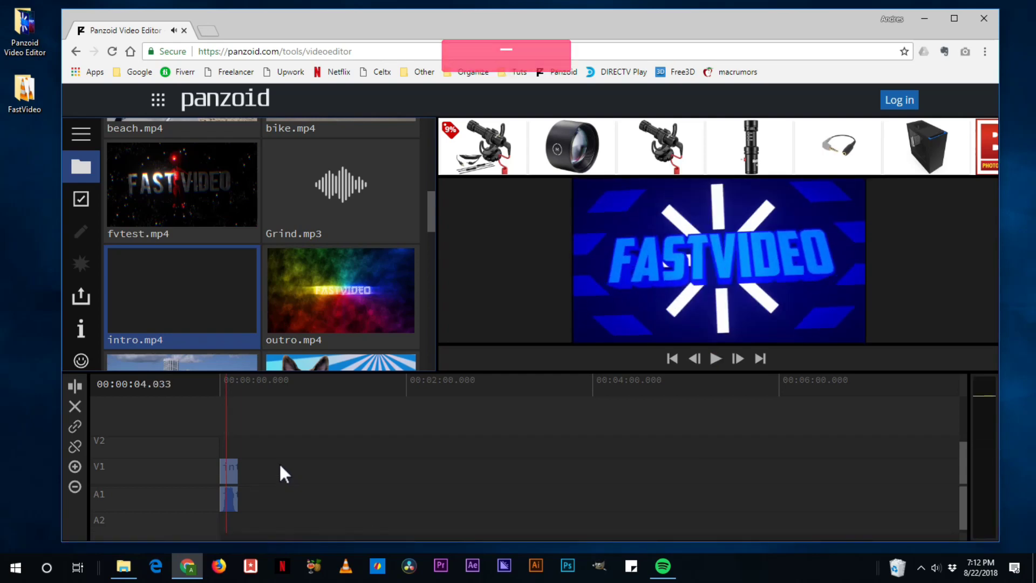
Step: Unlink the intro clip's video from its audio and delete the audio part from A1
{"action": "left_click", "coordinate": [231, 470]}
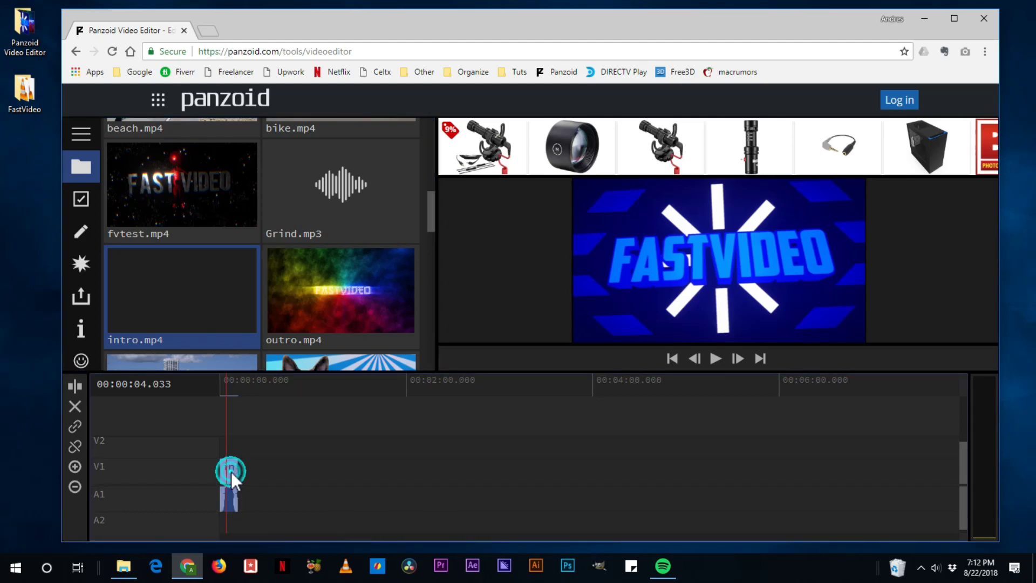
{"action": "left_click", "coordinate": [75, 444]}
{"action": "left_click", "coordinate": [274, 501]}
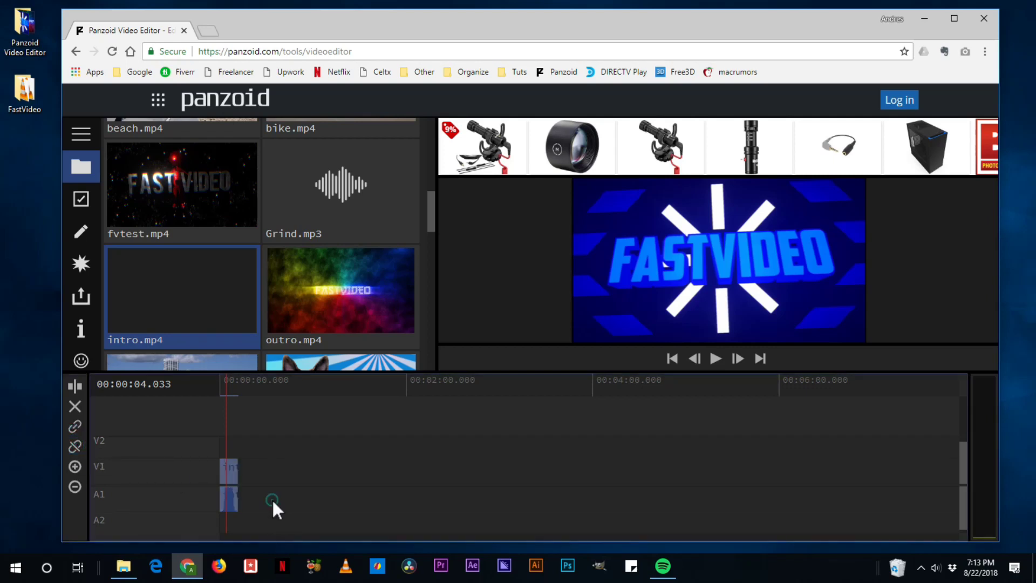
{"action": "left_click", "coordinate": [230, 502]}
{"action": "key", "text": "Delete"}
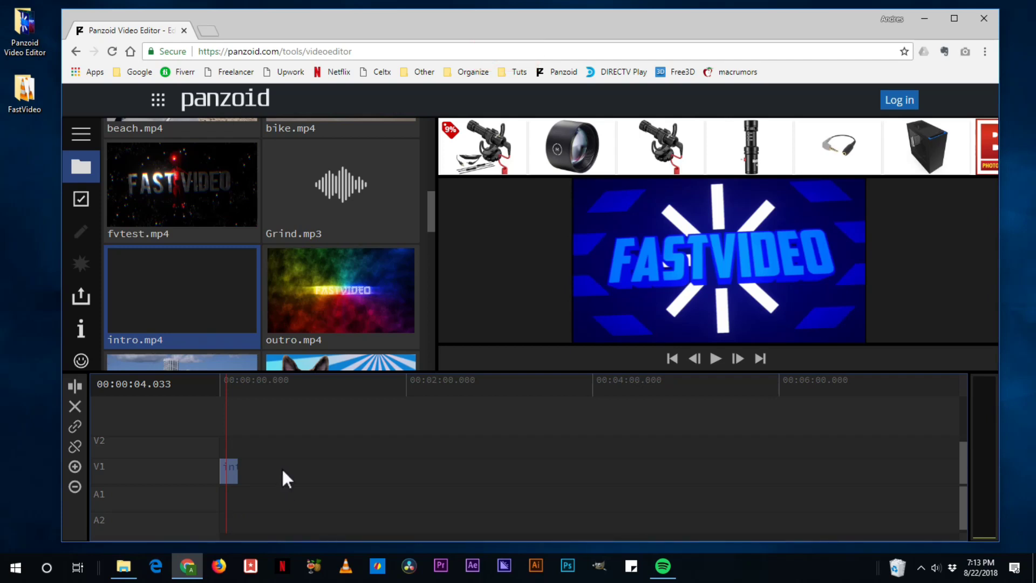
Step: Cut off the intro clip's opening at 00:00:04.033 and move the remaining part to the timeline's start
{"action": "left_click", "coordinate": [231, 472]}
{"action": "left_click", "coordinate": [75, 385]}
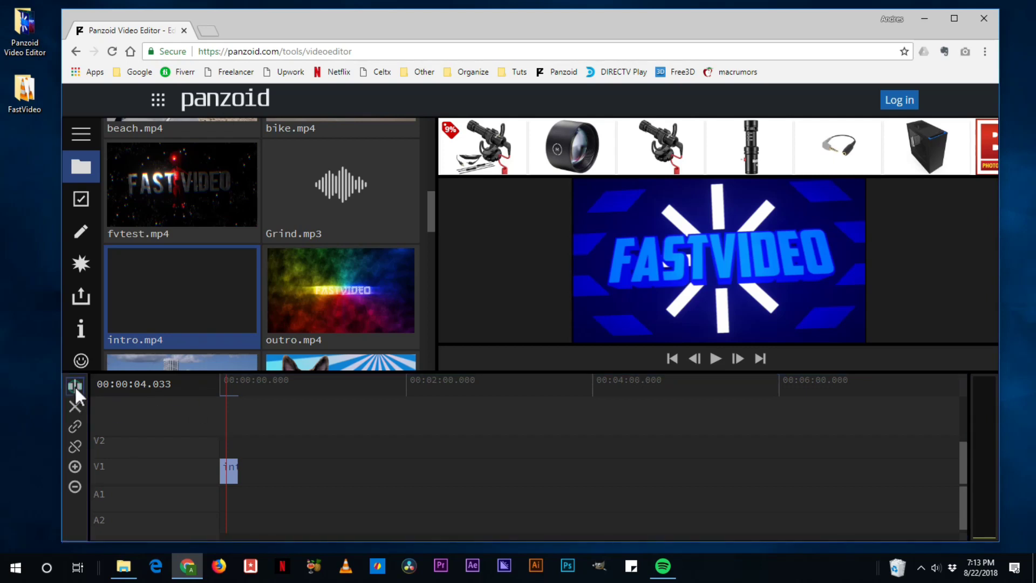
{"action": "left_click", "coordinate": [272, 469]}
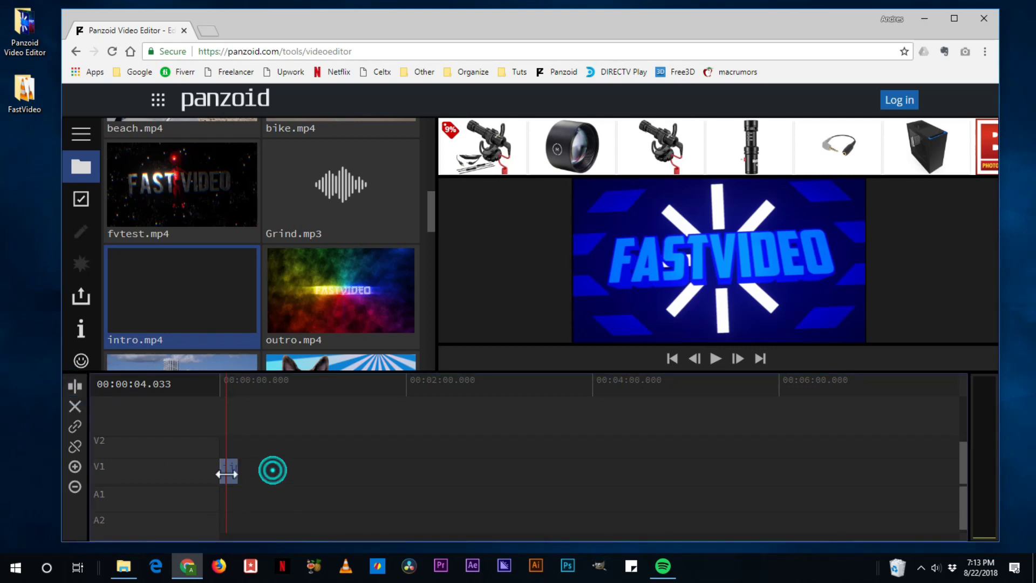
{"action": "left_click", "coordinate": [222, 475]}
{"action": "key", "text": "Delete"}
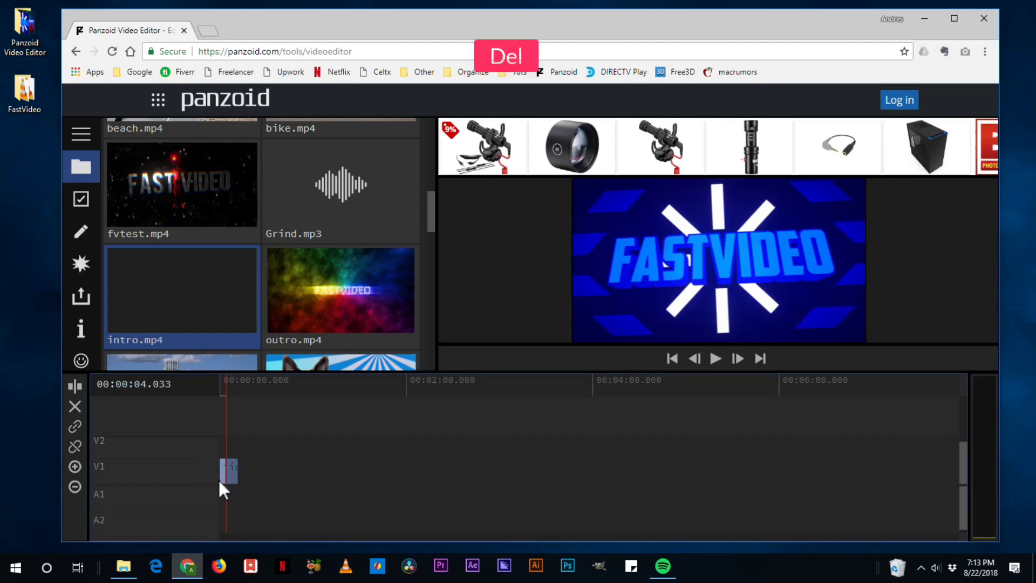
{"action": "left_click", "coordinate": [232, 477]}
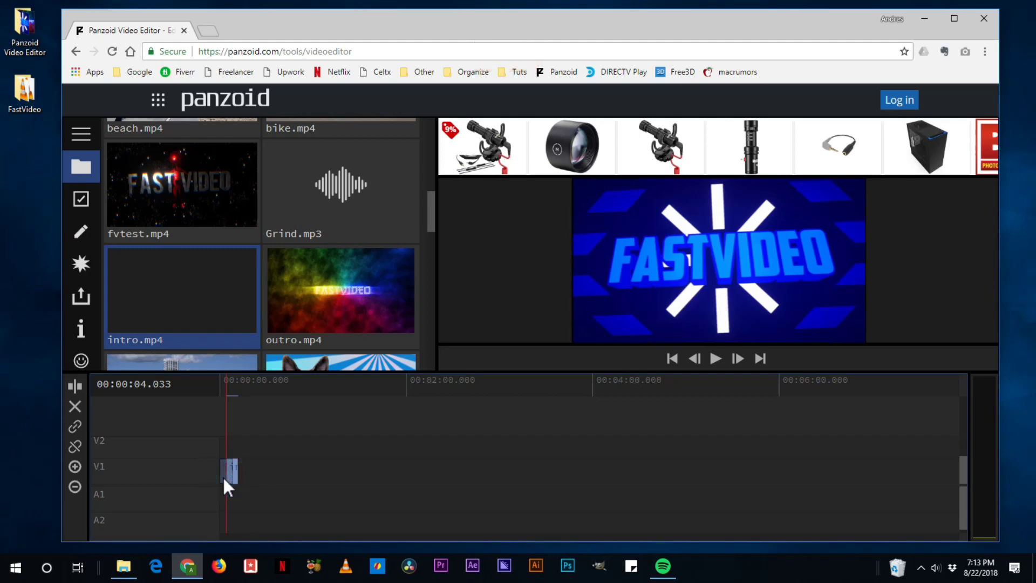
{"action": "left_click_drag", "start_coordinate": [226, 486], "coordinate": [225, 473]}
Step: Play back the trimmed intro from the timeline's start and pause it
{"action": "left_click_drag", "start_coordinate": [225, 393], "coordinate": [213, 392]}
{"action": "key", "text": "space"}
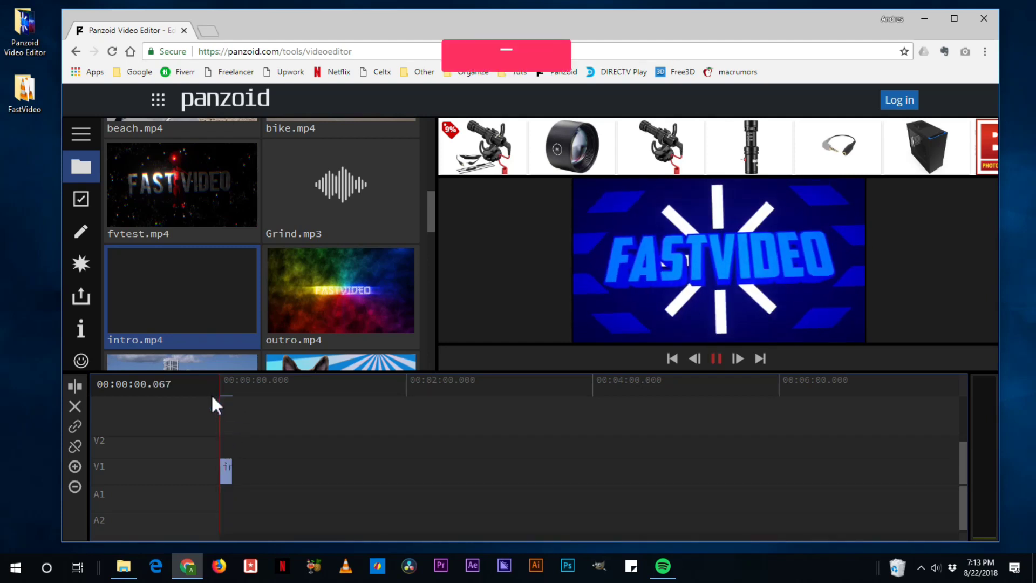
{"action": "key", "text": "space"}
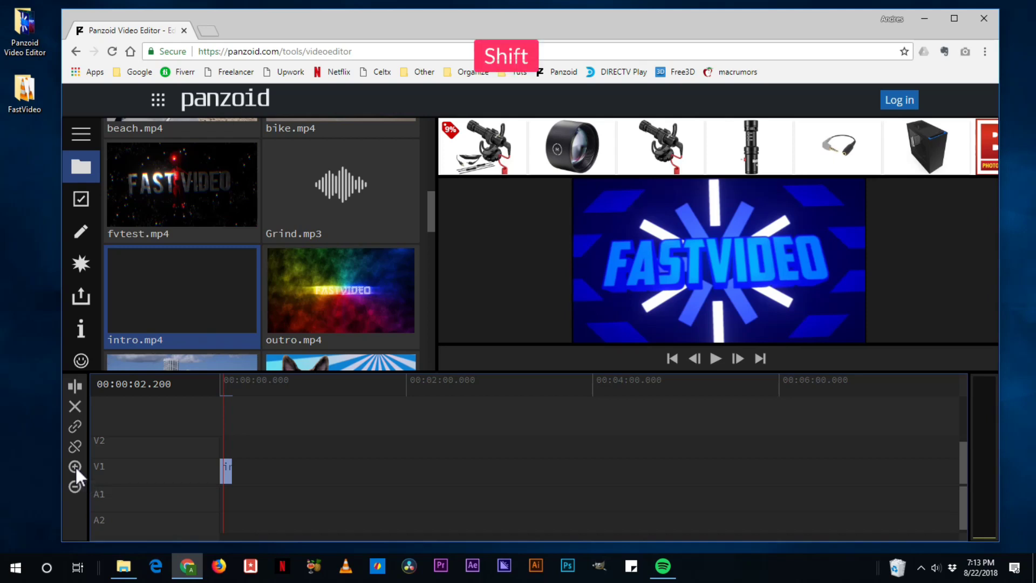
Step: Trim the end of the intro clip on V1 back to 00:00:03.400
{"action": "key", "text": "shift+equal"}
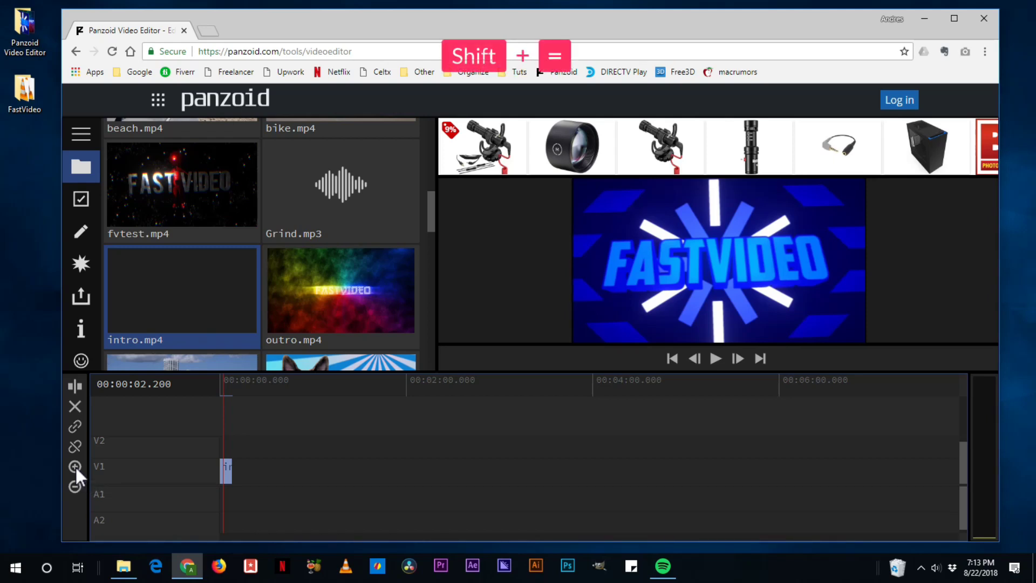
{"action": "key", "text": "KP_Add"}
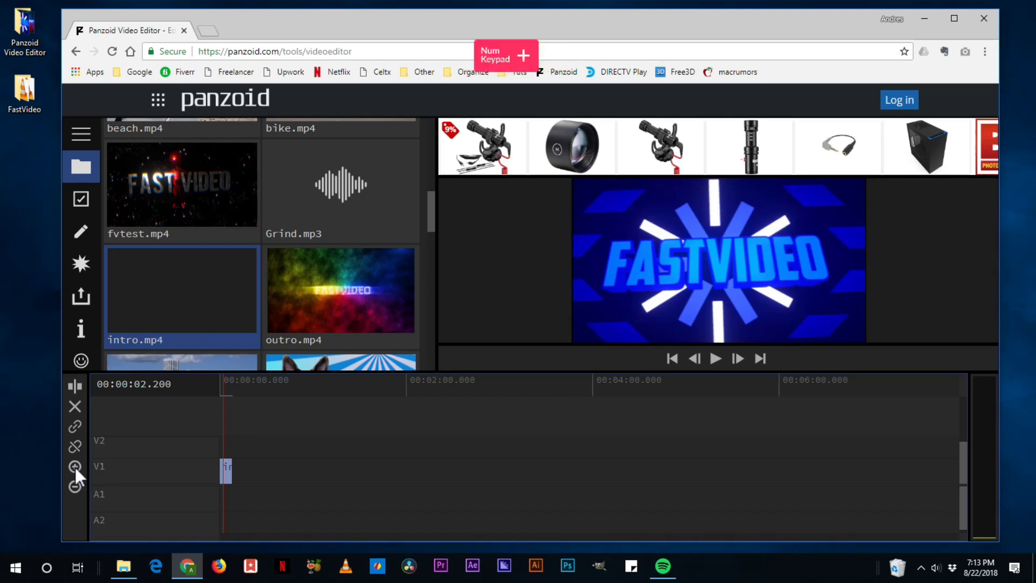
{"action": "key", "text": "equal"}
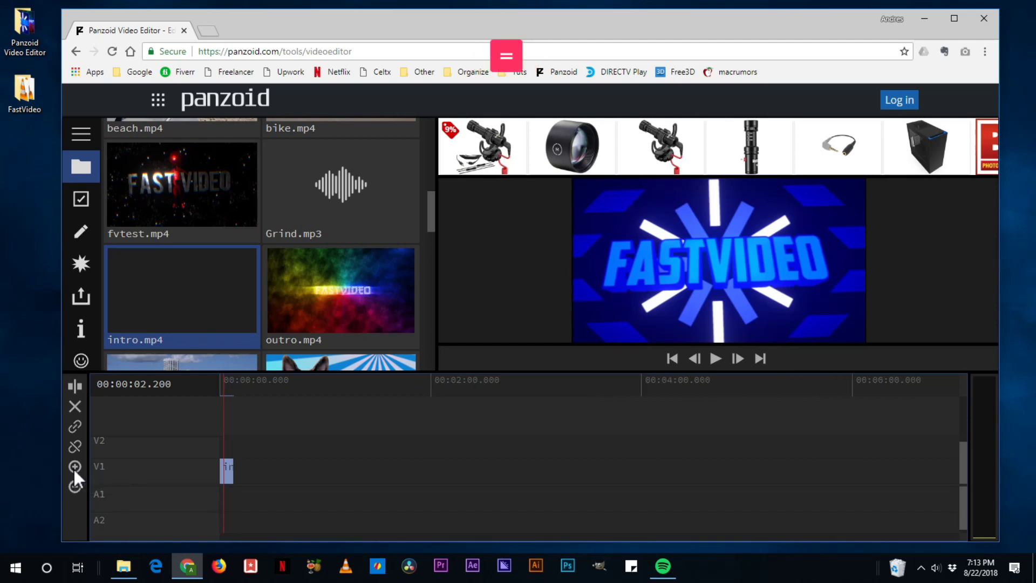
{"action": "key", "text": "equal"}
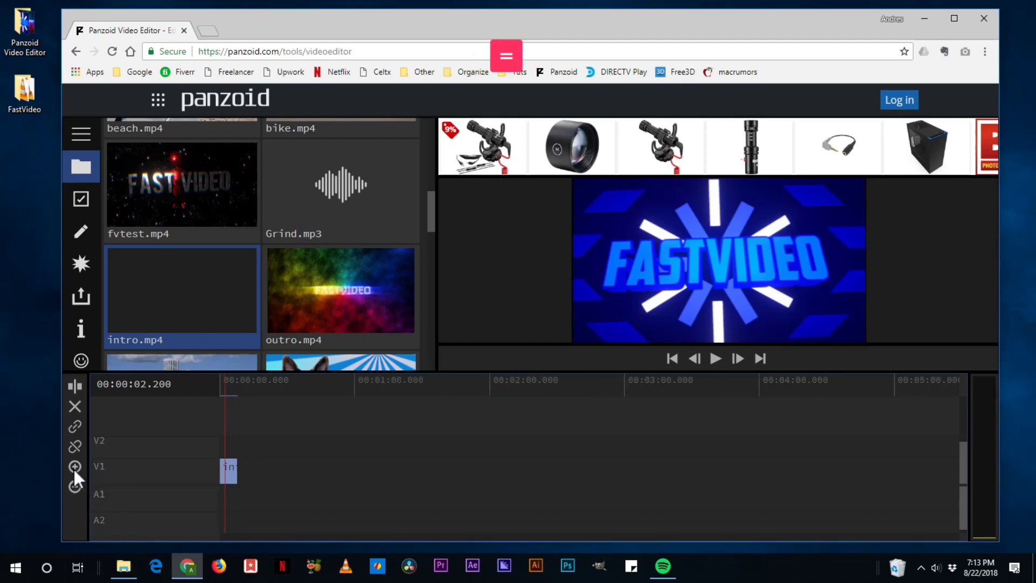
{"action": "key", "text": "equal"}
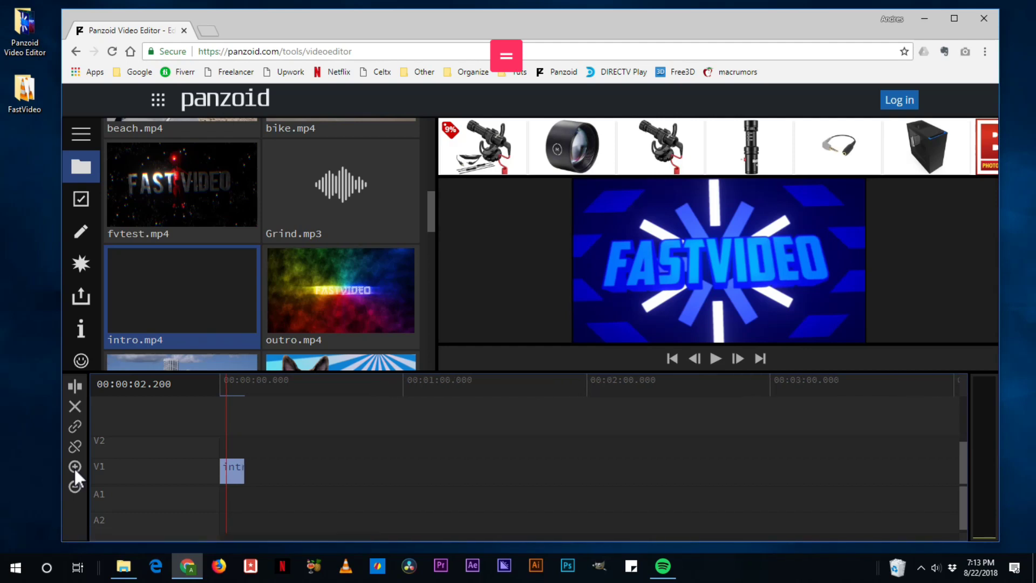
{"action": "key", "text": "equal"}
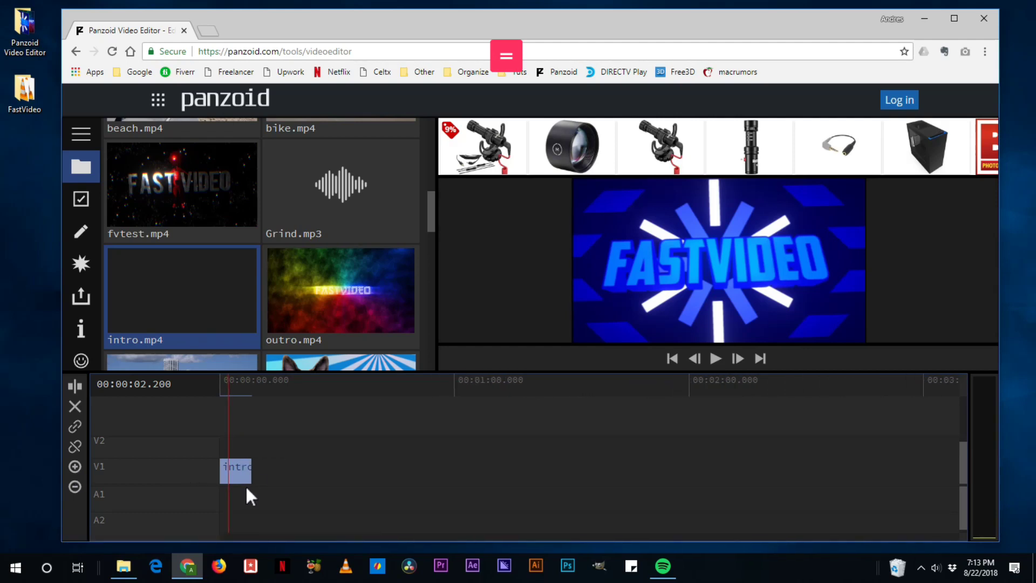
{"action": "key", "text": "equal"}
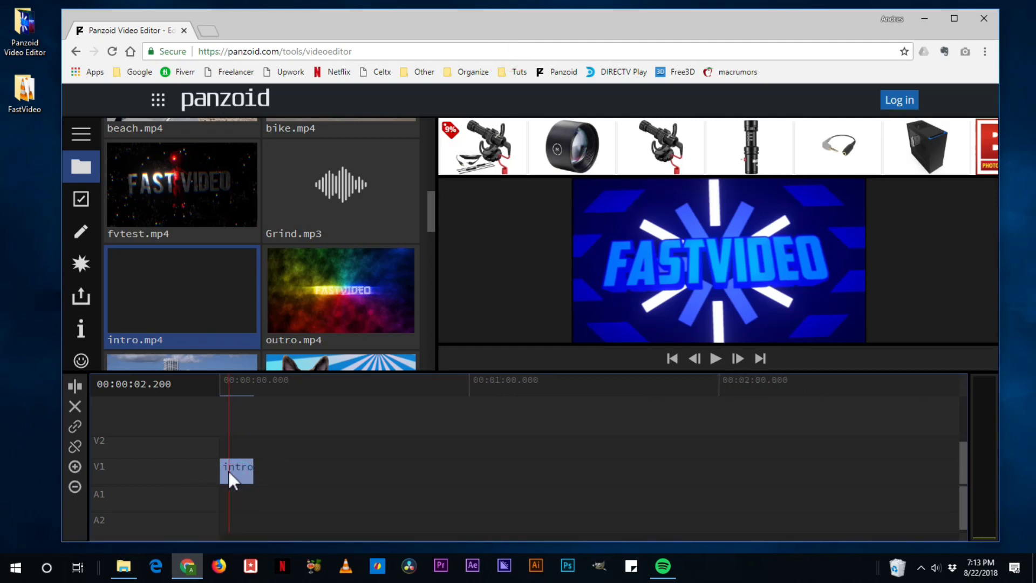
{"action": "left_click_drag", "start_coordinate": [222, 380], "coordinate": [235, 396]}
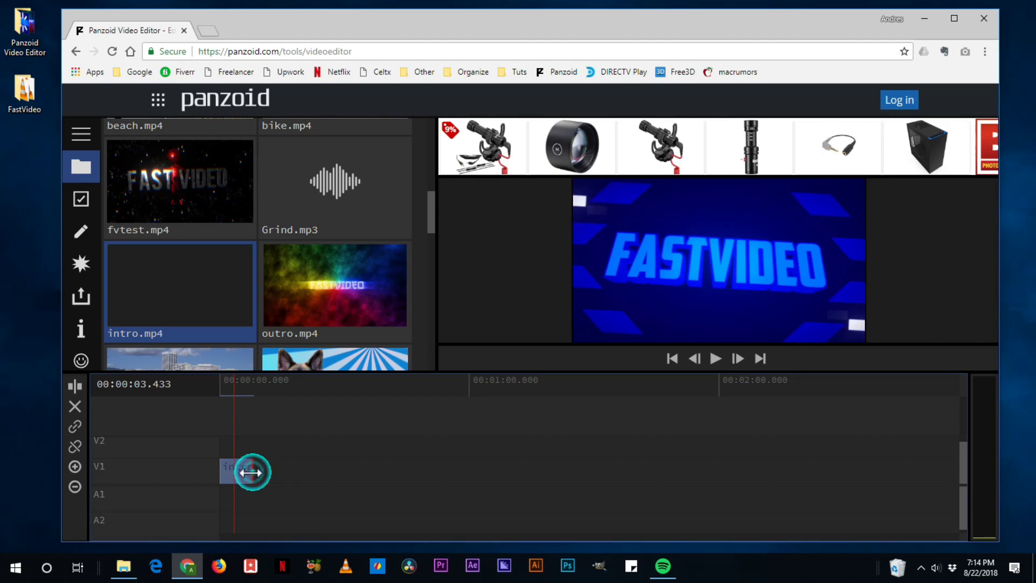
{"action": "key", "text": "Delete"}
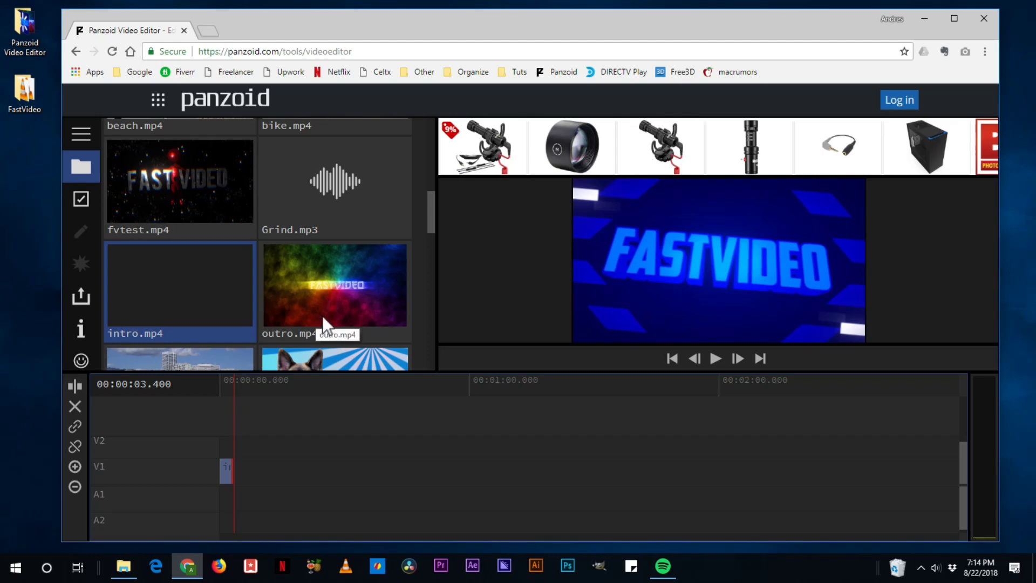
Step: Add 11.mp4 from the project media to the V1 and A1 tracks, leaving a gap after the intro
{"action": "scroll", "coordinate": [301, 307], "scroll_direction": "up", "scroll_amount": 1}
{"action": "scroll", "coordinate": [302, 313], "scroll_direction": "up", "scroll_amount": 5}
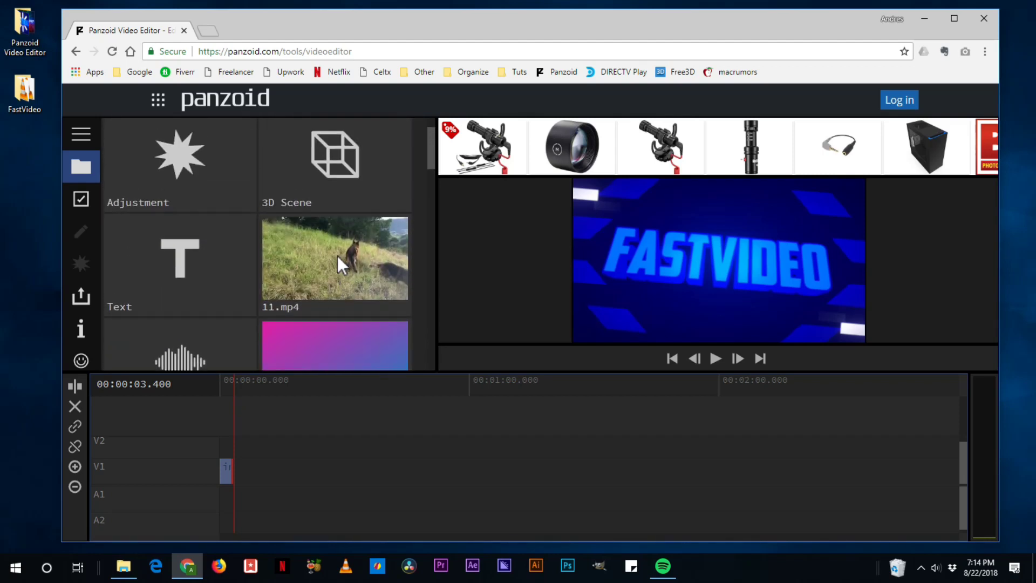
{"action": "left_click_drag", "start_coordinate": [328, 270], "coordinate": [289, 473]}
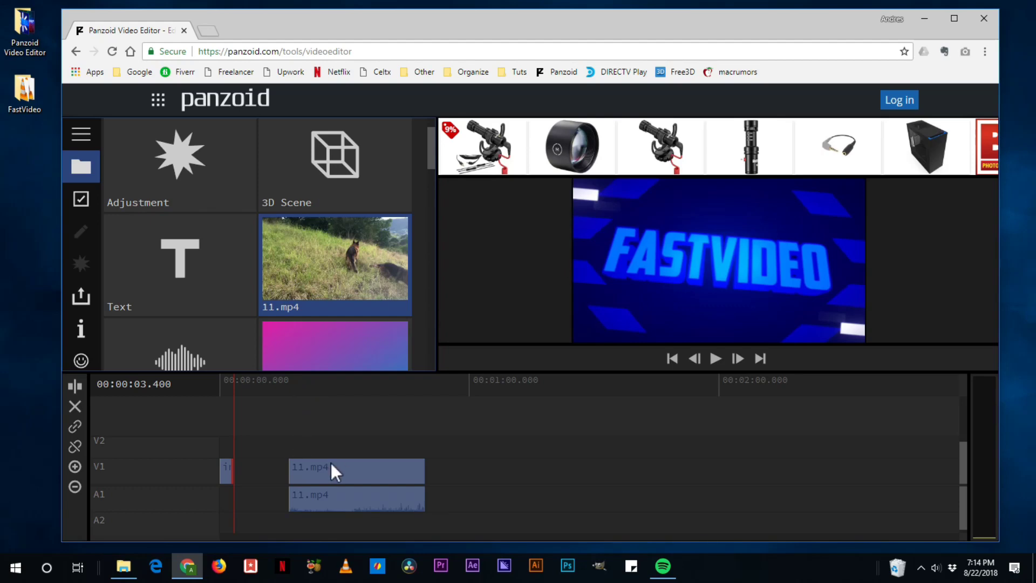
Step: Trim the start of 11.mp4 and its end to 00:00:39.033, and move the clip directly against the end of the intro
{"action": "left_click_drag", "start_coordinate": [300, 387], "coordinate": [338, 400]}
{"action": "left_click_drag", "start_coordinate": [298, 477], "coordinate": [340, 480]}
{"action": "left_click_drag", "start_coordinate": [341, 385], "coordinate": [384, 395]}
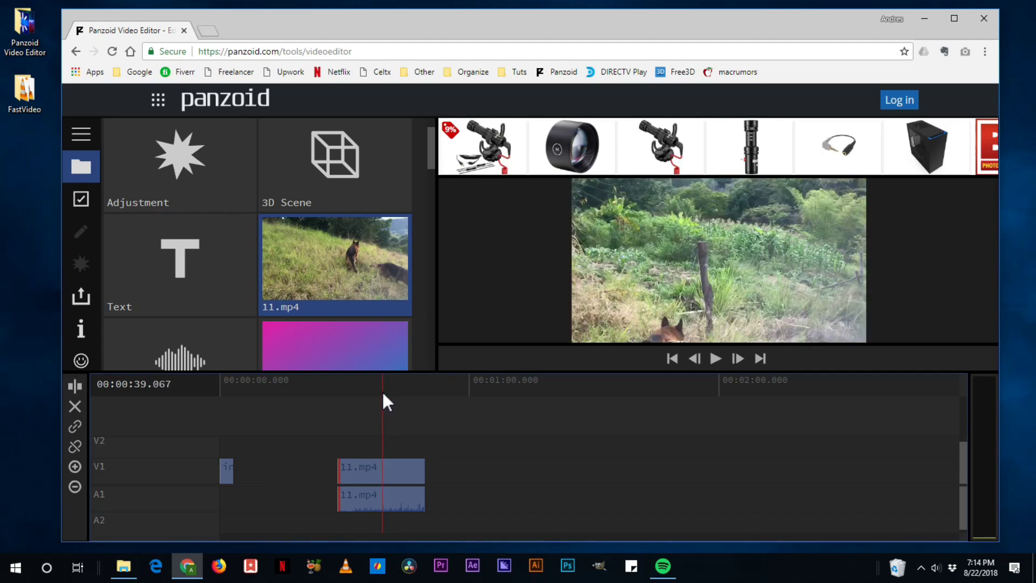
{"action": "left_click_drag", "start_coordinate": [422, 471], "coordinate": [370, 483]}
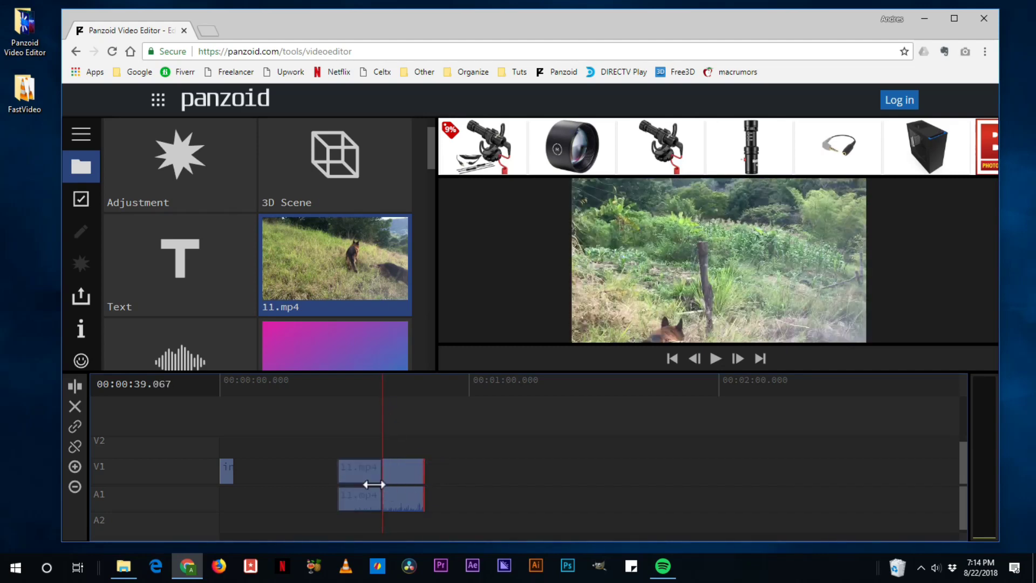
{"action": "left_click", "coordinate": [359, 471]}
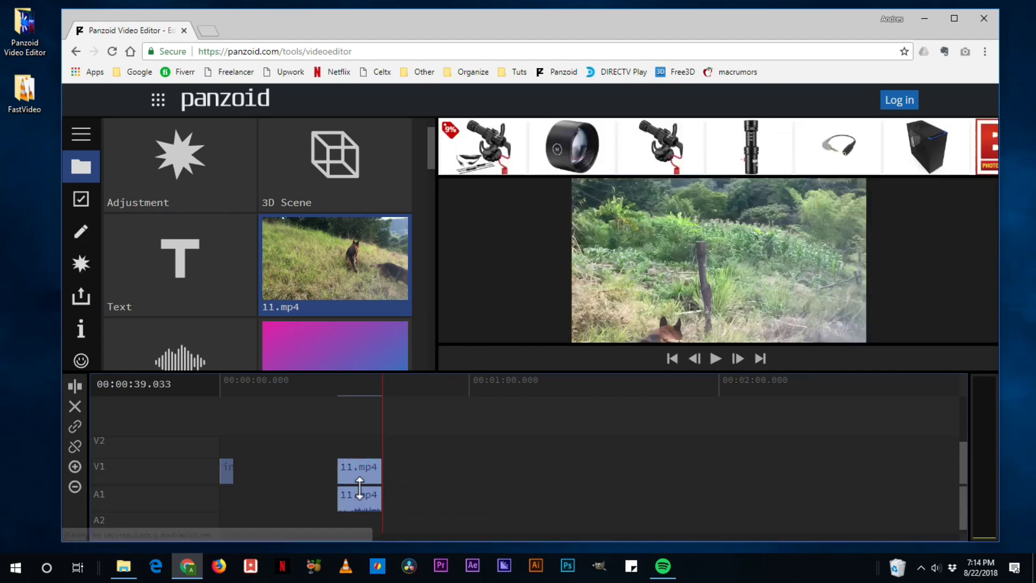
{"action": "left_click_drag", "start_coordinate": [360, 470], "coordinate": [256, 477]}
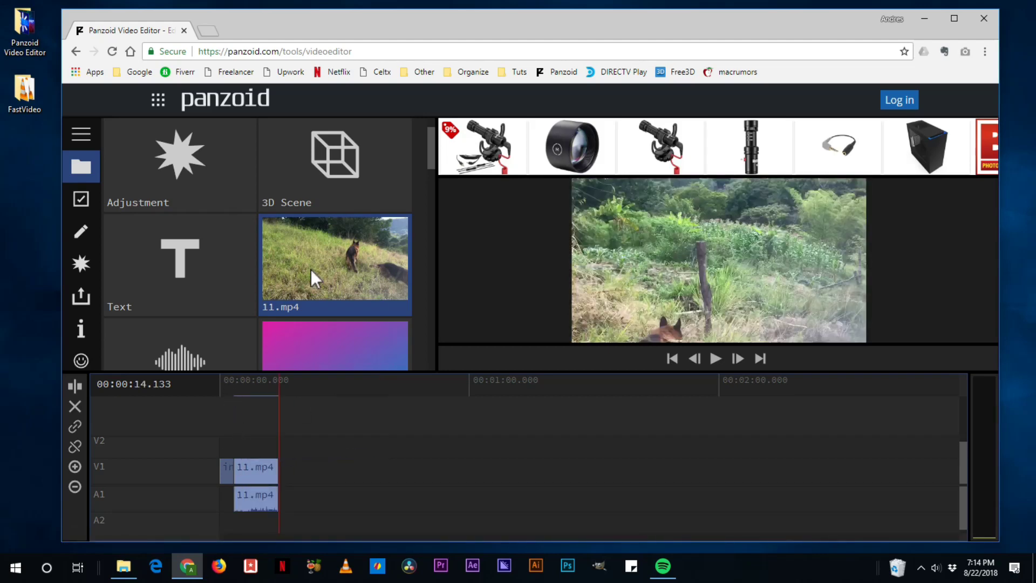
Step: Add beach.mp4 from the project media to the V1 and A1 tracks, leaving a gap after 11.mp4
{"action": "scroll", "coordinate": [322, 260], "scroll_direction": "down", "scroll_amount": 3}
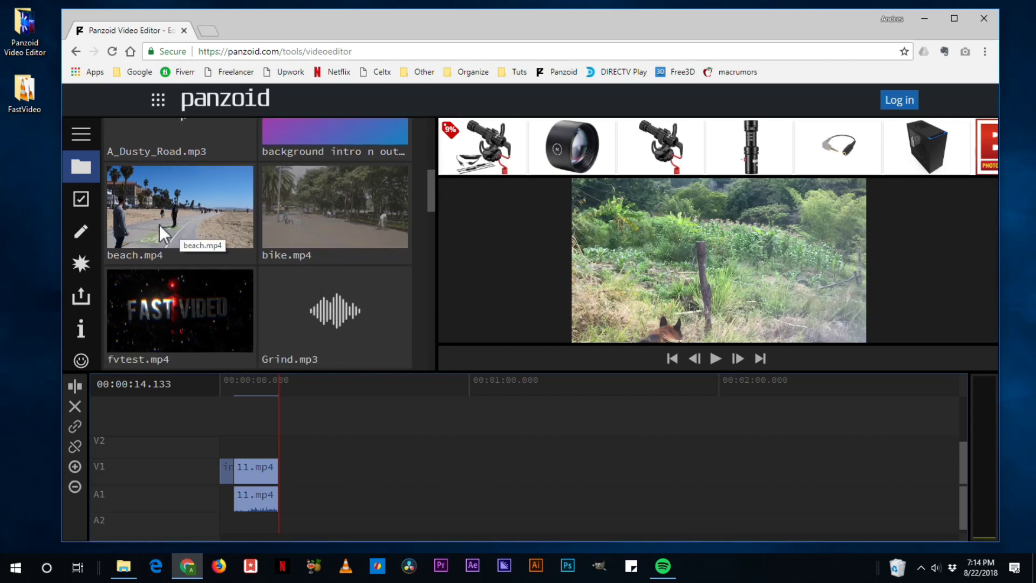
{"action": "left_click_drag", "start_coordinate": [160, 223], "coordinate": [340, 465]}
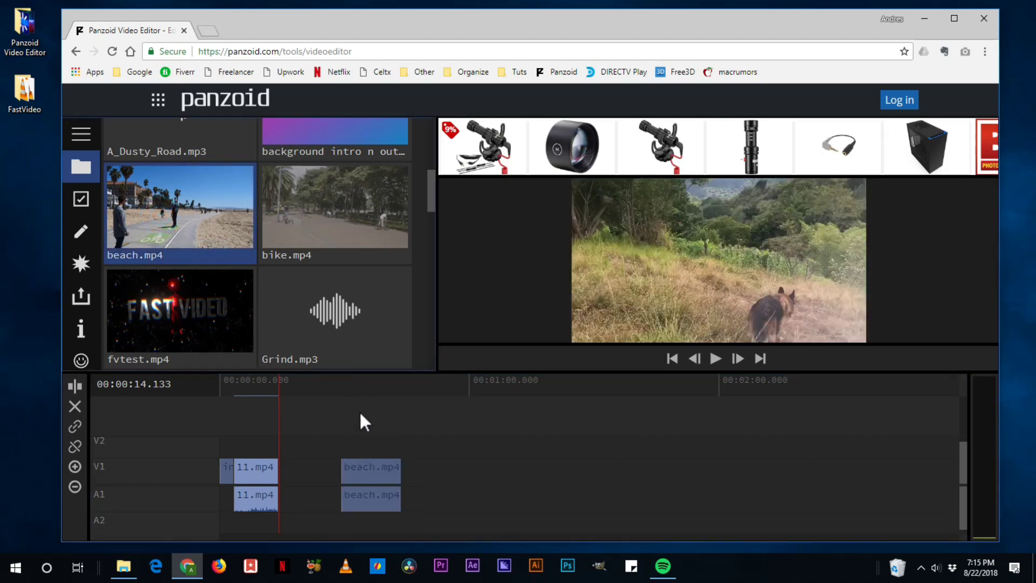
Step: Shorten beach.mp4 on the timeline and move it directly against the end of 11.mp4, ending at 00:00:24.100
{"action": "left_click", "coordinate": [347, 383]}
{"action": "left_click_drag", "start_coordinate": [348, 384], "coordinate": [394, 385]}
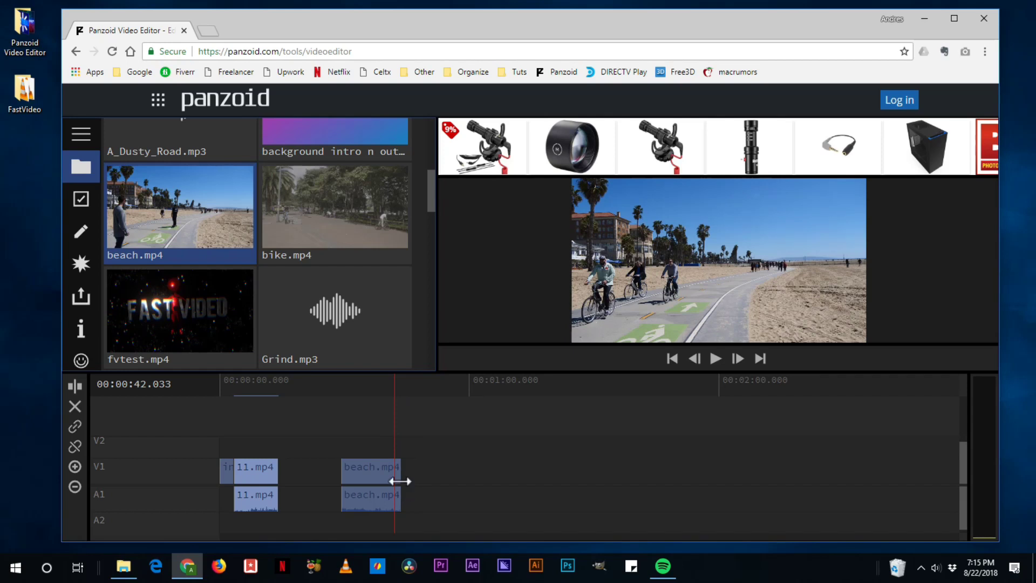
{"action": "left_click_drag", "start_coordinate": [399, 481], "coordinate": [296, 478]}
{"action": "left_click", "coordinate": [353, 380]}
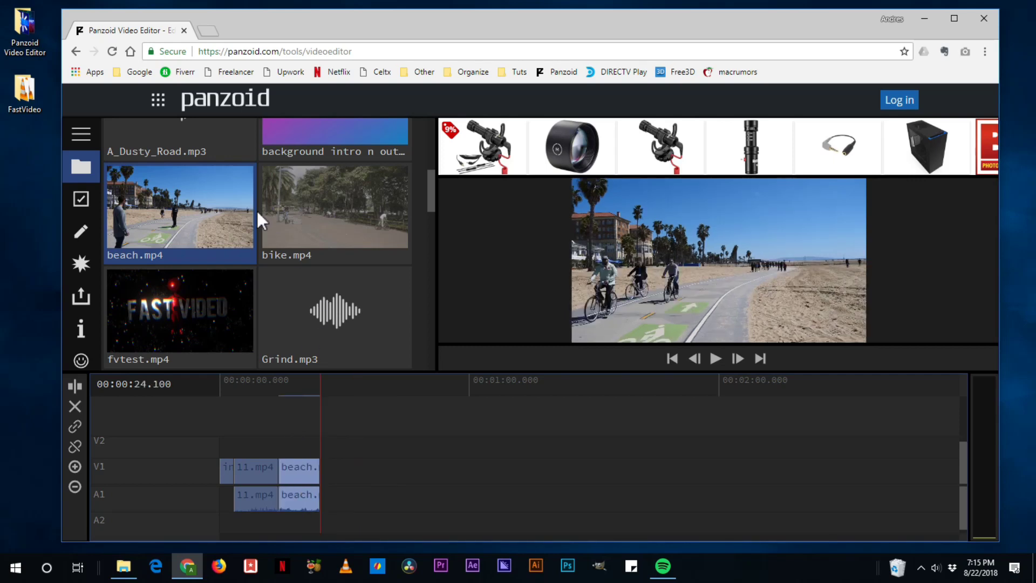
Step: Add vegas.mp4 from the project media to the V1 and A1 tracks, leaving a gap after beach.mp4
{"action": "scroll", "coordinate": [346, 229], "scroll_direction": "down", "scroll_amount": 1}
{"action": "scroll", "coordinate": [295, 256], "scroll_direction": "up", "scroll_amount": 2}
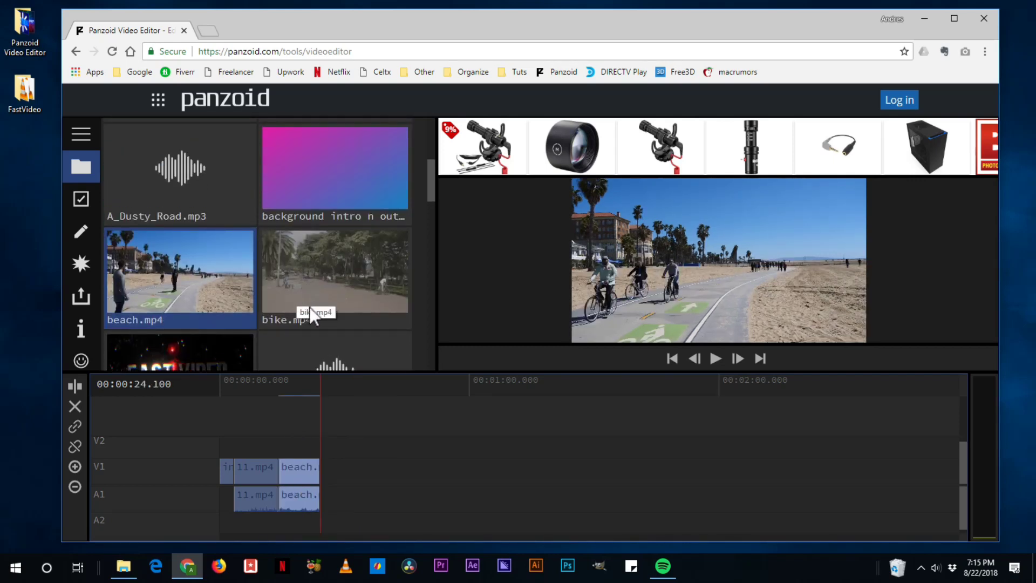
{"action": "scroll", "coordinate": [306, 294], "scroll_direction": "down", "scroll_amount": 7}
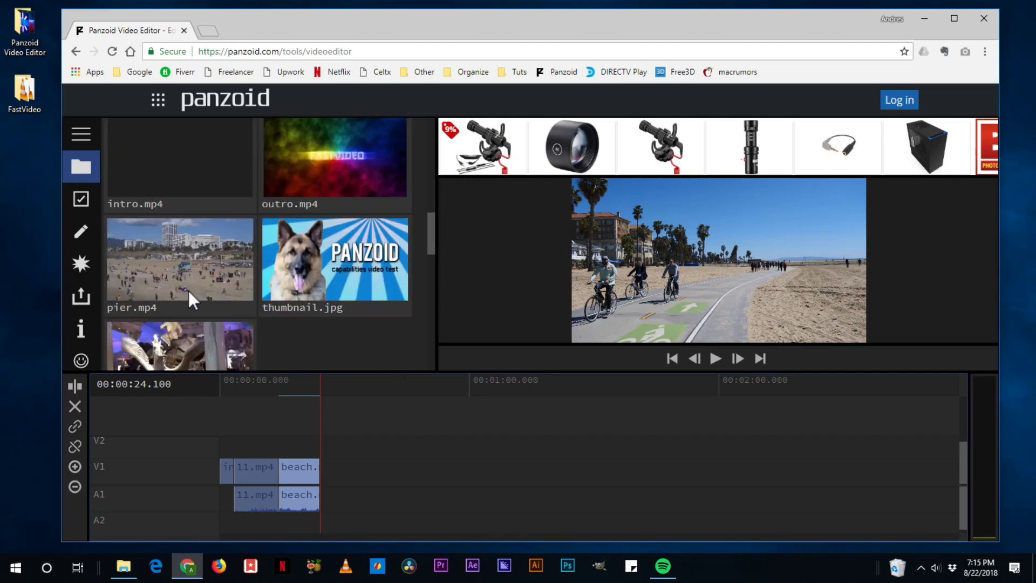
{"action": "left_click_drag", "start_coordinate": [176, 251], "coordinate": [367, 478]}
Step: Play vegas.mp4 from its beginning and trim the start of the clip to 00:00:40.233
{"action": "left_click", "coordinate": [367, 382]}
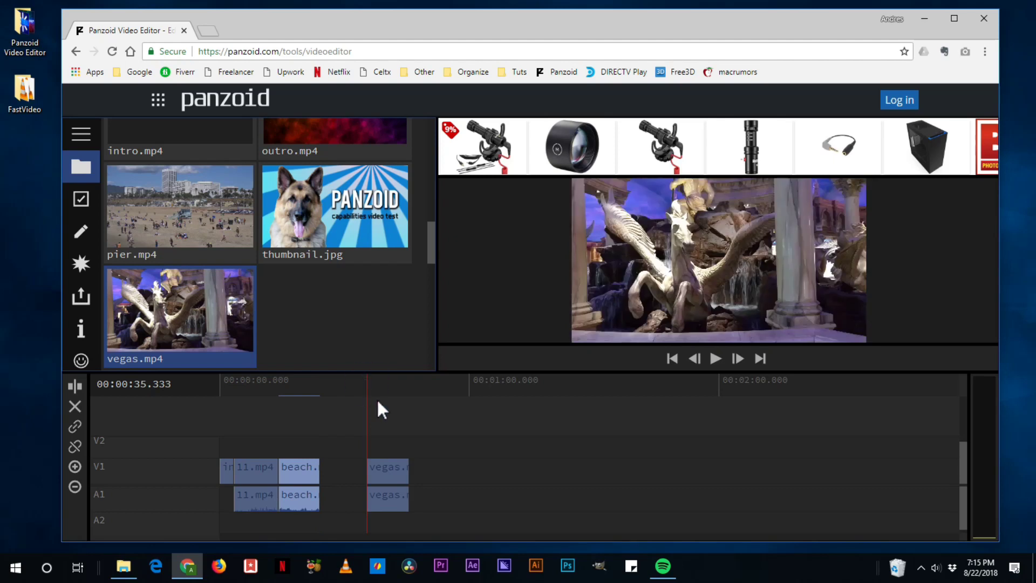
{"action": "key", "text": "space"}
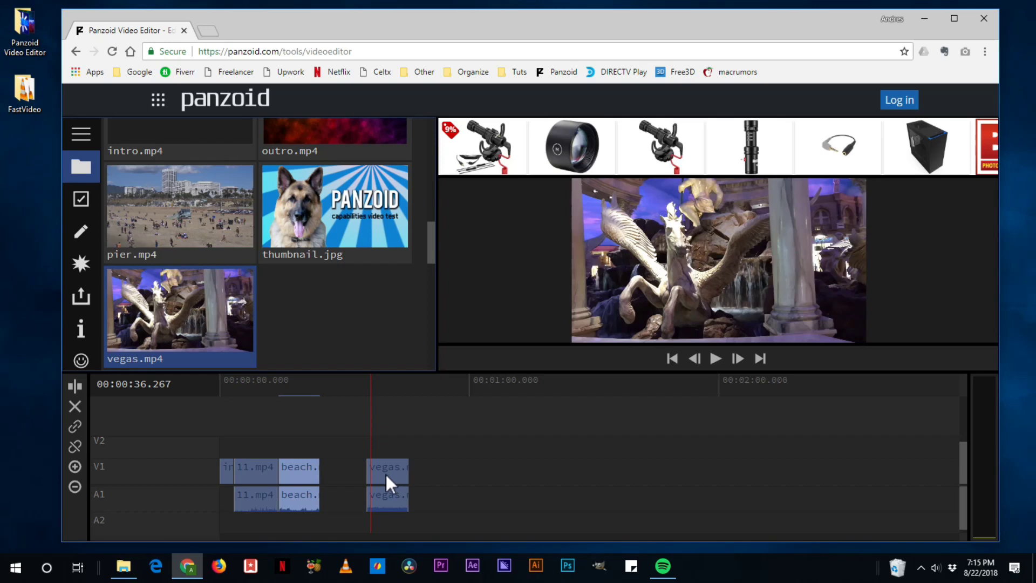
{"action": "key", "text": "space"}
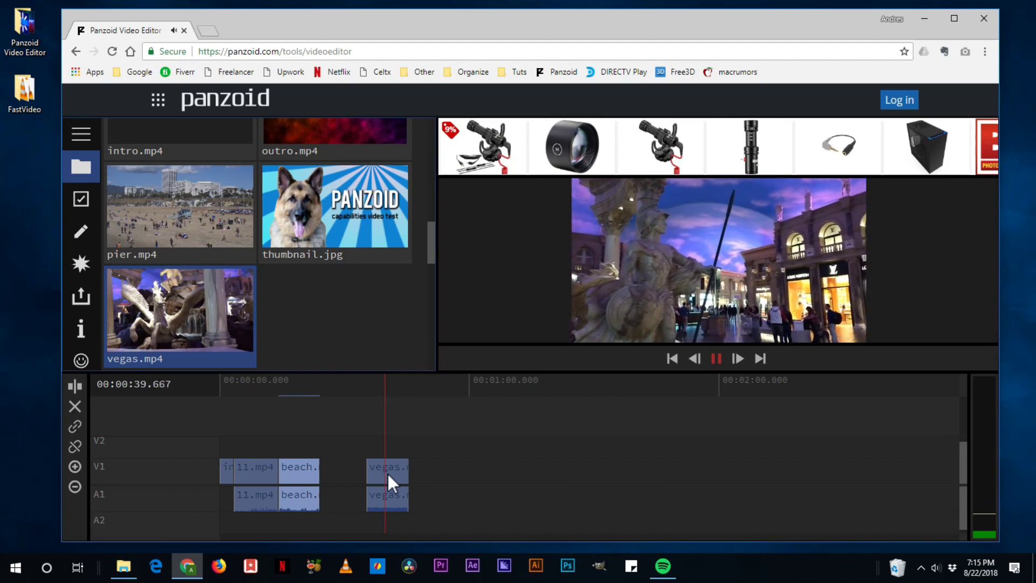
{"action": "key", "text": "space"}
{"action": "left_click", "coordinate": [371, 478]}
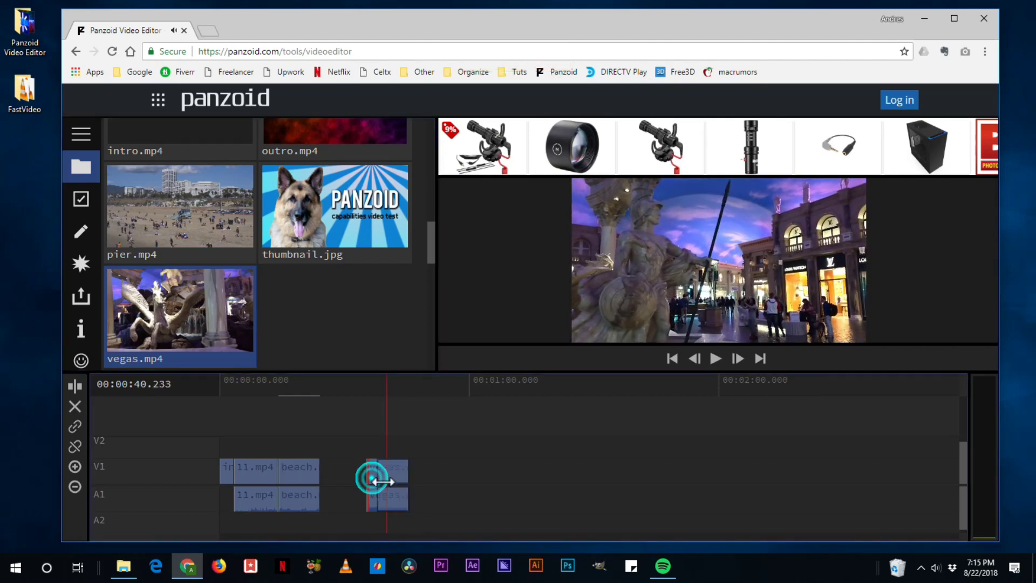
{"action": "left_click_drag", "start_coordinate": [371, 478], "coordinate": [386, 478]}
Step: Trim the end of vegas.mp4 to about 00:00:44.267 and move the clip directly against the end of beach.mp4
{"action": "key", "text": "space"}
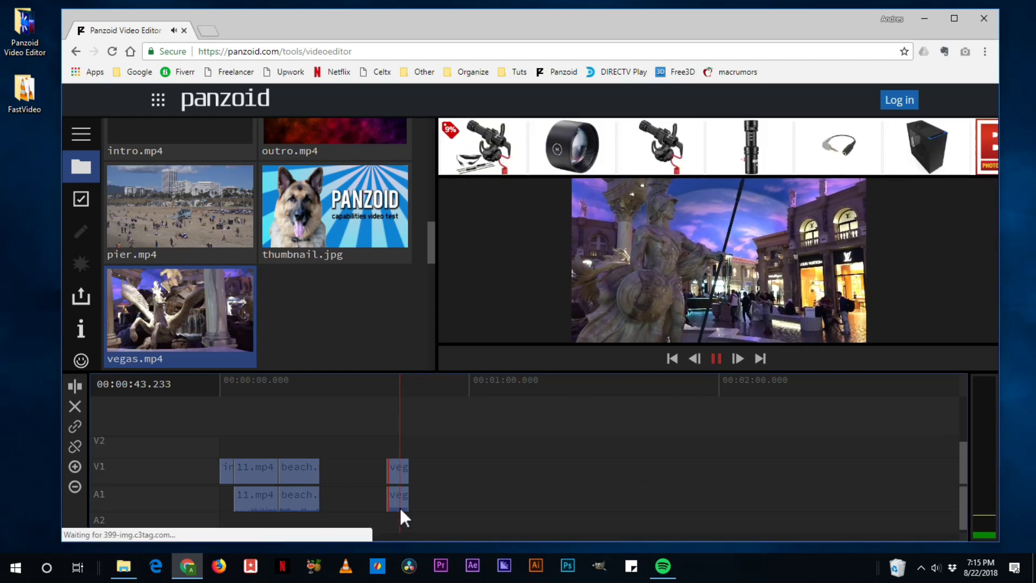
{"action": "key", "text": "space"}
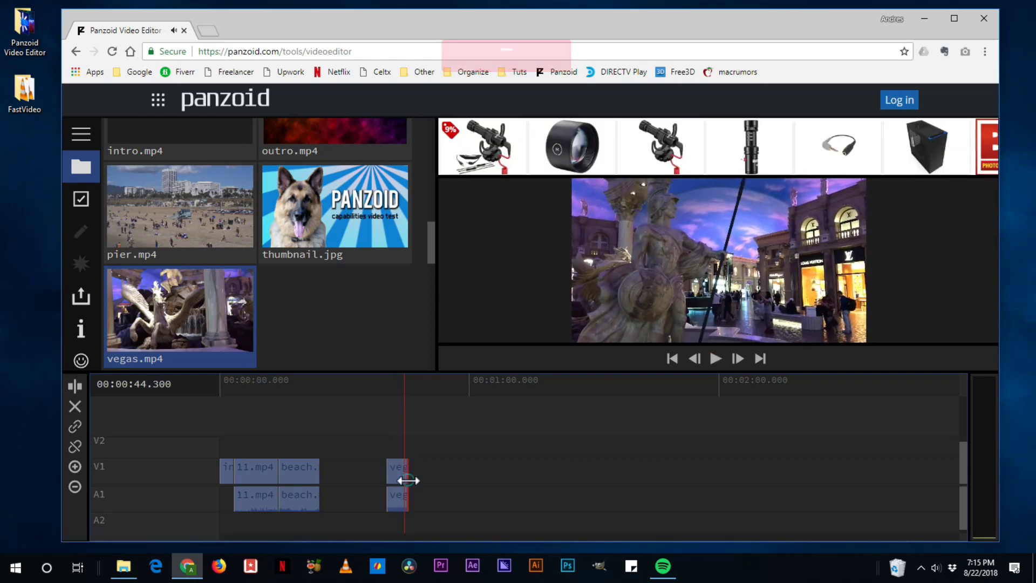
{"action": "left_click_drag", "start_coordinate": [408, 480], "coordinate": [403, 479]}
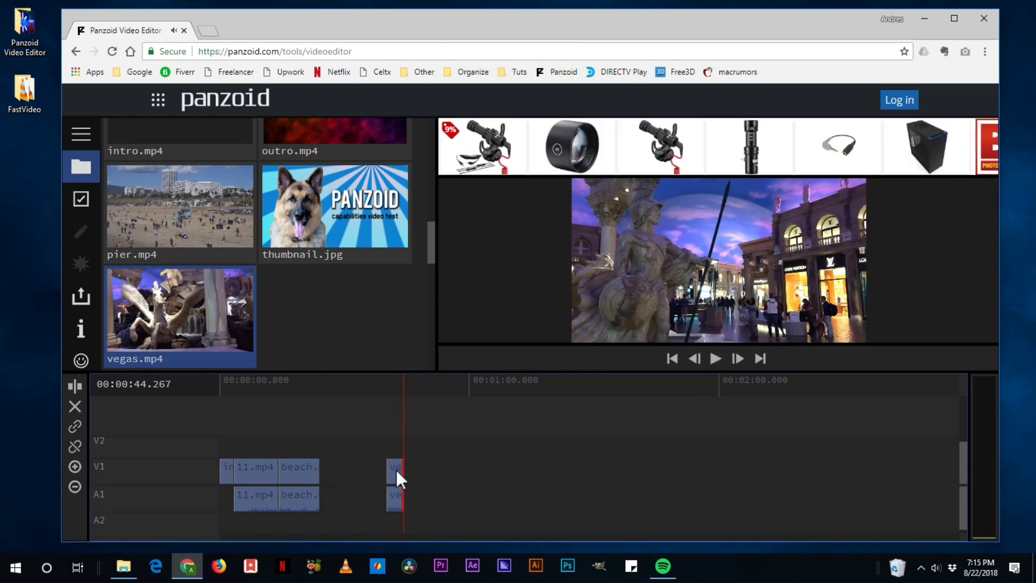
{"action": "left_click_drag", "start_coordinate": [395, 475], "coordinate": [325, 480]}
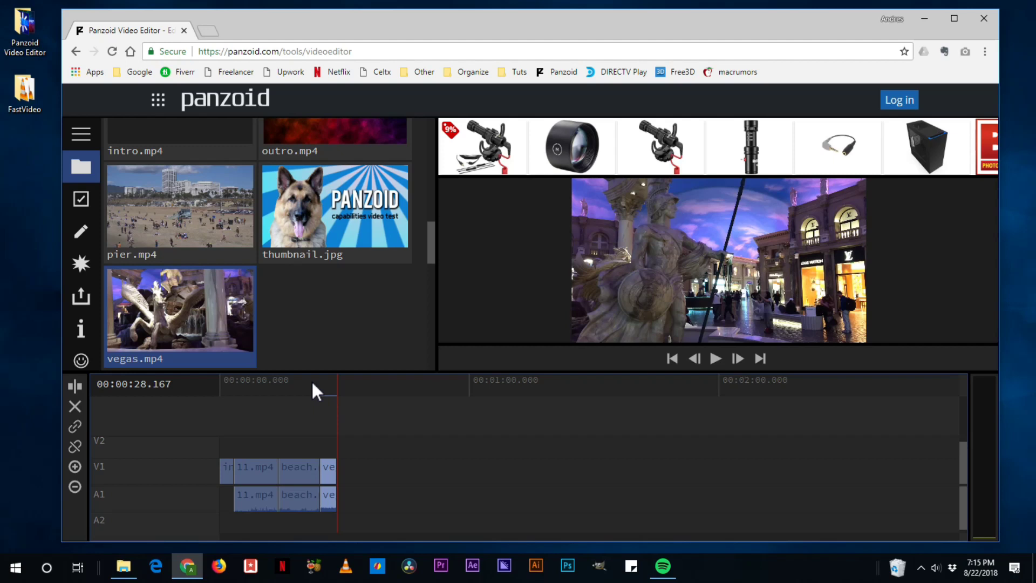
{"action": "left_click", "coordinate": [322, 380]}
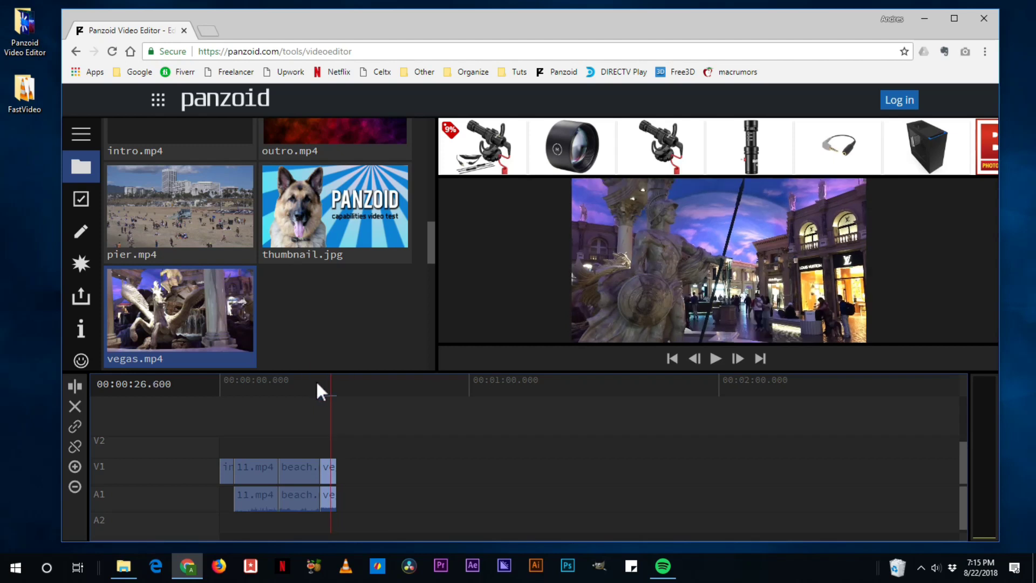
{"action": "left_click", "coordinate": [315, 381]}
{"action": "left_click", "coordinate": [323, 380]}
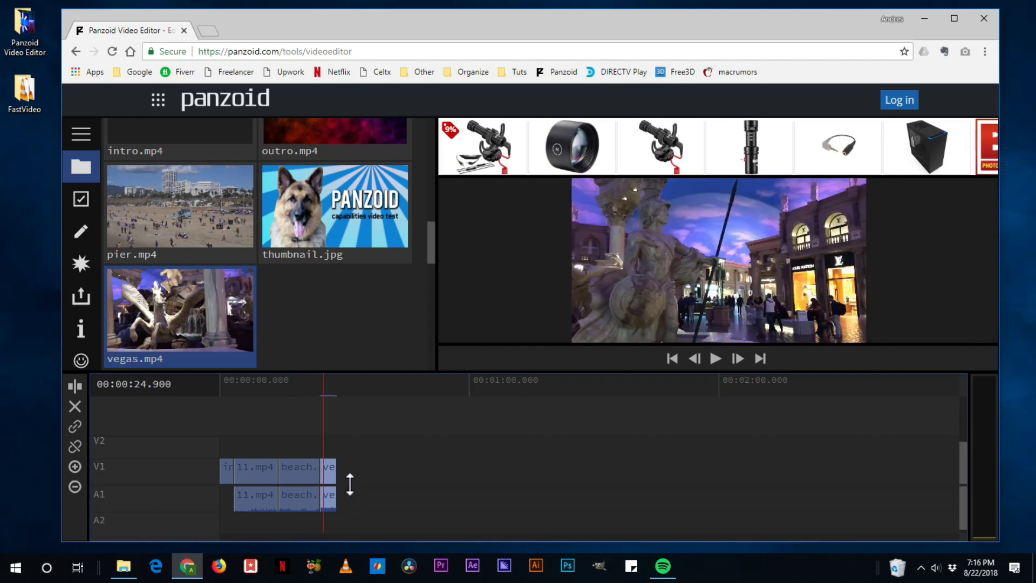
Step: Add bike.mp4 from the project media to the V1 and A1 tracks, leaving a gap after vegas.mp4
{"action": "scroll", "coordinate": [319, 316], "scroll_direction": "up", "scroll_amount": 1}
{"action": "scroll", "coordinate": [316, 320], "scroll_direction": "down", "scroll_amount": 1}
{"action": "scroll", "coordinate": [309, 319], "scroll_direction": "up", "scroll_amount": 5}
{"action": "scroll", "coordinate": [305, 331], "scroll_direction": "down", "scroll_amount": 4}
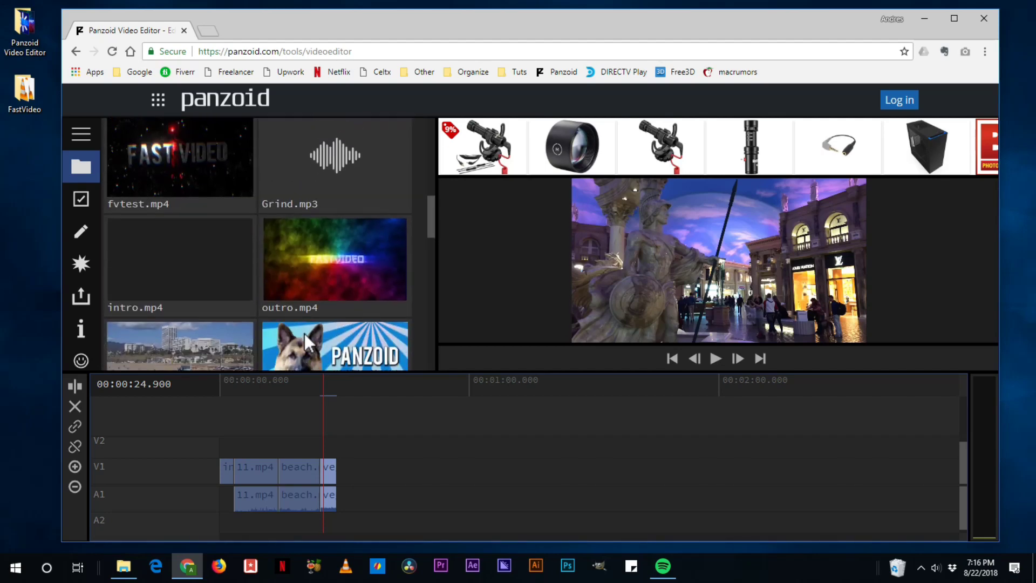
{"action": "scroll", "coordinate": [332, 184], "scroll_direction": "up", "scroll_amount": 3}
{"action": "left_click_drag", "start_coordinate": [311, 164], "coordinate": [390, 474]}
Step: Split bike.mp4 at 00:00:49.600, just before the first cyclist enters the frame, and delete the part before the cut
{"action": "left_click_drag", "start_coordinate": [403, 377], "coordinate": [432, 384]}
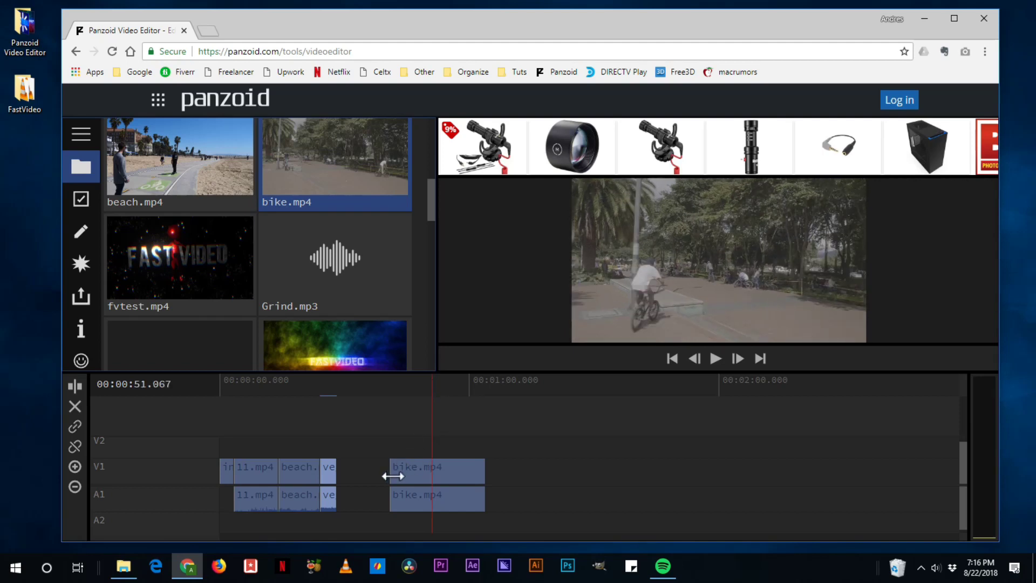
{"action": "key", "text": "Left"}
{"action": "key", "text": "Left"}
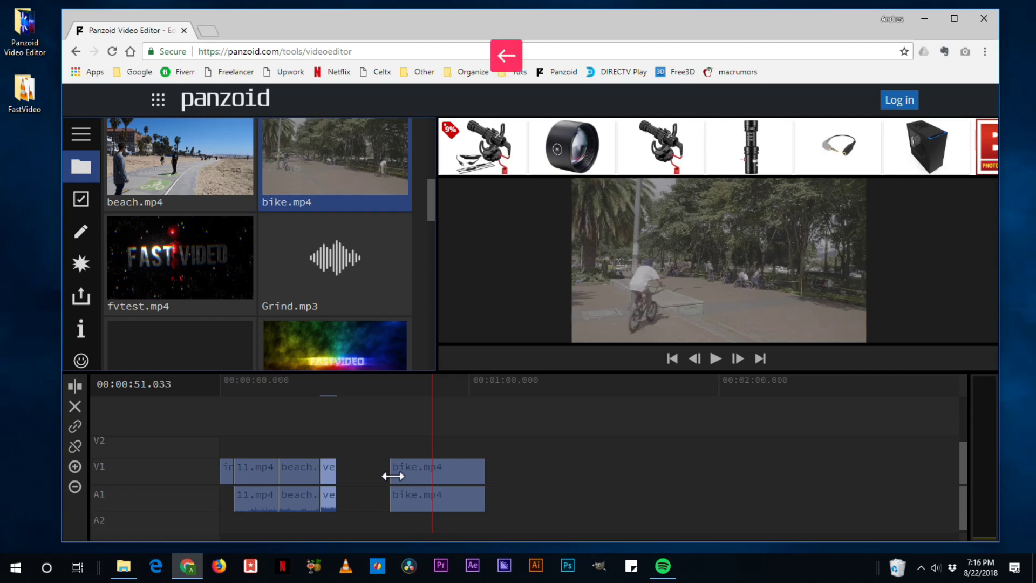
{"action": "key", "text": "Left"}
{"action": "key", "text": "Left"}
{"action": "key", "text": "Left"}
{"action": "key", "text": "Left"}
{"action": "key", "text": "Left"}
{"action": "key", "text": "Left"}
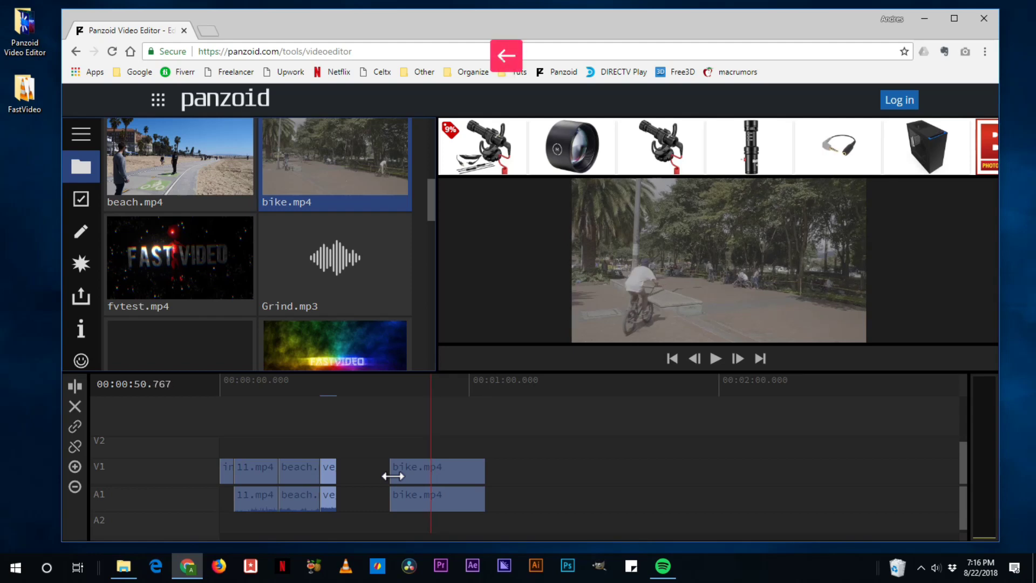
{"action": "key", "text": "Left"}
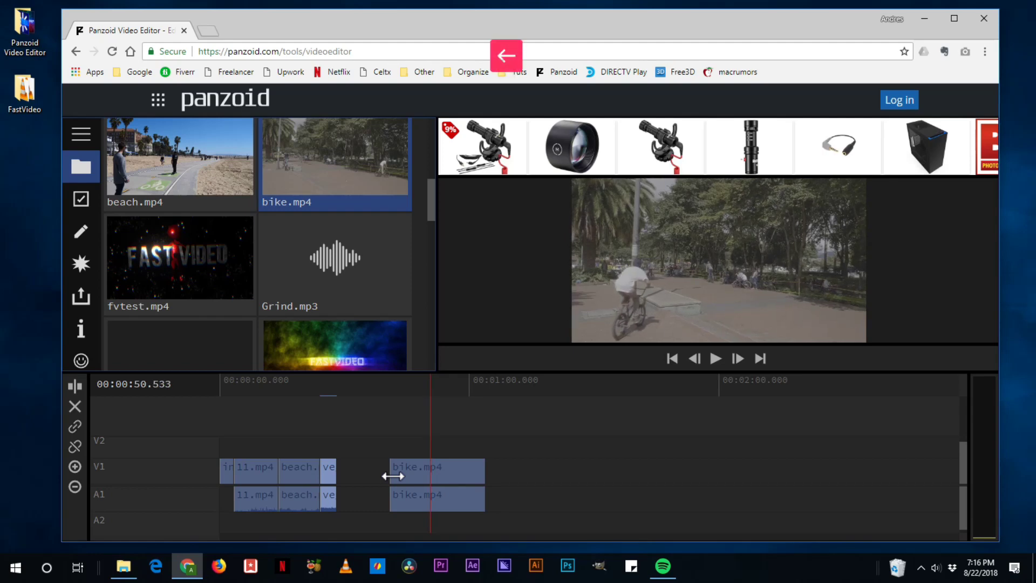
{"action": "key", "text": "Left"}
{"action": "key", "text": "Left"}
{"action": "key", "text": "Left"}
{"action": "key", "text": "Left"}
{"action": "key", "text": "Left"}
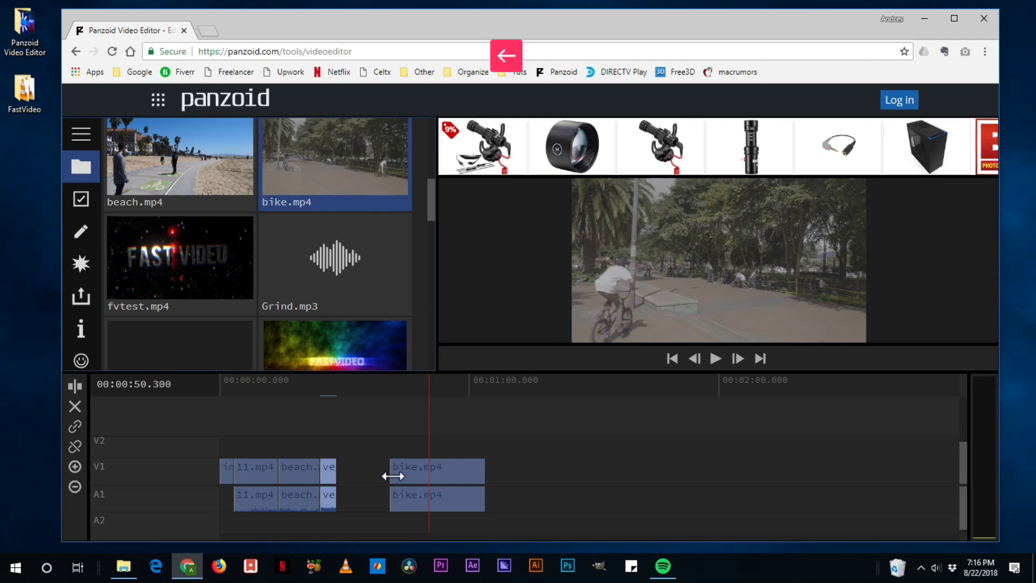
{"action": "key", "text": "Left"}
{"action": "key", "text": "Left"}
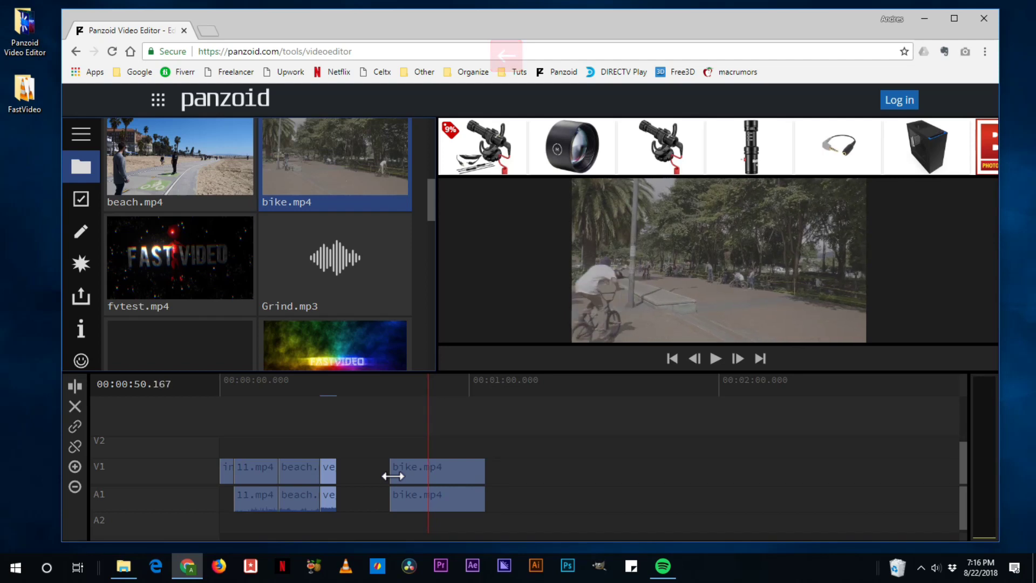
{"action": "key", "text": "Left"}
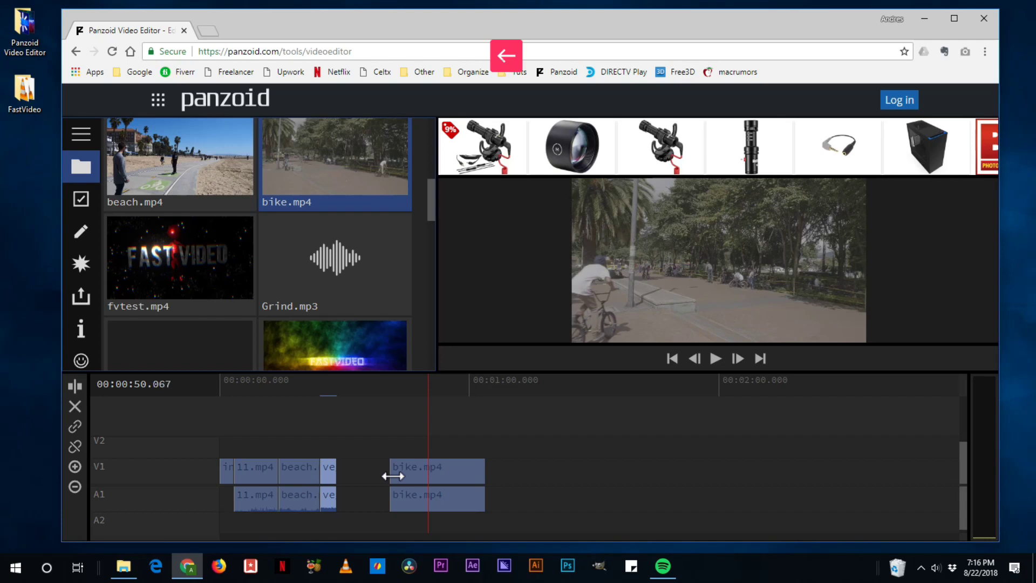
{"action": "key", "text": "Left"}
{"action": "key", "text": "Left"}
{"action": "key", "text": "Left"}
{"action": "key", "text": "Left"}
{"action": "key", "text": "Left"}
{"action": "key", "text": "Left"}
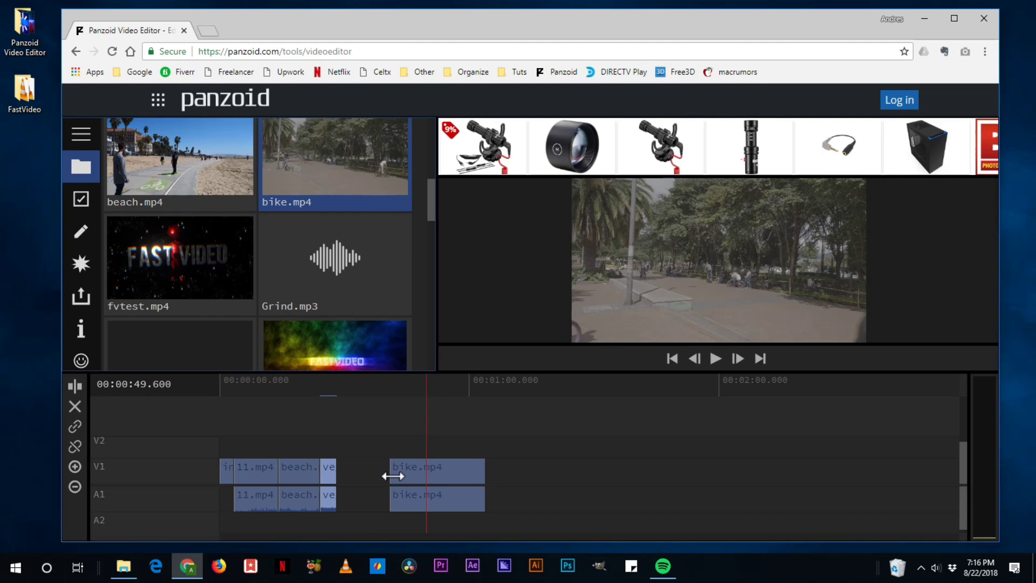
{"action": "key", "text": "c"}
{"action": "left_click", "coordinate": [418, 472]}
{"action": "key", "text": "c"}
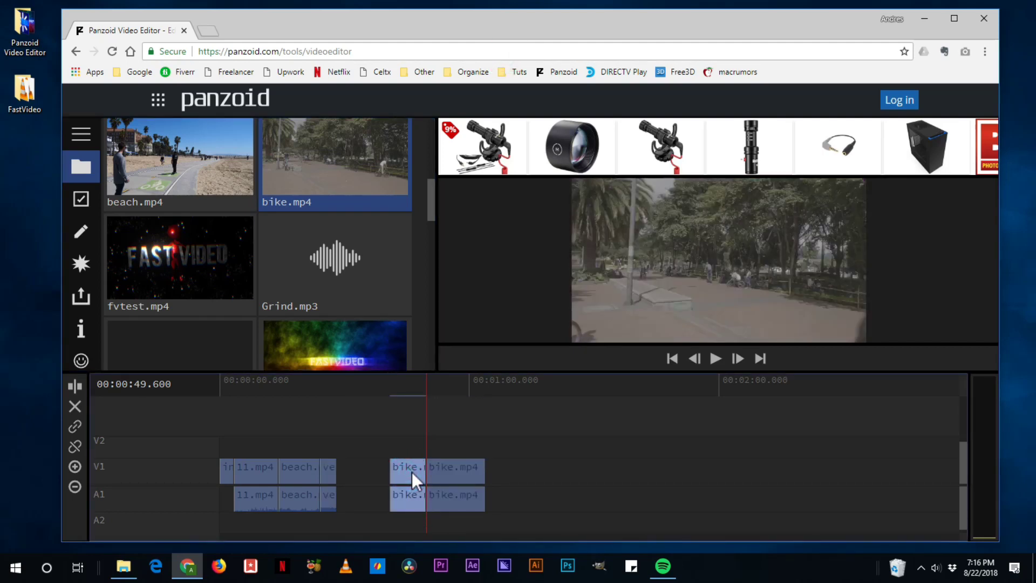
{"action": "key", "text": "Delete"}
Step: Trim the end of bike.mp4 to about 00:00:58.500 and move the clip directly against the end of vegas.mp4
{"action": "left_click_drag", "start_coordinate": [445, 388], "coordinate": [464, 390]}
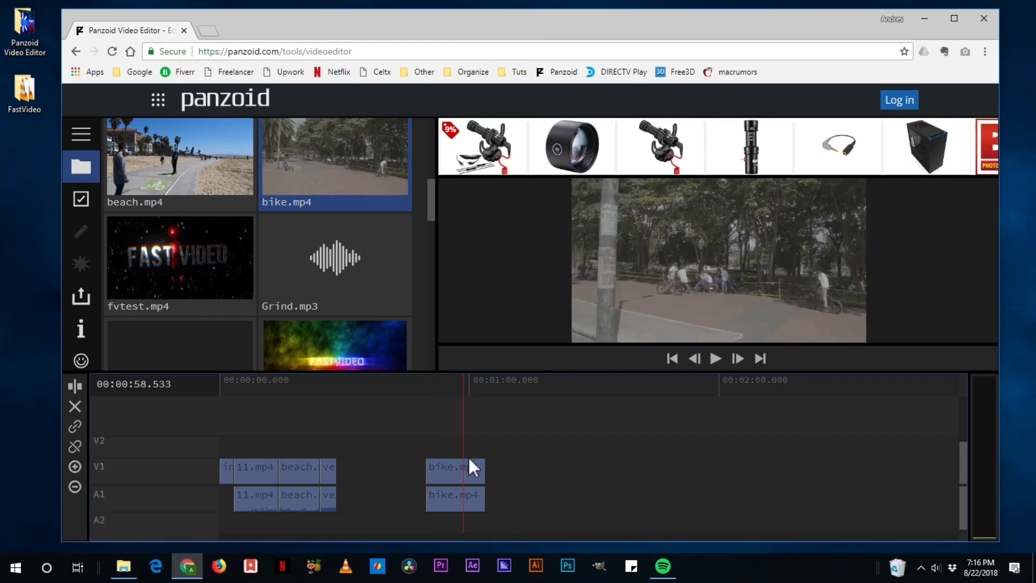
{"action": "left_click_drag", "start_coordinate": [483, 474], "coordinate": [460, 476]}
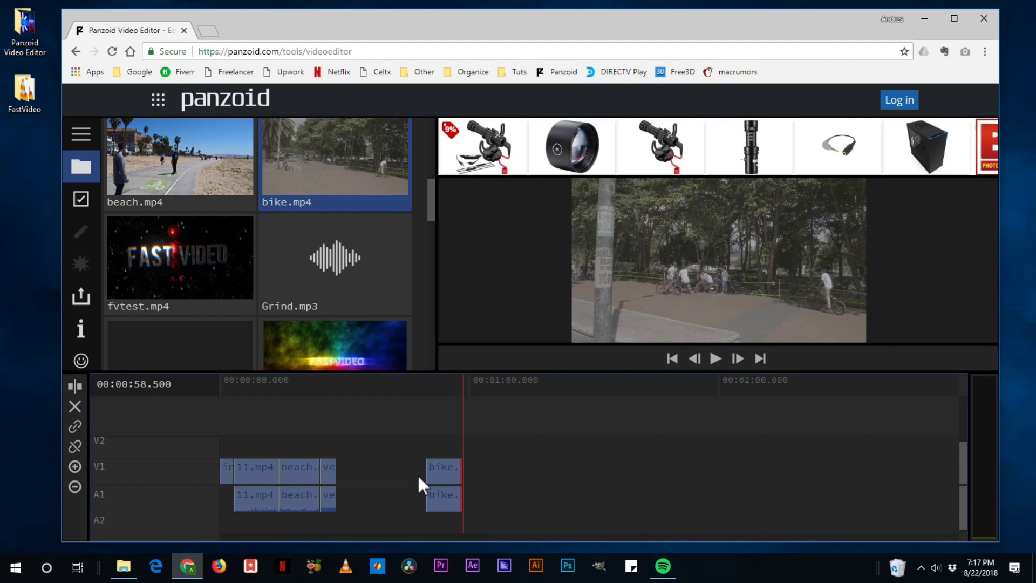
{"action": "left_click_drag", "start_coordinate": [430, 469], "coordinate": [358, 446]}
{"action": "left_click", "coordinate": [352, 380]}
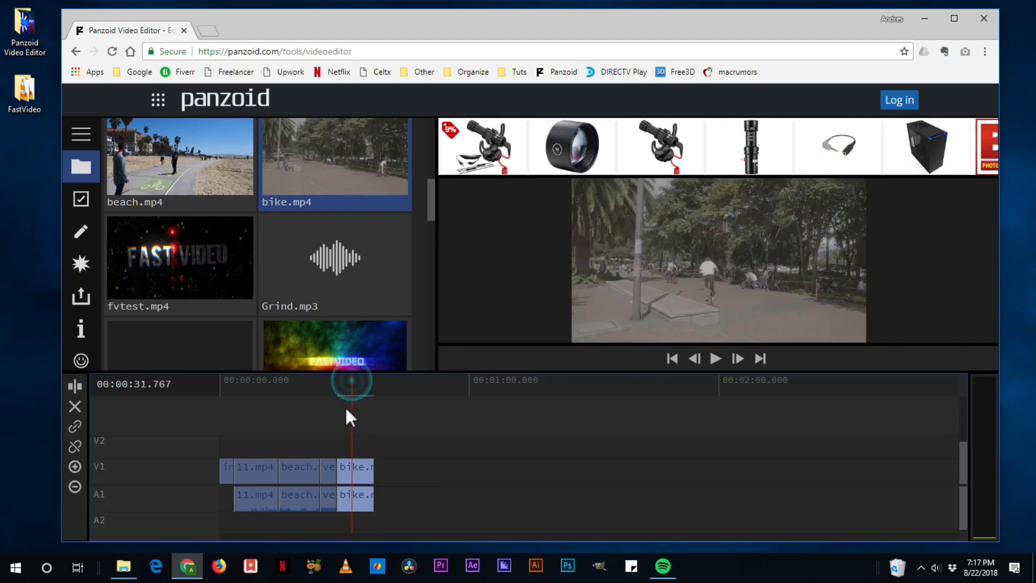
{"action": "left_click", "coordinate": [372, 390]}
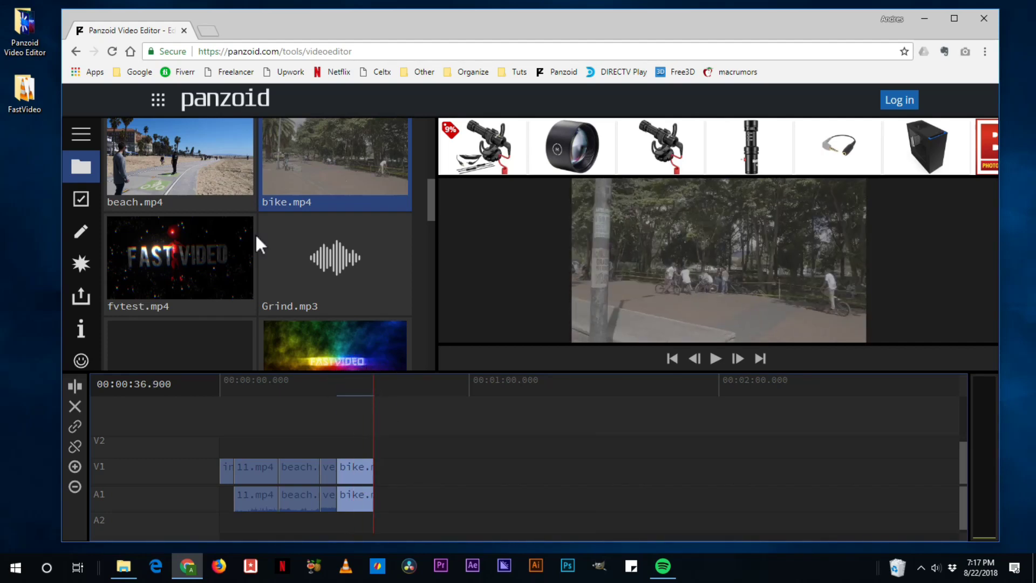
Step: Add pier.mp4 to the V1 and A1 tracks directly after bike.mp4 and move the playhead to 00:00:42.500 within it
{"action": "scroll", "coordinate": [254, 232], "scroll_direction": "down", "scroll_amount": 2}
{"action": "scroll", "coordinate": [248, 255], "scroll_direction": "down", "scroll_amount": 6}
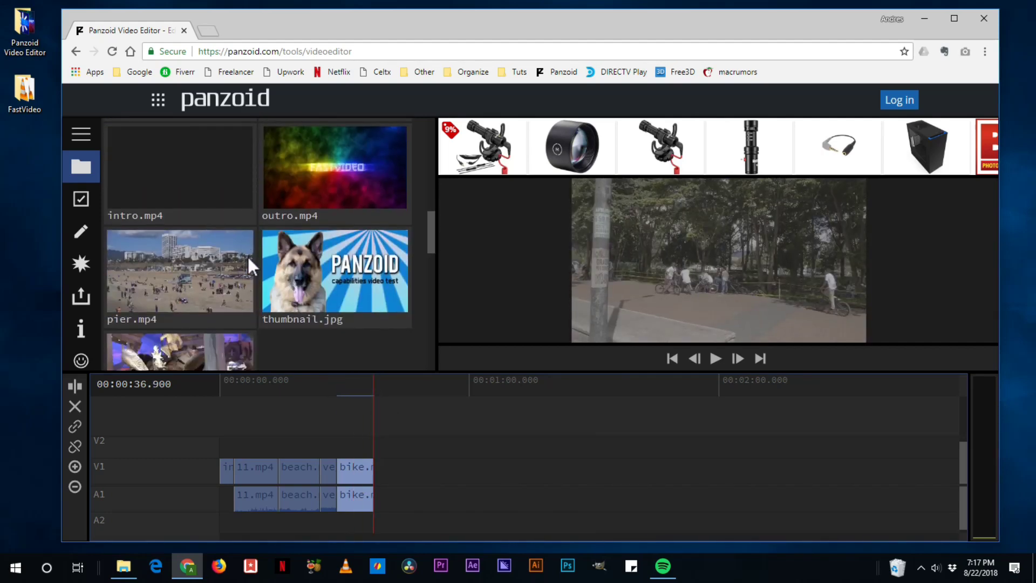
{"action": "scroll", "coordinate": [178, 259], "scroll_direction": "up", "scroll_amount": 10}
{"action": "scroll", "coordinate": [179, 254], "scroll_direction": "up", "scroll_amount": 4}
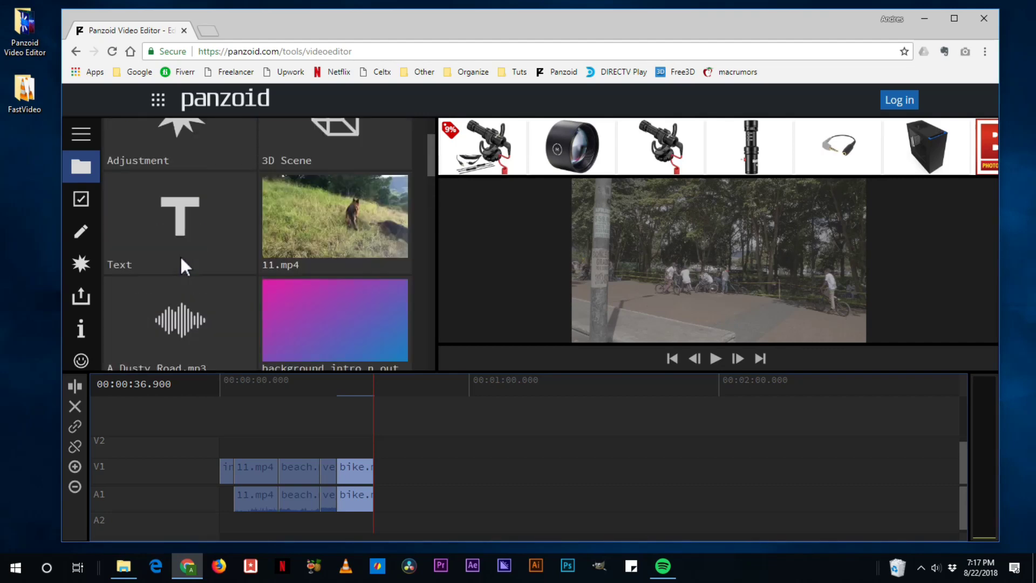
{"action": "scroll", "coordinate": [178, 253], "scroll_direction": "down", "scroll_amount": 8}
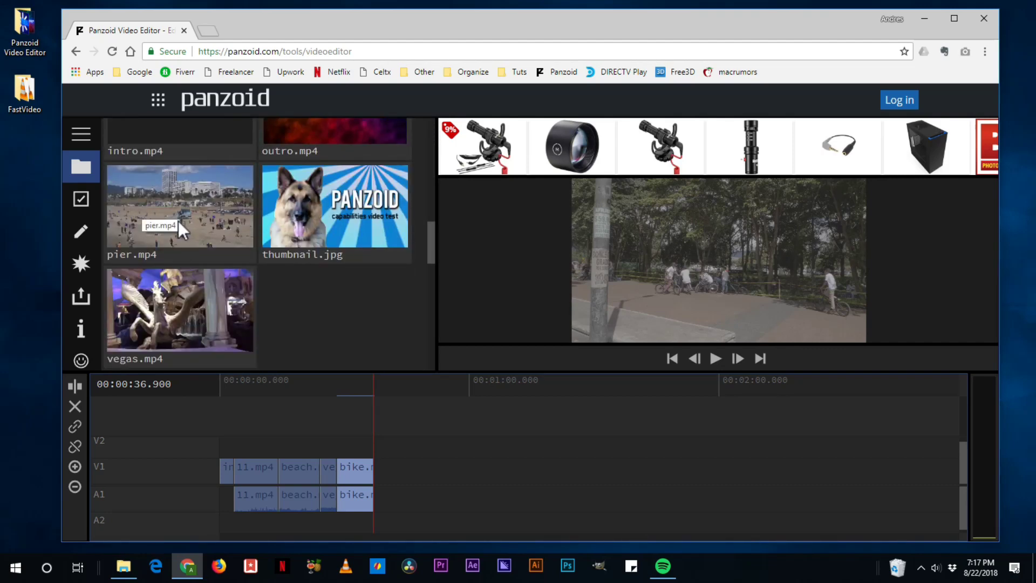
{"action": "left_click_drag", "start_coordinate": [178, 222], "coordinate": [371, 486]}
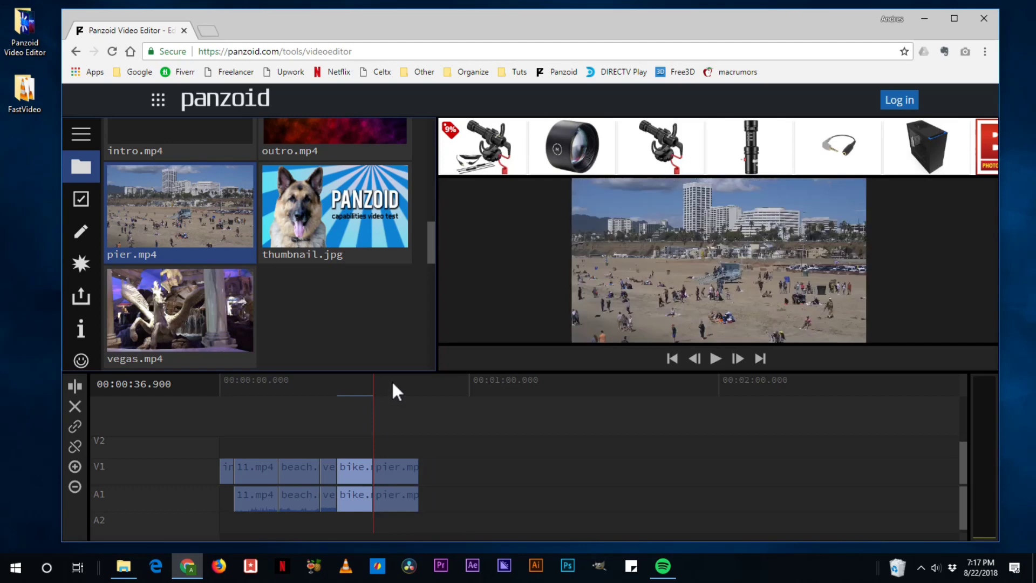
{"action": "left_click_drag", "start_coordinate": [387, 383], "coordinate": [397, 383]}
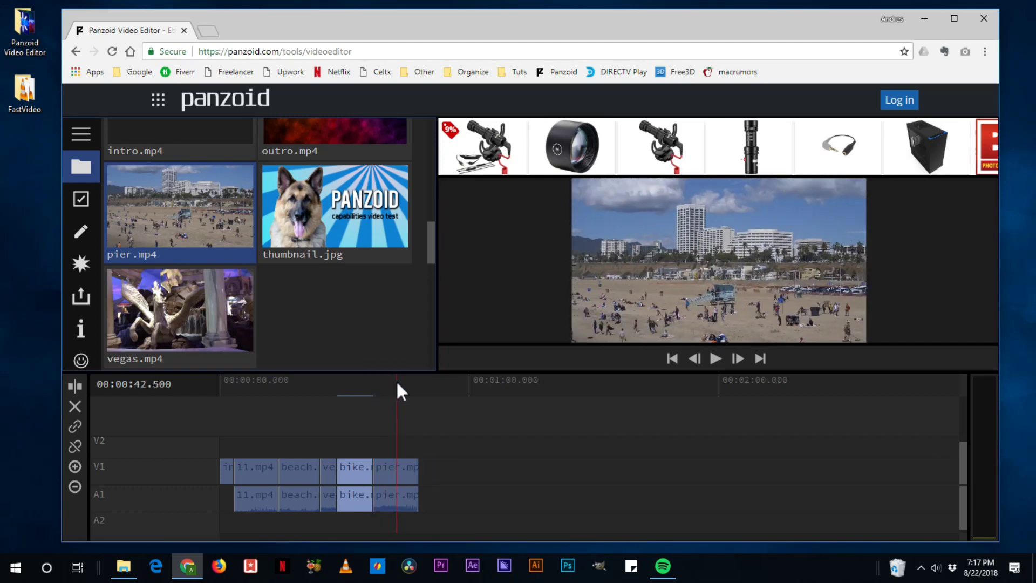
Step: Trim the end of pier.mp4 to about 00:00:42.300 and place the playhead at 00:00:39.533 within the clip
{"action": "mouse_move", "coordinate": [381, 470]}
{"action": "left_mouse_down"}
{"action": "mouse_move", "coordinate": [408, 470]}
{"action": "mouse_move", "coordinate": [395, 470]}
{"action": "left_mouse_up"}
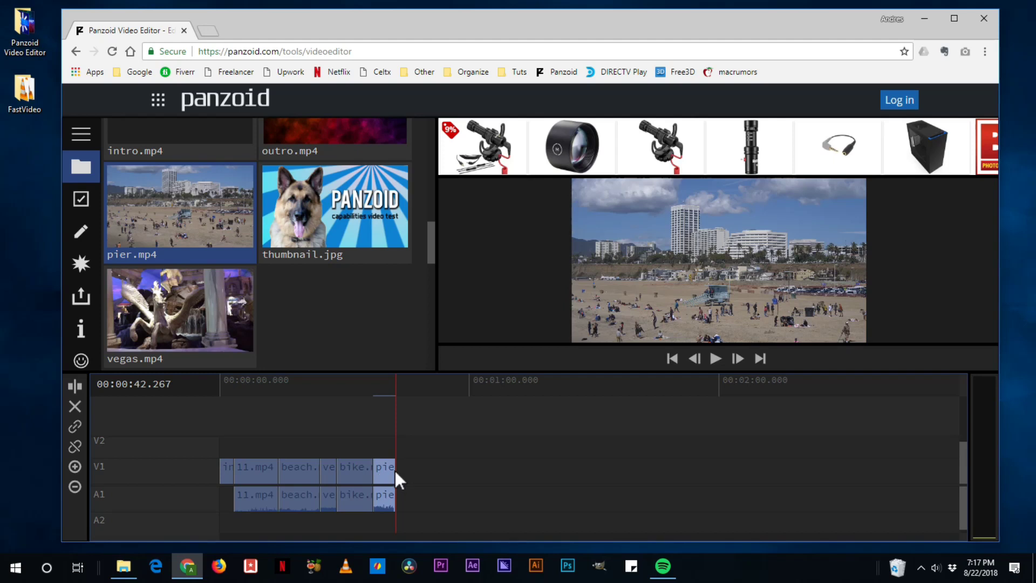
{"action": "left_click", "coordinate": [383, 381]}
Step: Add fvtest.mp4 from the project media to the V1 and A1 tracks, leaving a gap after pier.mp4, and preview it at 00:00:54.800
{"action": "scroll", "coordinate": [347, 334], "scroll_direction": "up", "scroll_amount": 3}
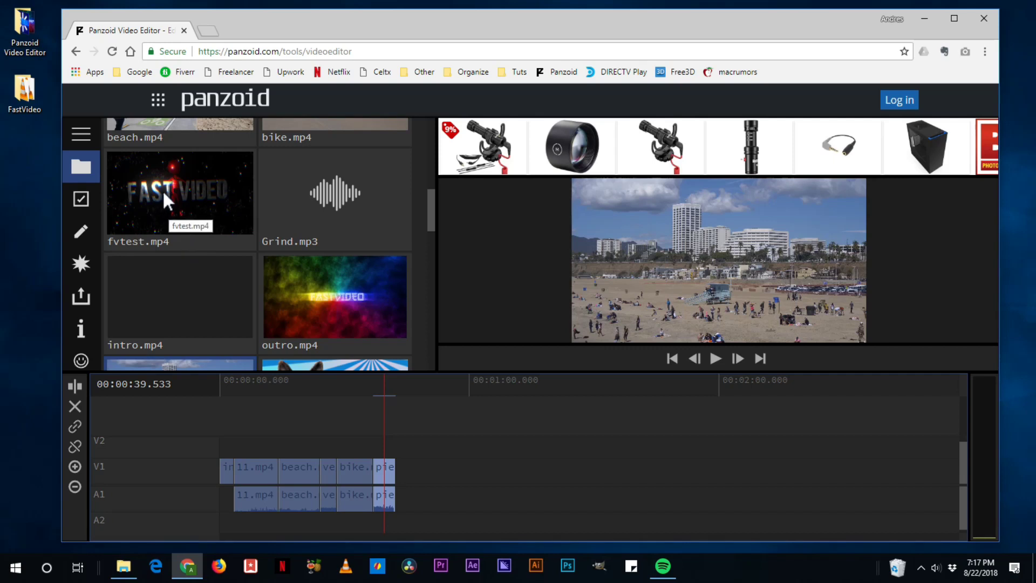
{"action": "left_click_drag", "start_coordinate": [172, 187], "coordinate": [434, 447]}
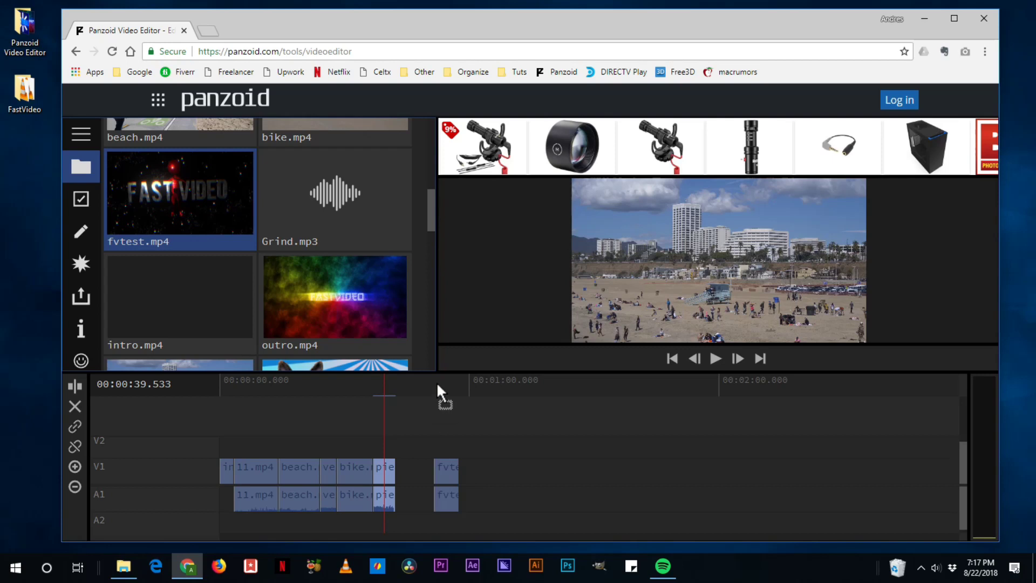
{"action": "left_click_drag", "start_coordinate": [437, 384], "coordinate": [448, 396]}
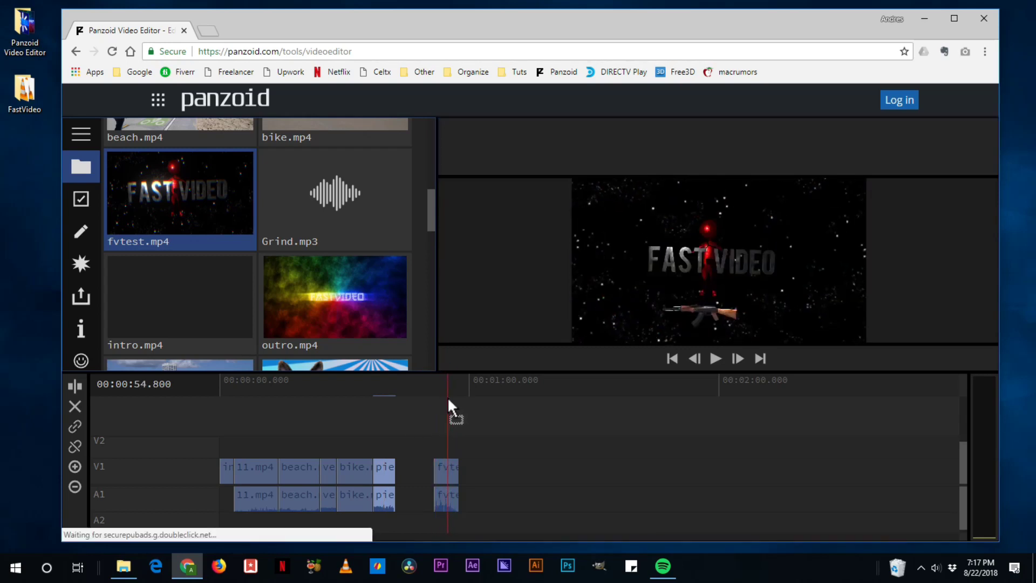
Step: Move fvtest.mp4 to the V2 and A2 tracks so that it starts at 00:00:26.300, overlapping vegas.mp4 and bike.mp4
{"action": "left_click_drag", "start_coordinate": [325, 397], "coordinate": [330, 396]}
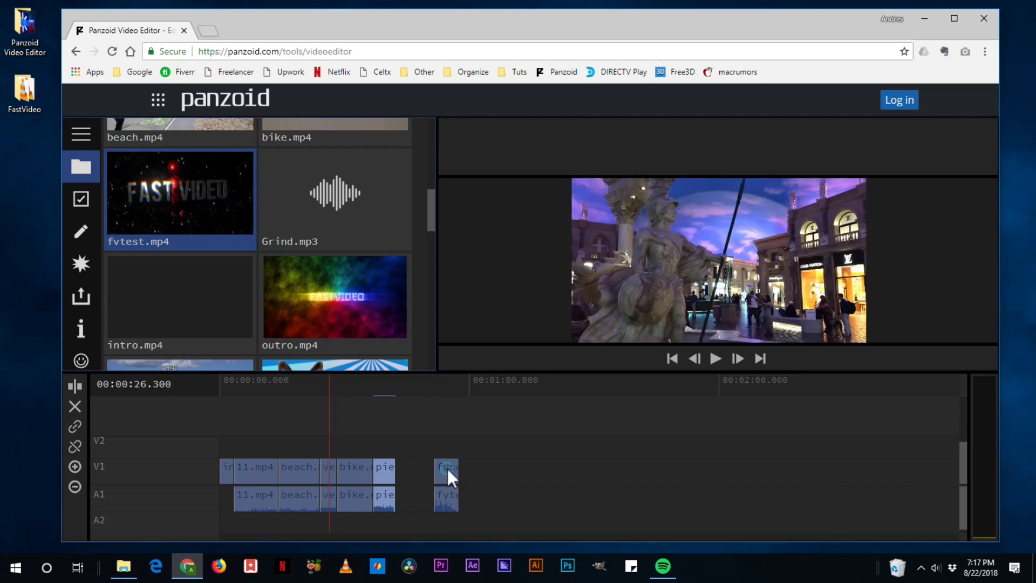
{"action": "left_click_drag", "start_coordinate": [447, 467], "coordinate": [435, 446]}
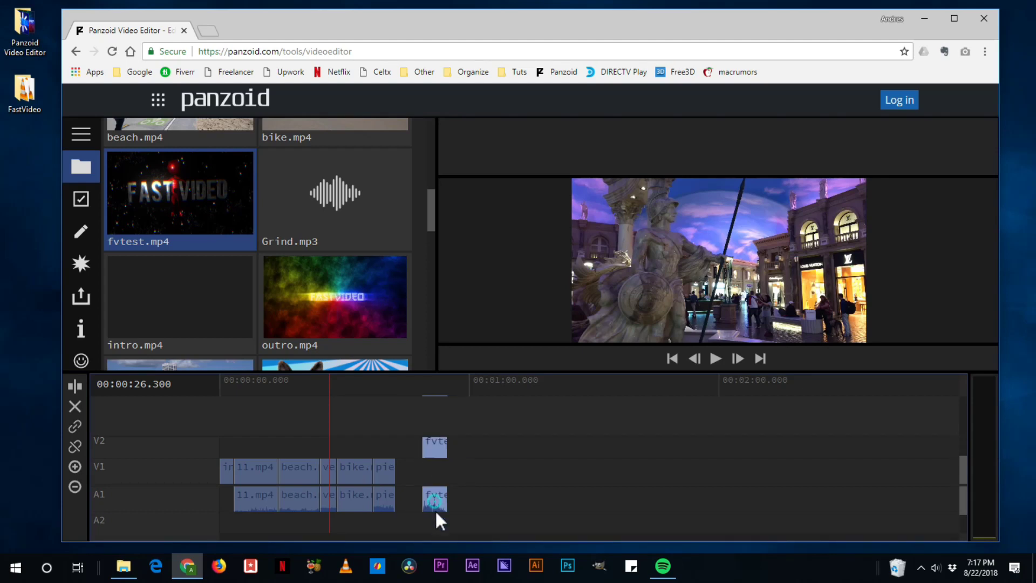
{"action": "left_click_drag", "start_coordinate": [435, 509], "coordinate": [435, 520]}
{"action": "left_click_drag", "start_coordinate": [437, 446], "coordinate": [342, 446]}
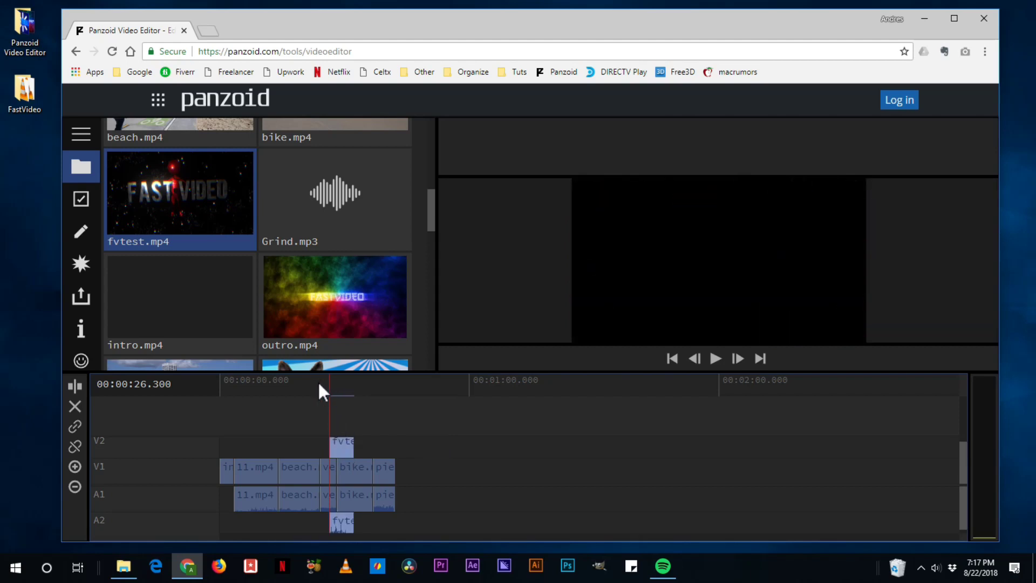
Step: Play the timeline from shortly before the overlaid fvtest.mp4 until just past its end
{"action": "left_click", "coordinate": [318, 381]}
{"action": "key", "text": "space"}
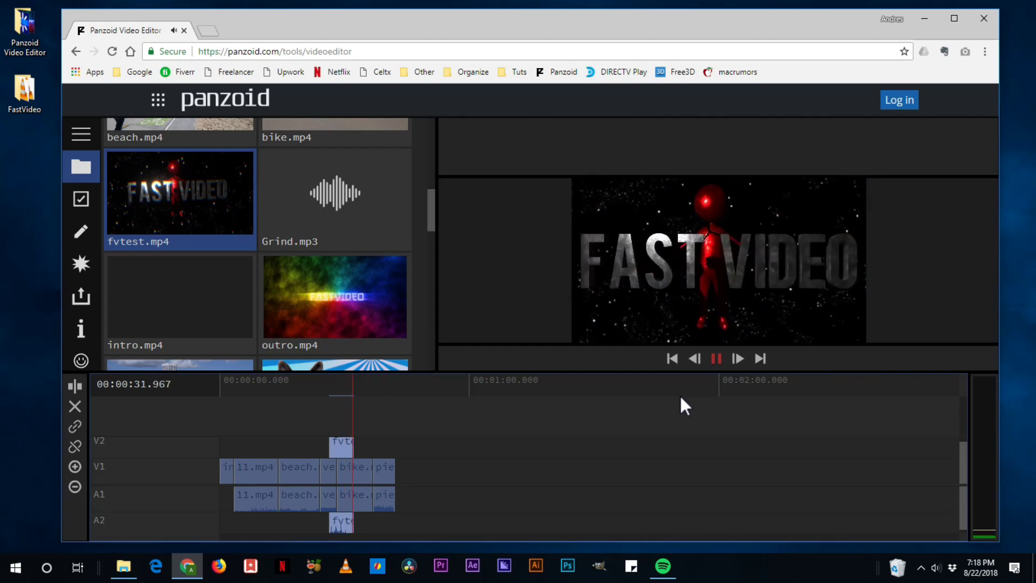
{"action": "key", "text": "space"}
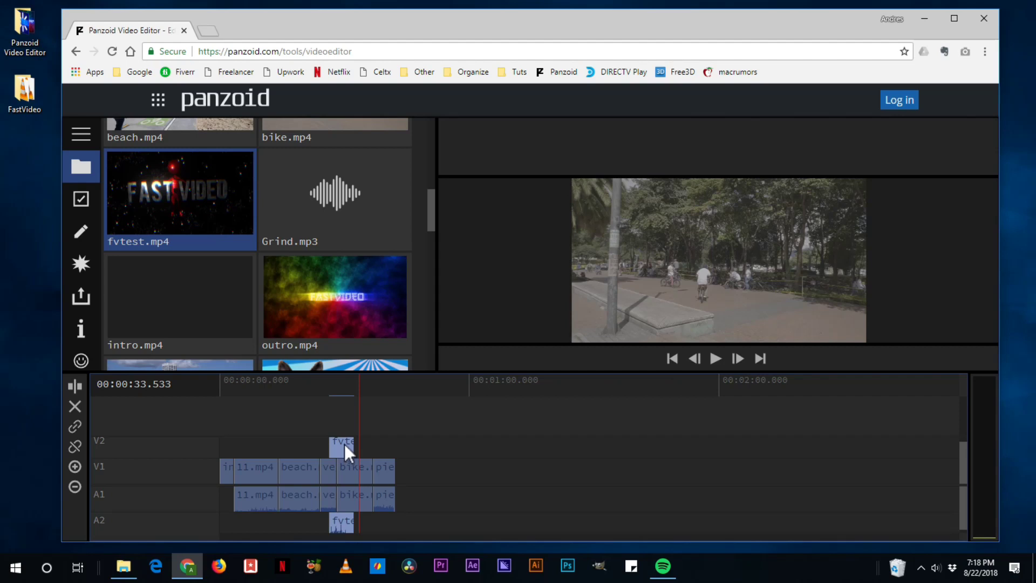
Step: Move fvtest.mp4 back to the V1 and A1 tracks, directly against the end of pier.mp4
{"action": "left_click_drag", "start_coordinate": [344, 443], "coordinate": [410, 471]}
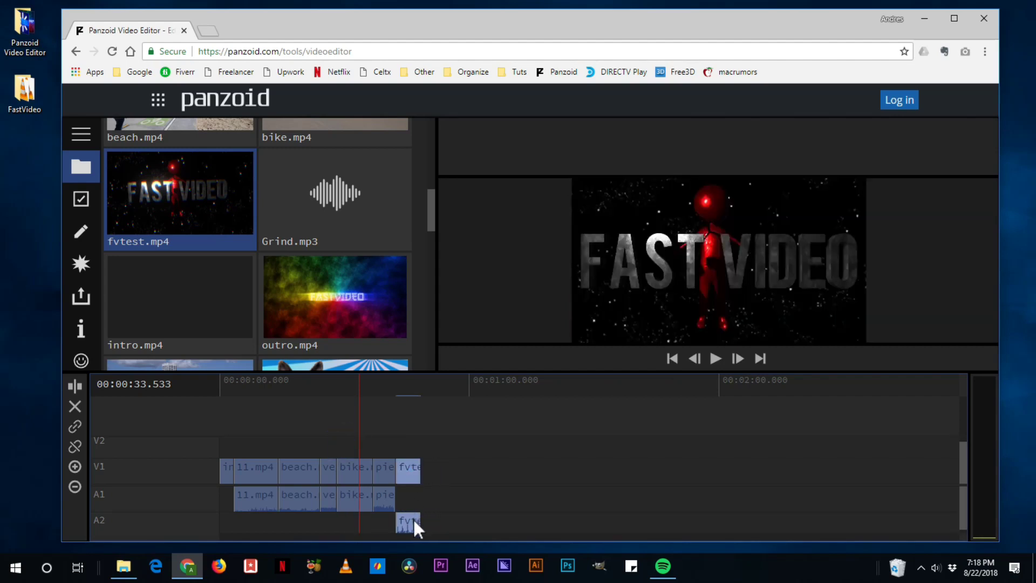
{"action": "left_click_drag", "start_coordinate": [412, 517], "coordinate": [412, 498]}
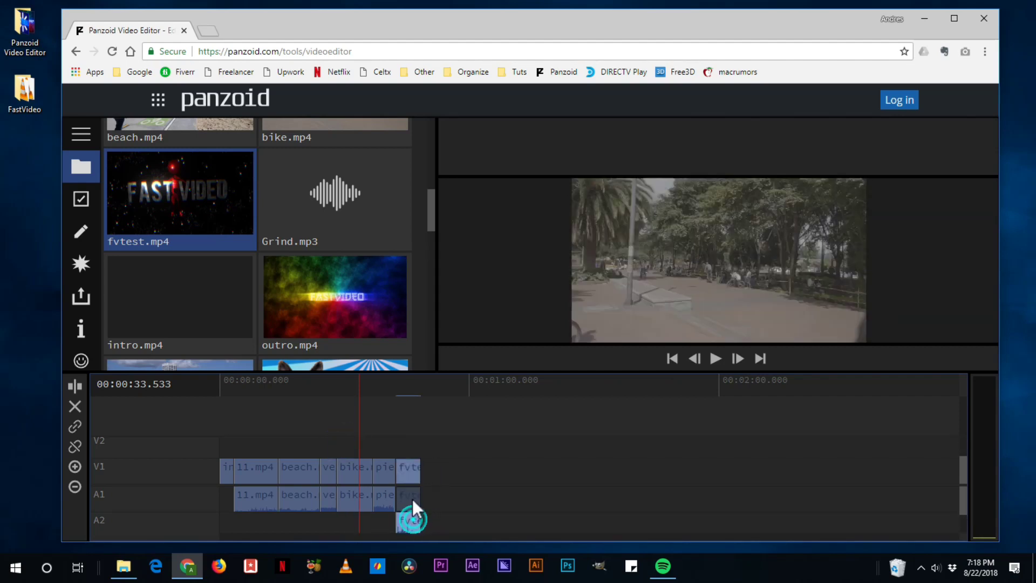
{"action": "left_click", "coordinate": [407, 383]}
Step: Add outro.mp4 to V1 and A1 with a gap after fvtest.mp4, and trim its start to 00:00:57.900
{"action": "left_click_drag", "start_coordinate": [341, 319], "coordinate": [447, 479]}
{"action": "left_click_drag", "start_coordinate": [456, 379], "coordinate": [460, 380]}
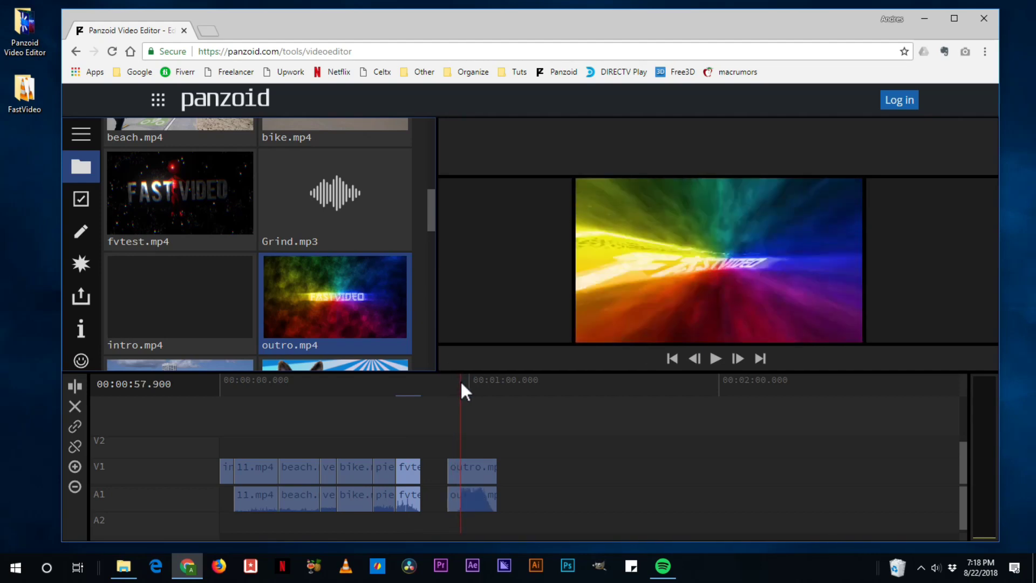
{"action": "left_click_drag", "start_coordinate": [453, 476], "coordinate": [462, 474]}
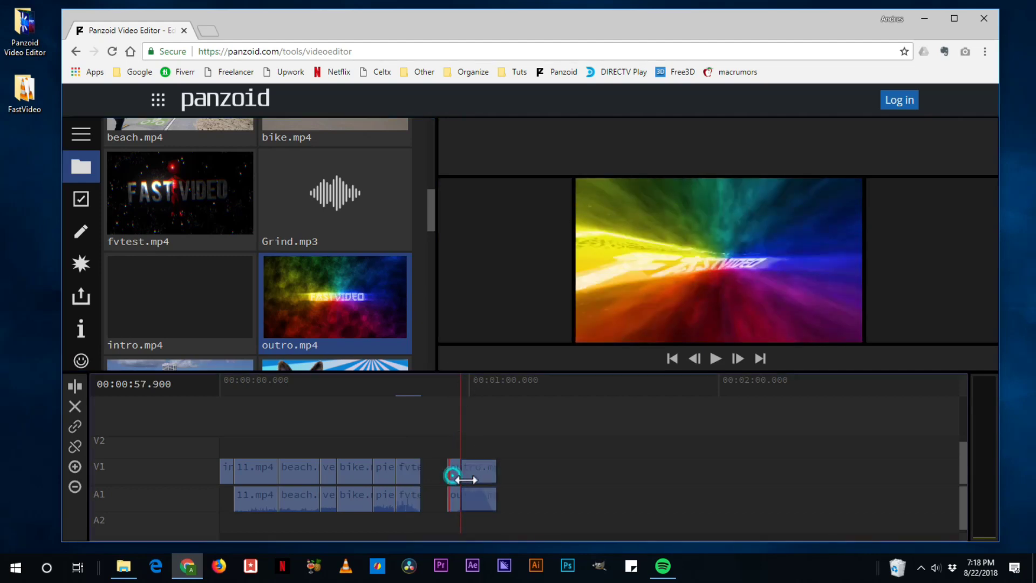
Step: Check outro.mp4 up to its end, and move the clip directly against the end of fvtest.mp4
{"action": "left_click", "coordinate": [480, 378]}
{"action": "left_click_drag", "start_coordinate": [484, 379], "coordinate": [503, 389]}
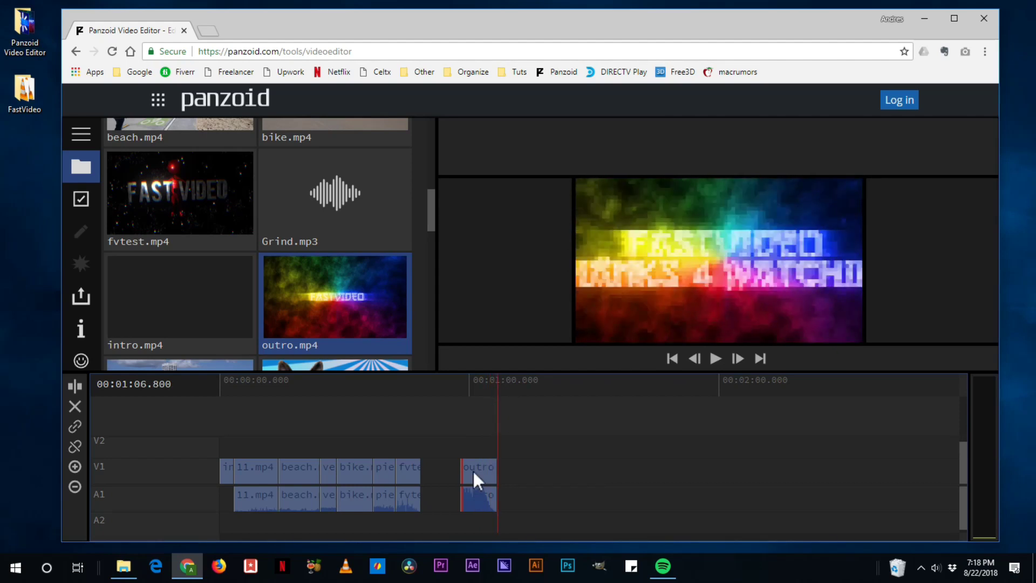
{"action": "left_click_drag", "start_coordinate": [473, 471], "coordinate": [438, 471]}
{"action": "left_click", "coordinate": [457, 397]}
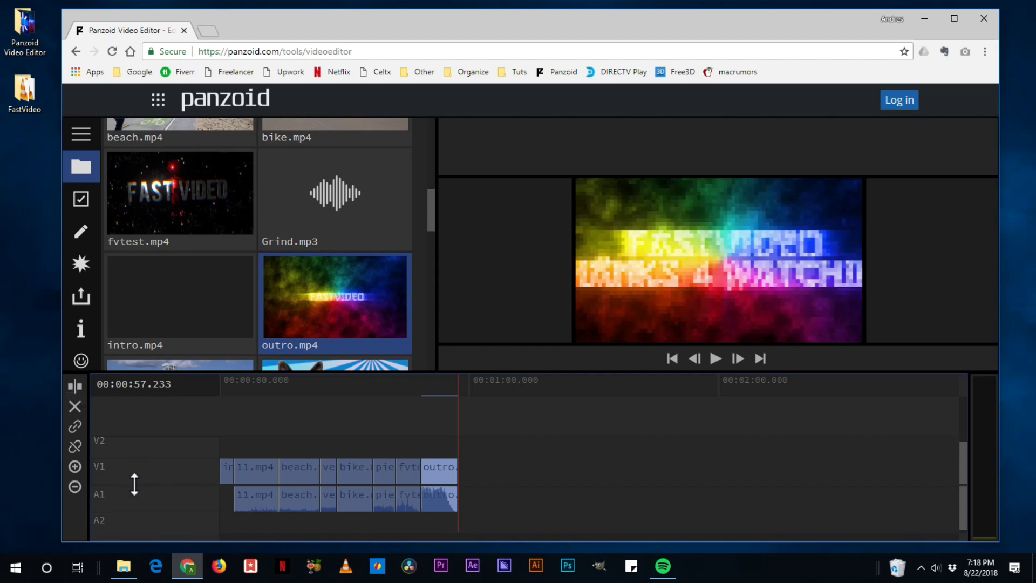
Step: Move pier.mp4, fvtest.mp4 and outro.mp4 together about 5 seconds later, and extend the start of pier.mp4 back to about 00:00:39.500
{"action": "left_click", "coordinate": [499, 455]}
{"action": "left_click_drag", "start_coordinate": [497, 448], "coordinate": [397, 515]}
{"action": "left_click_drag", "start_coordinate": [386, 468], "coordinate": [409, 469]}
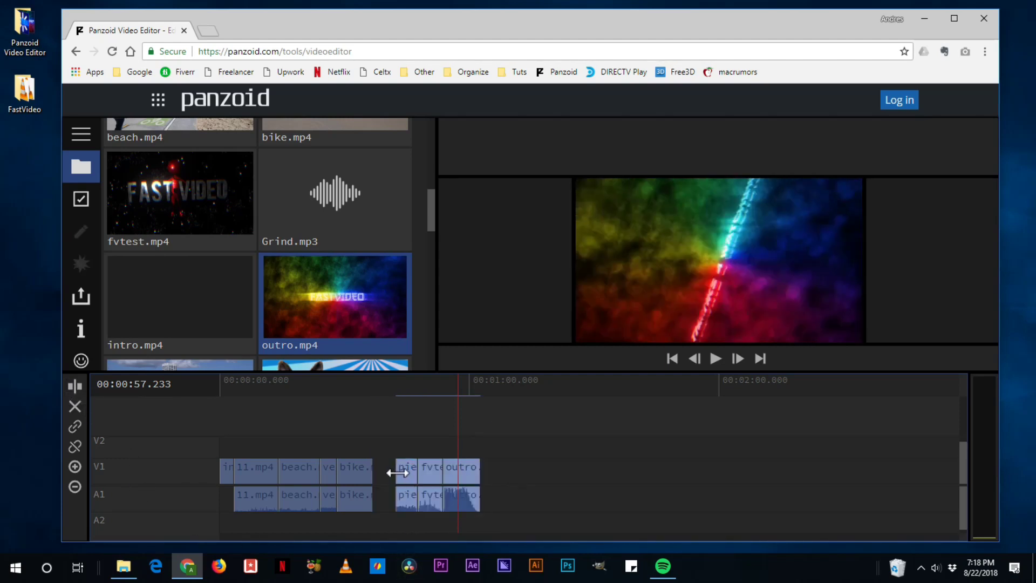
{"action": "left_click", "coordinate": [397, 474]}
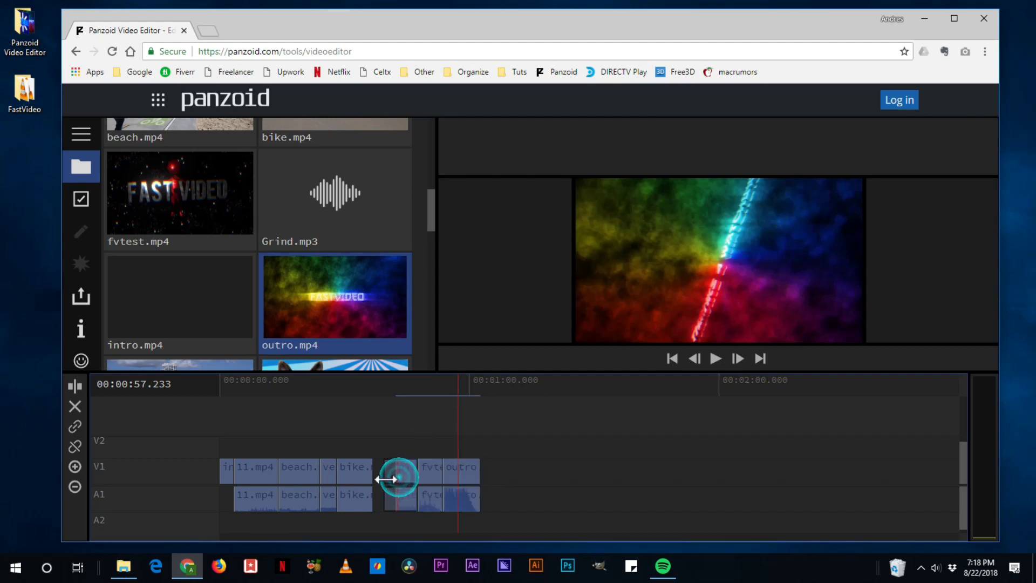
Step: Move pier.mp4, fvtest.mp4 and outro.mp4 as a group directly against the end of bike.mp4, and place the playhead at 00:00:59.533
{"action": "left_click_drag", "start_coordinate": [397, 439], "coordinate": [463, 506]}
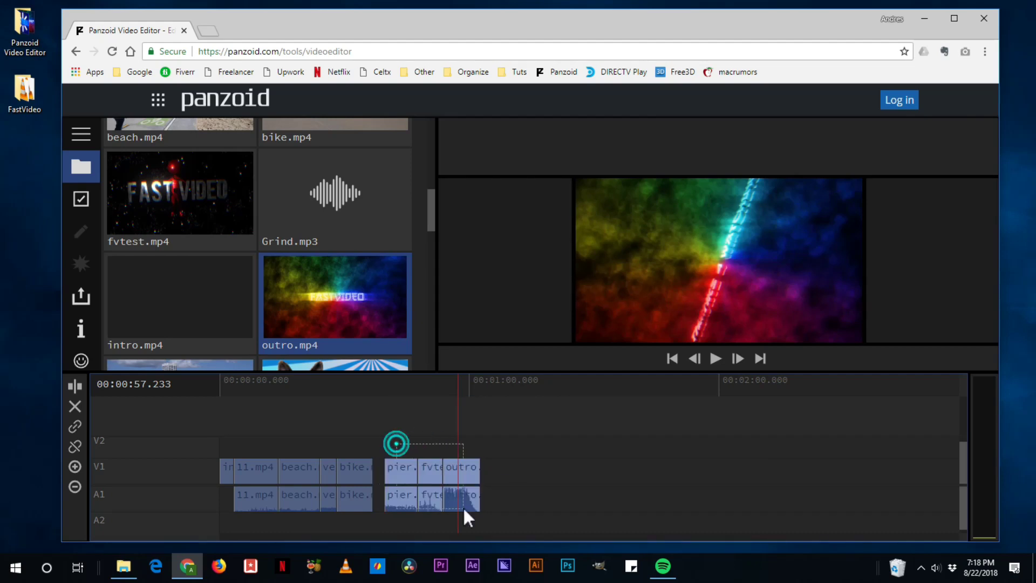
{"action": "left_click_drag", "start_coordinate": [470, 466], "coordinate": [457, 471]}
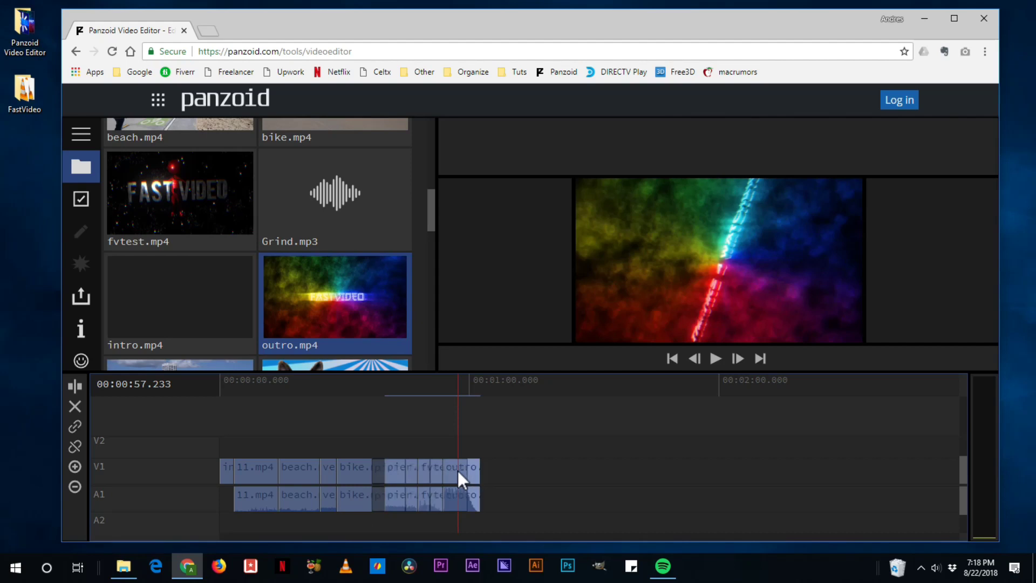
{"action": "left_click", "coordinate": [468, 387]}
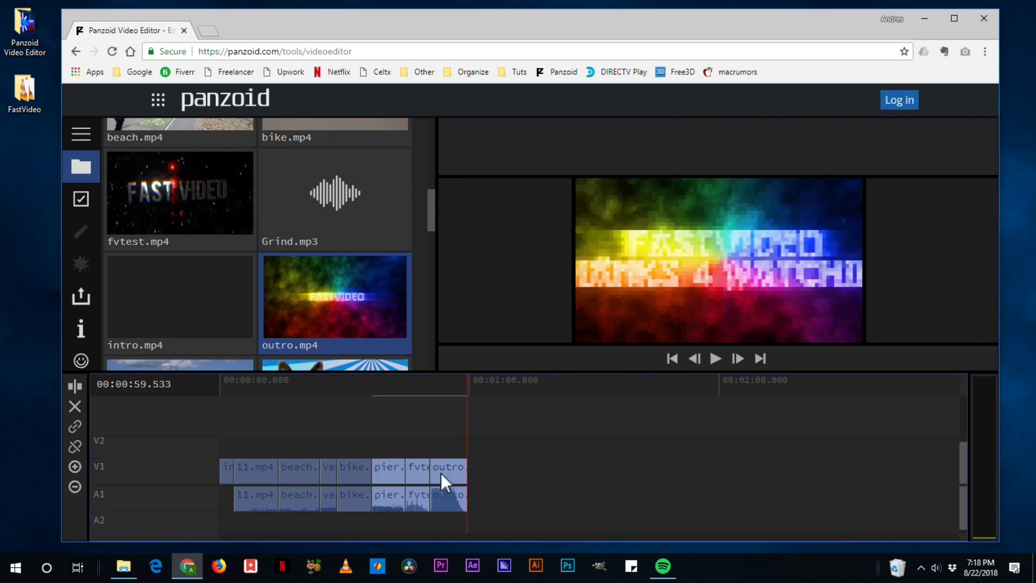
Step: Shift the last three clips later again to open a gap after bike.mp4, and extend the start of pier.mp4 by about 3 seconds
{"action": "left_click_drag", "start_coordinate": [451, 471], "coordinate": [467, 471]}
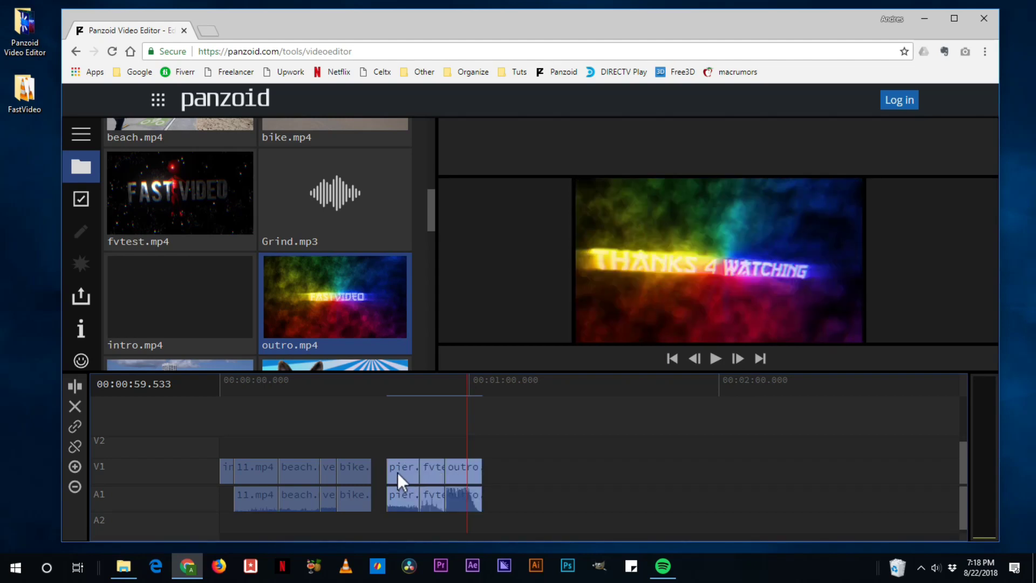
{"action": "left_click_drag", "start_coordinate": [397, 472], "coordinate": [380, 471]}
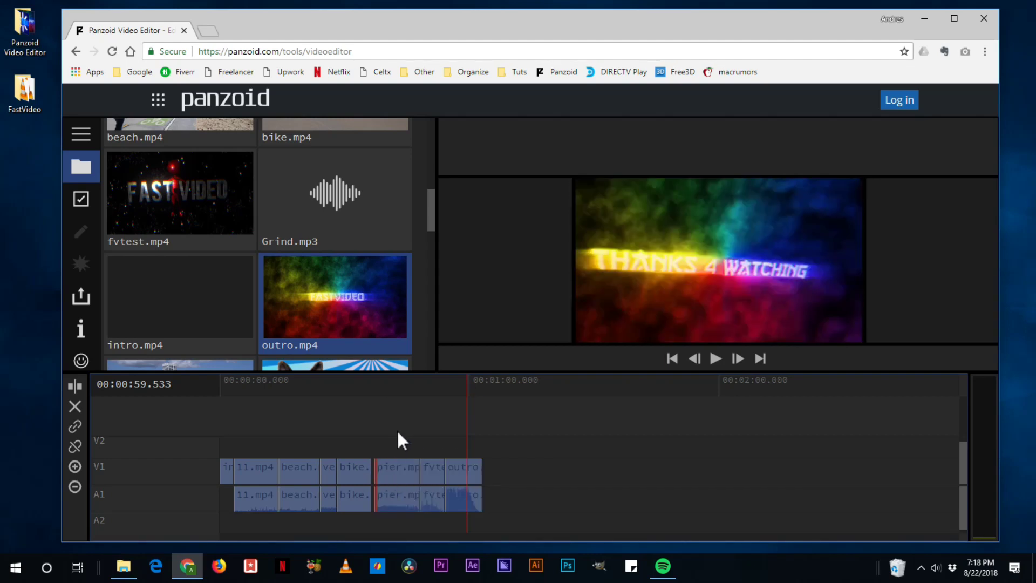
Step: Select pier.mp4, fvtest.mp4 and outro.mp4 together, close the gap after bike.mp4 with them, and clear the selection
{"action": "left_click", "coordinate": [376, 473]}
{"action": "left_click", "coordinate": [408, 465]}
{"action": "left_click", "coordinate": [458, 475]}
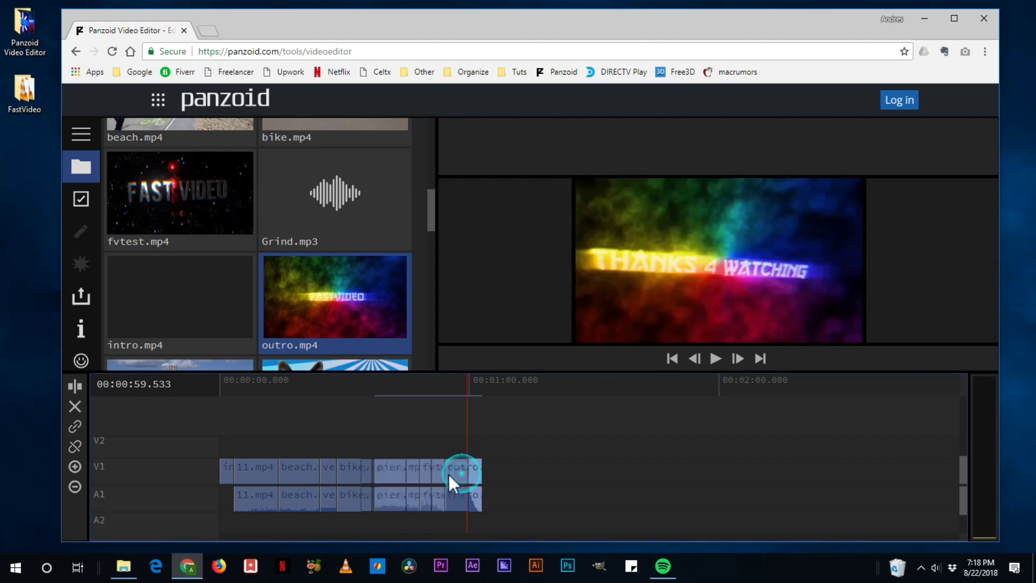
{"action": "left_click", "coordinate": [451, 474]}
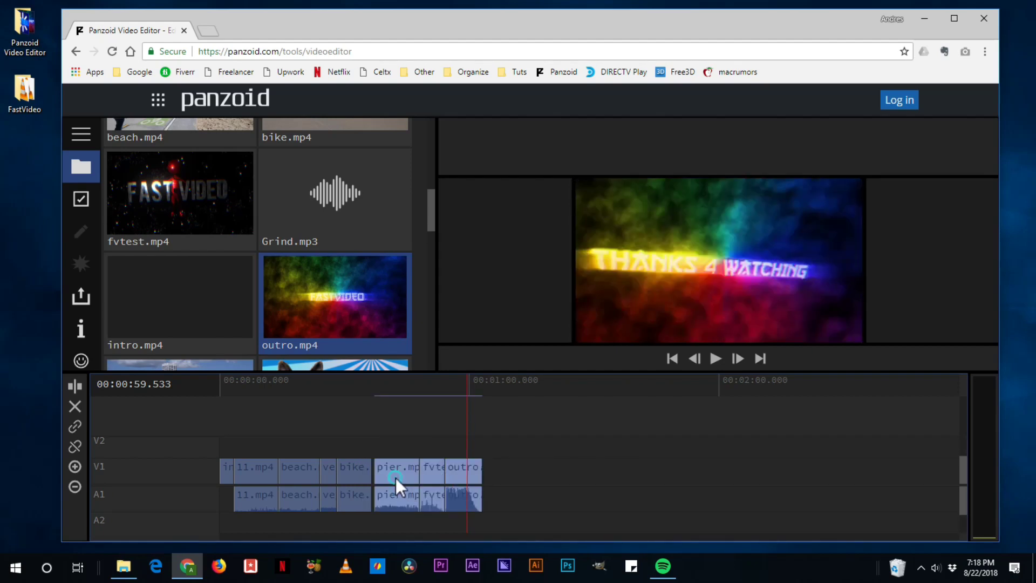
{"action": "left_click", "coordinate": [396, 477]}
{"action": "left_click_drag", "start_coordinate": [391, 478], "coordinate": [393, 480]}
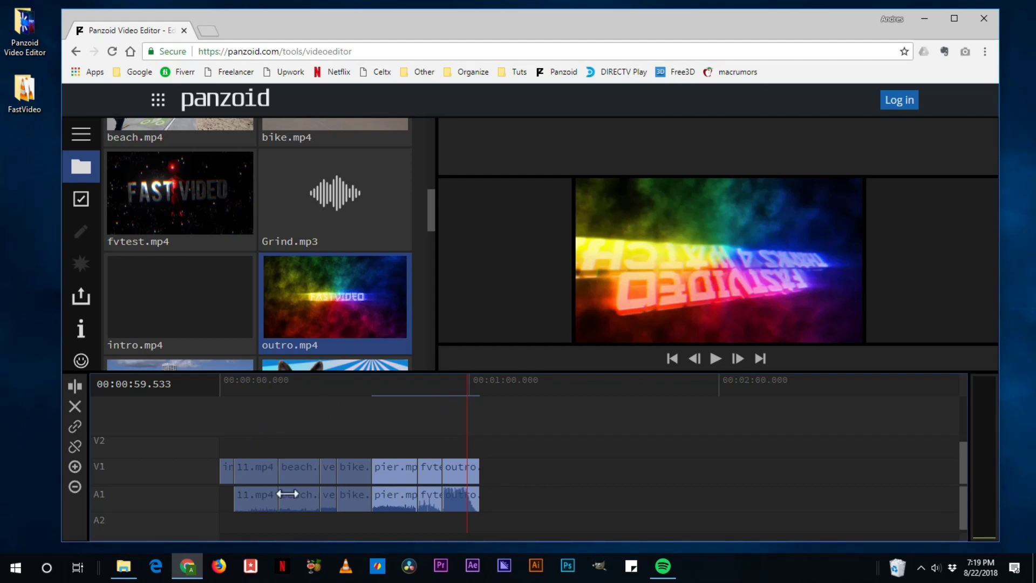
{"action": "left_click", "coordinate": [513, 464]}
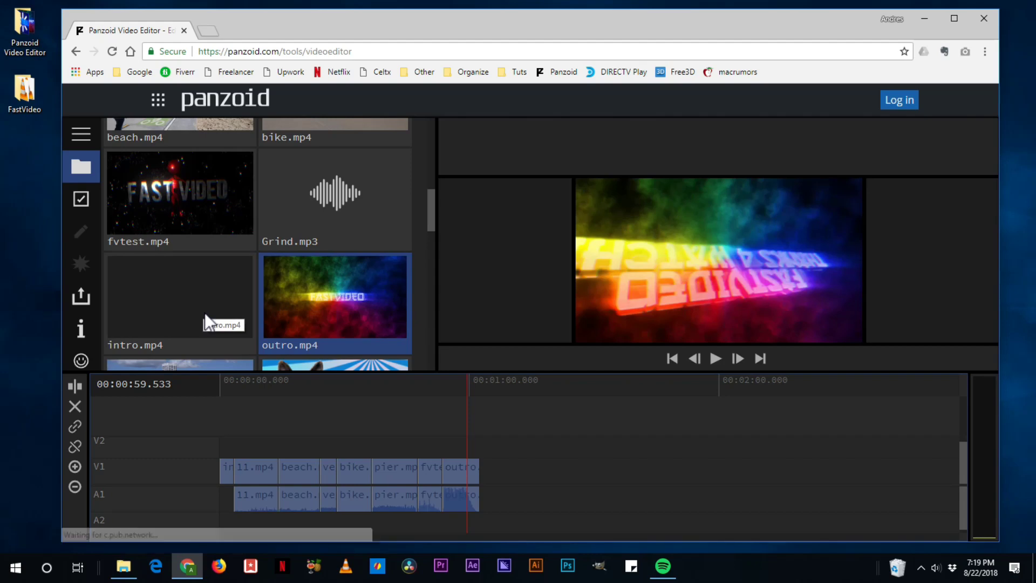
Step: View the project settings, and open the clip properties of 11.mp4 with the playhead at 00:00:06.367
{"action": "left_click", "coordinate": [82, 206]}
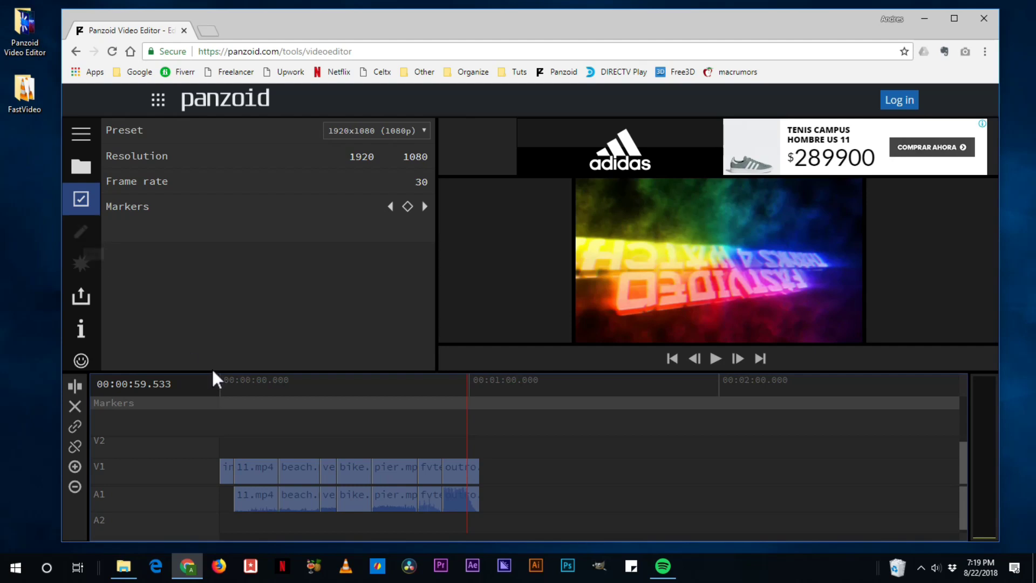
{"action": "mouse_move", "coordinate": [250, 389]}
{"action": "left_mouse_down"}
{"action": "mouse_move", "coordinate": [233, 396]}
{"action": "mouse_move", "coordinate": [247, 401]}
{"action": "left_mouse_up"}
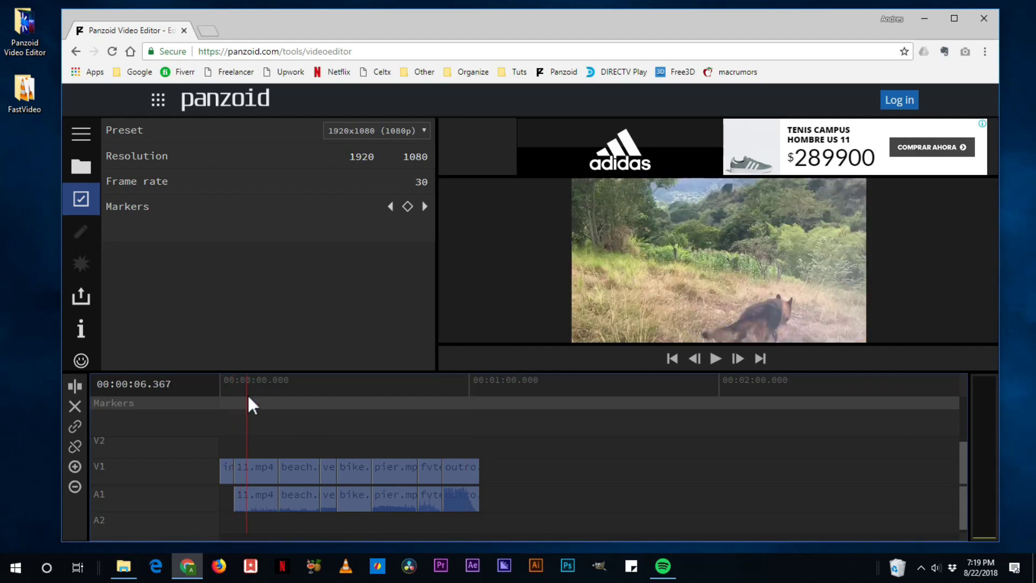
{"action": "left_click", "coordinate": [257, 471]}
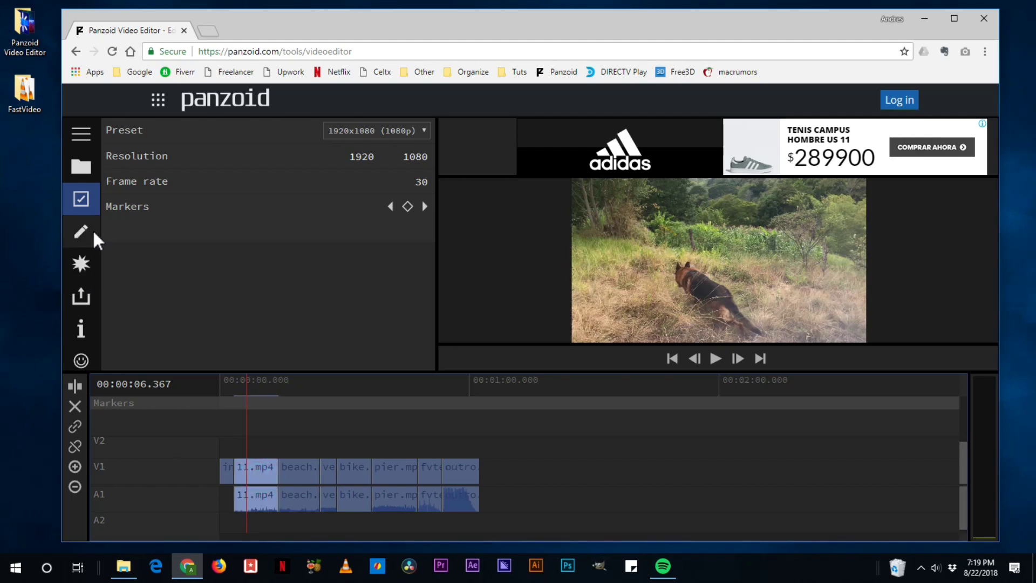
{"action": "left_click", "coordinate": [79, 234]}
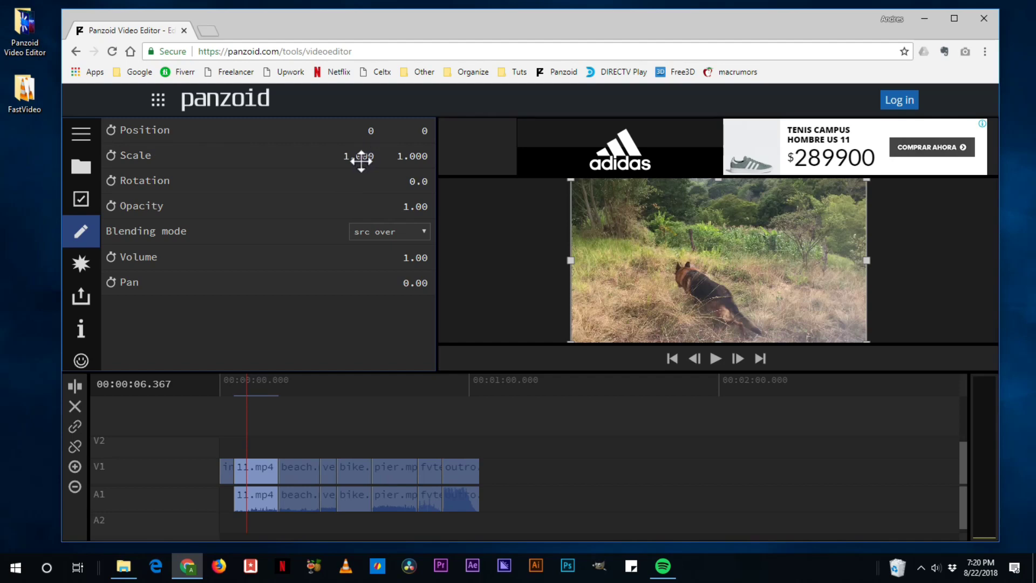
Step: Try a scale of 1.003 on 11.mp4 and set the scale back to 1
{"action": "mouse_move", "coordinate": [363, 158]}
{"action": "left_mouse_down"}
{"action": "mouse_move", "coordinate": [594, 194]}
{"action": "mouse_move", "coordinate": [393, 188]}
{"action": "mouse_move", "coordinate": [363, 157]}
{"action": "left_mouse_up"}
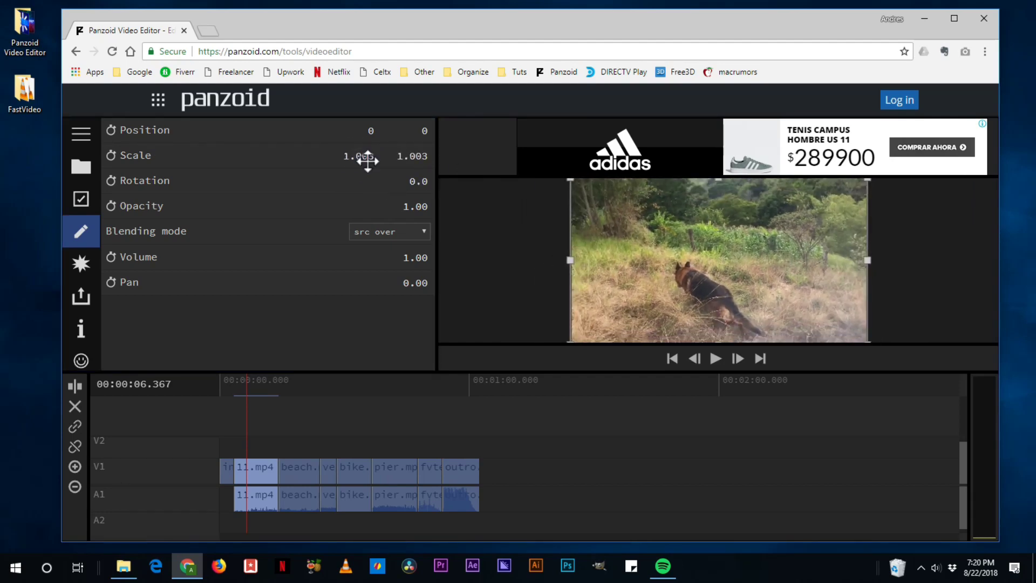
{"action": "left_click", "coordinate": [363, 157]}
{"action": "type", "text": "7"}
{"action": "key", "text": "BackSpace"}
{"action": "type", "text": "1"}
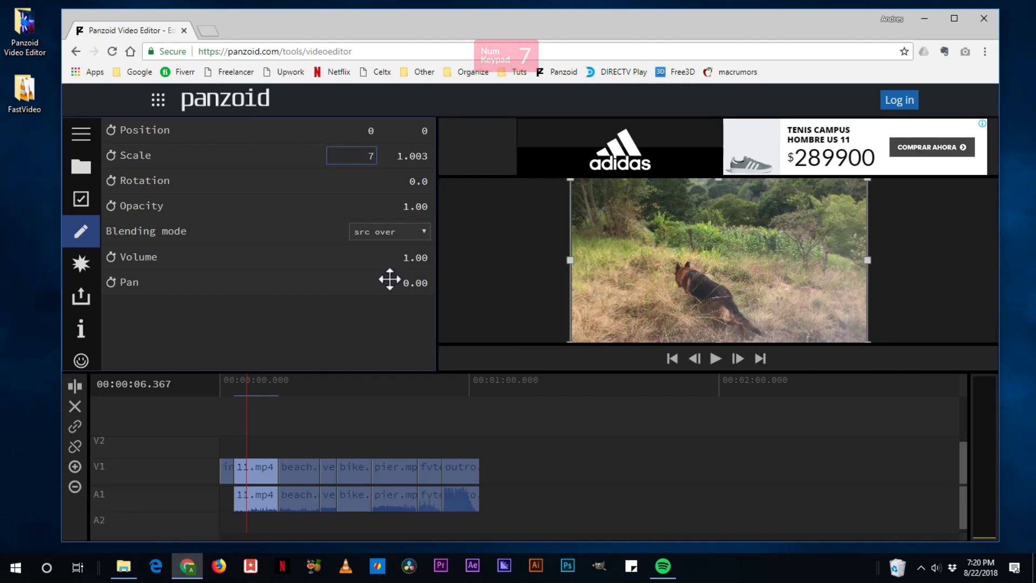
{"action": "key", "text": "Return"}
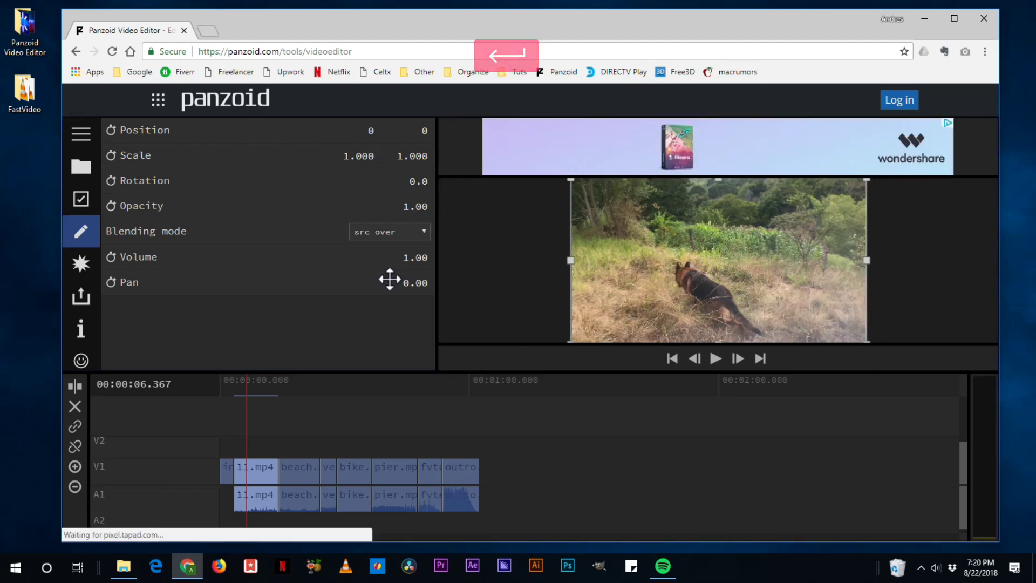
Step: Try a rotation of about 23.7 on 11.mp4 and set the rotation back to 0
{"action": "left_click_drag", "start_coordinate": [407, 186], "coordinate": [971, 218]}
{"action": "left_click", "coordinate": [418, 182]}
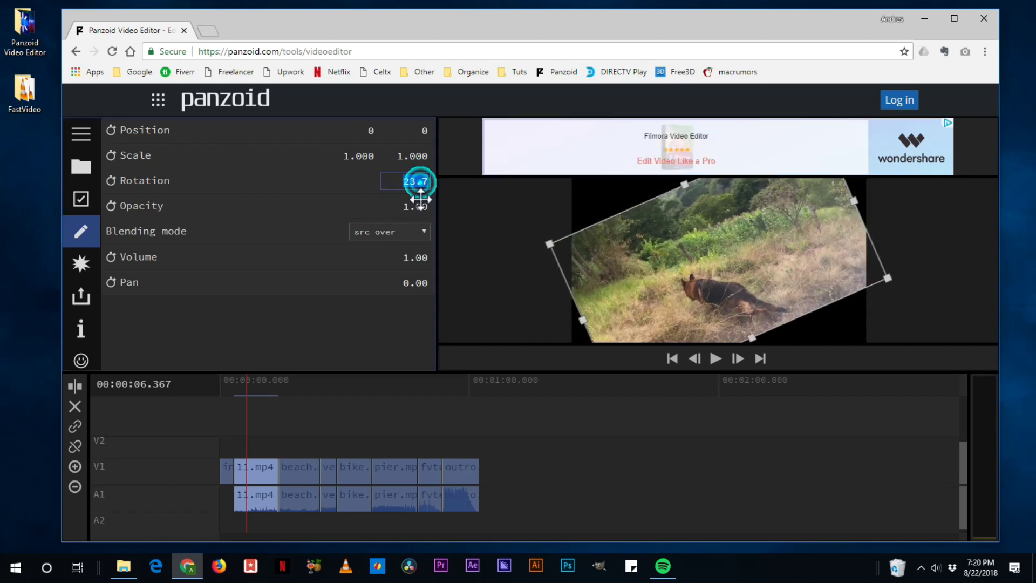
{"action": "type", "text": "0"}
{"action": "key", "text": "Return"}
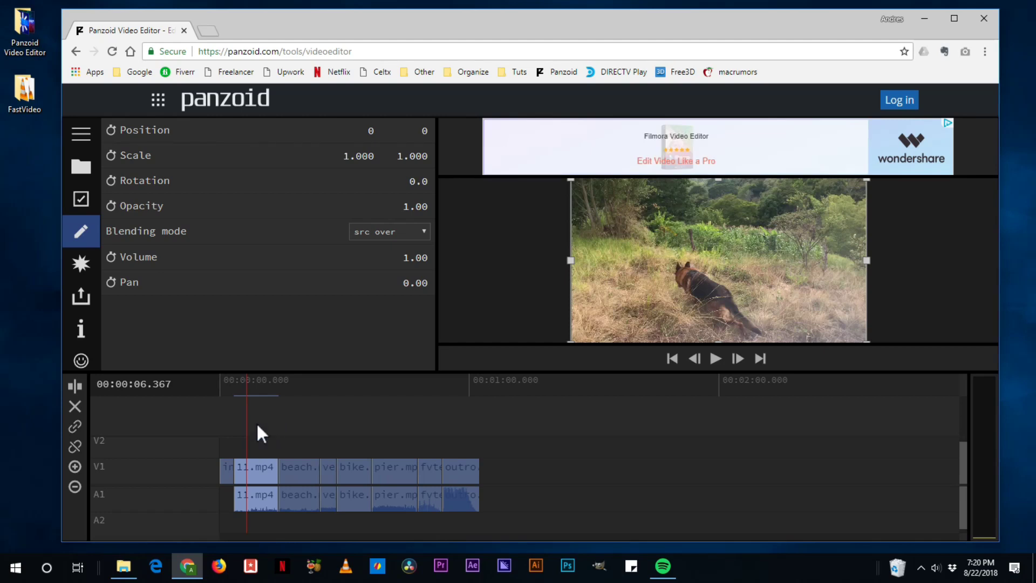
Step: Place the pink-blue background intro image from the project media on track V2, over the join between 11.mp4 and the beach clip
{"action": "left_click", "coordinate": [80, 167]}
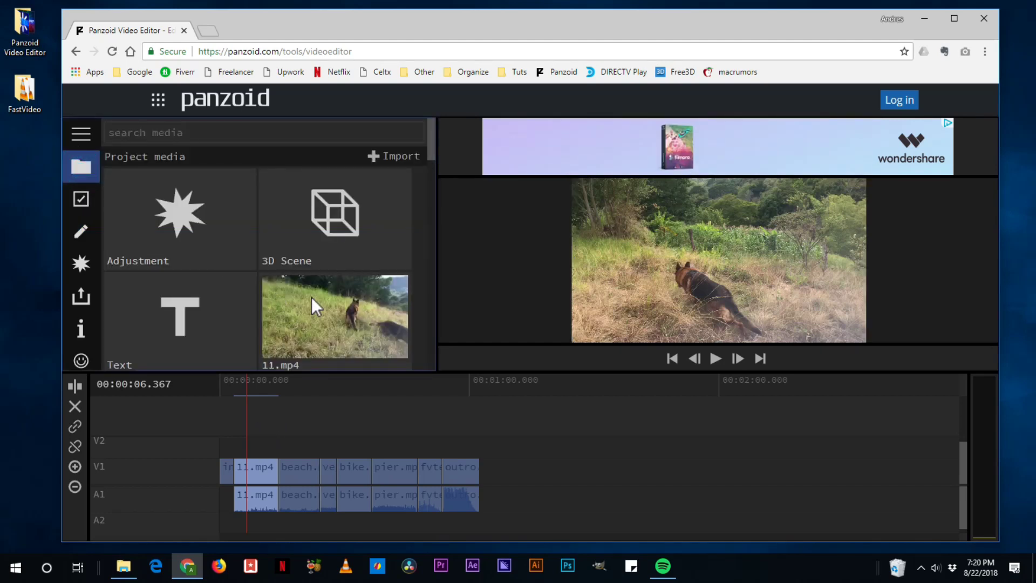
{"action": "scroll", "coordinate": [307, 292], "scroll_direction": "down", "scroll_amount": 3}
{"action": "left_click_drag", "start_coordinate": [322, 254], "coordinate": [266, 451]}
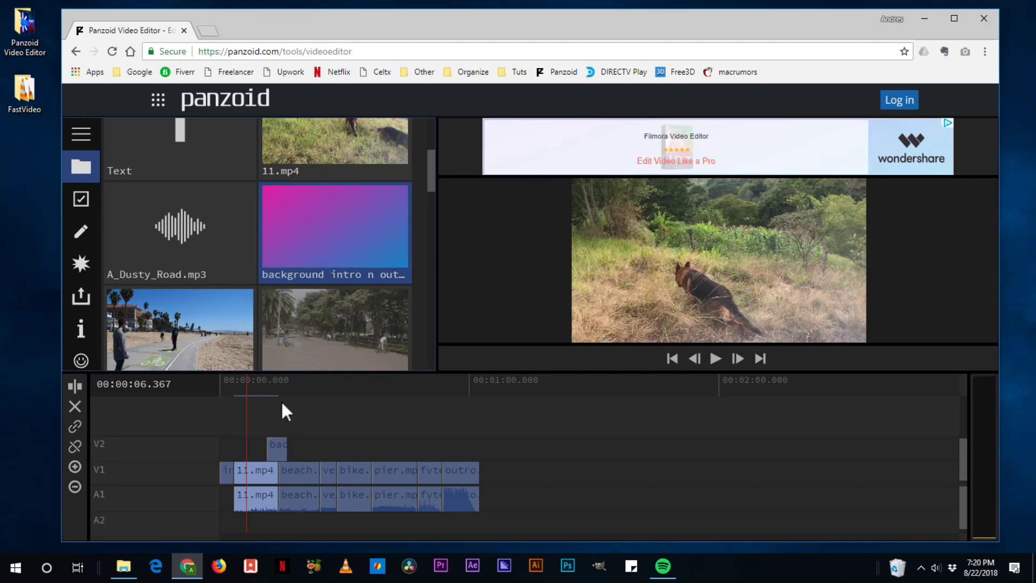
Step: Set the background image clip's blending mode to overlay, with the playhead at 00:00:13.533
{"action": "left_click", "coordinate": [276, 413]}
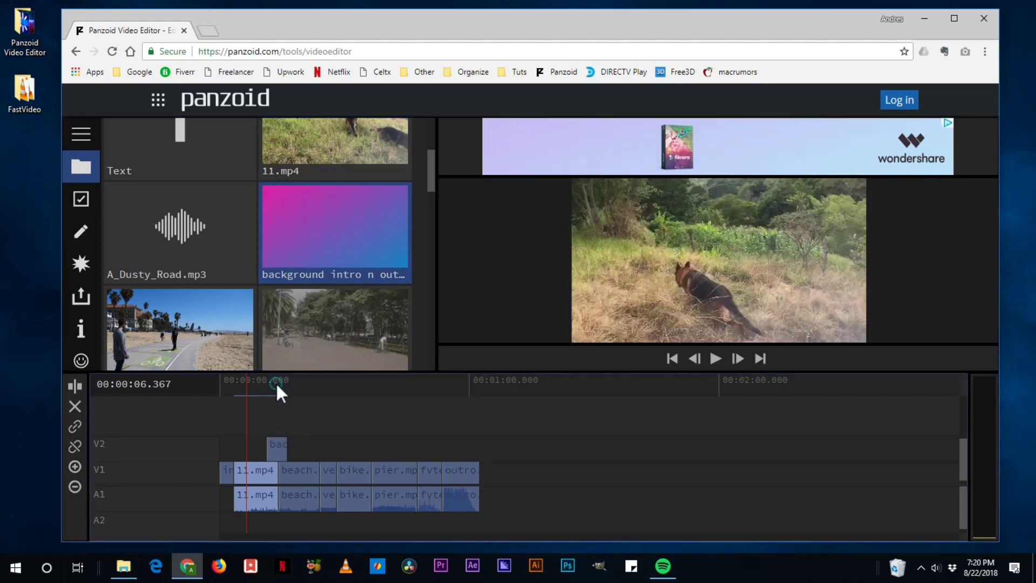
{"action": "left_click", "coordinate": [275, 452]}
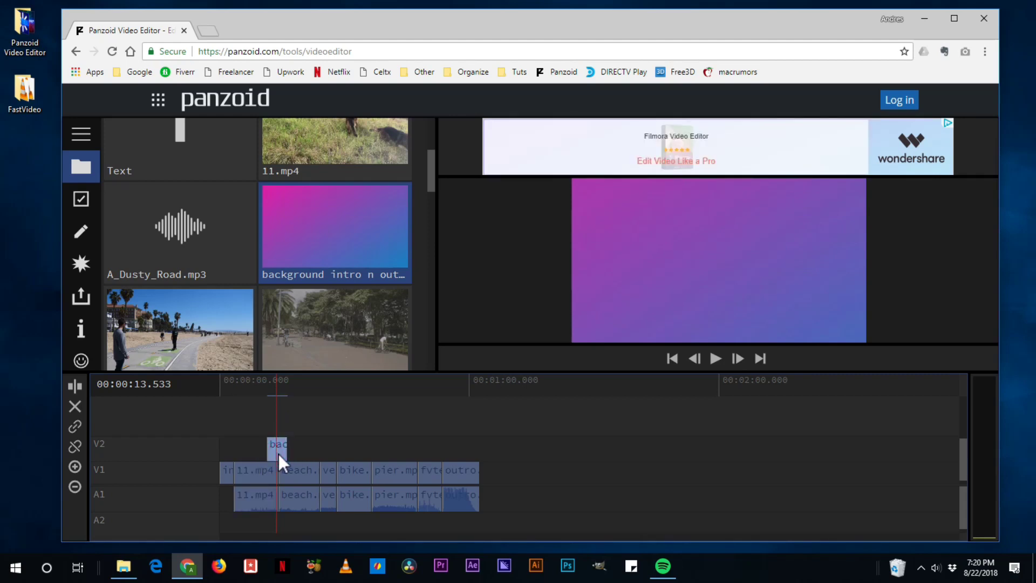
{"action": "left_click", "coordinate": [80, 234]}
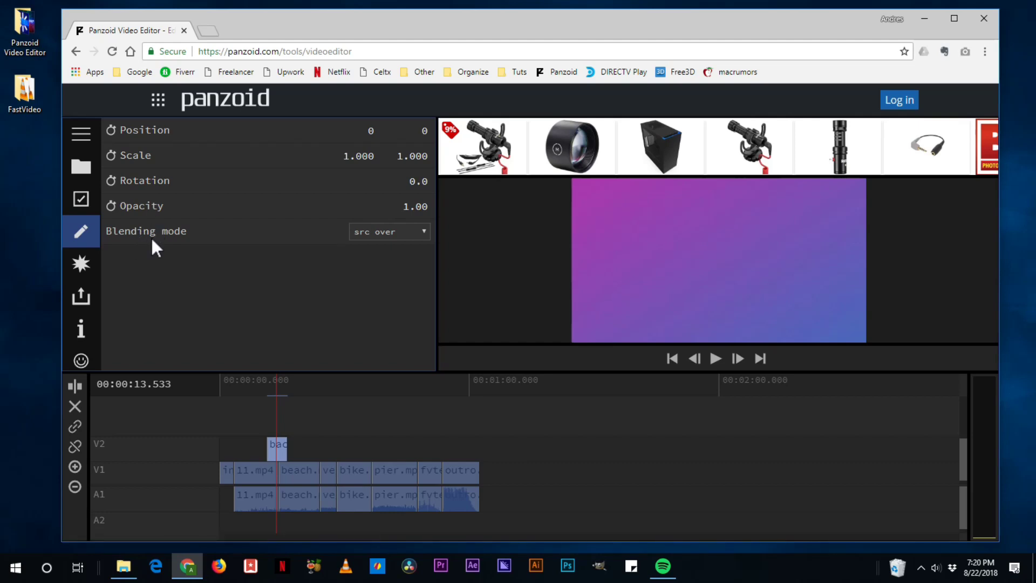
{"action": "left_click", "coordinate": [394, 234]}
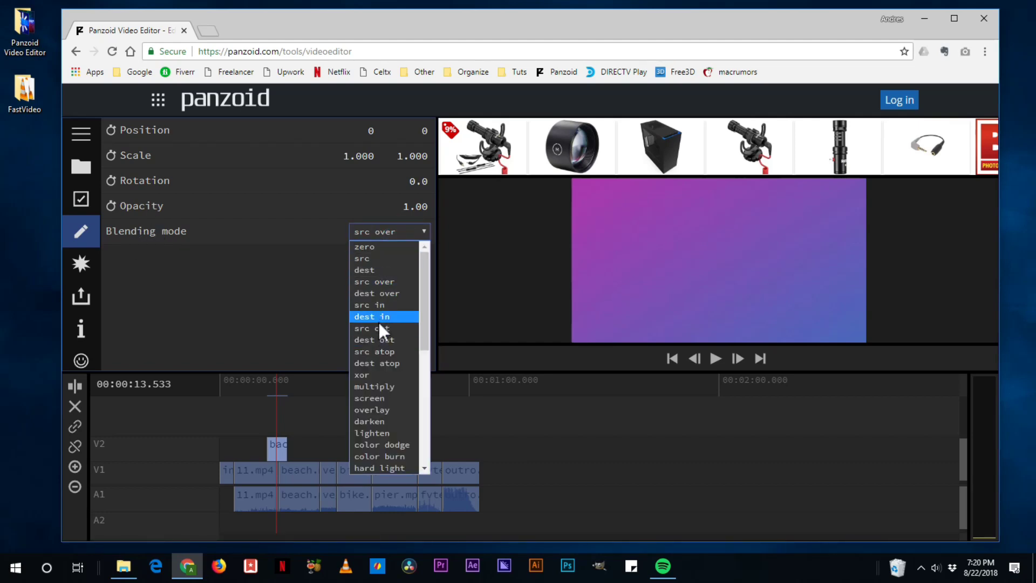
{"action": "left_click", "coordinate": [393, 409]}
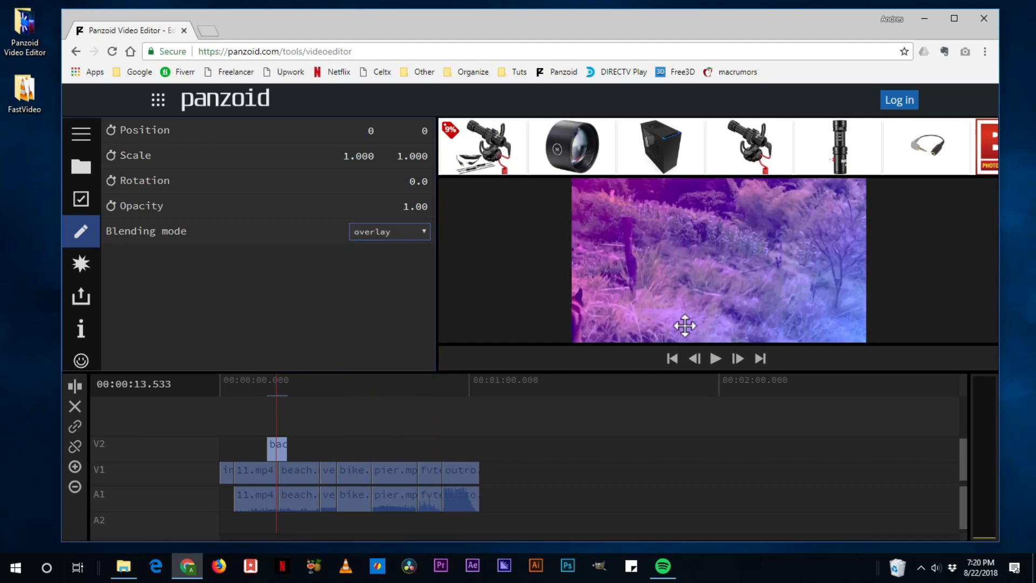
Step: Play back the background overlay from 00:00:11.667 and return the playhead to 00:00:13.533
{"action": "left_click", "coordinate": [269, 394]}
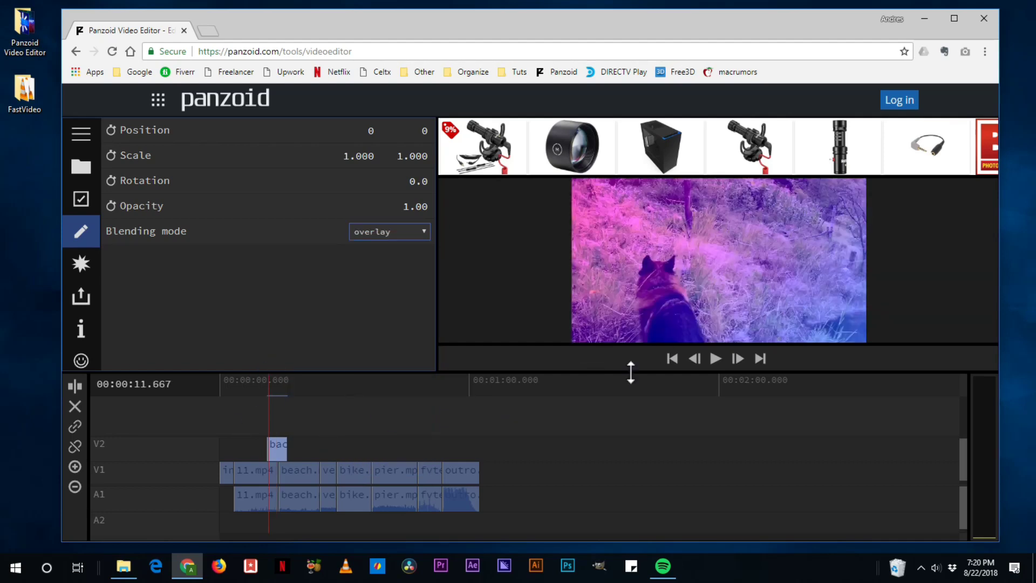
{"action": "left_click", "coordinate": [711, 357]}
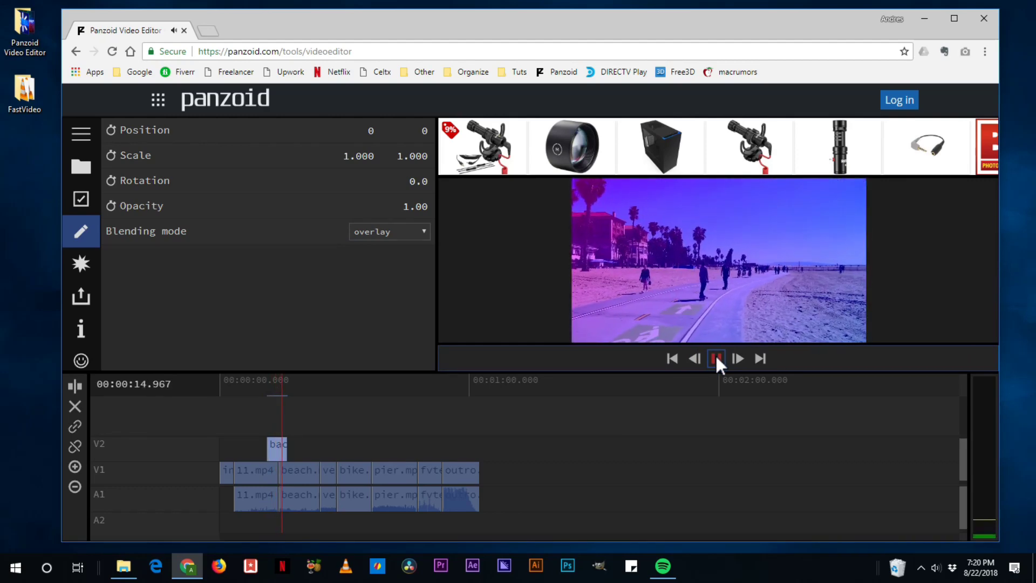
{"action": "left_click", "coordinate": [716, 359]}
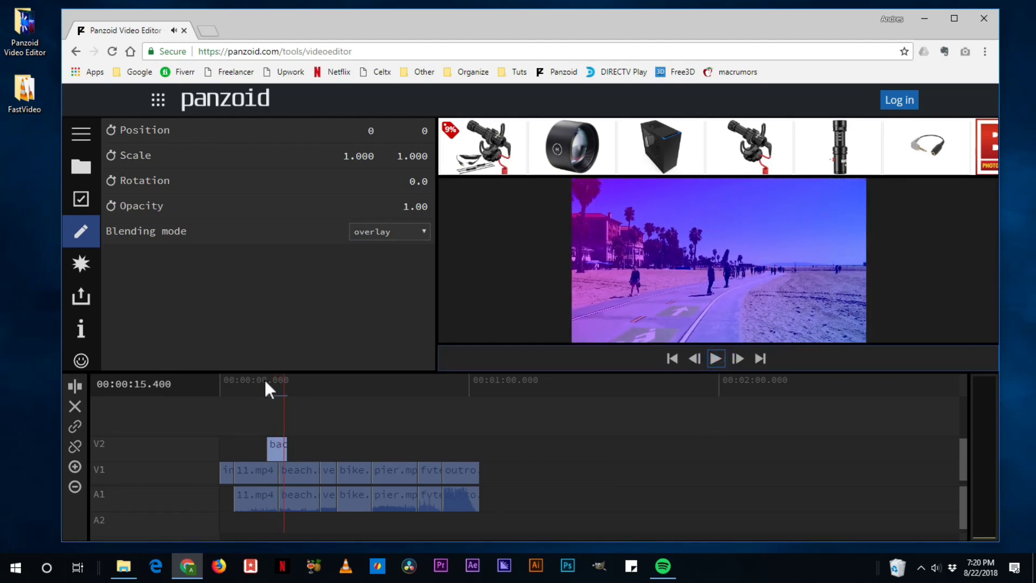
{"action": "left_click_drag", "start_coordinate": [265, 389], "coordinate": [277, 380]}
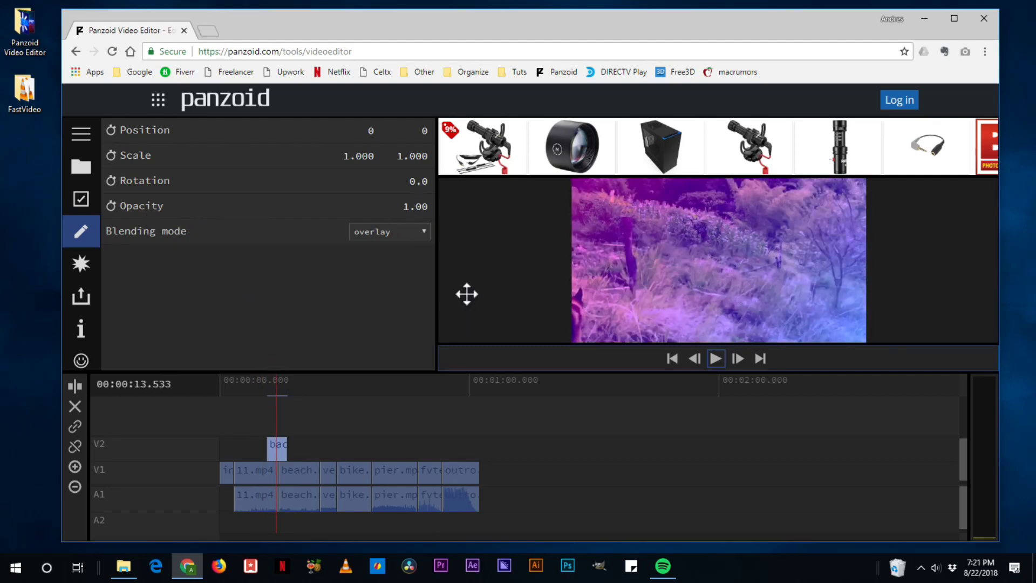
Step: Try an opacity of 0.83 on the background image clip and raise the opacity again
{"action": "left_click", "coordinate": [277, 443]}
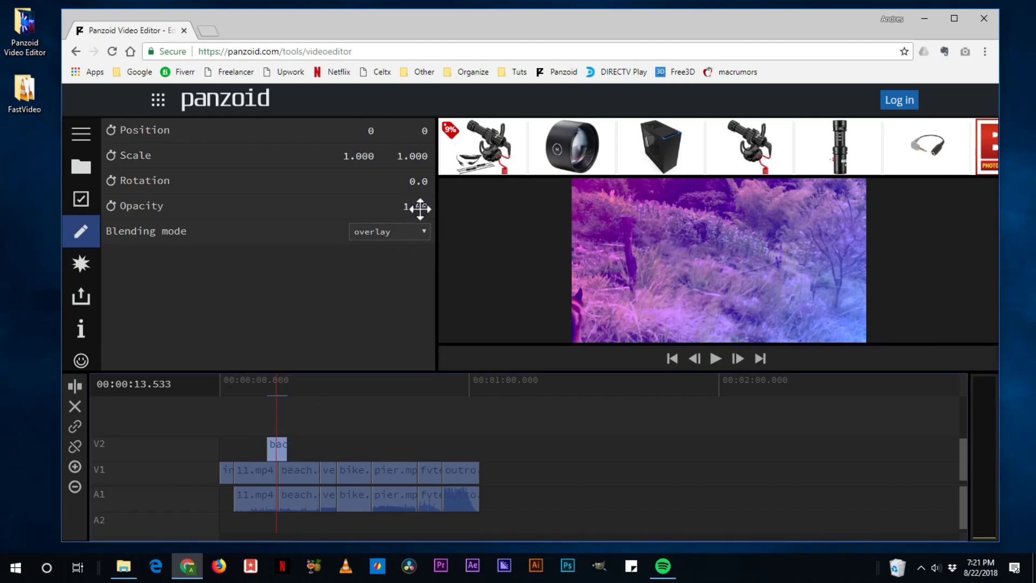
{"action": "left_click_drag", "start_coordinate": [419, 206], "coordinate": [317, 219]}
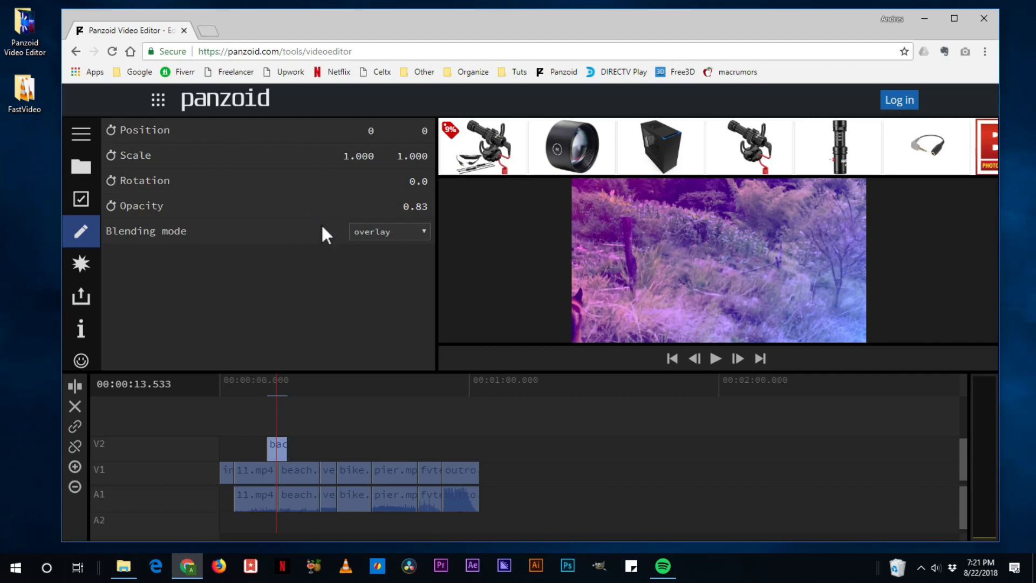
{"action": "left_click_drag", "start_coordinate": [420, 204], "coordinate": [840, 243]}
Step: Add the Technicolor effect to 11.mp4, show its settings, and check the look along the clip
{"action": "left_click", "coordinate": [82, 263]}
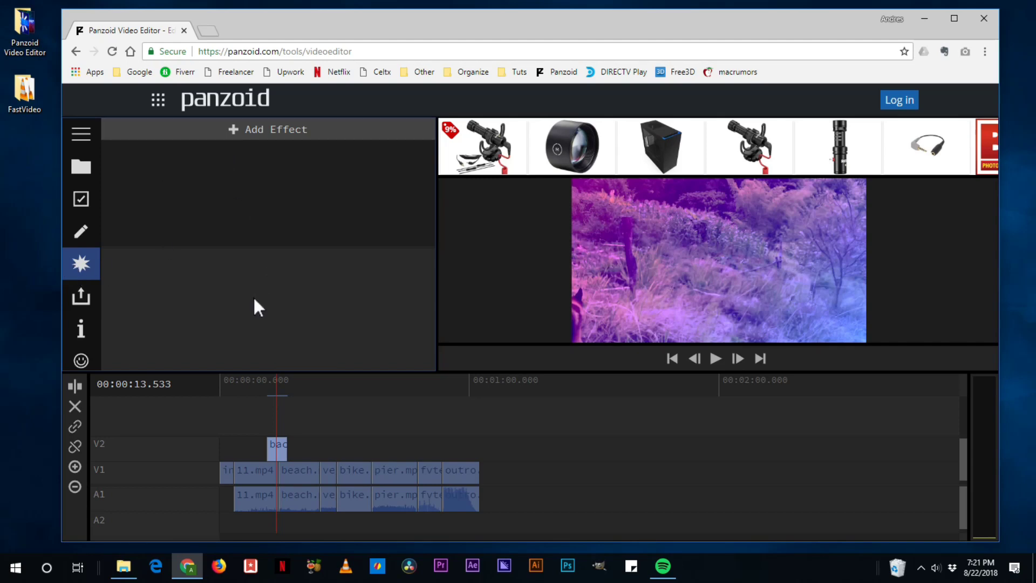
{"action": "left_click", "coordinate": [251, 471]}
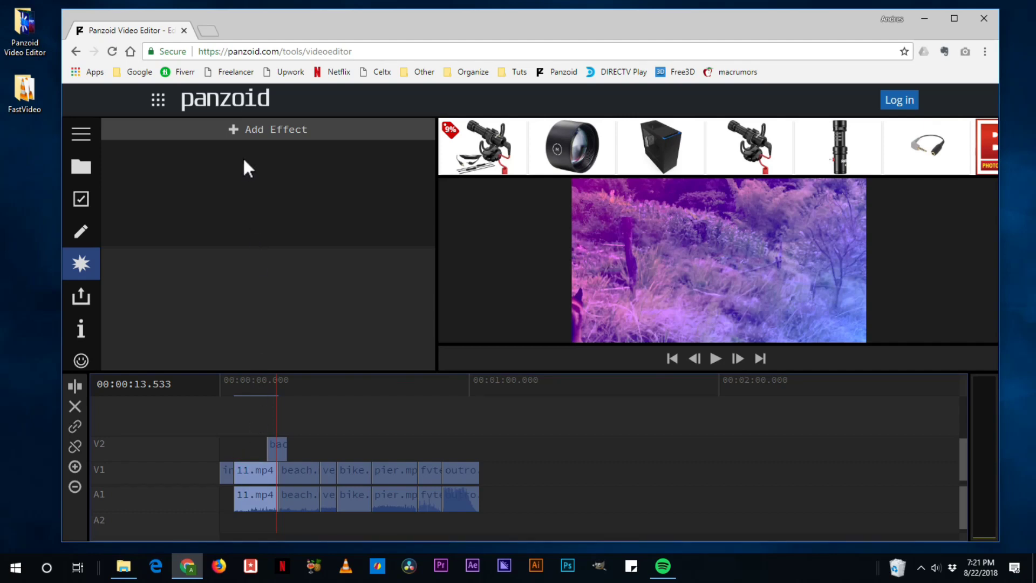
{"action": "left_click", "coordinate": [273, 128]}
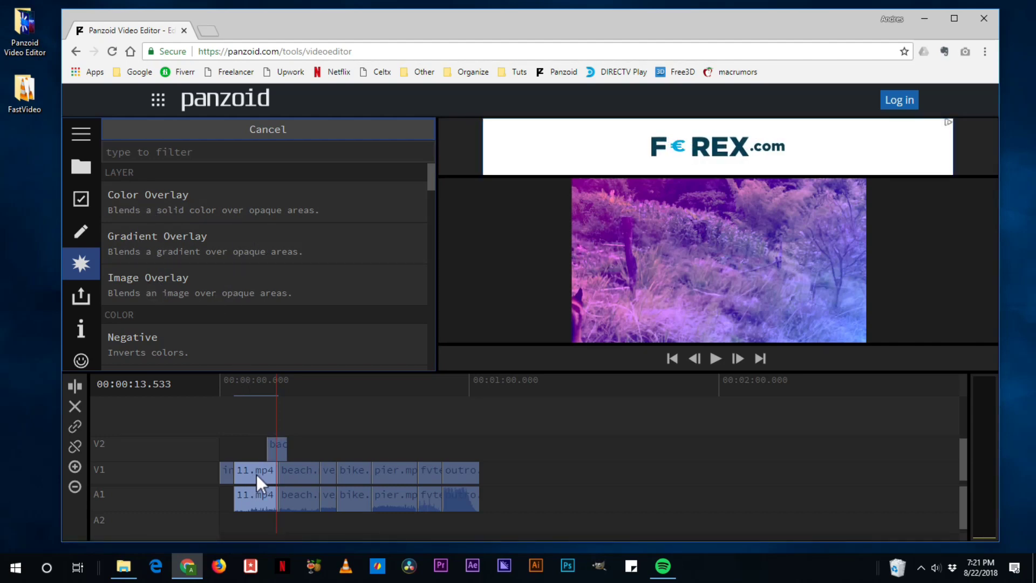
{"action": "left_click", "coordinate": [250, 377]}
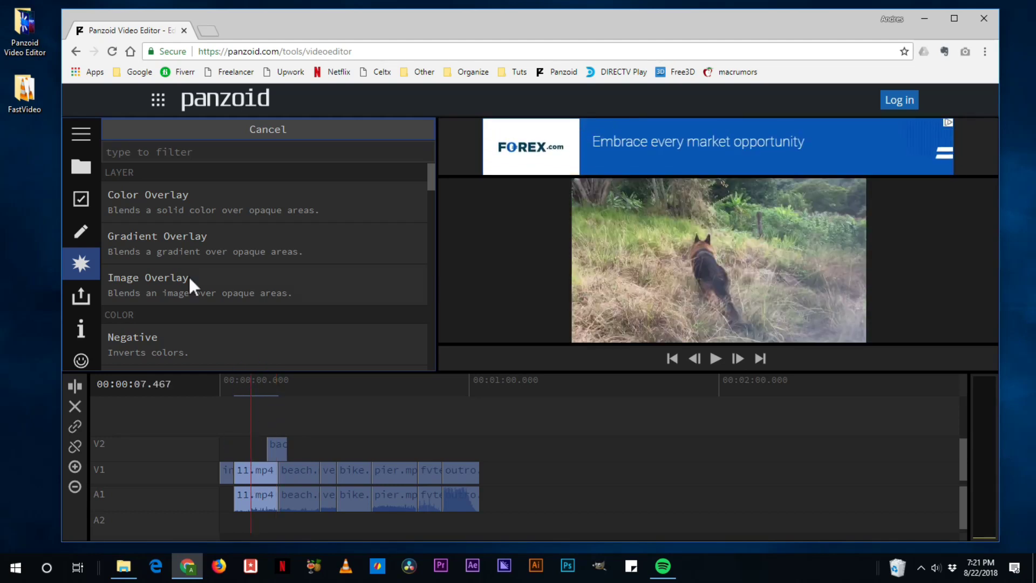
{"action": "scroll", "coordinate": [185, 286], "scroll_direction": "down", "scroll_amount": 1}
{"action": "scroll", "coordinate": [201, 269], "scroll_direction": "down", "scroll_amount": 1}
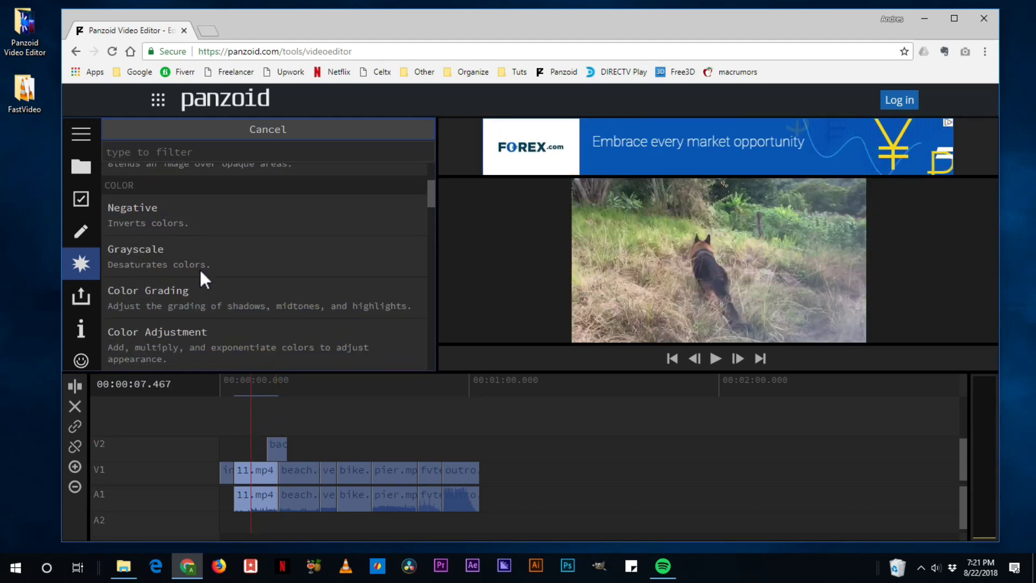
{"action": "scroll", "coordinate": [233, 283], "scroll_direction": "down", "scroll_amount": 2}
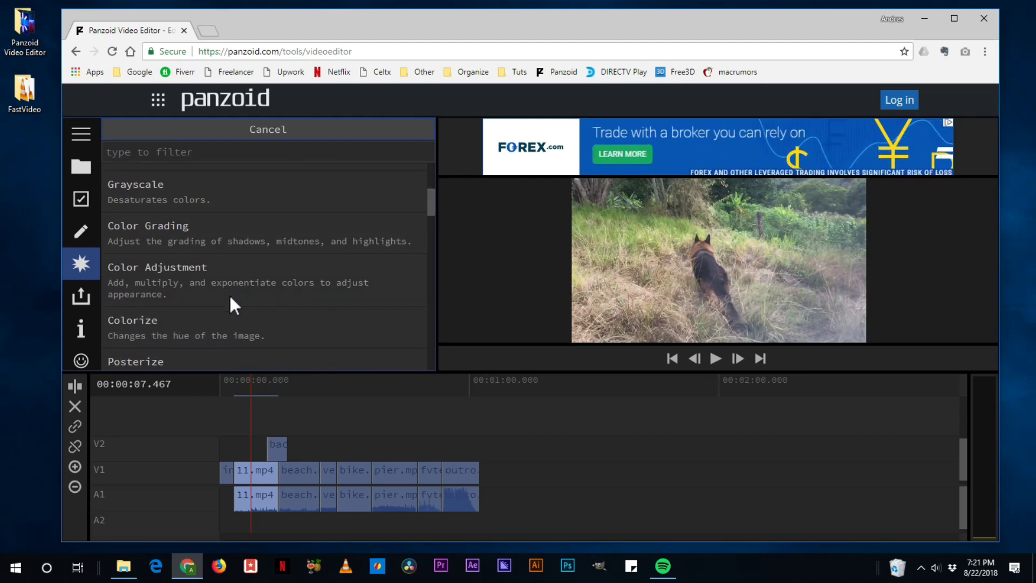
{"action": "scroll", "coordinate": [221, 286], "scroll_direction": "up", "scroll_amount": 2}
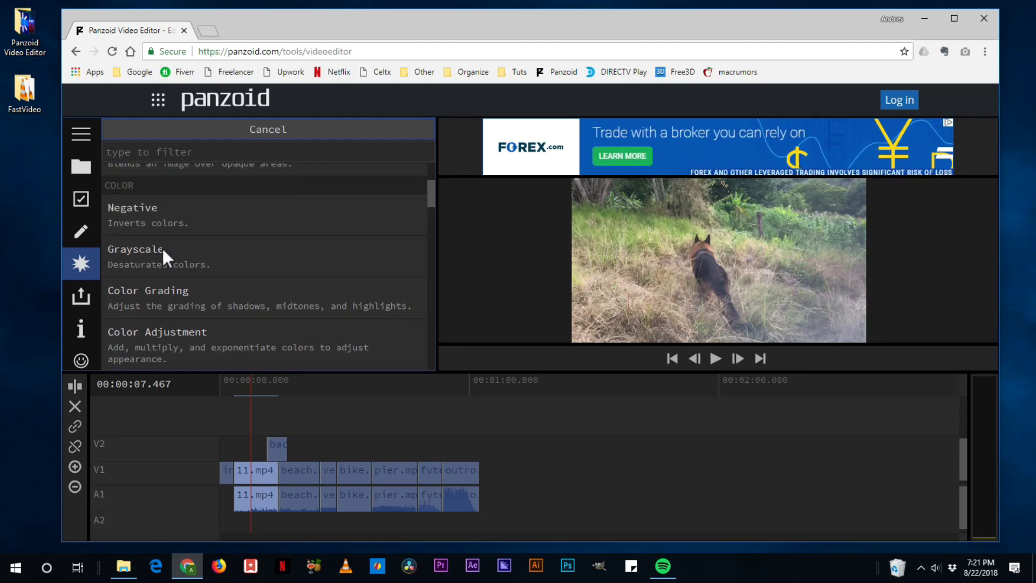
{"action": "scroll", "coordinate": [147, 232], "scroll_direction": "down", "scroll_amount": 4}
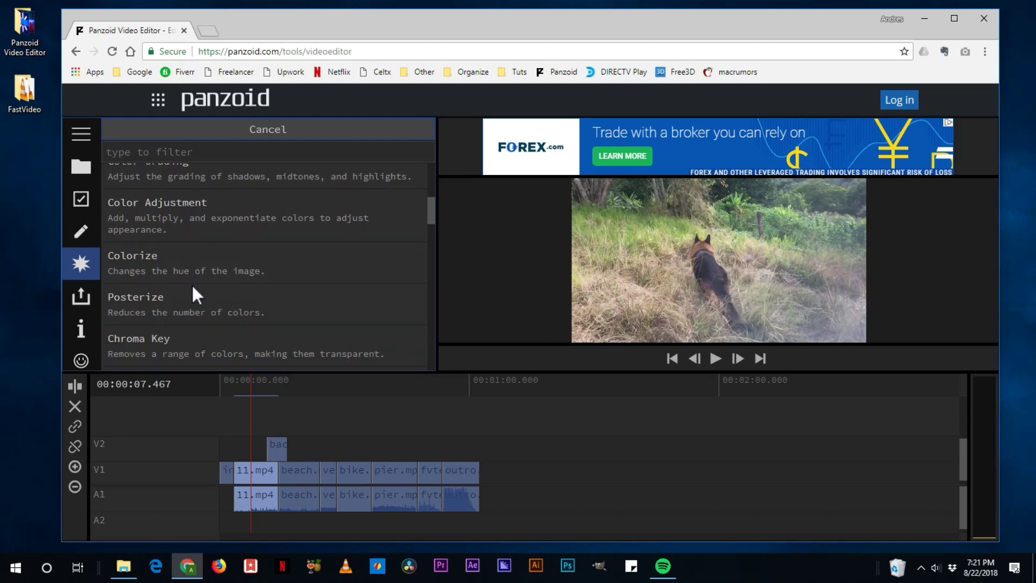
{"action": "scroll", "coordinate": [190, 294], "scroll_direction": "down", "scroll_amount": 1}
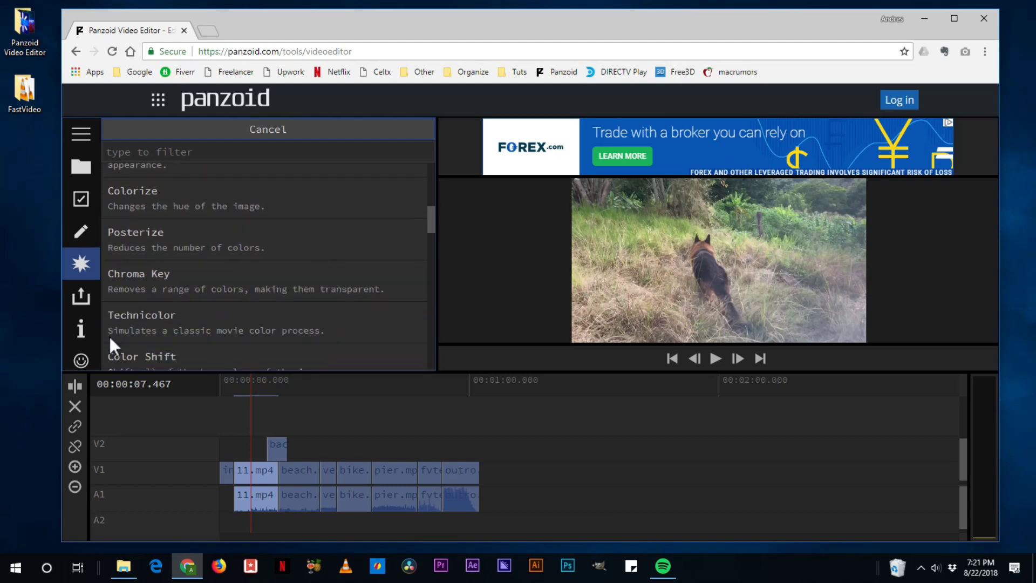
{"action": "left_click", "coordinate": [153, 323]}
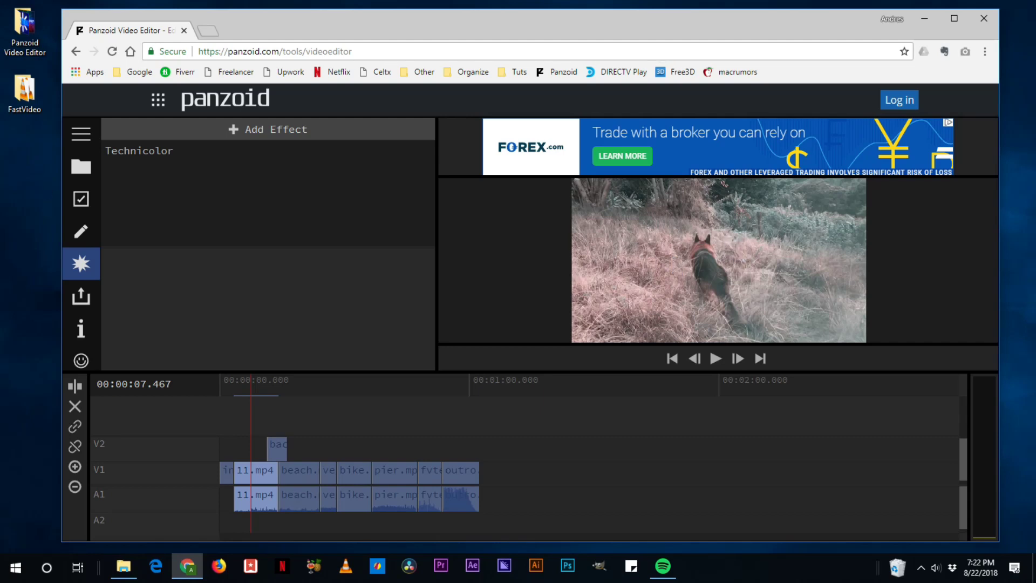
{"action": "left_click", "coordinate": [146, 153]}
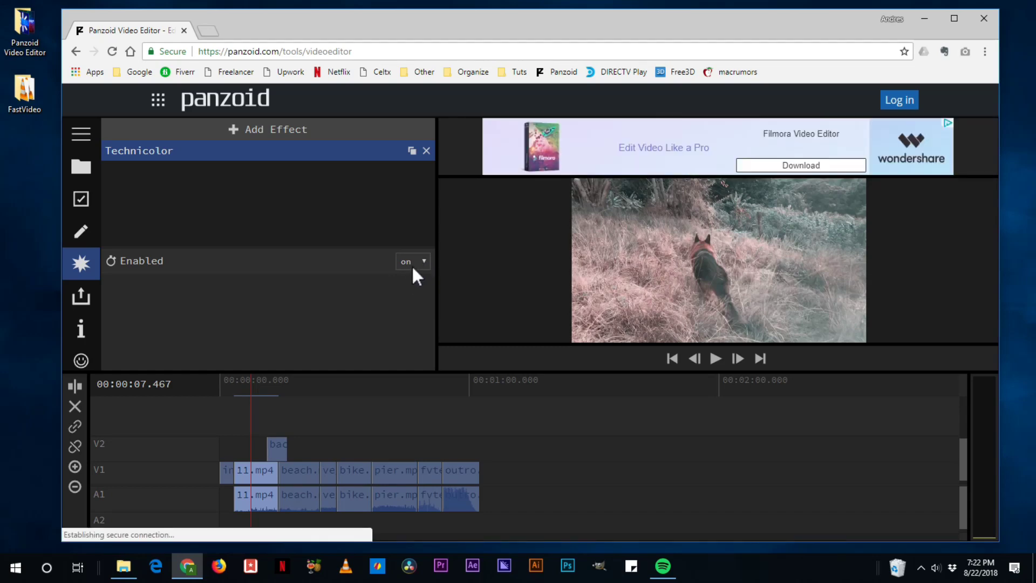
{"action": "mouse_move", "coordinate": [241, 380]}
{"action": "left_mouse_down"}
{"action": "mouse_move", "coordinate": [279, 380]}
{"action": "mouse_move", "coordinate": [252, 380]}
{"action": "left_mouse_up"}
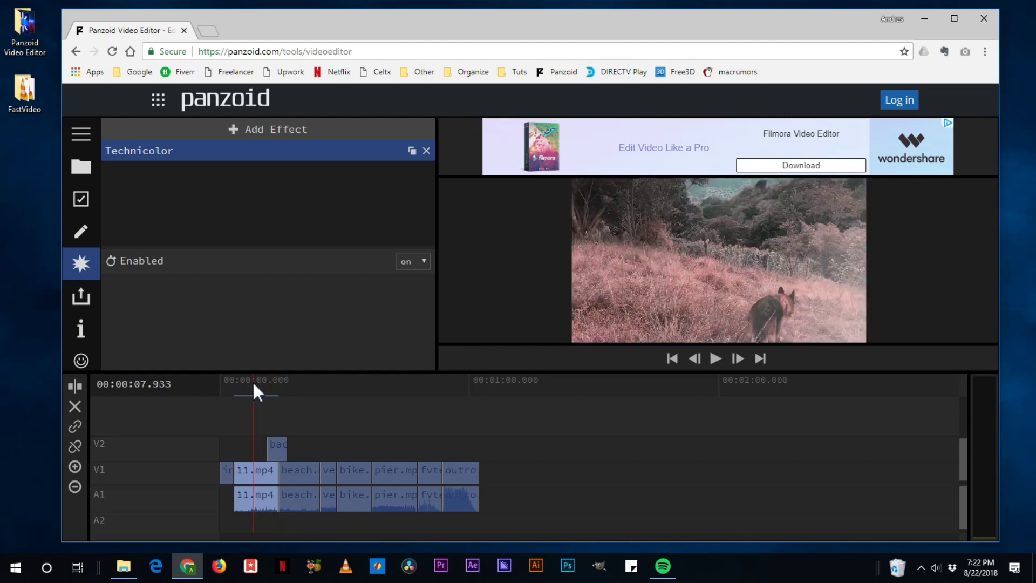
Step: Add the Anamorphic Lens Flare effect to the beach clip, with the playhead at 00:00:20.400
{"action": "left_click", "coordinate": [305, 388]}
{"action": "left_click", "coordinate": [302, 467]}
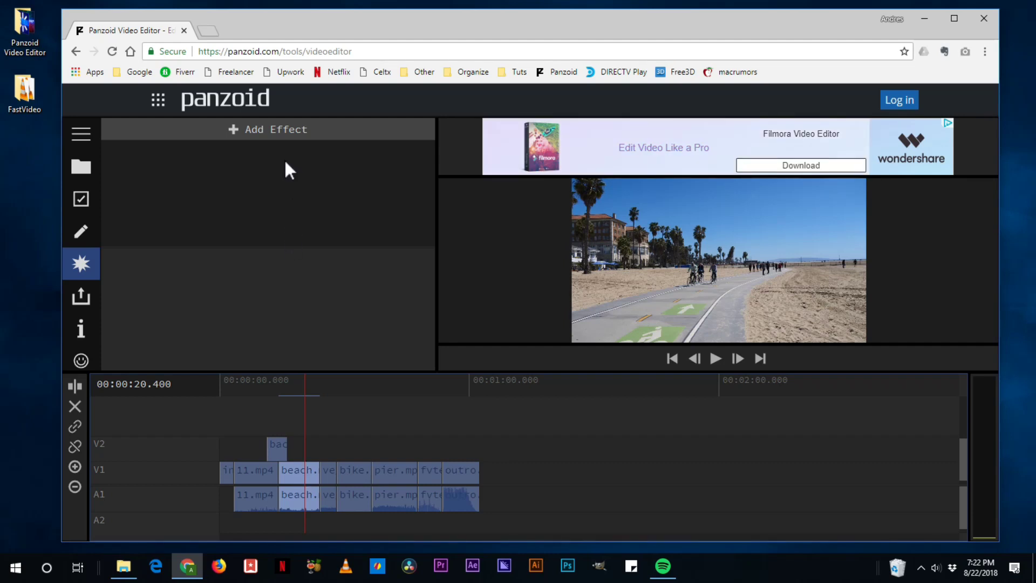
{"action": "left_click", "coordinate": [271, 134]}
{"action": "scroll", "coordinate": [233, 265], "scroll_direction": "down", "scroll_amount": 3}
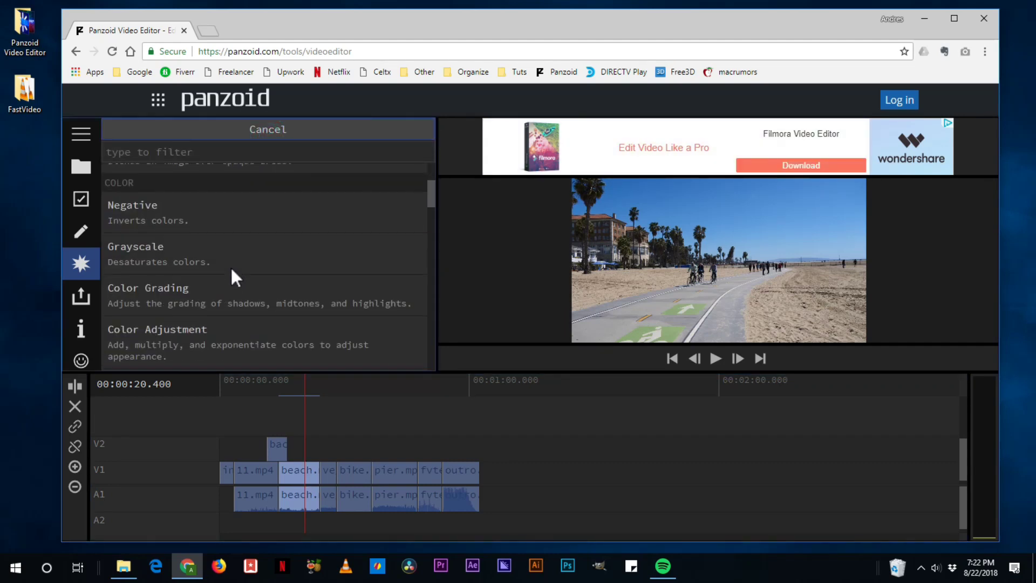
{"action": "scroll", "coordinate": [232, 286], "scroll_direction": "down", "scroll_amount": 2}
{"action": "scroll", "coordinate": [237, 340], "scroll_direction": "down", "scroll_amount": 2}
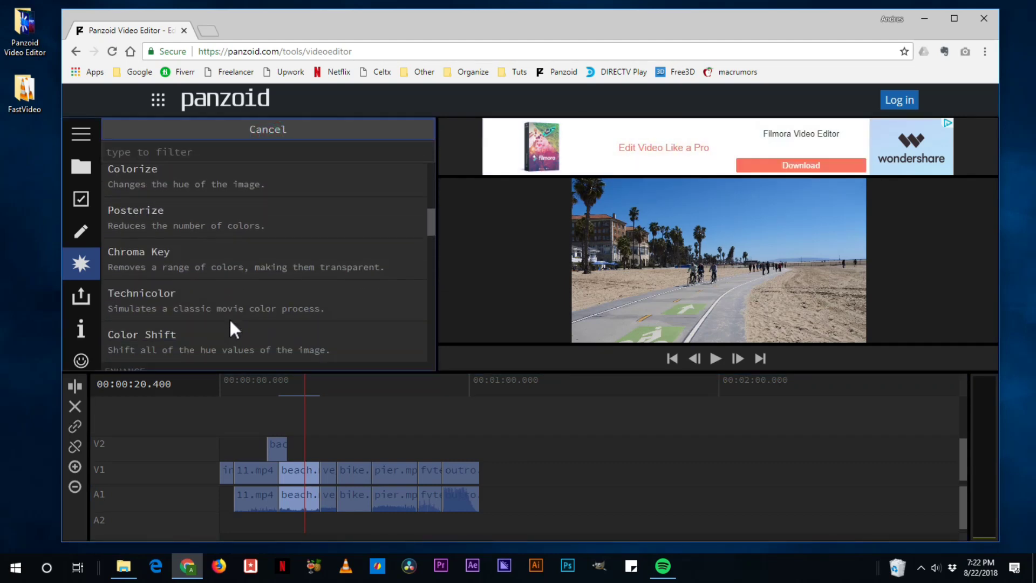
{"action": "scroll", "coordinate": [233, 328], "scroll_direction": "down", "scroll_amount": 1}
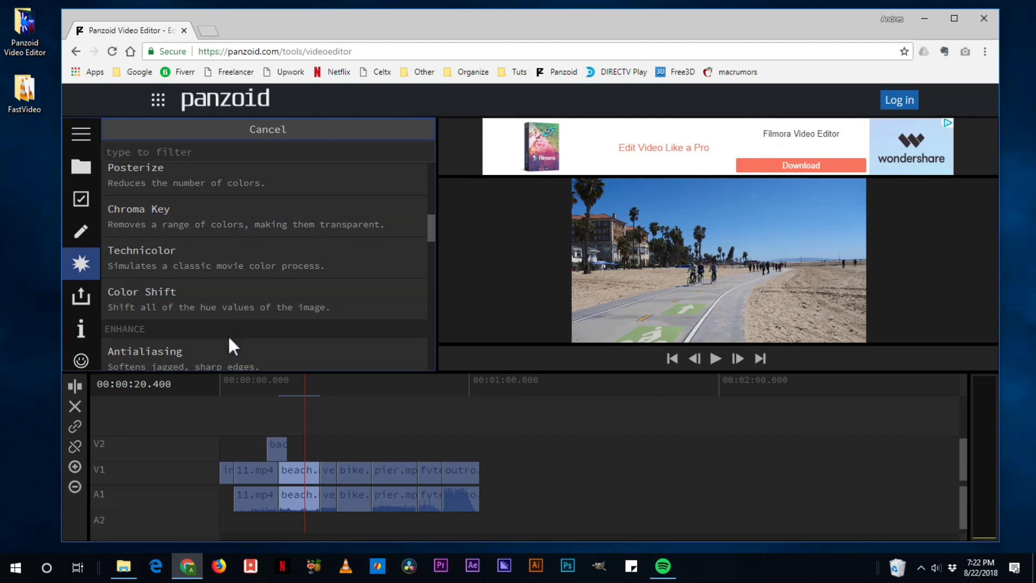
{"action": "scroll", "coordinate": [228, 328], "scroll_direction": "down", "scroll_amount": 2}
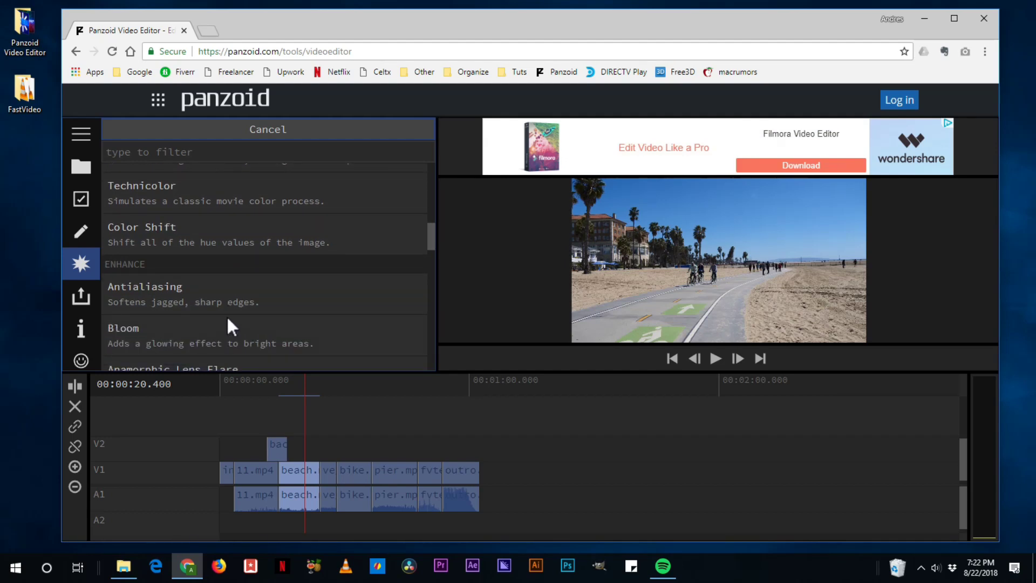
{"action": "scroll", "coordinate": [227, 319], "scroll_direction": "down", "scroll_amount": 1}
{"action": "scroll", "coordinate": [221, 330], "scroll_direction": "down", "scroll_amount": 1}
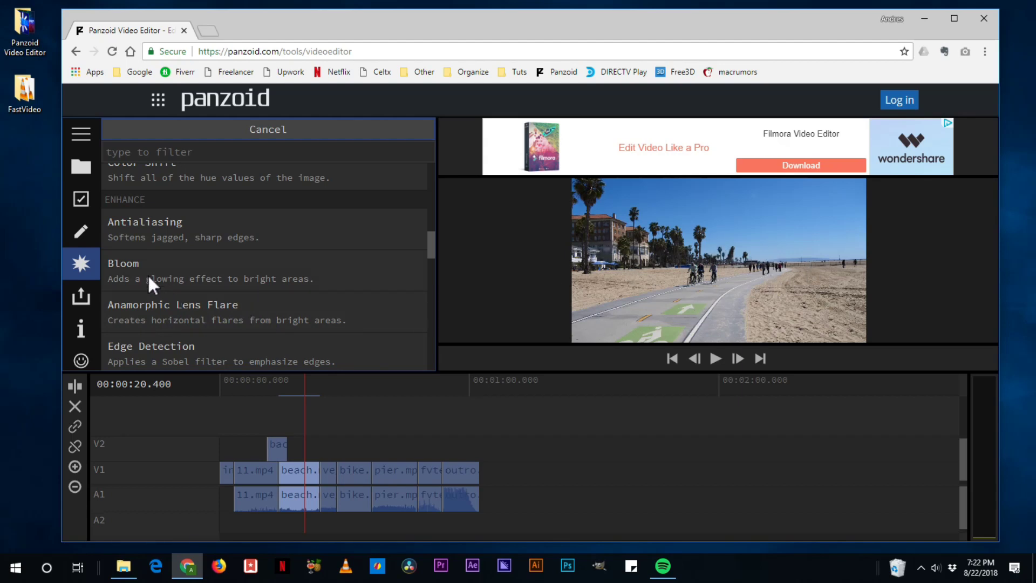
{"action": "left_click", "coordinate": [140, 310]}
{"action": "left_click", "coordinate": [221, 305]}
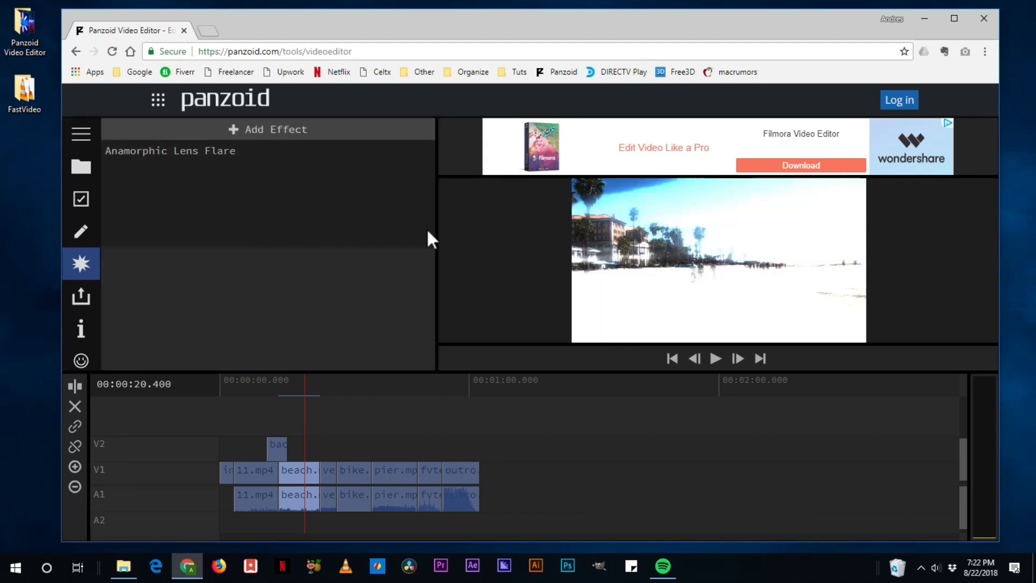
Step: Set the Anamorphic Lens Flare amount to 0.46 and check the effect near the start of the beach clip
{"action": "left_click", "coordinate": [203, 150]}
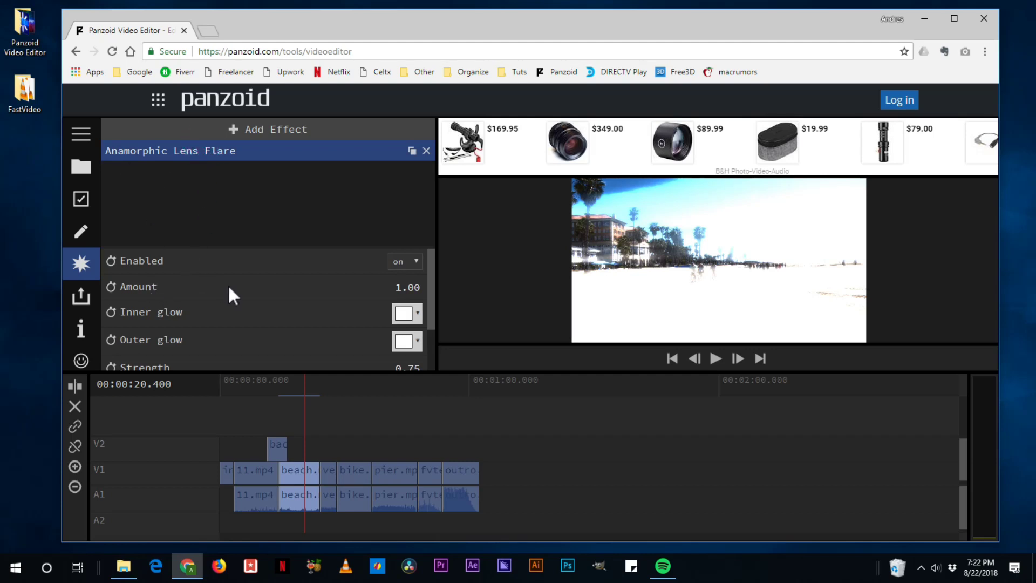
{"action": "left_click_drag", "start_coordinate": [397, 286], "coordinate": [205, 307]}
{"action": "left_click_drag", "start_coordinate": [412, 287], "coordinate": [93, 300]}
{"action": "left_click_drag", "start_coordinate": [412, 288], "coordinate": [204, 284]}
{"action": "left_click_drag", "start_coordinate": [406, 287], "coordinate": [370, 322]}
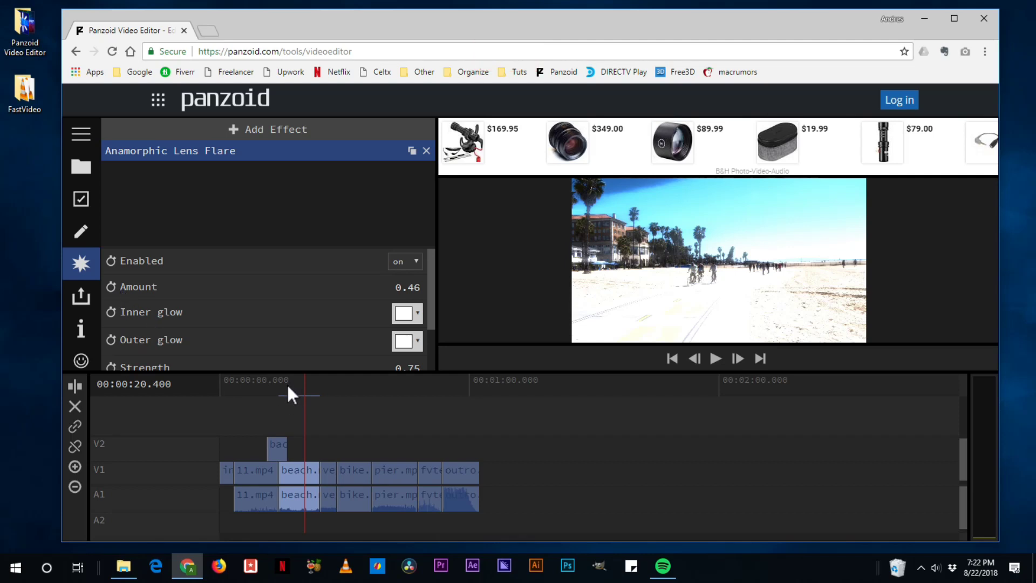
{"action": "left_click_drag", "start_coordinate": [286, 384], "coordinate": [279, 390]}
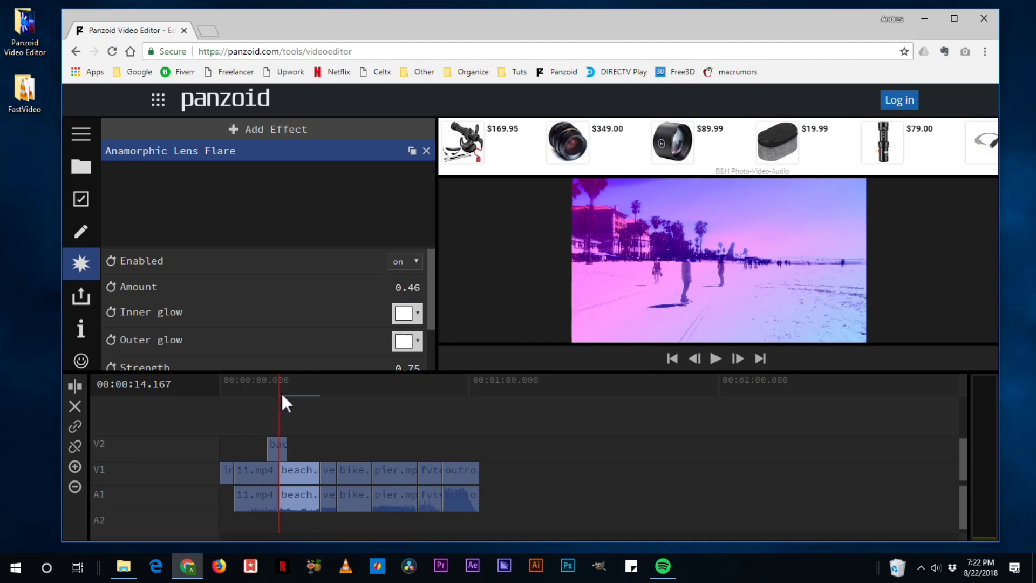
Step: Set the beach clip's Anamorphic Lens Flare amount to 1 and keyframe it at 00:00:14.167
{"action": "left_click", "coordinate": [406, 287]}
{"action": "type", "text": "1"}
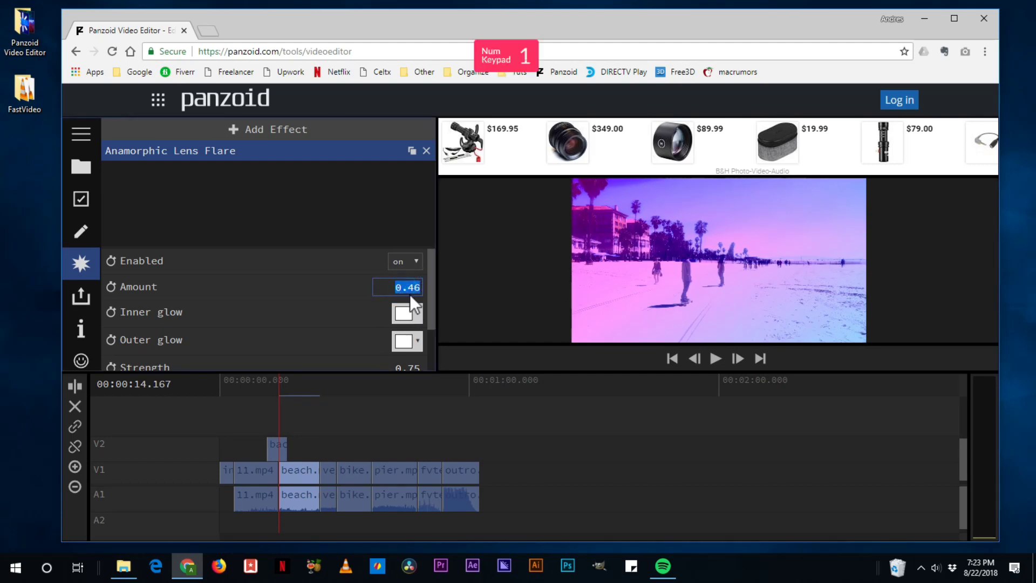
{"action": "key", "text": "Return"}
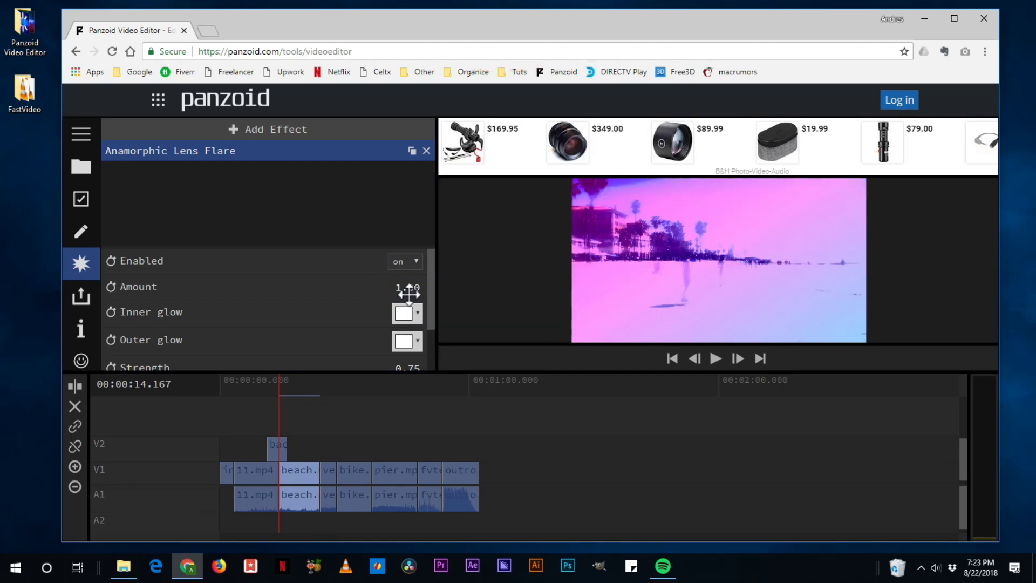
{"action": "left_click", "coordinate": [112, 286]}
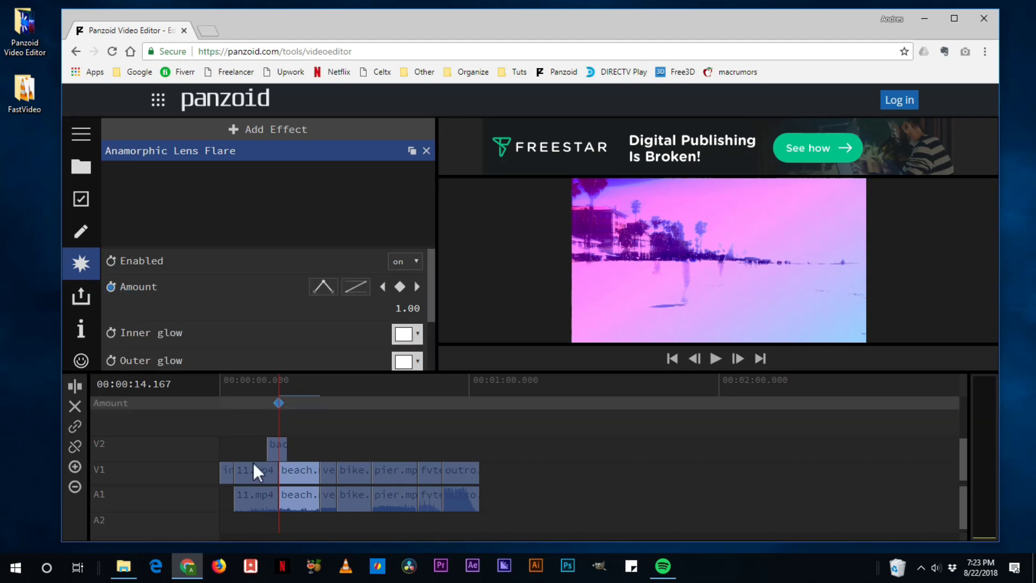
Step: Add a lens flare amount keyframe of 0 at 00:00:16.033 and play back the transition from before the beach clip
{"action": "left_click", "coordinate": [284, 381]}
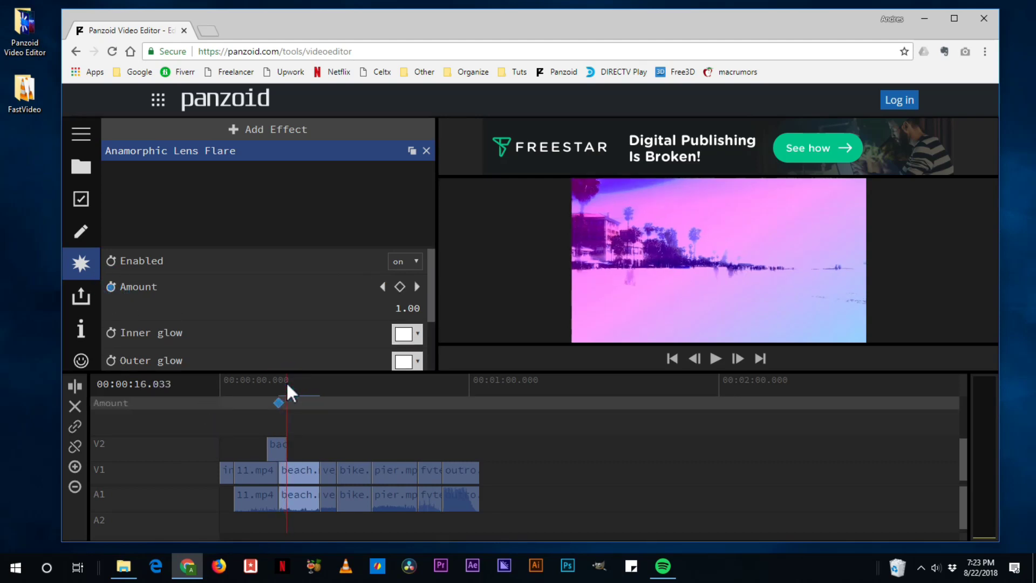
{"action": "left_click", "coordinate": [401, 305]}
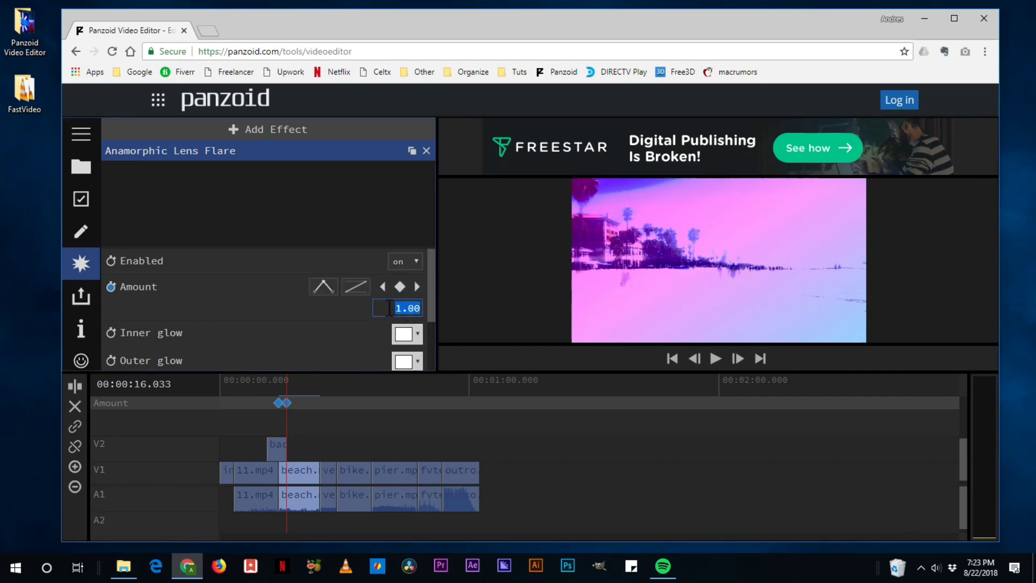
{"action": "type", "text": "0"}
{"action": "key", "text": "Return"}
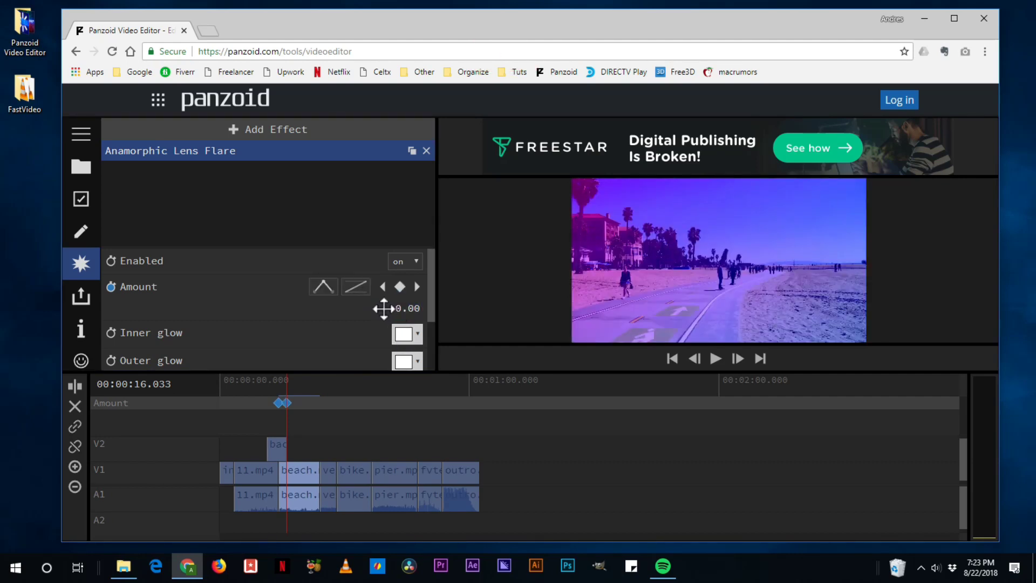
{"action": "left_click_drag", "start_coordinate": [285, 373], "coordinate": [273, 377]}
{"action": "left_click", "coordinate": [713, 356]}
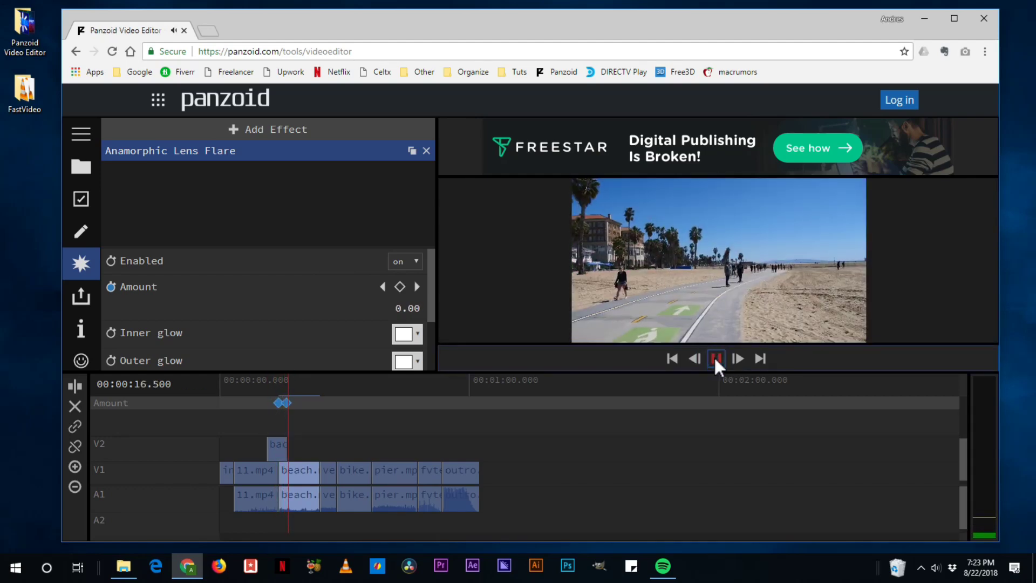
{"action": "left_click", "coordinate": [714, 356]}
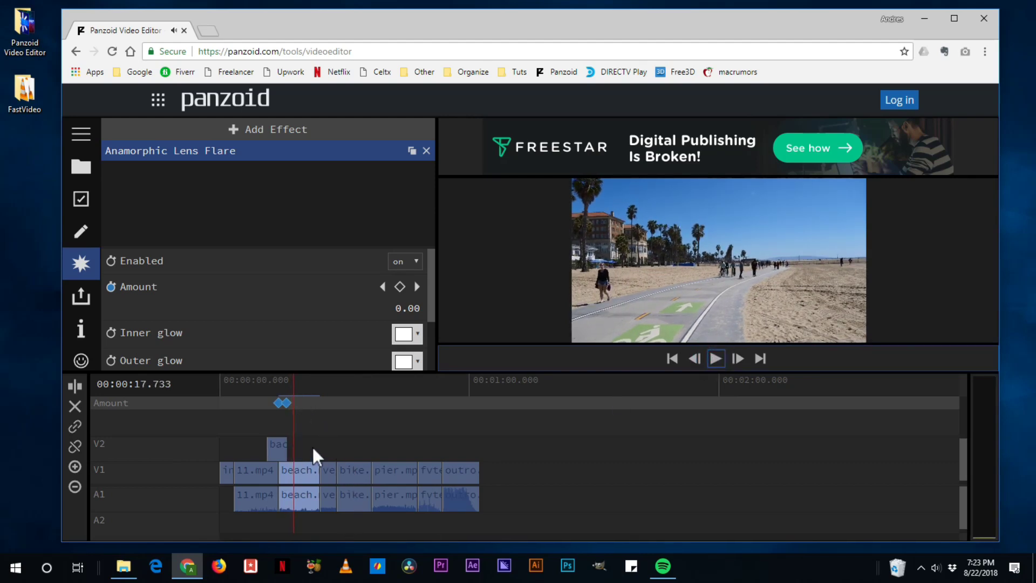
Step: Add the Fisheye effect to the clip right after the beach clip, with the playhead at 00:00:25.533, and show its settings
{"action": "left_click_drag", "start_coordinate": [321, 383], "coordinate": [325, 384]}
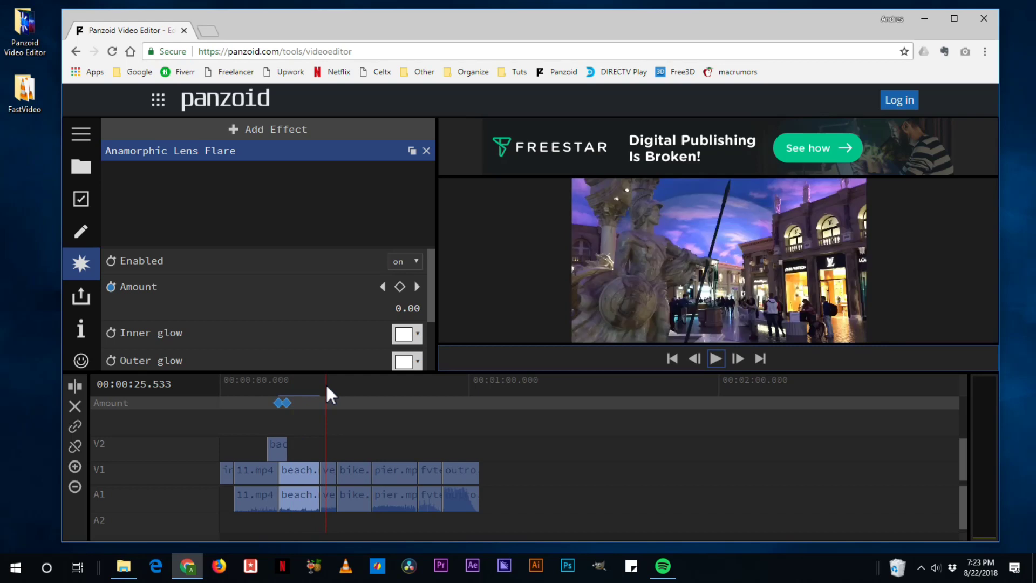
{"action": "left_click", "coordinate": [328, 474]}
{"action": "left_click", "coordinate": [260, 134]}
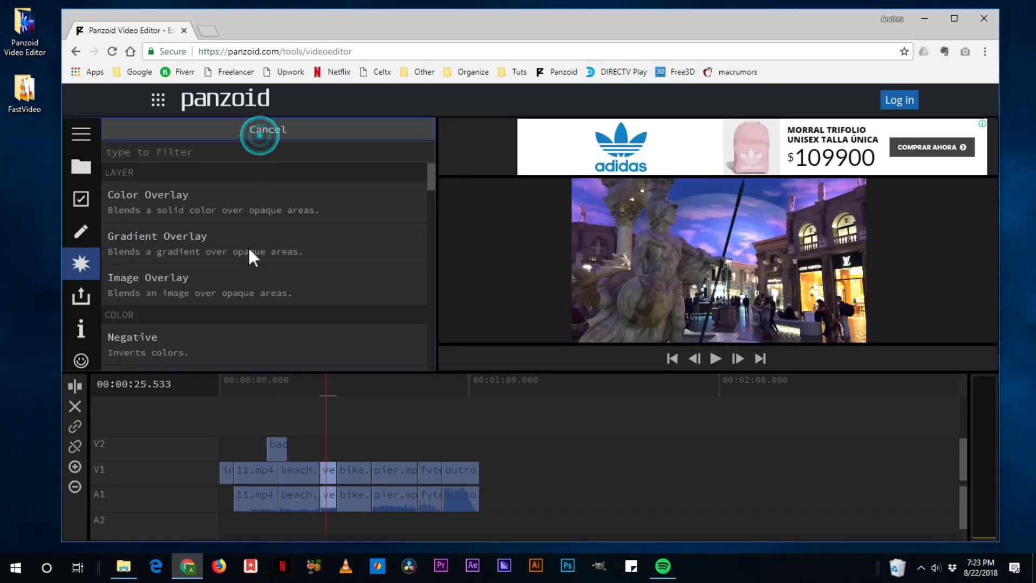
{"action": "scroll", "coordinate": [258, 261], "scroll_direction": "down", "scroll_amount": 5}
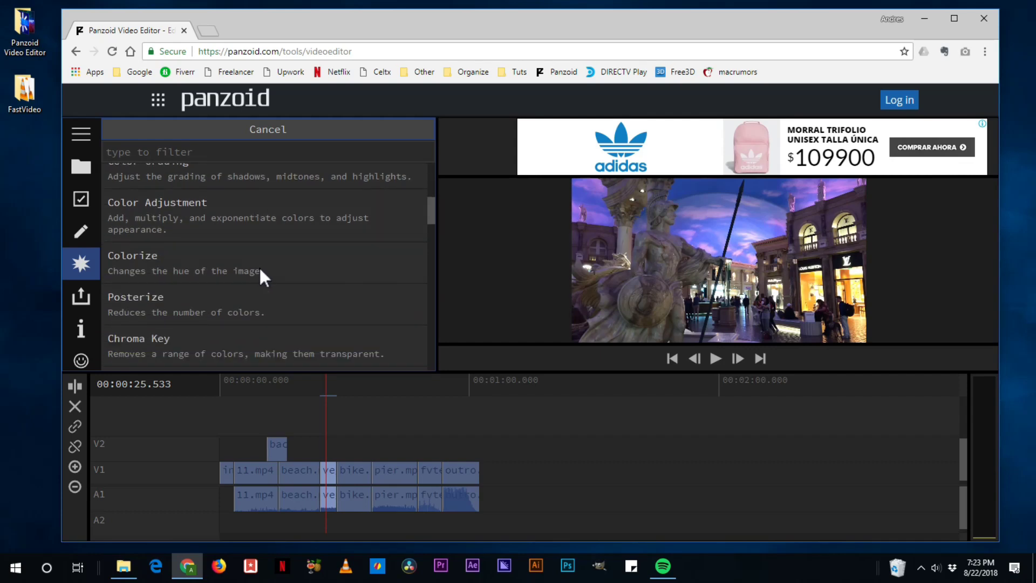
{"action": "scroll", "coordinate": [259, 266], "scroll_direction": "down", "scroll_amount": 5}
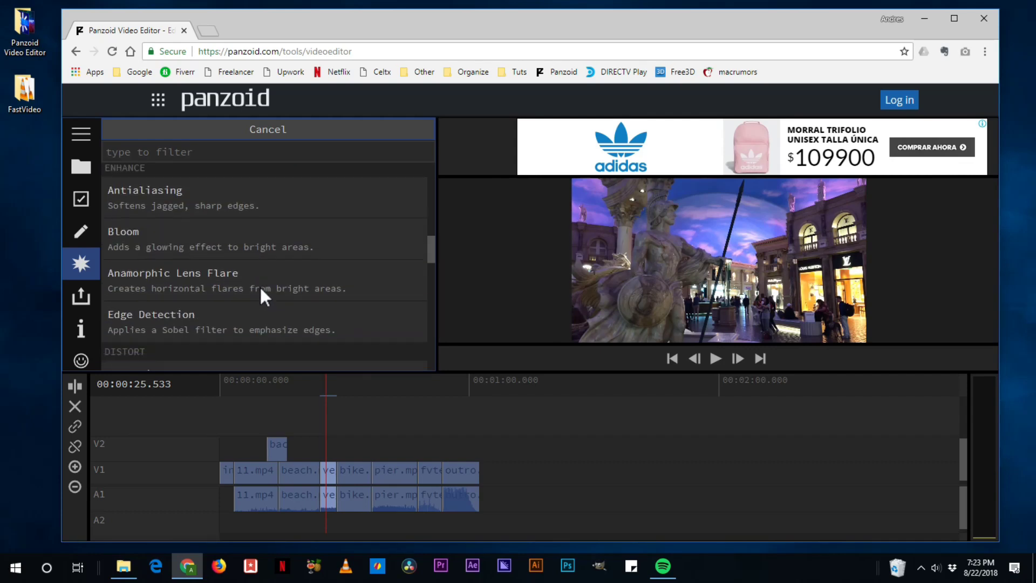
{"action": "scroll", "coordinate": [264, 308], "scroll_direction": "down", "scroll_amount": 1}
{"action": "scroll", "coordinate": [262, 308], "scroll_direction": "down", "scroll_amount": 5}
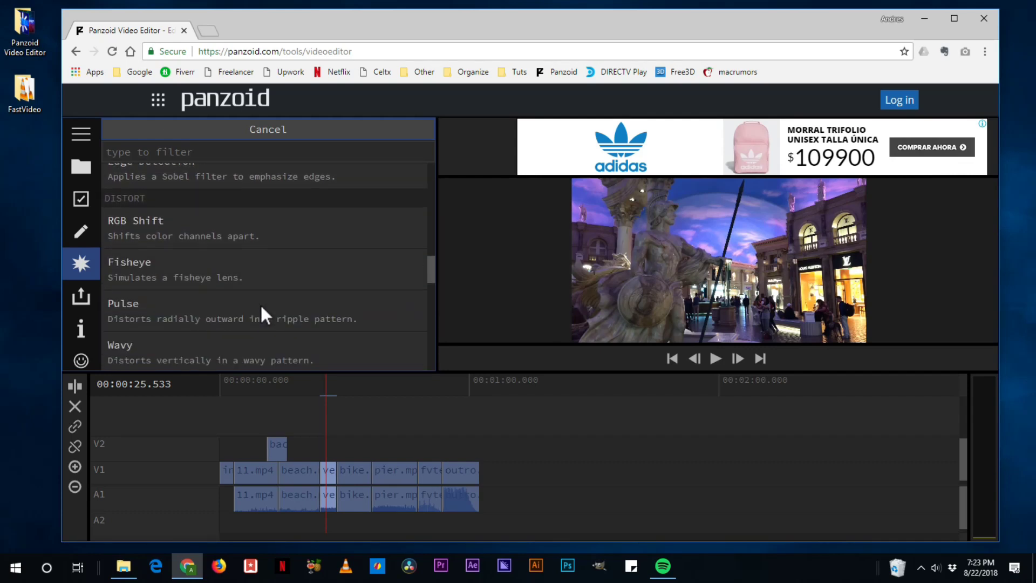
{"action": "scroll", "coordinate": [259, 305], "scroll_direction": "down", "scroll_amount": 1}
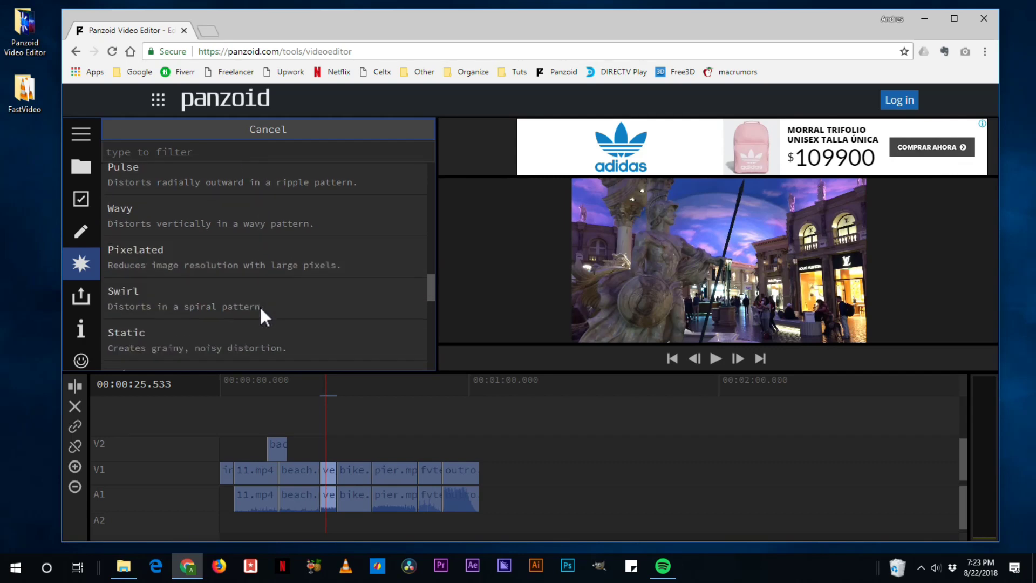
{"action": "scroll", "coordinate": [258, 307], "scroll_direction": "up", "scroll_amount": 3}
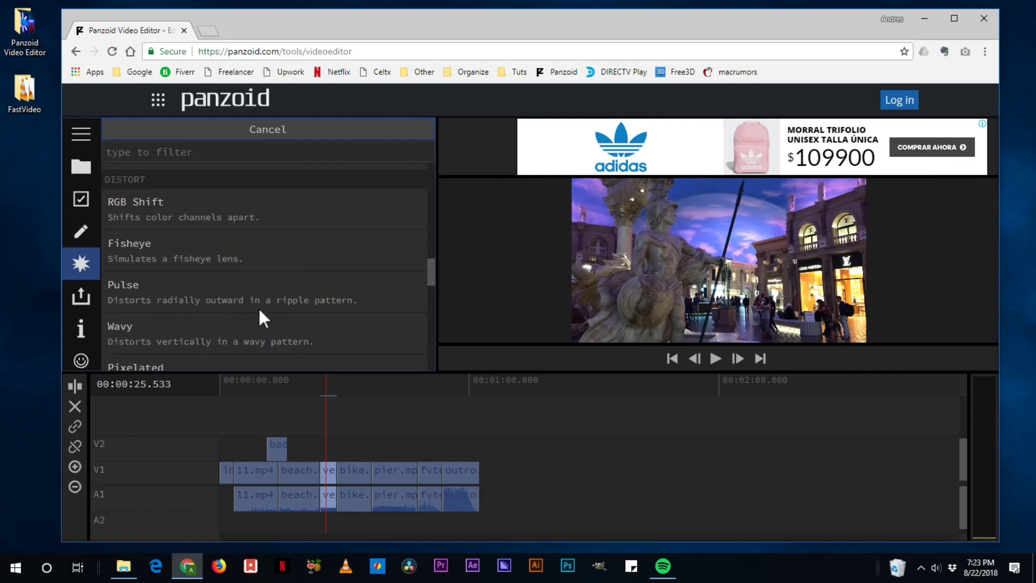
{"action": "left_click", "coordinate": [138, 260]}
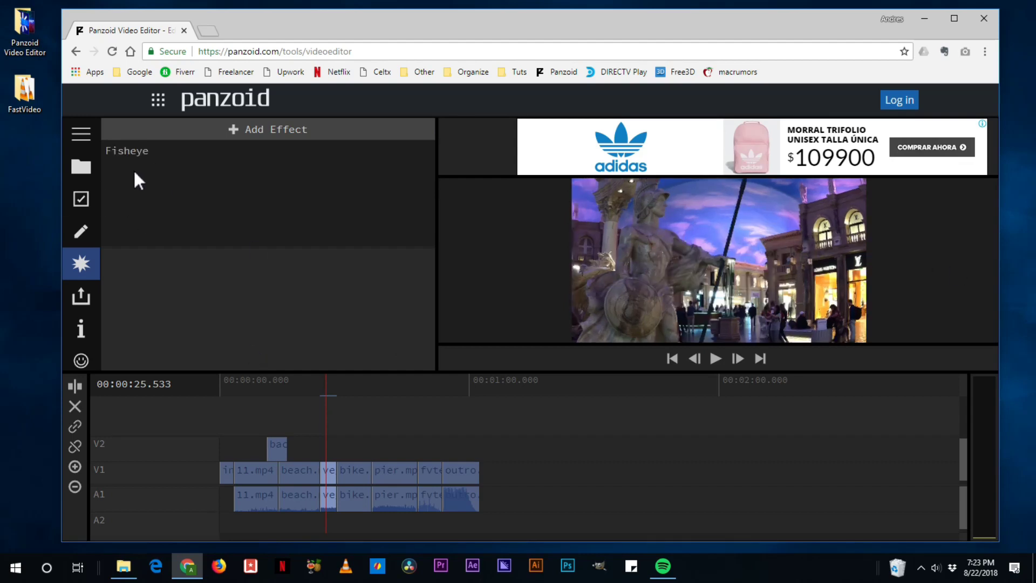
{"action": "left_click", "coordinate": [140, 151]}
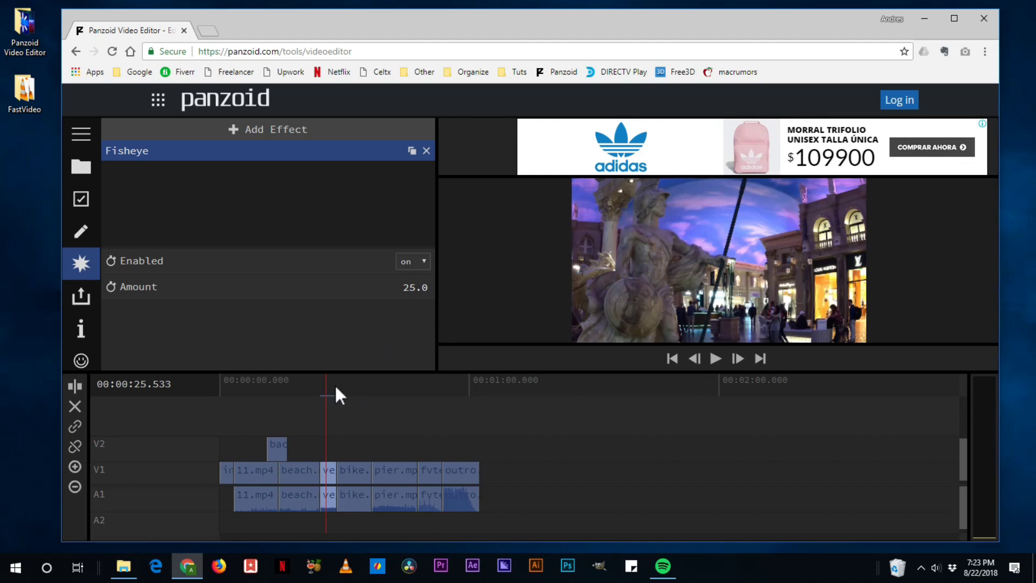
Step: Set the Fisheye amount to 0 and keyframe it at the start of the clip, at 00:00:24.133
{"action": "left_click_drag", "start_coordinate": [325, 381], "coordinate": [320, 380]}
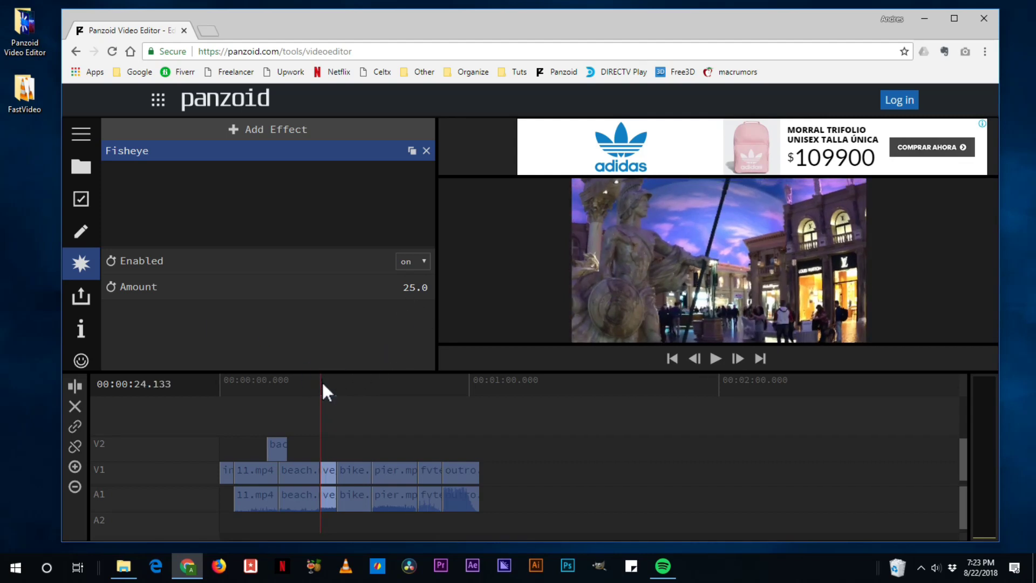
{"action": "left_click", "coordinate": [422, 293]}
{"action": "type", "text": "0"}
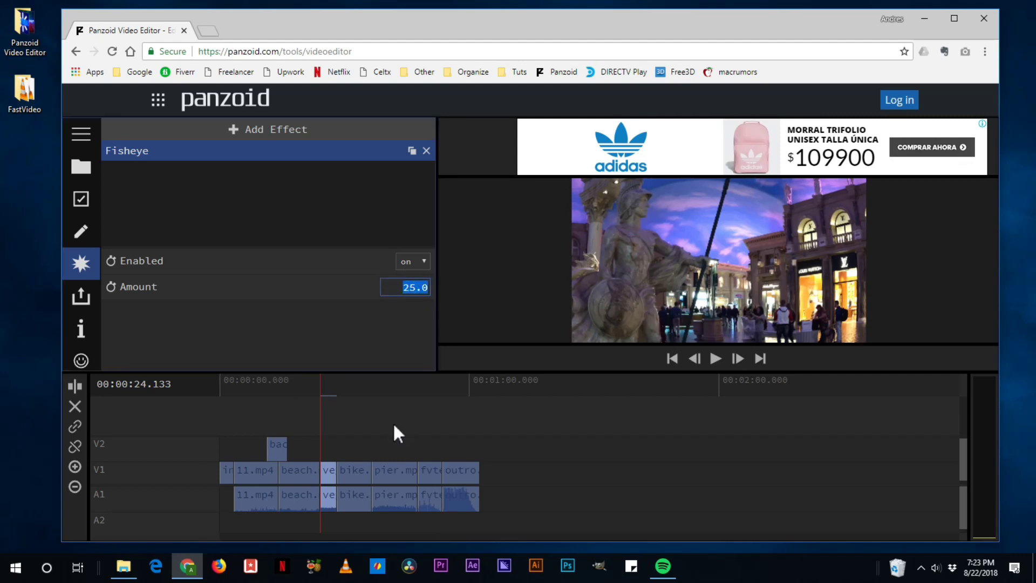
{"action": "key", "text": "Return"}
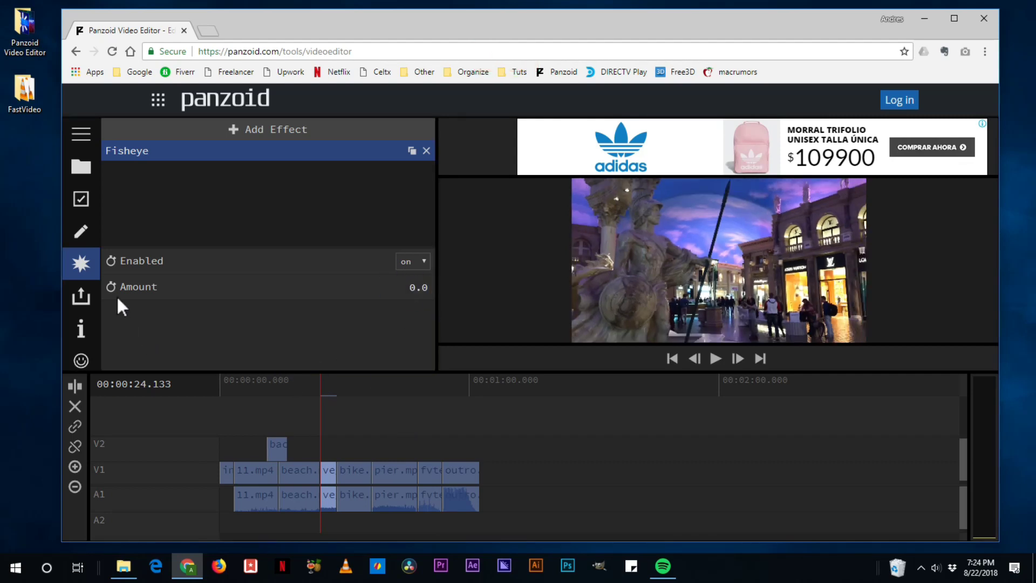
{"action": "left_click", "coordinate": [112, 286]}
Step: Add a Fisheye amount keyframe of 36.5 at 00:00:28.000 and play back the animated distortion from the clip's start
{"action": "left_click", "coordinate": [330, 378]}
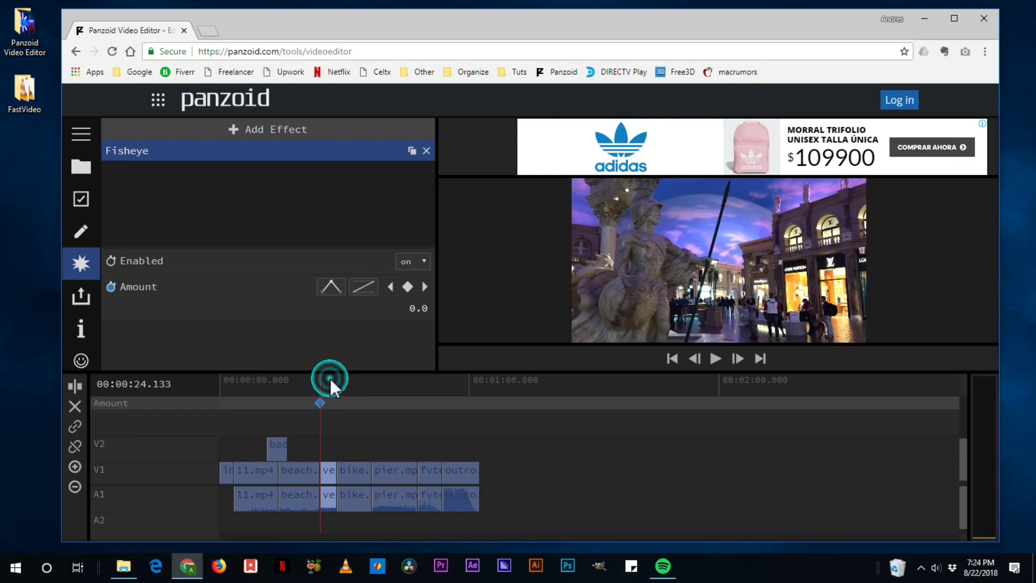
{"action": "left_click_drag", "start_coordinate": [335, 377], "coordinate": [335, 377]}
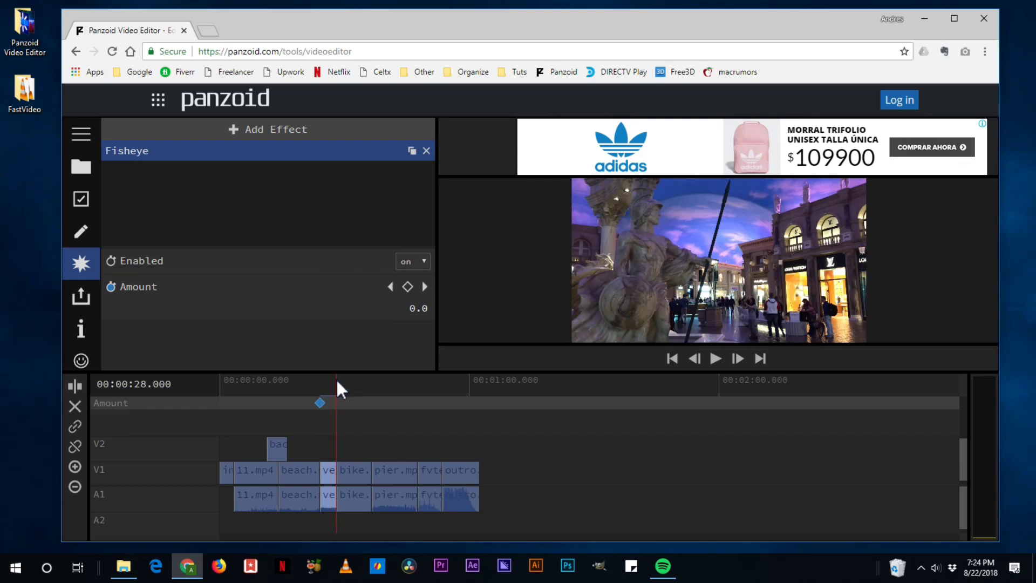
{"action": "left_click", "coordinate": [409, 287]}
{"action": "left_click_drag", "start_coordinate": [414, 308], "coordinate": [798, 350]}
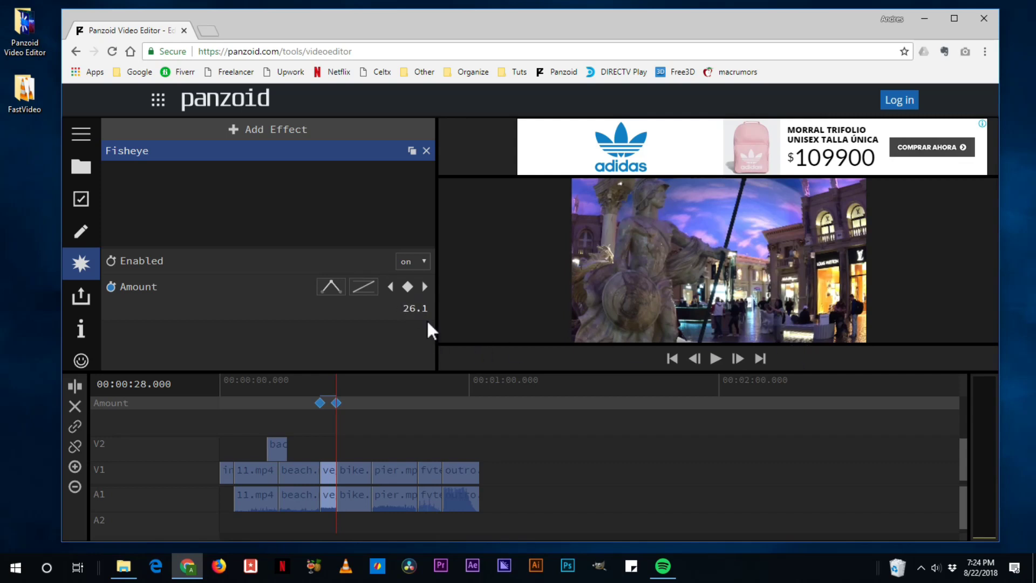
{"action": "left_click_drag", "start_coordinate": [415, 308], "coordinate": [793, 347]}
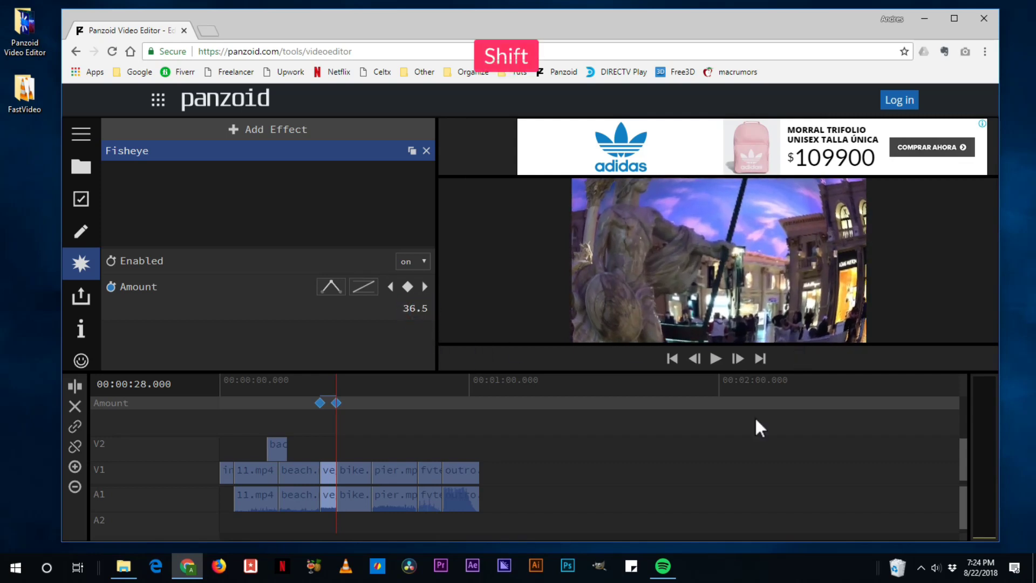
{"action": "left_click", "coordinate": [320, 376]}
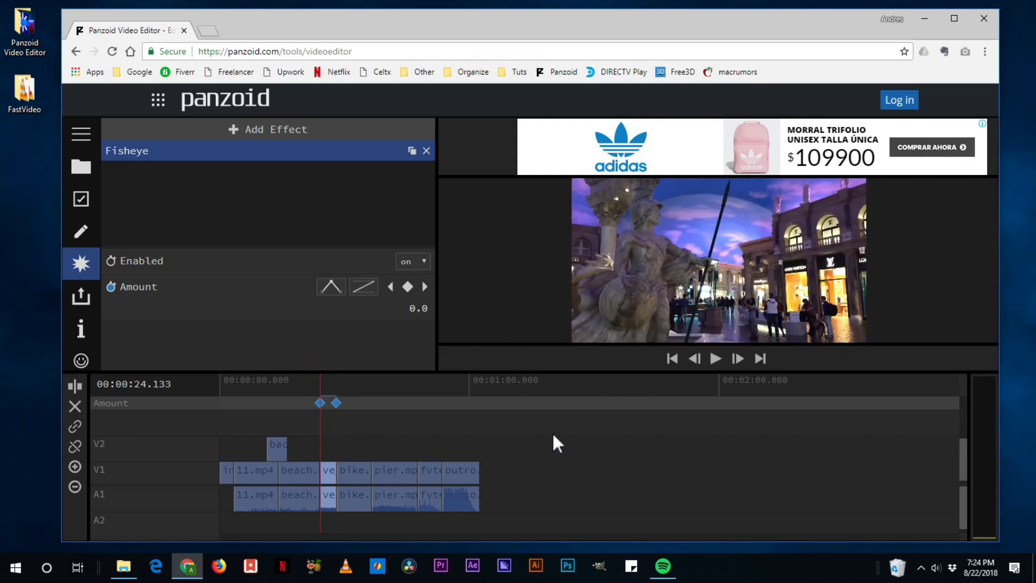
{"action": "left_click", "coordinate": [715, 358]}
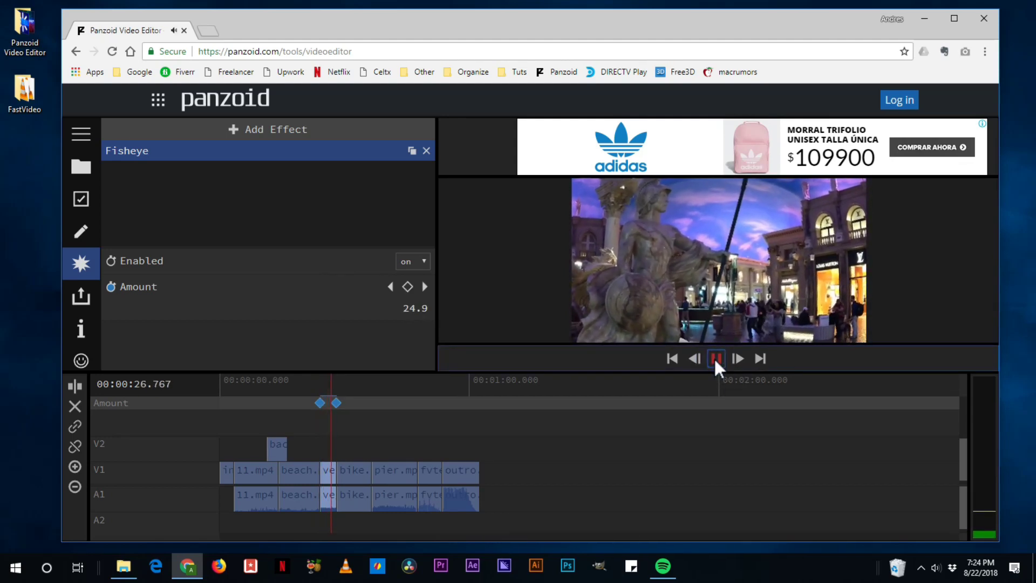
{"action": "left_click", "coordinate": [714, 358]}
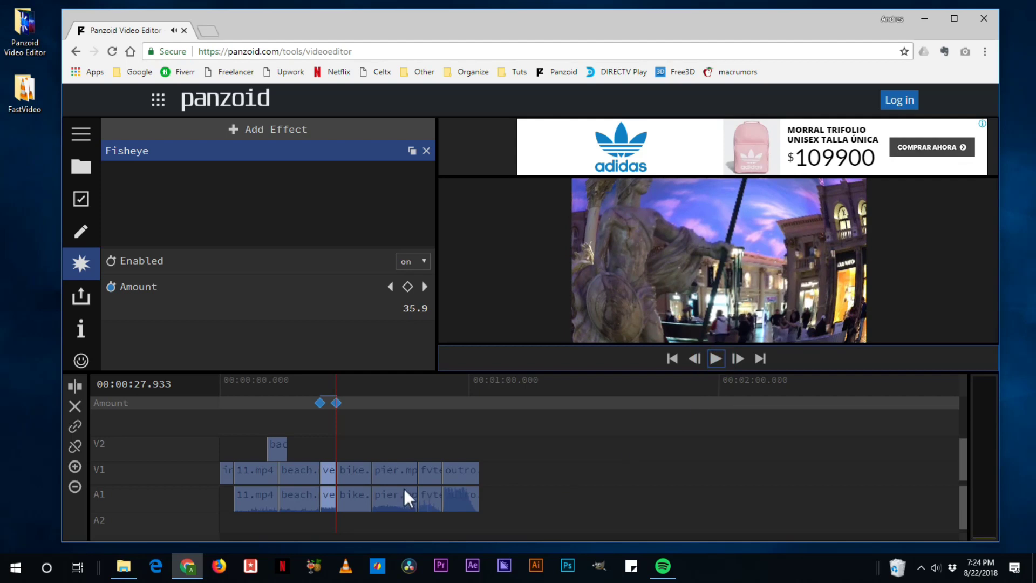
Step: Lower the volume of the Fisheye clip to 0.22 and play it back from 00:00:25.067 to check the sound
{"action": "left_click", "coordinate": [321, 520]}
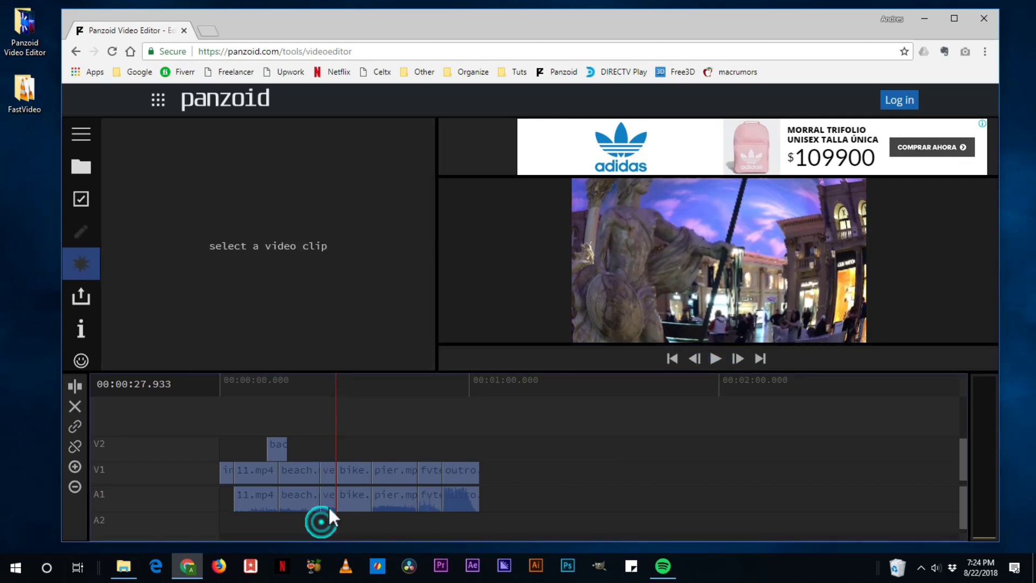
{"action": "left_click", "coordinate": [328, 500]}
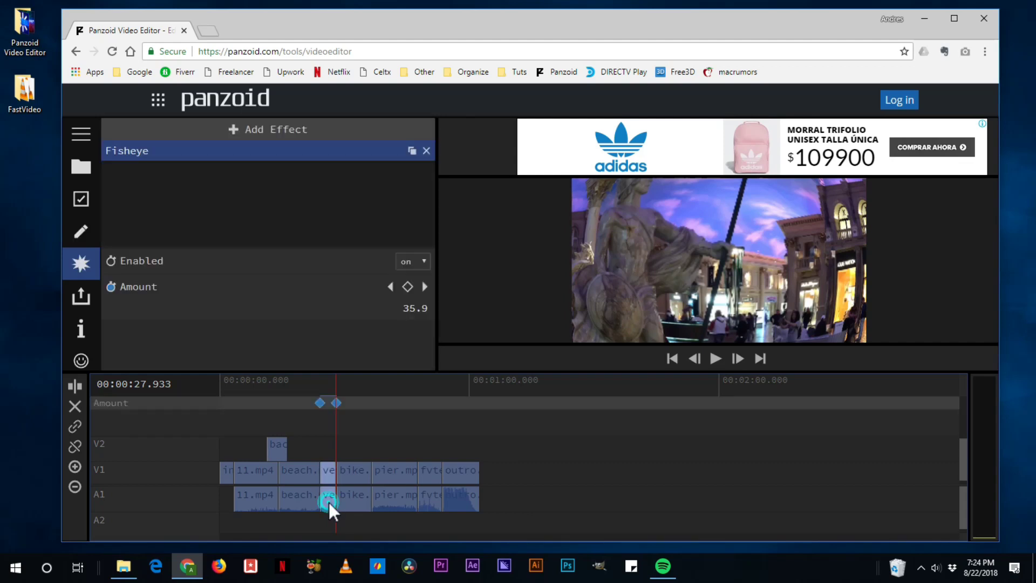
{"action": "left_click", "coordinate": [78, 235]}
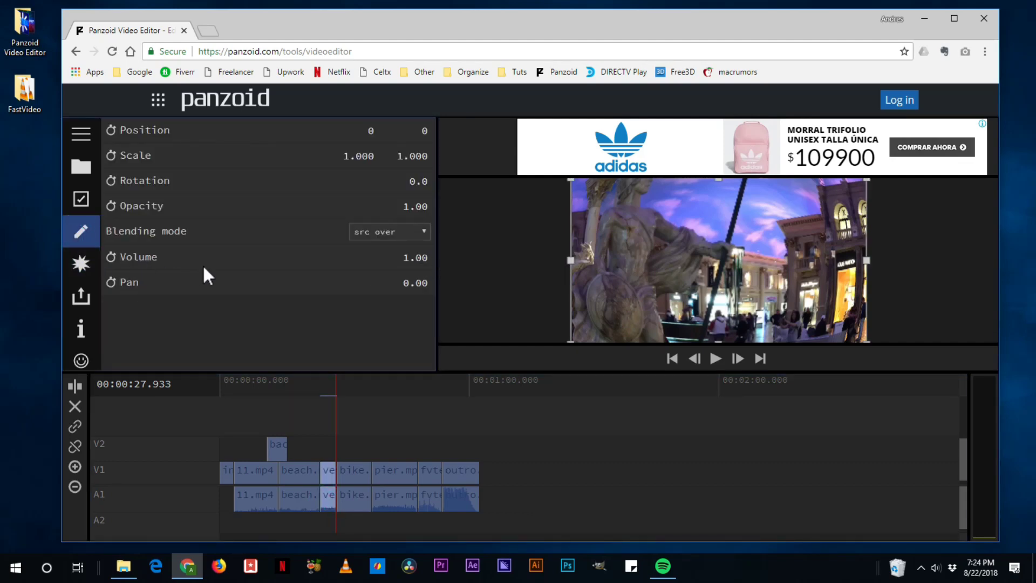
{"action": "left_click", "coordinate": [413, 258]}
{"action": "left_click_drag", "start_coordinate": [375, 258], "coordinate": [219, 259]}
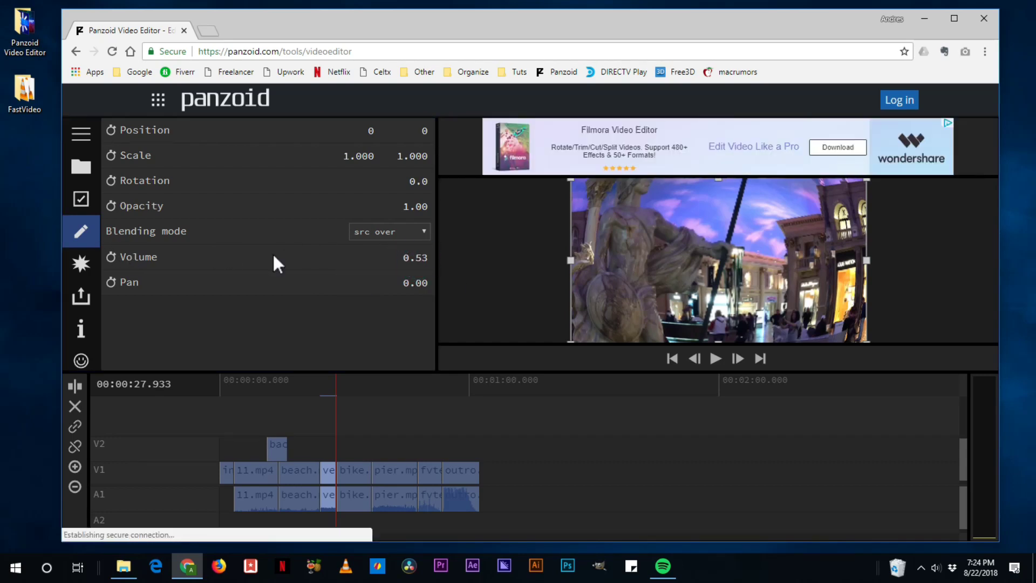
{"action": "left_click_drag", "start_coordinate": [414, 258], "coordinate": [217, 261]}
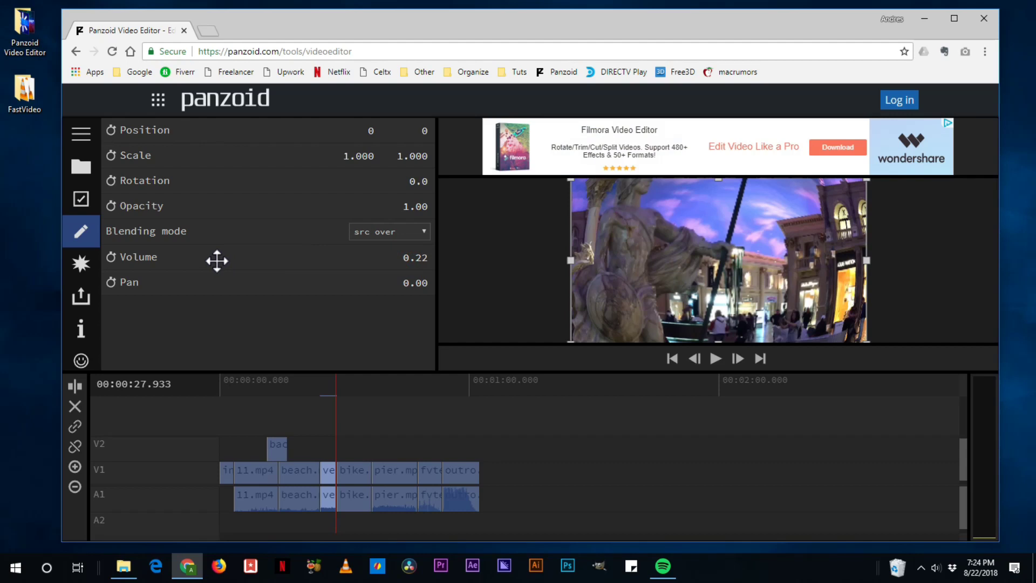
{"action": "left_click", "coordinate": [324, 383]}
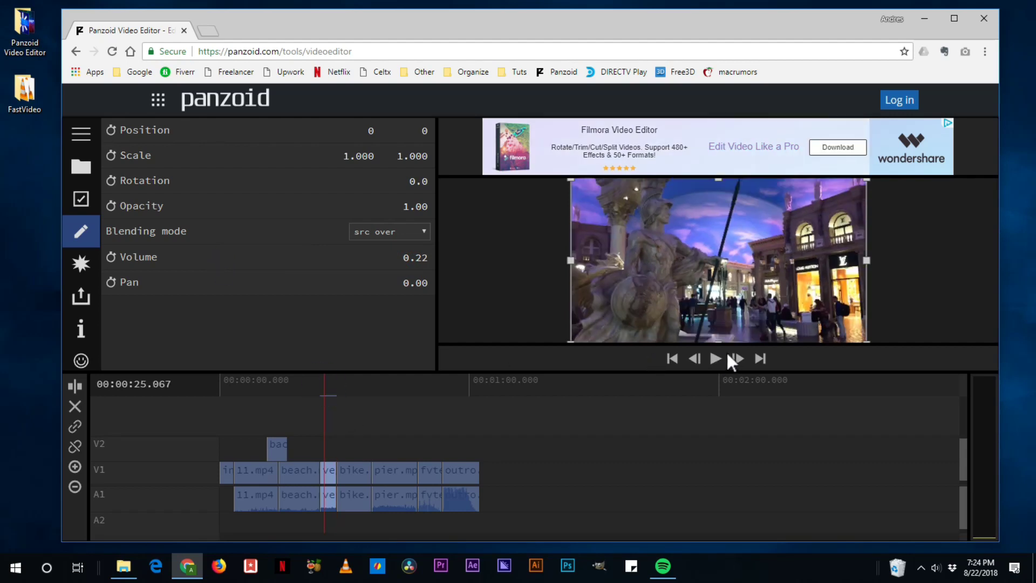
{"action": "left_click", "coordinate": [715, 358]}
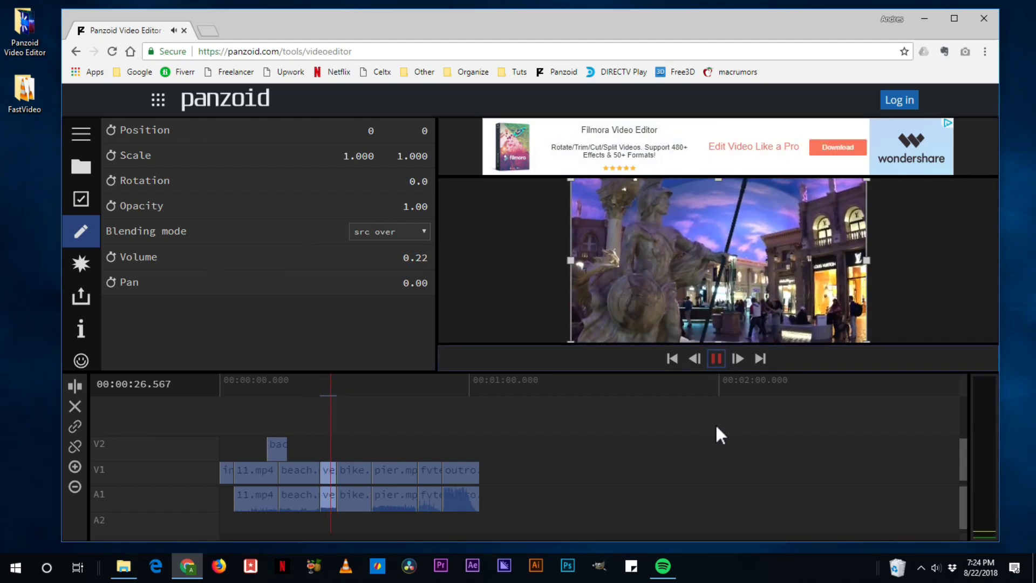
{"action": "left_click", "coordinate": [716, 358]}
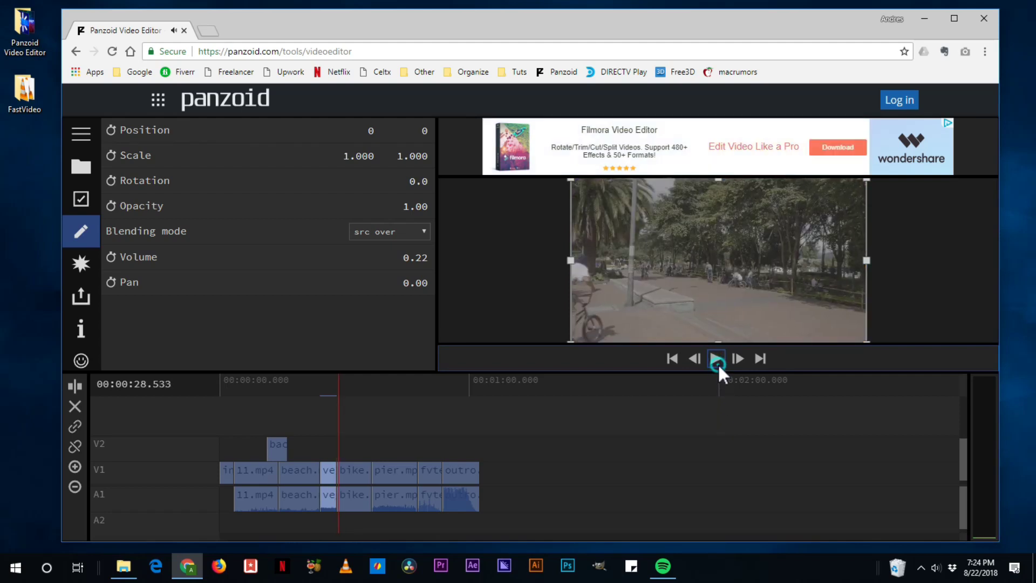
Step: Add the RGB Shift effect to the bike clip, with the playhead at 00:00:32.700, and show its settings
{"action": "left_click_drag", "start_coordinate": [352, 382], "coordinate": [354, 384]}
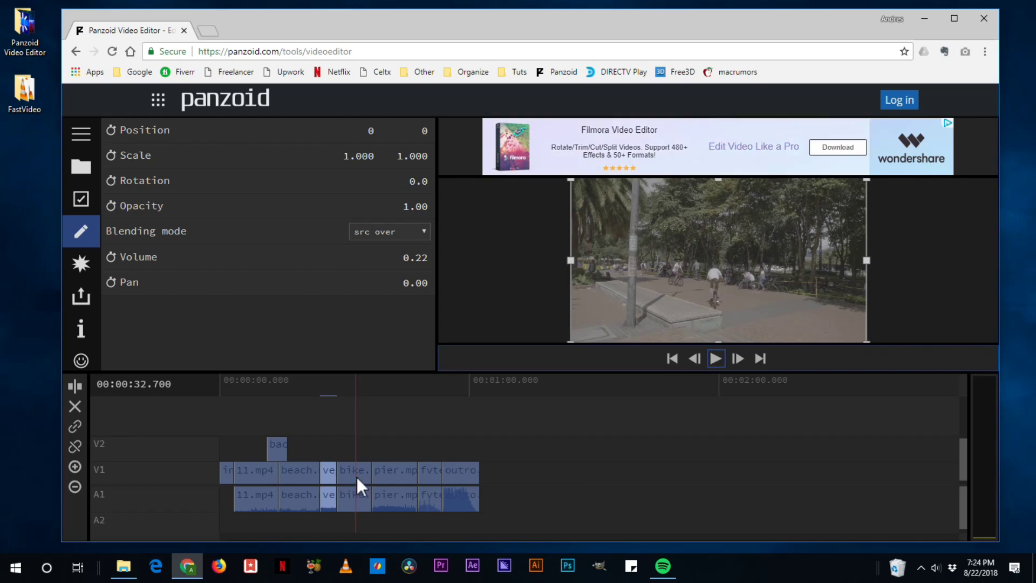
{"action": "left_click", "coordinate": [357, 475]}
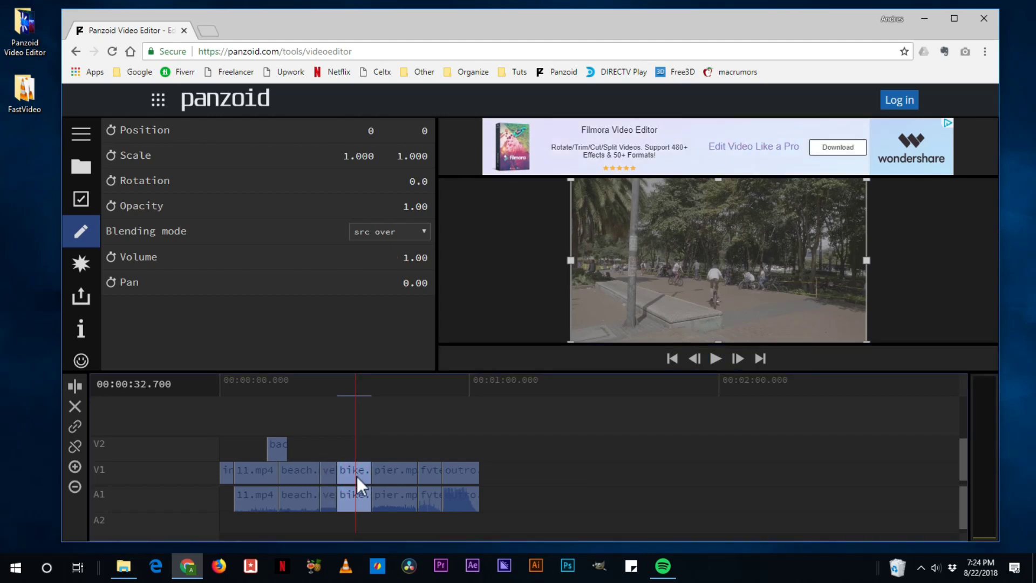
{"action": "left_click", "coordinate": [86, 265]}
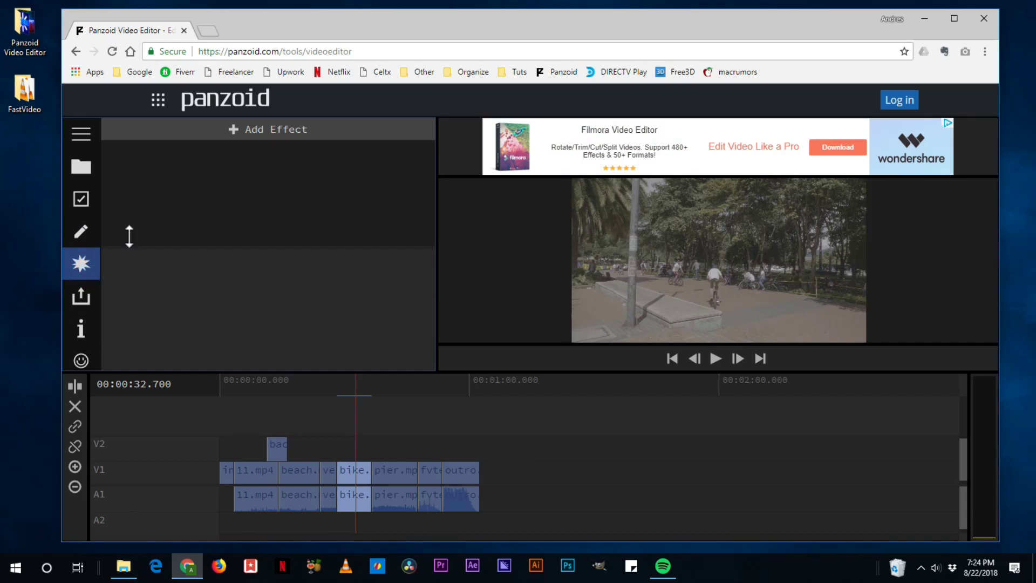
{"action": "left_click", "coordinate": [293, 126]}
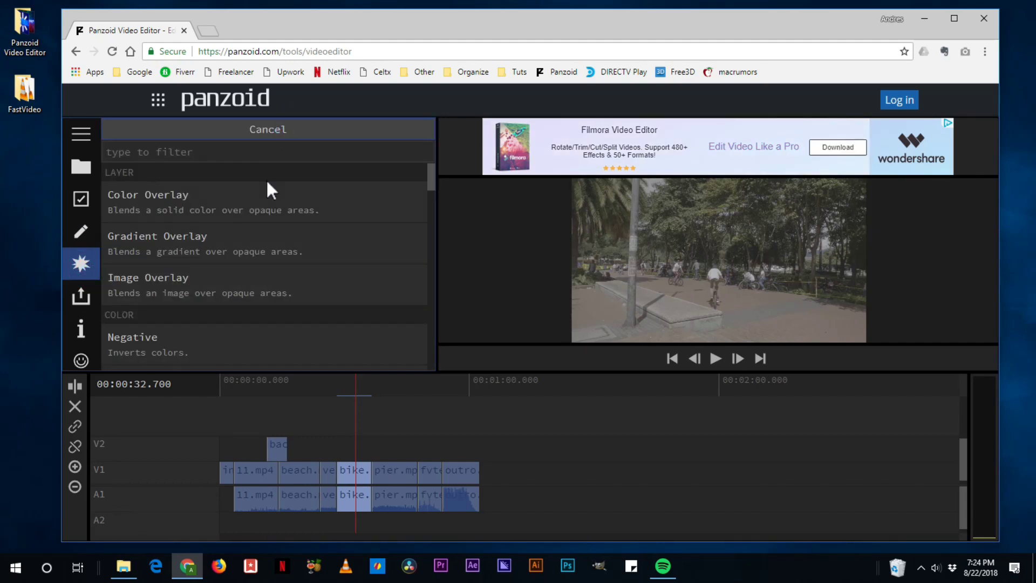
{"action": "scroll", "coordinate": [215, 241], "scroll_direction": "down", "scroll_amount": 7}
{"action": "scroll", "coordinate": [206, 242], "scroll_direction": "down", "scroll_amount": 5}
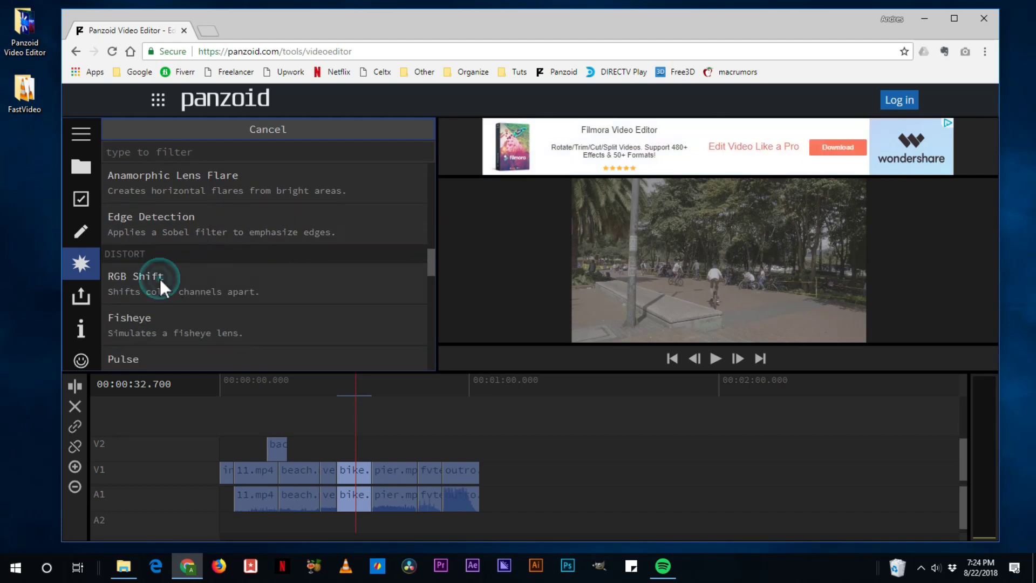
{"action": "left_click", "coordinate": [159, 276]}
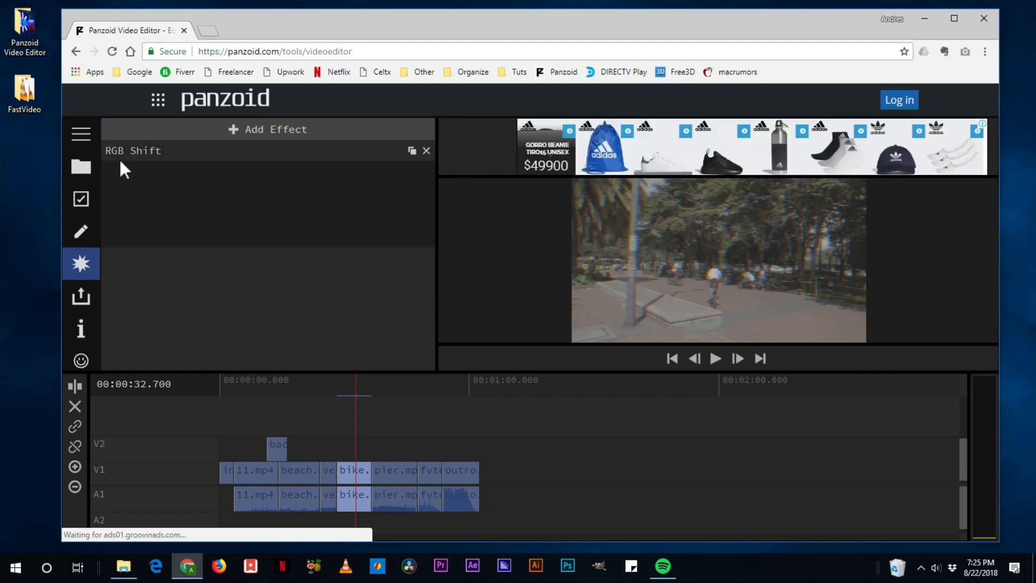
{"action": "left_click", "coordinate": [144, 150]}
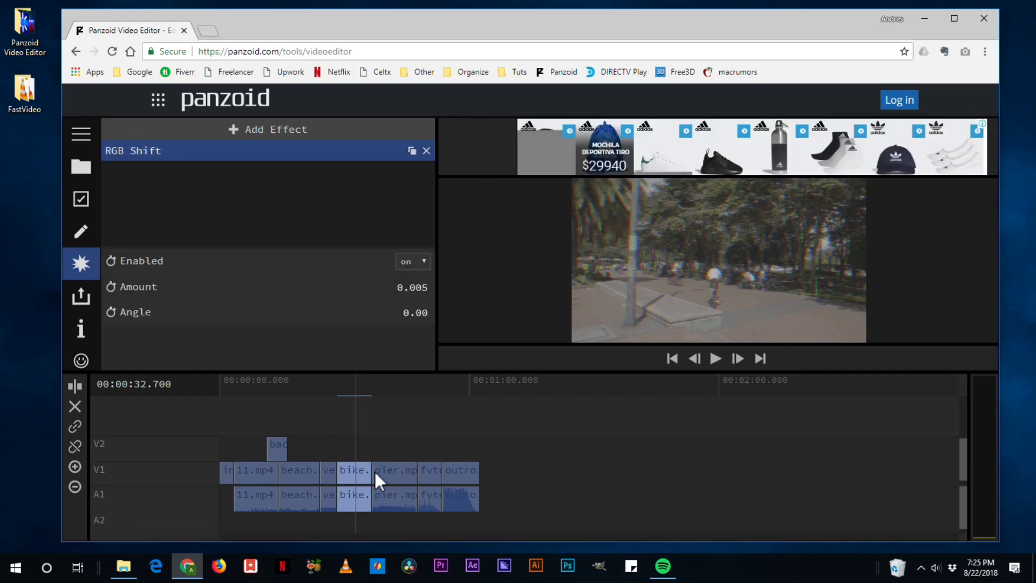
Step: Set the RGB Shift amount to 0 and keyframe it at the start of the bike clip, at 00:00:28.500
{"action": "left_click_drag", "start_coordinate": [346, 383], "coordinate": [339, 384]}
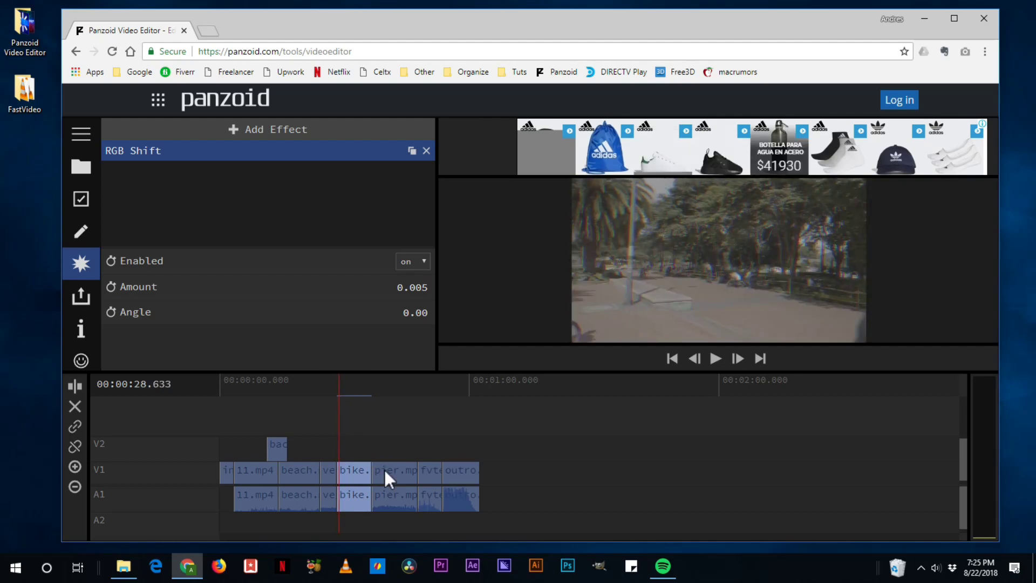
{"action": "left_click_drag", "start_coordinate": [339, 382], "coordinate": [337, 378]}
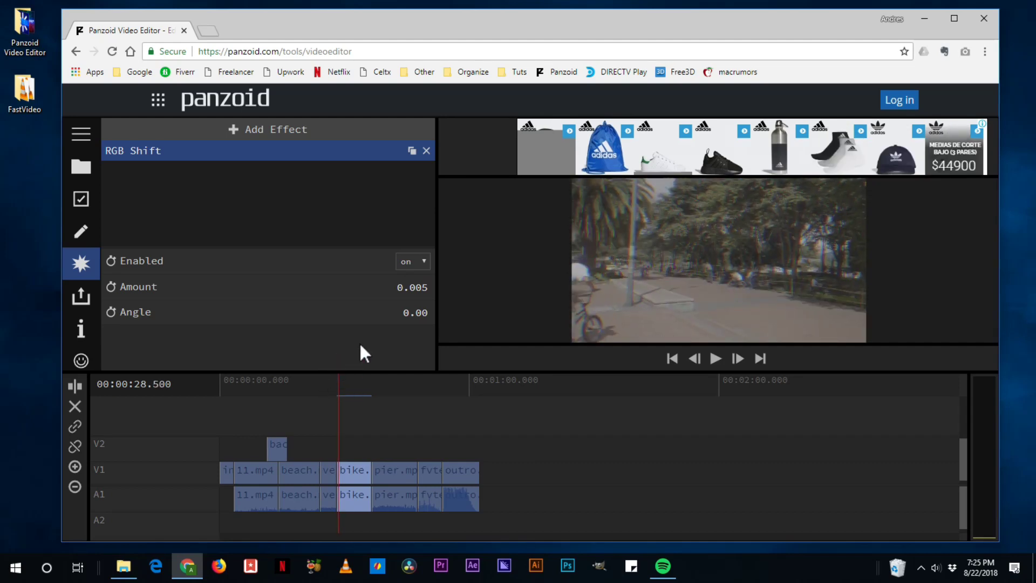
{"action": "left_click", "coordinate": [413, 287]}
{"action": "type", "text": "0"}
{"action": "key", "text": "Return"}
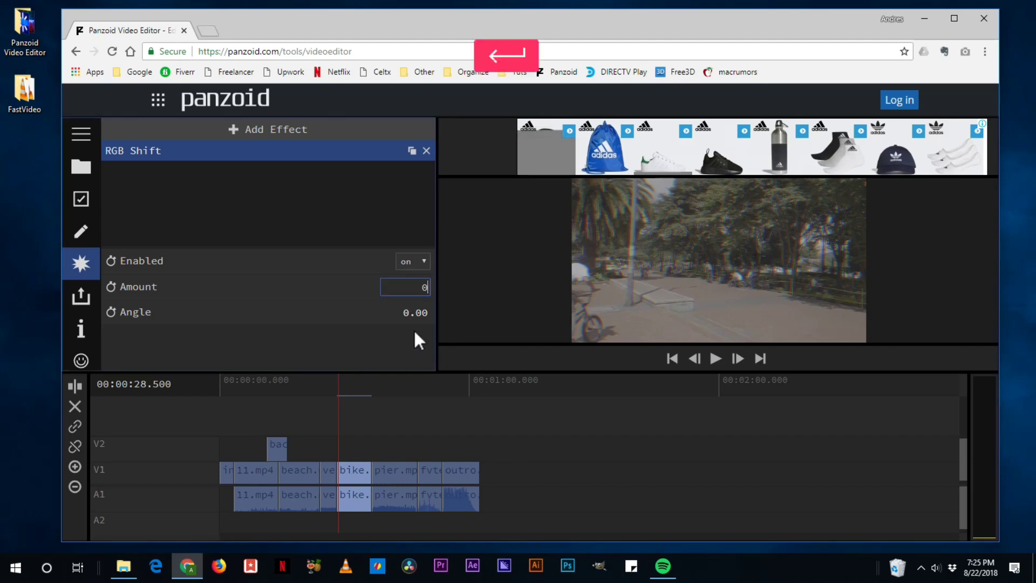
{"action": "left_click", "coordinate": [110, 286]}
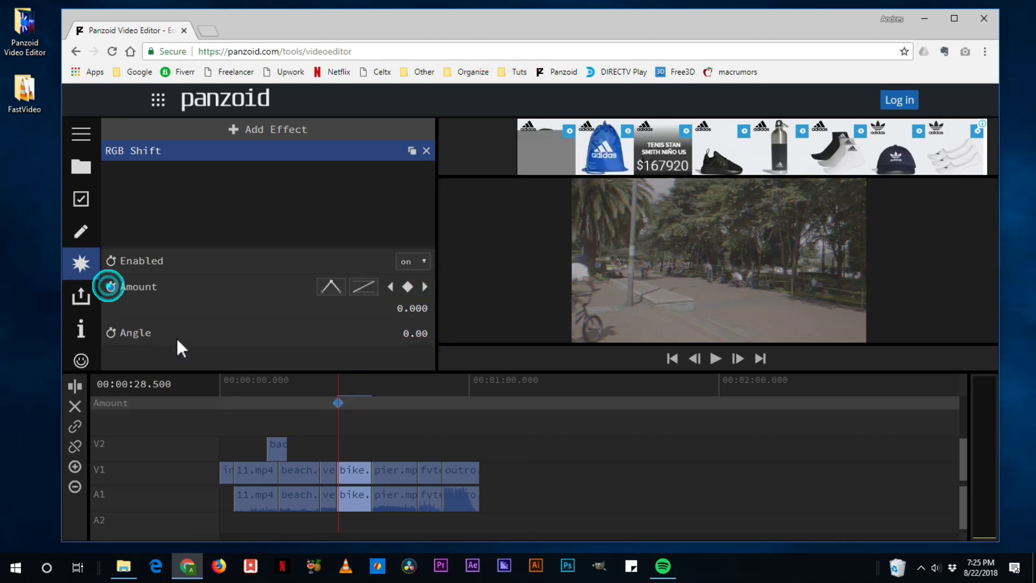
Step: Add an RGB Shift amount keyframe of 0.040 at 00:00:30.833
{"action": "left_click", "coordinate": [348, 388]}
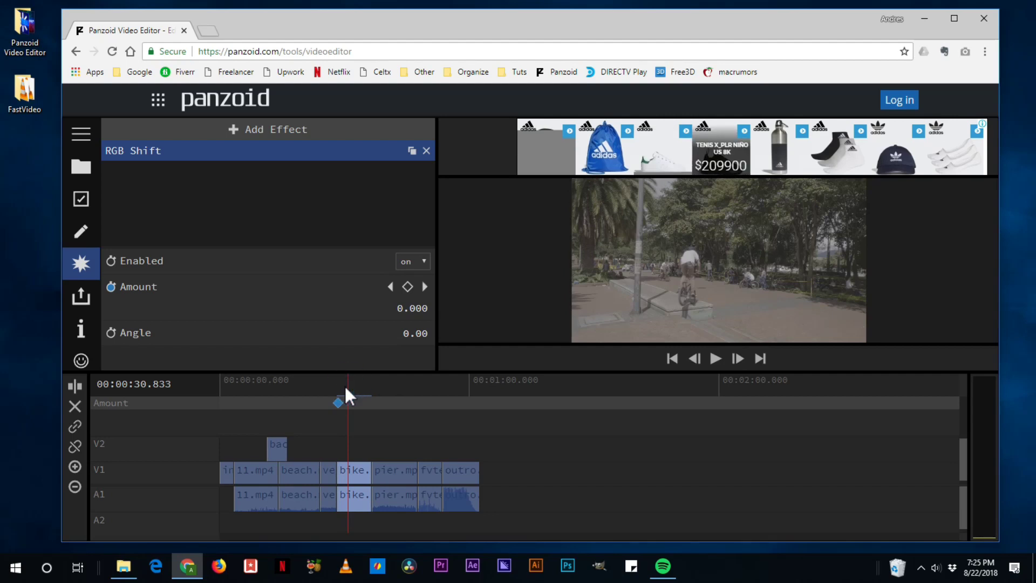
{"action": "left_click", "coordinate": [408, 286]}
{"action": "left_click_drag", "start_coordinate": [414, 308], "coordinate": [663, 326]}
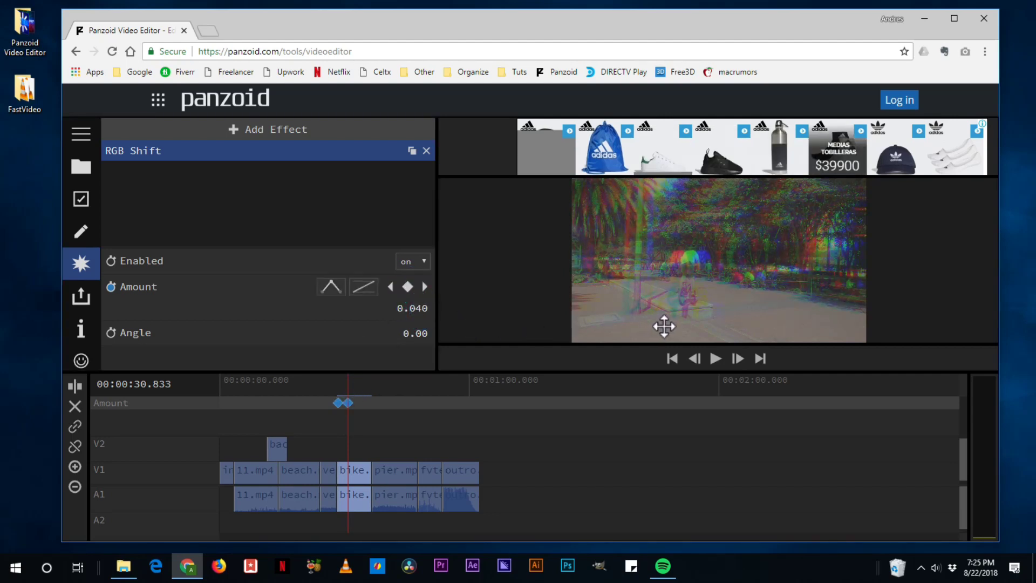
Step: Add a closing RGB Shift amount keyframe of 0 at 00:00:33.633
{"action": "left_click", "coordinate": [358, 380]}
{"action": "left_click", "coordinate": [407, 286]}
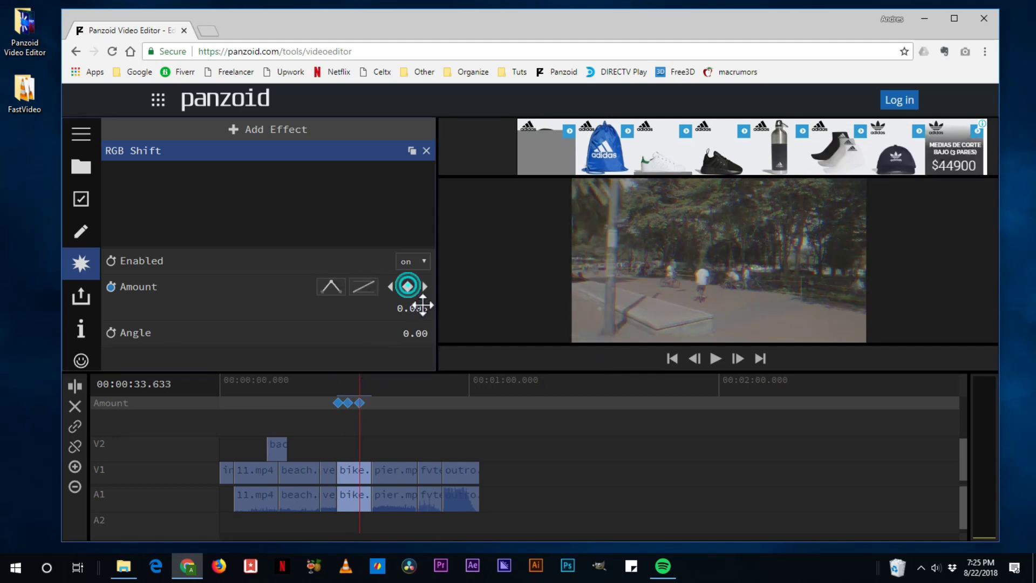
{"action": "left_click_drag", "start_coordinate": [419, 308], "coordinate": [415, 328]}
{"action": "left_click", "coordinate": [407, 306]}
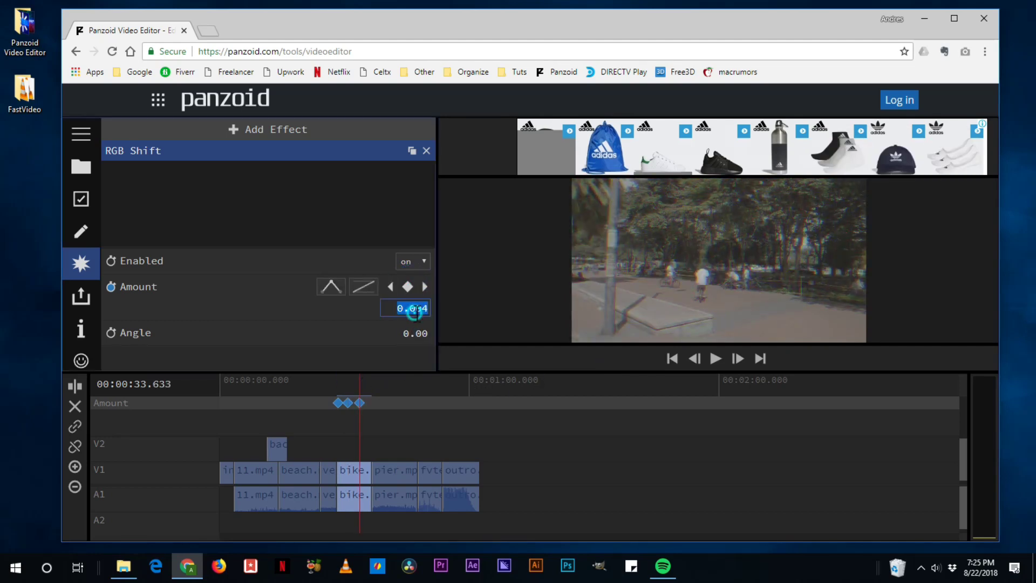
{"action": "type", "text": "0"}
{"action": "key", "text": "Return"}
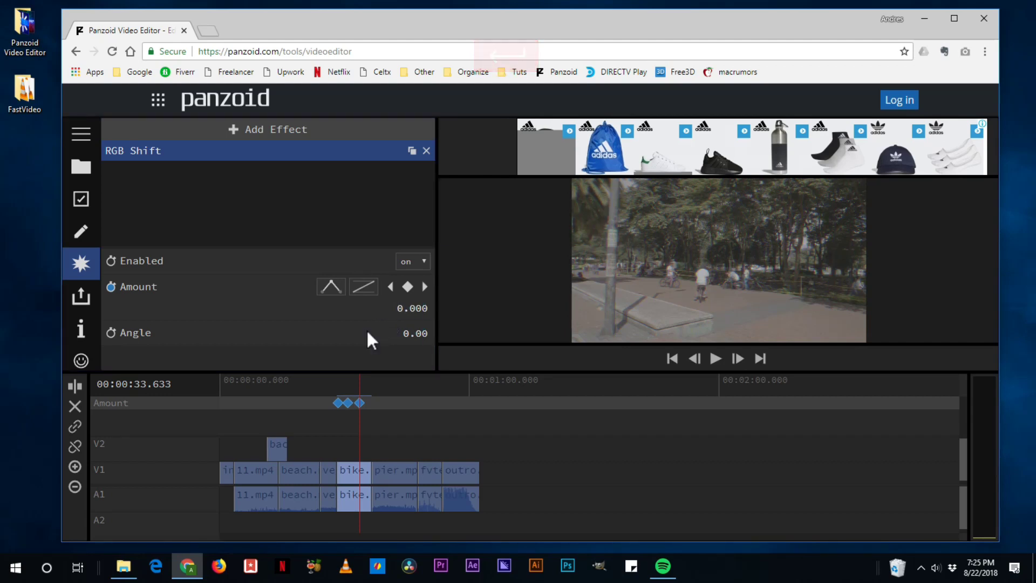
Step: Play back the animated RGB Shift from around the start of the bike clip, stopping after its last keyframe
{"action": "left_click", "coordinate": [335, 376]}
{"action": "left_click", "coordinate": [718, 356]}
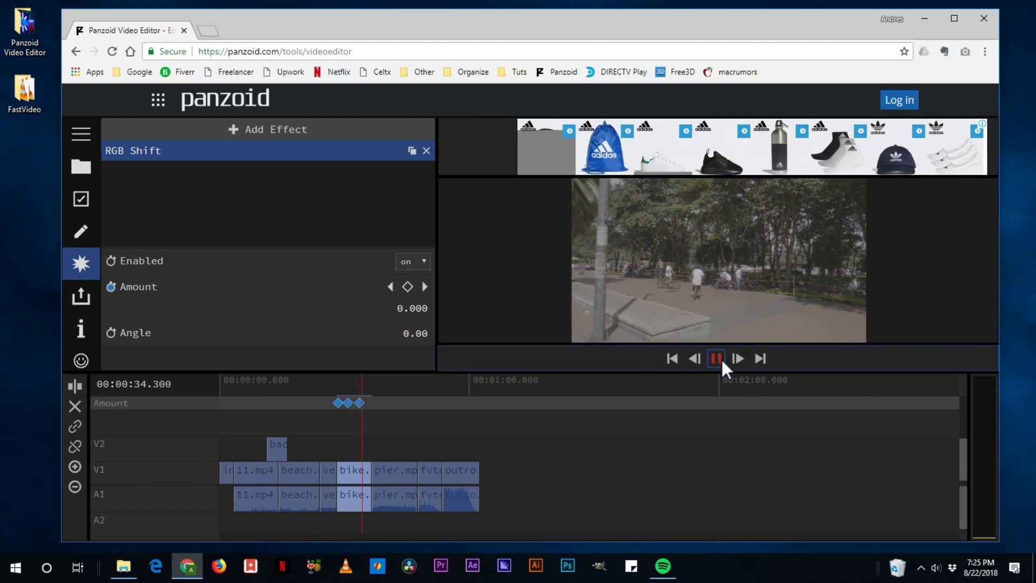
{"action": "left_click", "coordinate": [720, 358]}
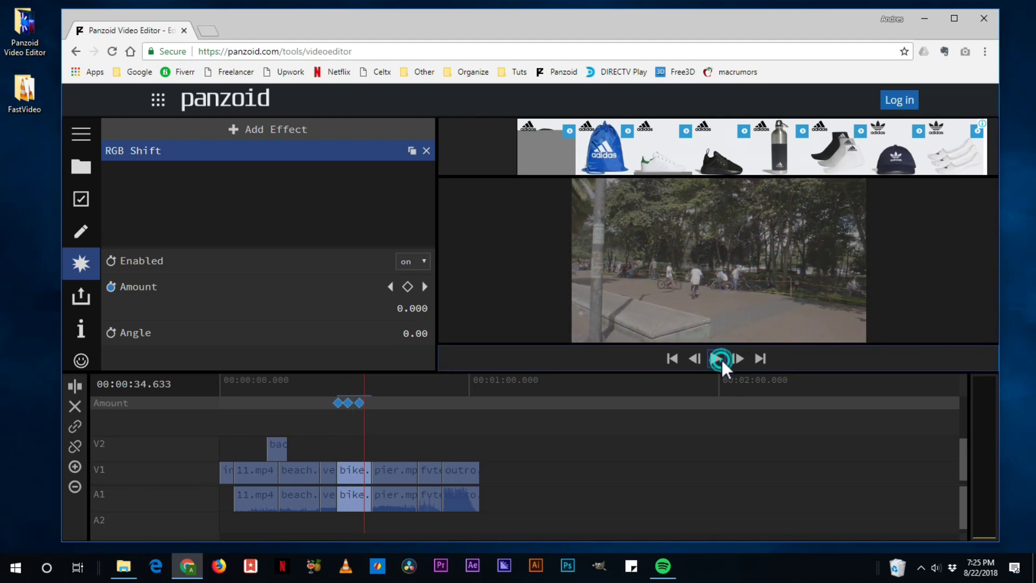
Step: Lower the volume of the pier clip to 0.25
{"action": "left_click", "coordinate": [377, 384]}
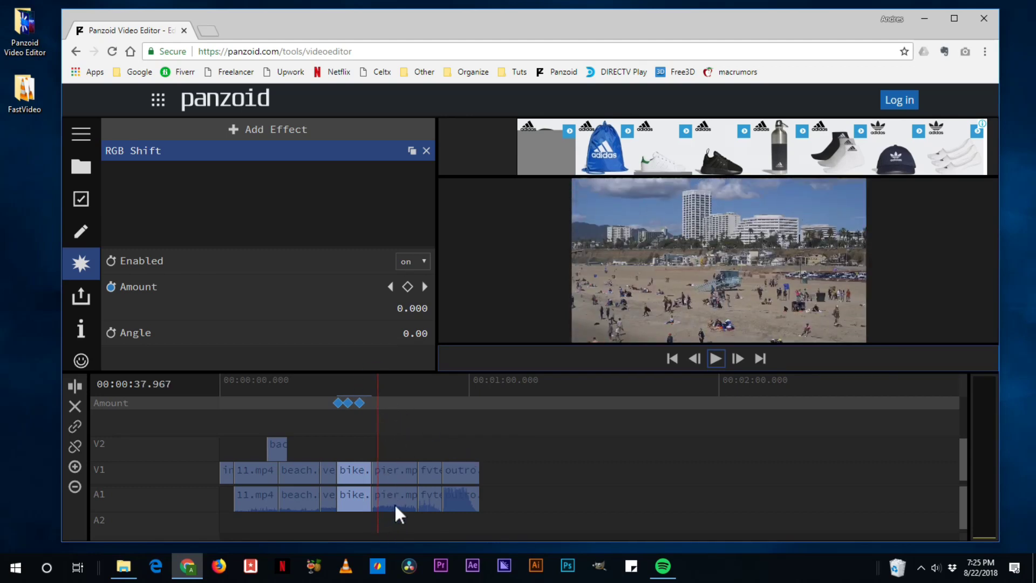
{"action": "left_click", "coordinate": [393, 382]}
{"action": "left_click", "coordinate": [395, 500]}
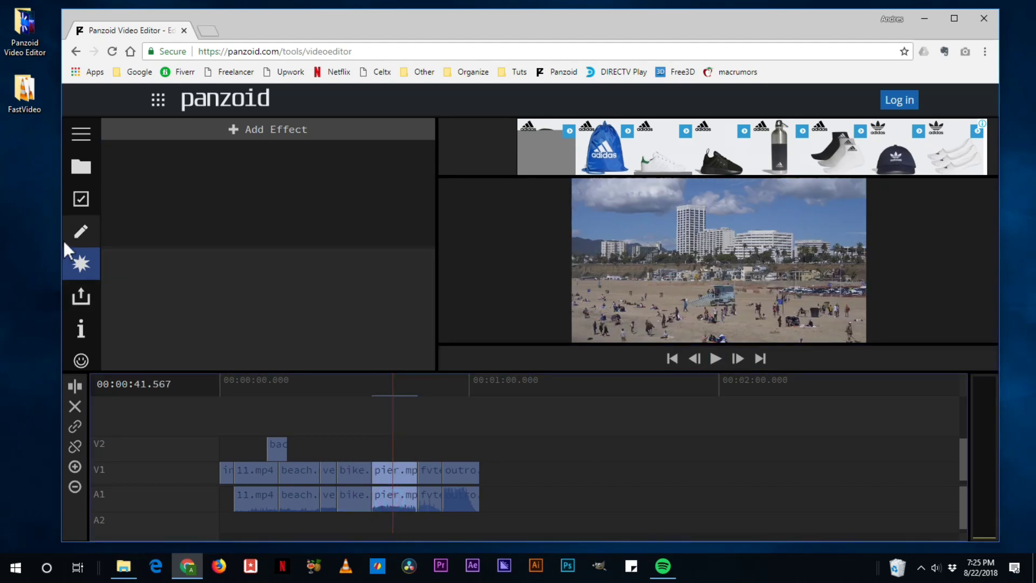
{"action": "left_click", "coordinate": [80, 233]}
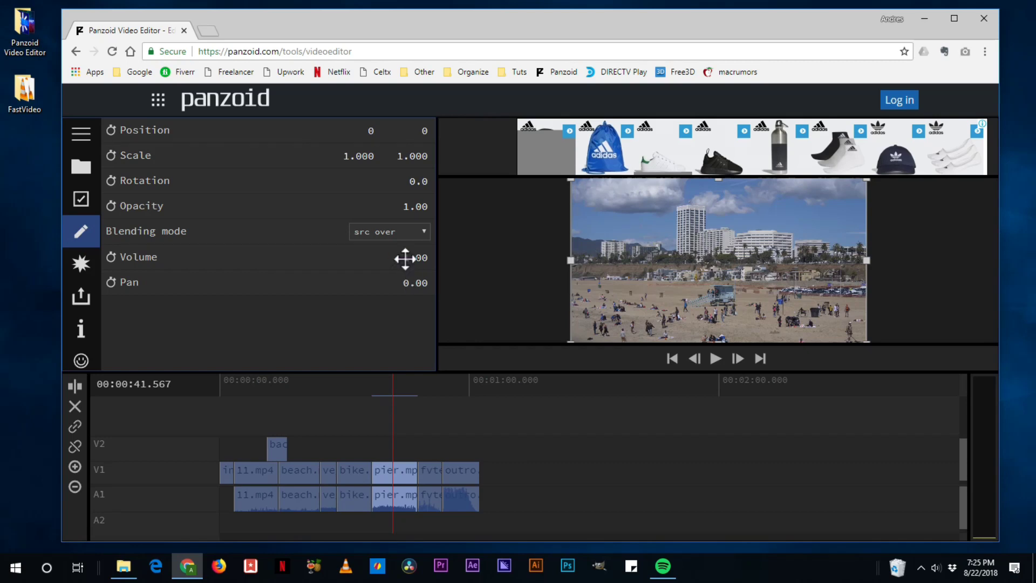
{"action": "left_click_drag", "start_coordinate": [405, 258], "coordinate": [113, 251]}
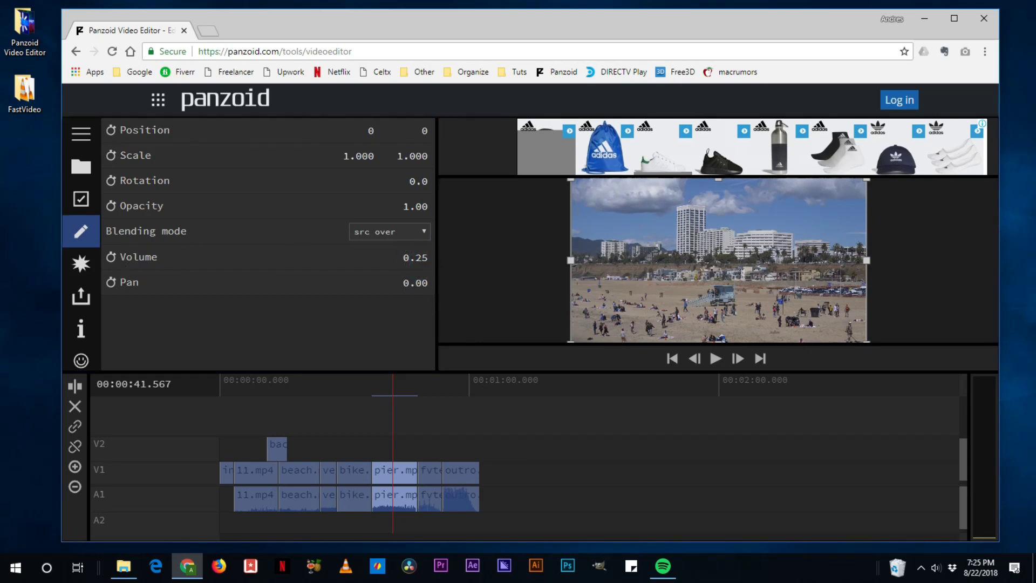
Step: Add the Glitch effect to the pier clip, with the playhead at 00:00:40.467, and show its settings
{"action": "left_click", "coordinate": [410, 380]}
{"action": "left_click_drag", "start_coordinate": [377, 378], "coordinate": [390, 378]}
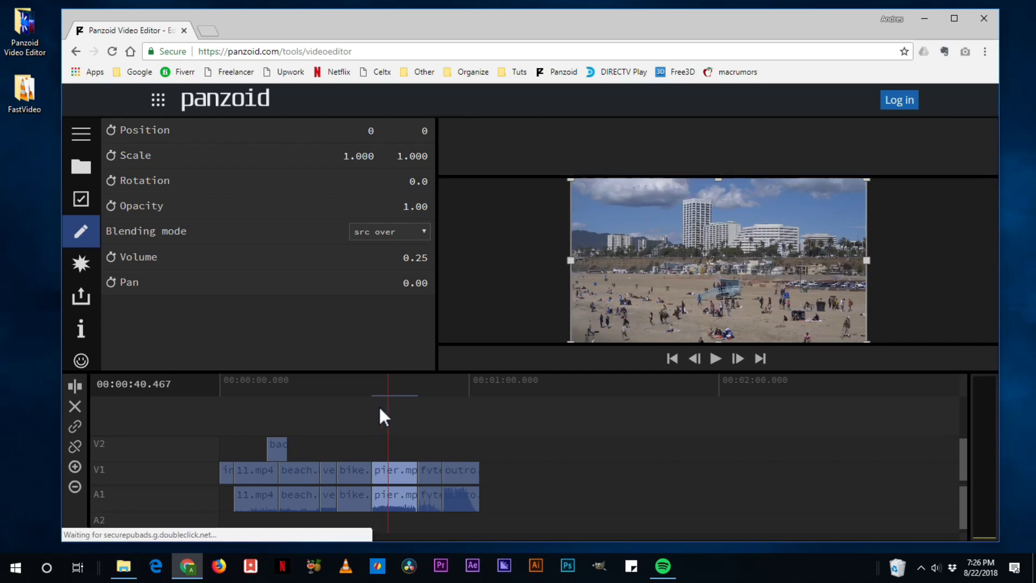
{"action": "left_click", "coordinate": [78, 264]}
{"action": "left_click", "coordinate": [288, 130]}
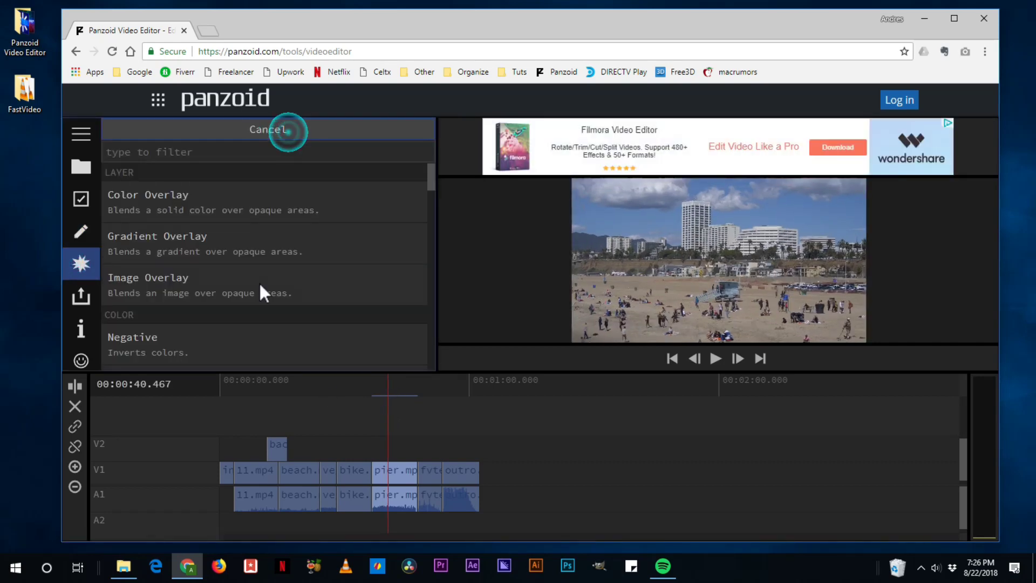
{"action": "scroll", "coordinate": [238, 302], "scroll_direction": "down", "scroll_amount": 10}
{"action": "scroll", "coordinate": [215, 296], "scroll_direction": "down", "scroll_amount": 3}
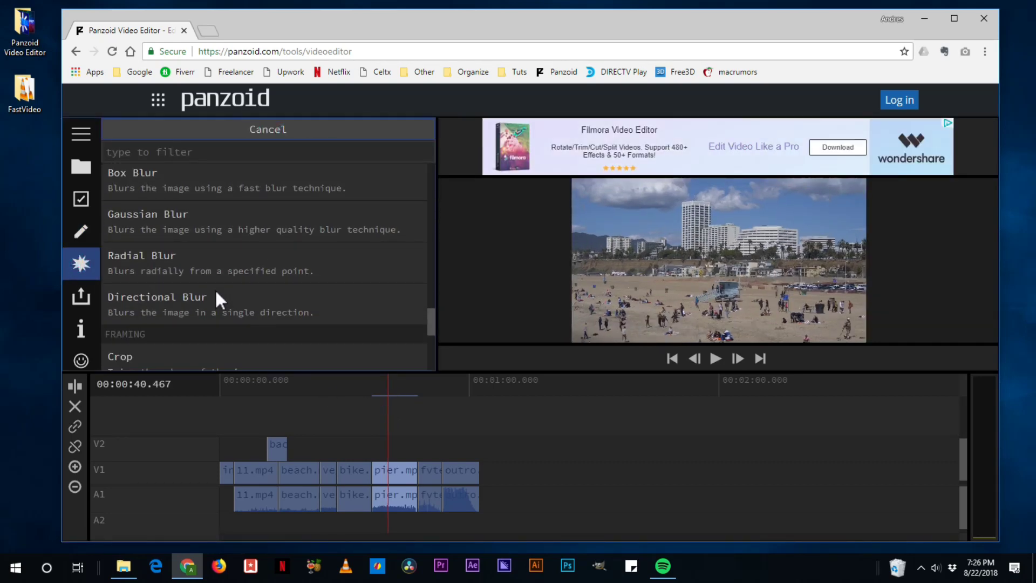
{"action": "scroll", "coordinate": [215, 290], "scroll_direction": "up", "scroll_amount": 2}
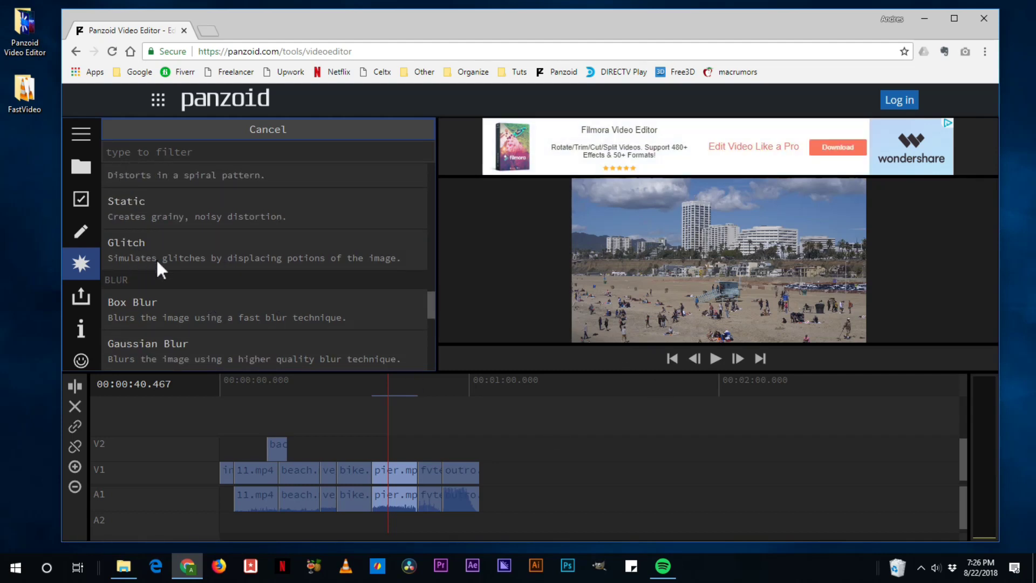
{"action": "left_click", "coordinate": [139, 245]}
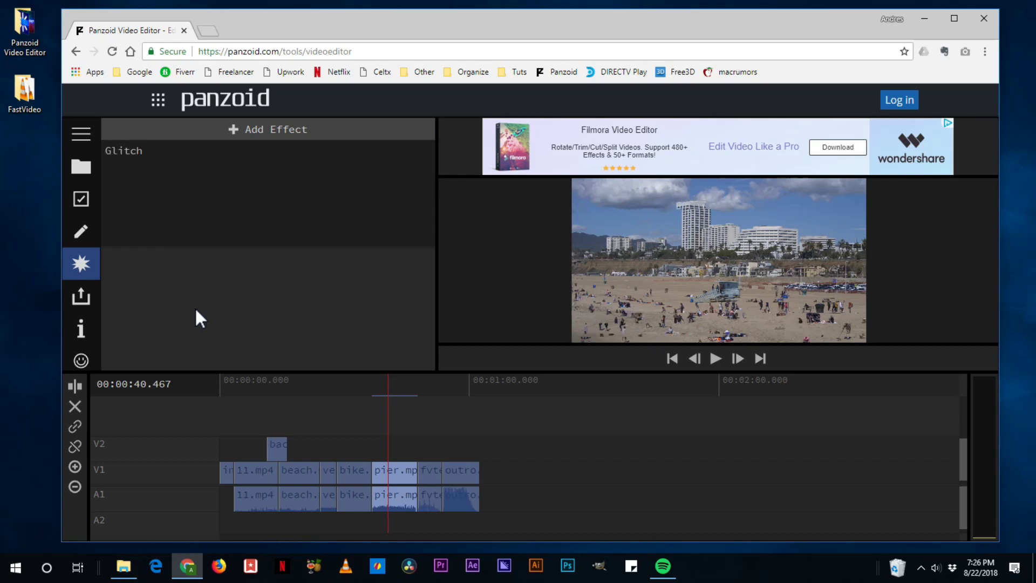
{"action": "left_click", "coordinate": [123, 153]}
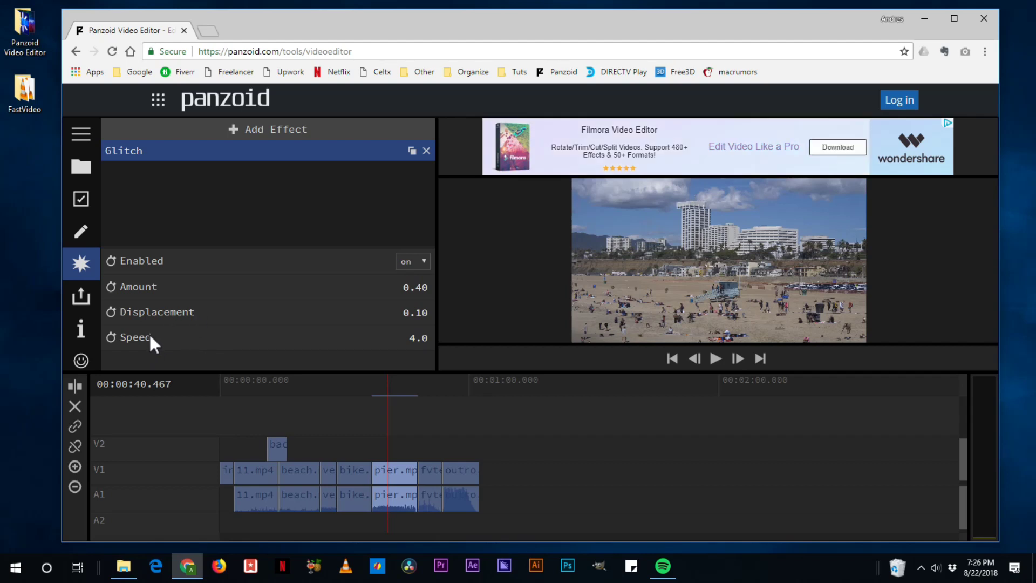
Step: Keyframe the Glitch effect's Enabled property as on at 00:00:38.900
{"action": "left_click", "coordinate": [386, 380]}
{"action": "left_click_drag", "start_coordinate": [382, 387], "coordinate": [381, 387]}
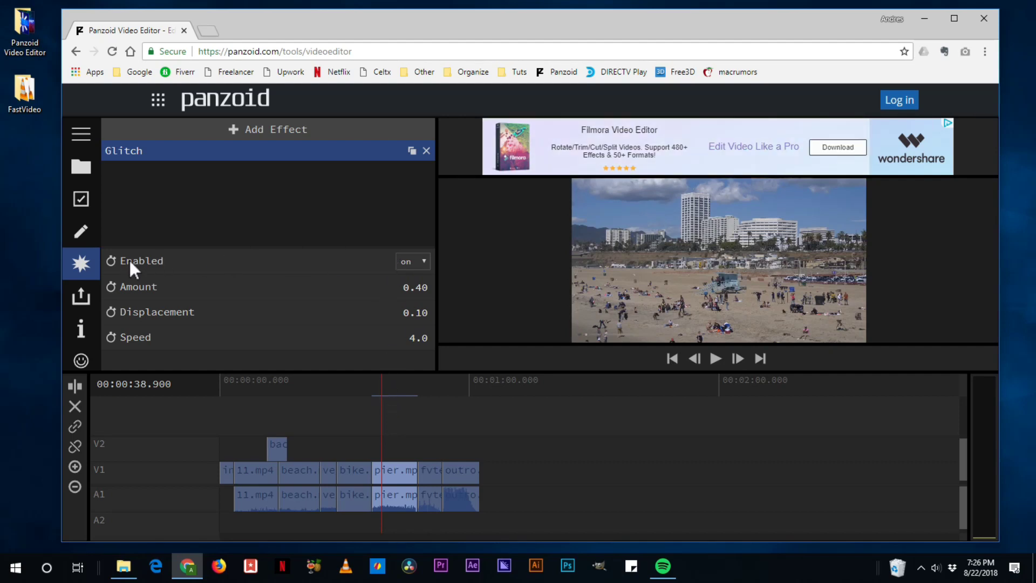
{"action": "left_click", "coordinate": [111, 261]}
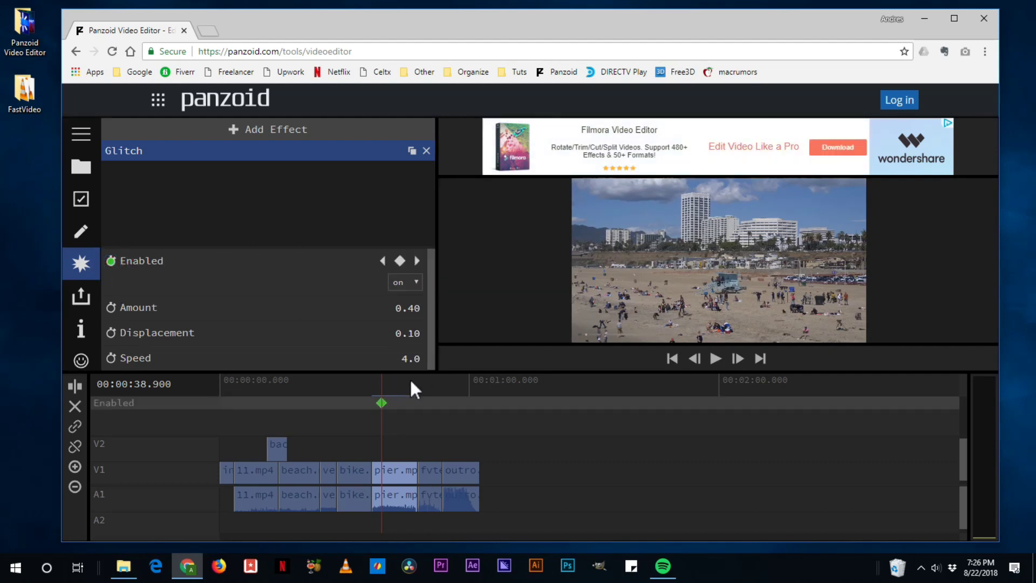
Step: Add an Enabled keyframe at 00:00:40.167 that switches the Glitch effect off
{"action": "left_click", "coordinate": [386, 377]}
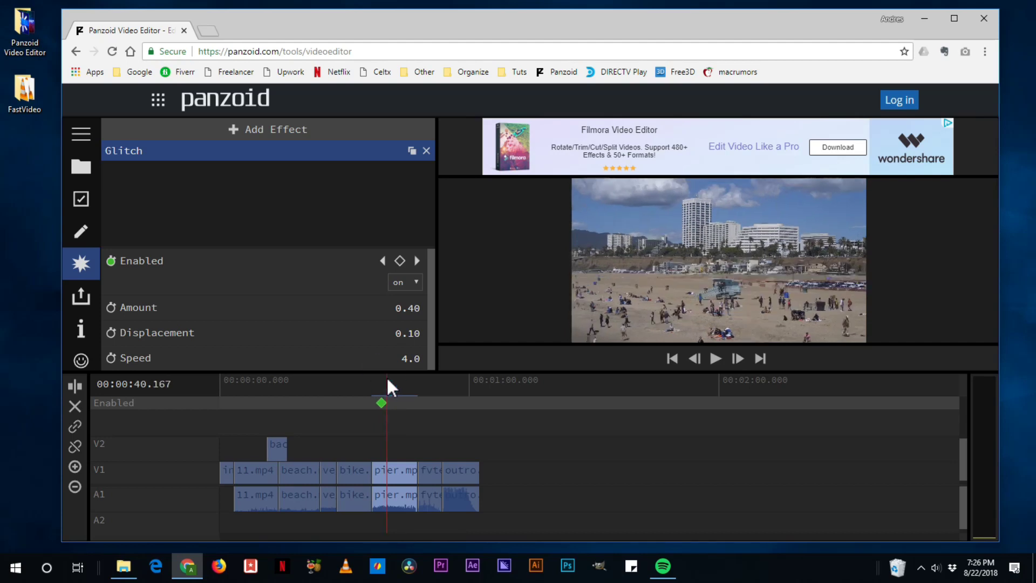
{"action": "left_click", "coordinate": [400, 260]}
{"action": "left_click", "coordinate": [419, 286]}
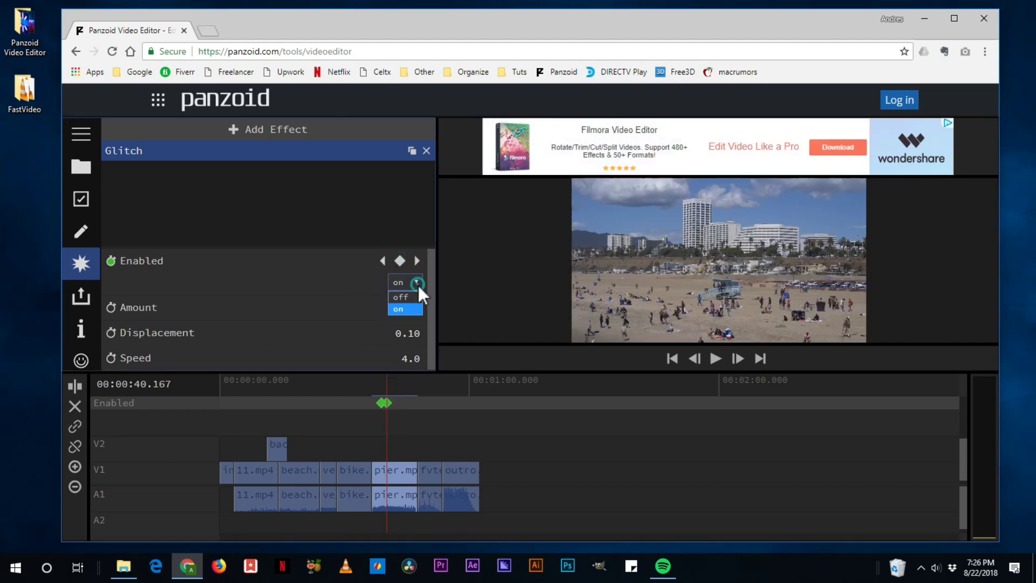
{"action": "left_click", "coordinate": [412, 298]}
Step: Play back the pier clip's Glitch effect from 00:00:35.967, just before the clip begins
{"action": "left_click", "coordinate": [370, 380]}
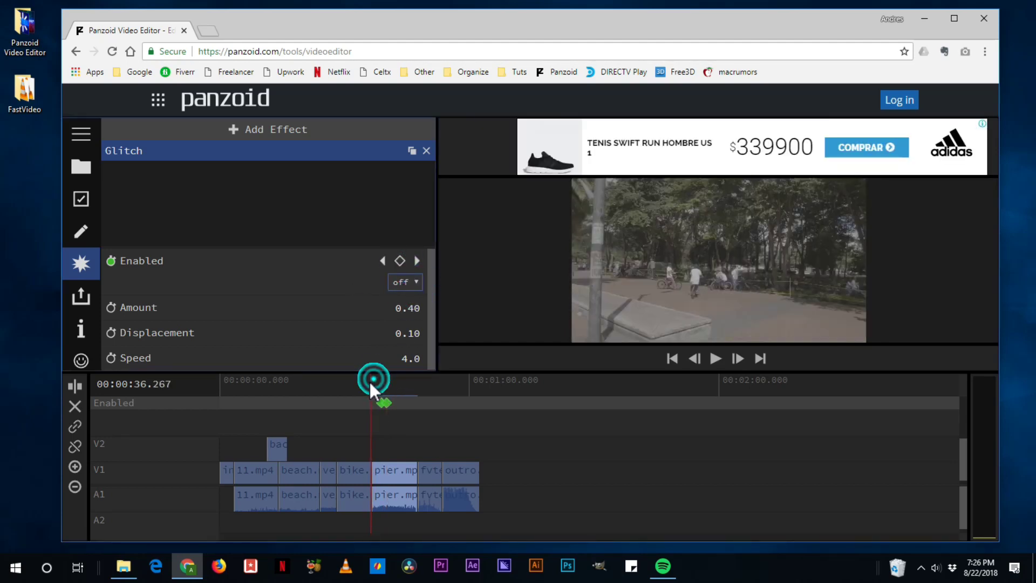
{"action": "key", "text": "space"}
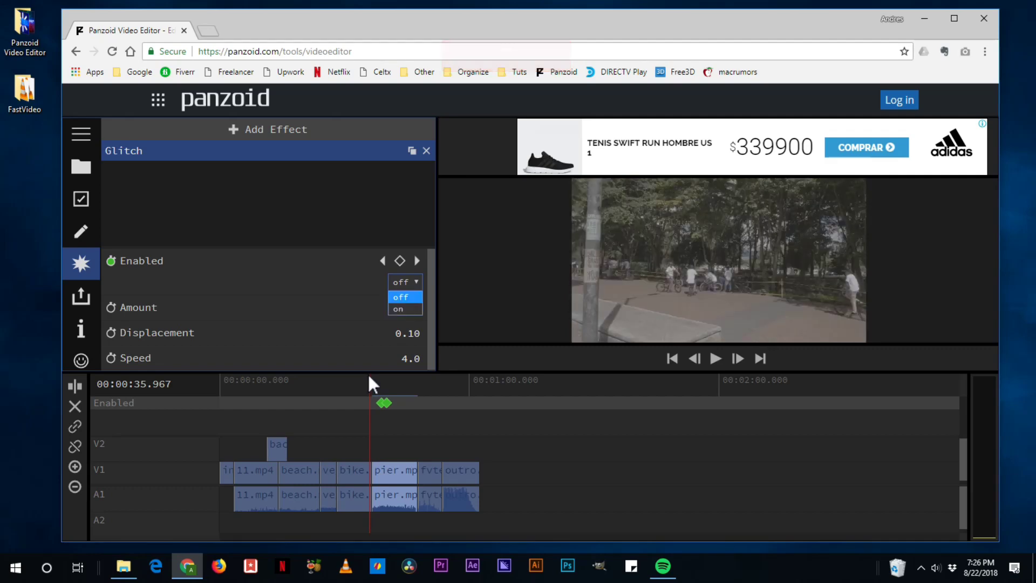
{"action": "left_click", "coordinate": [715, 357]}
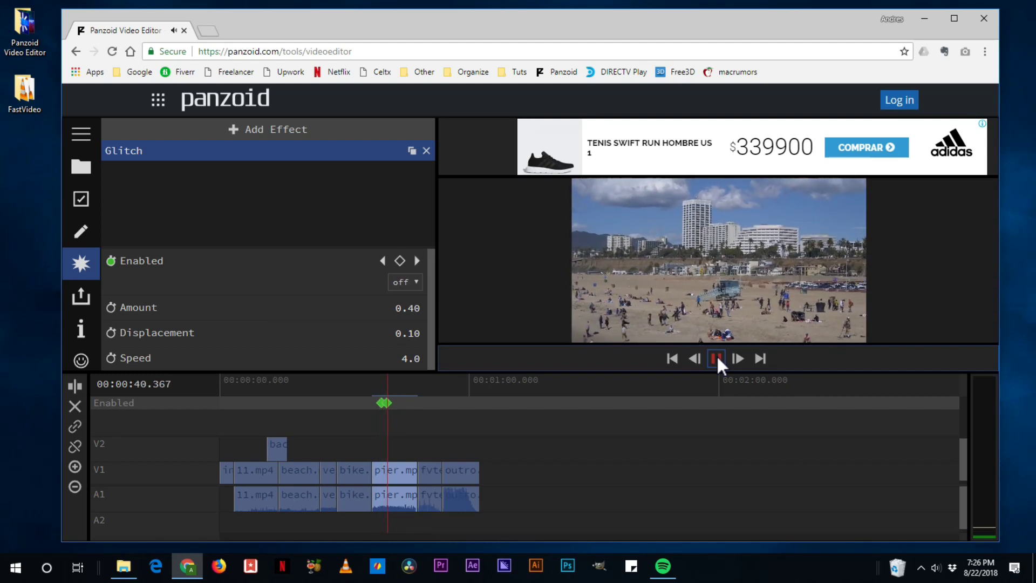
Step: Stop playback, move the playhead to 00:00:55.267 and set the outro clip's Scale to 1.035 on both axes
{"action": "left_click", "coordinate": [717, 356]}
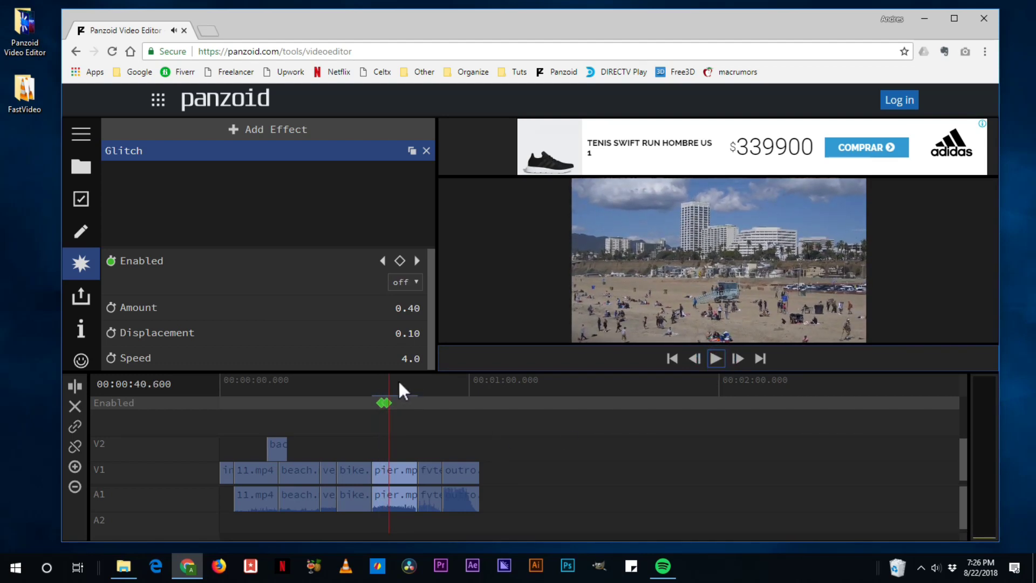
{"action": "left_click_drag", "start_coordinate": [400, 381], "coordinate": [449, 393]}
{"action": "left_click", "coordinate": [428, 475]}
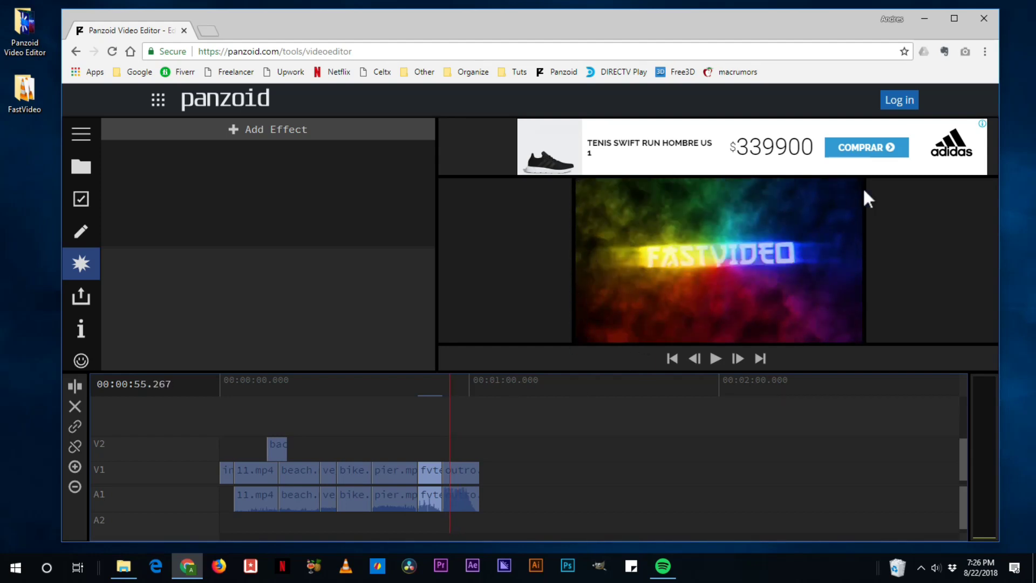
{"action": "left_click", "coordinate": [462, 474]}
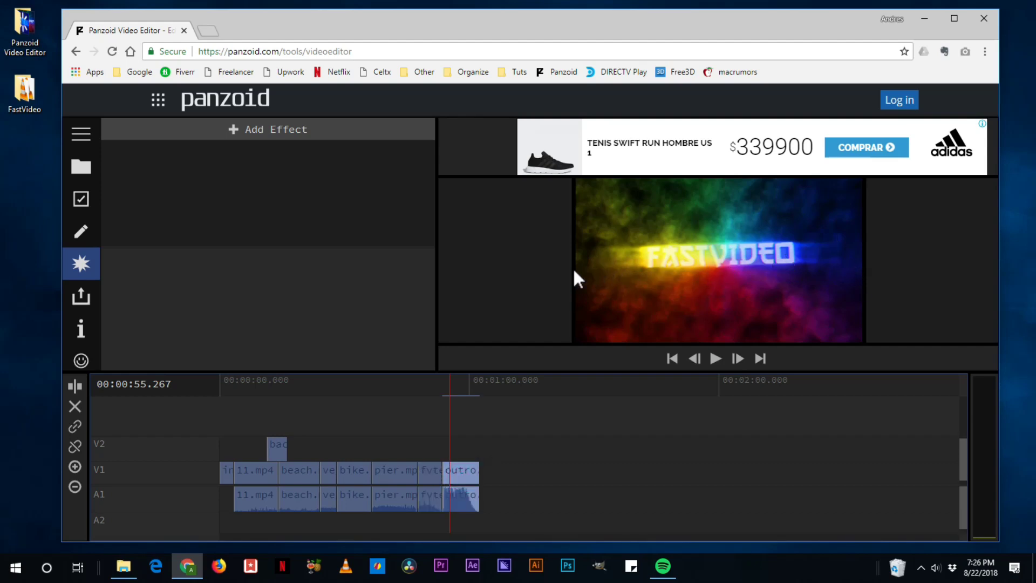
{"action": "left_click", "coordinate": [73, 231]}
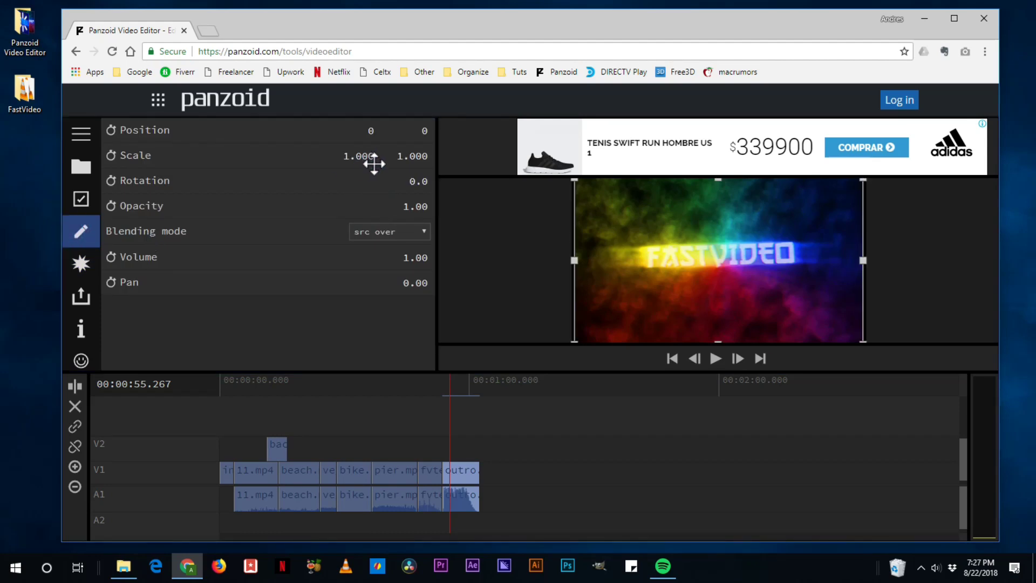
{"action": "left_click", "coordinate": [370, 161]}
{"action": "mouse_move", "coordinate": [370, 164]}
{"action": "left_mouse_down"}
{"action": "mouse_move", "coordinate": [363, 154]}
{"action": "mouse_move", "coordinate": [347, 176]}
{"action": "mouse_move", "coordinate": [375, 155]}
{"action": "mouse_move", "coordinate": [389, 162]}
{"action": "mouse_move", "coordinate": [364, 157]}
{"action": "left_mouse_up"}
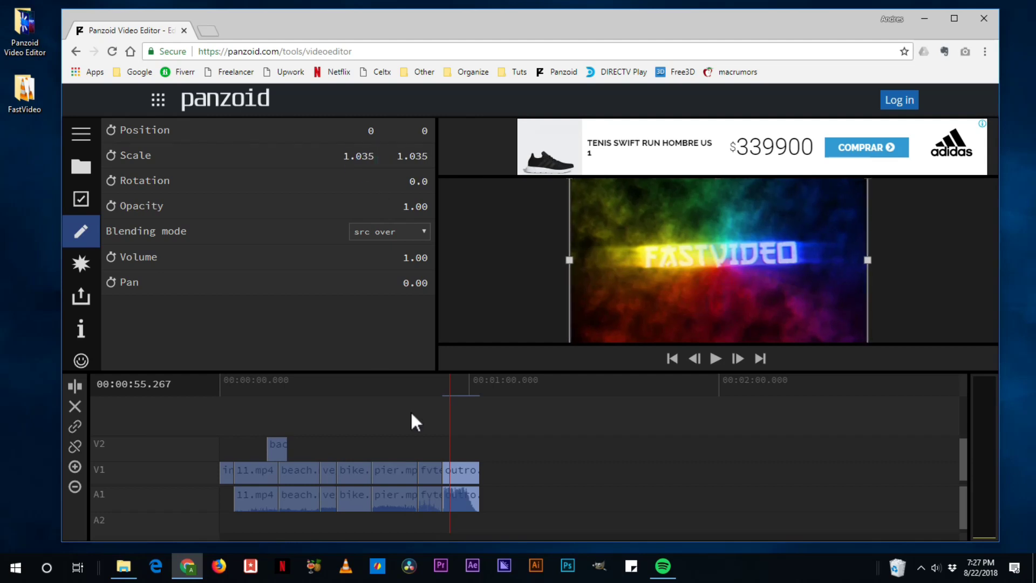
Step: Check the scaled outro at 00:00:58.067 with no clip selected and return the playhead to 00:00:46.833 over the pier clip
{"action": "left_click", "coordinate": [461, 383]}
{"action": "left_click", "coordinate": [542, 443]}
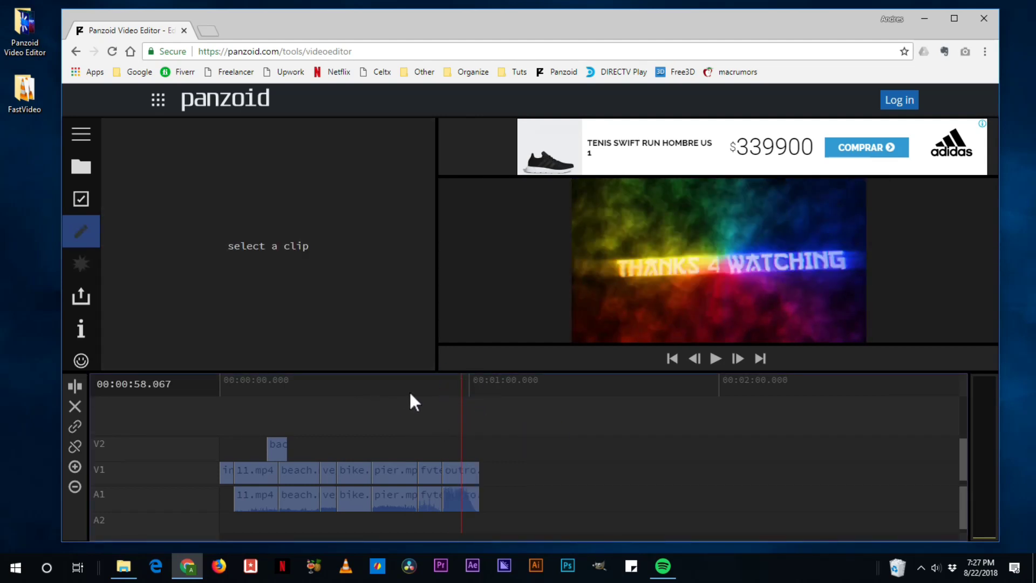
{"action": "mouse_move", "coordinate": [410, 394]}
{"action": "left_mouse_down"}
{"action": "mouse_move", "coordinate": [431, 384]}
{"action": "mouse_move", "coordinate": [316, 392]}
{"action": "mouse_move", "coordinate": [410, 405]}
{"action": "mouse_move", "coordinate": [399, 407]}
{"action": "left_mouse_up"}
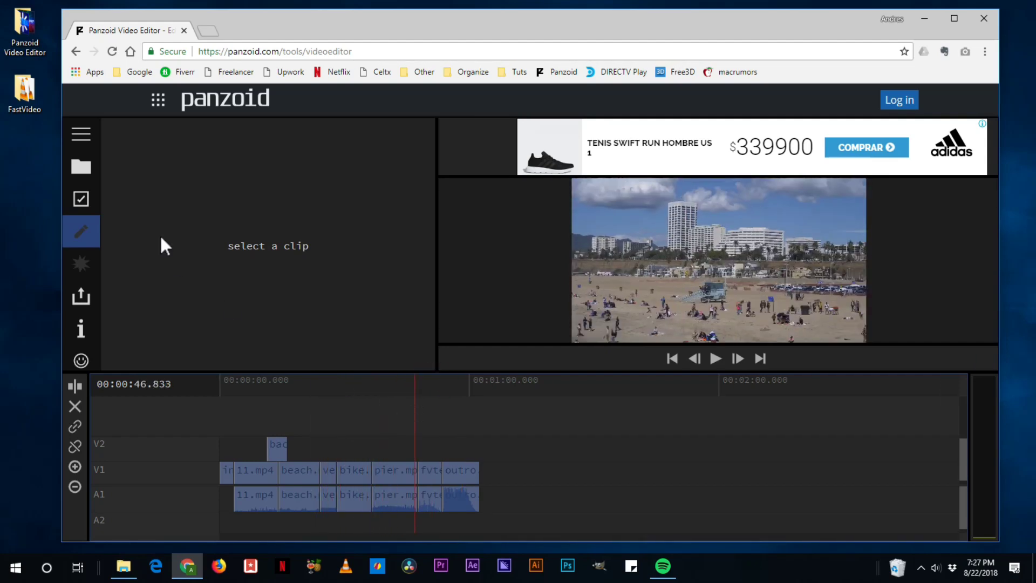
Step: Show the project media and look over the available items, including the Text generator
{"action": "left_click", "coordinate": [79, 166]}
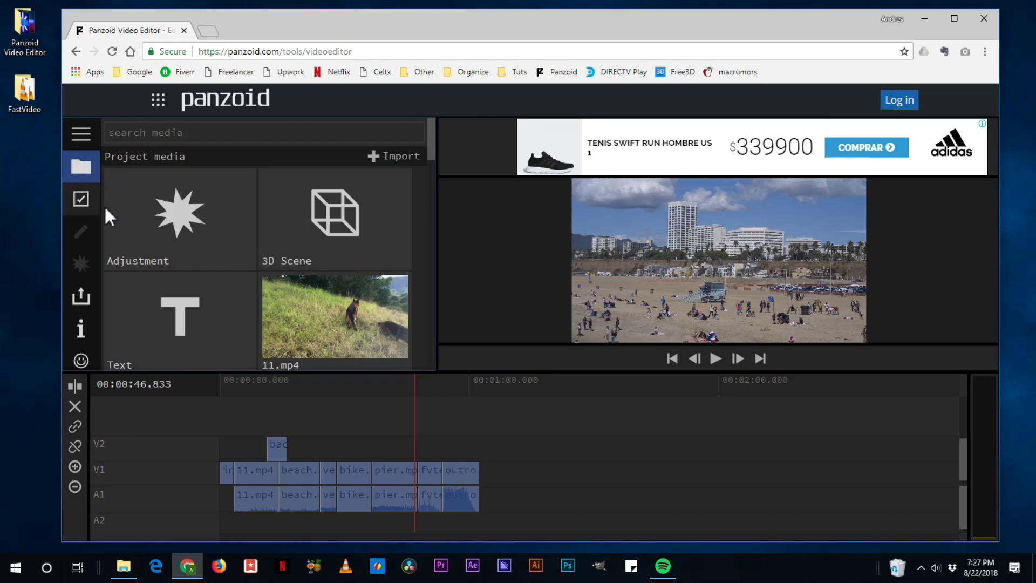
{"action": "scroll", "coordinate": [183, 324], "scroll_direction": "down", "scroll_amount": 2}
{"action": "scroll", "coordinate": [162, 282], "scroll_direction": "up", "scroll_amount": 2}
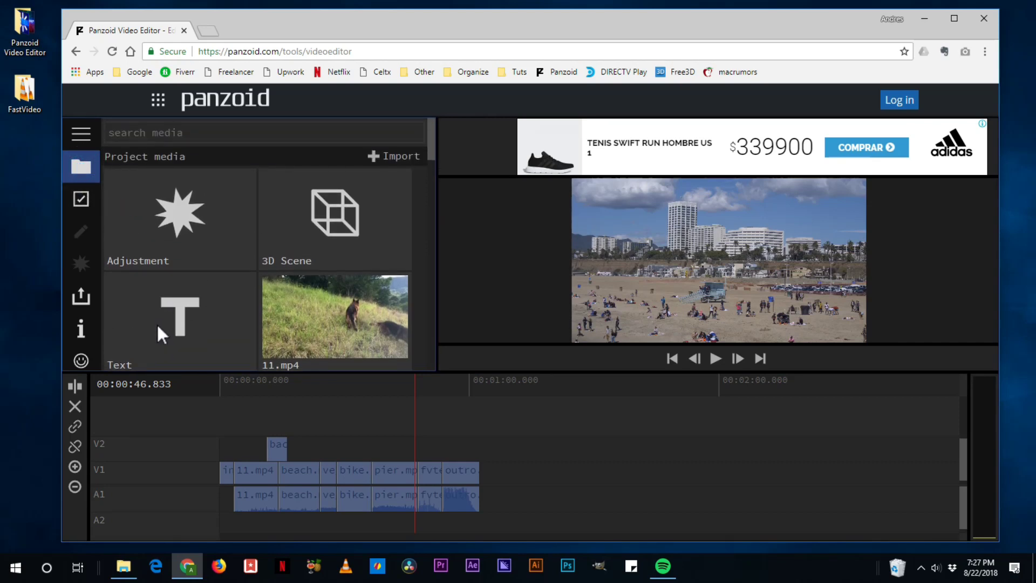
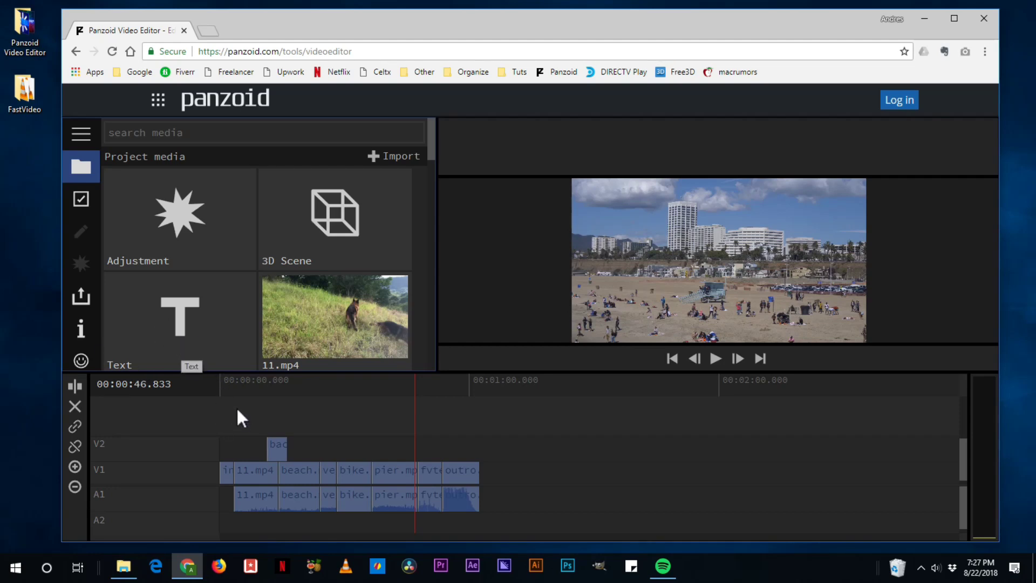
Step: Move the playhead to 00:00:04.033, near the start of the 11.mp4 clip
{"action": "left_click_drag", "start_coordinate": [246, 384], "coordinate": [237, 386]}
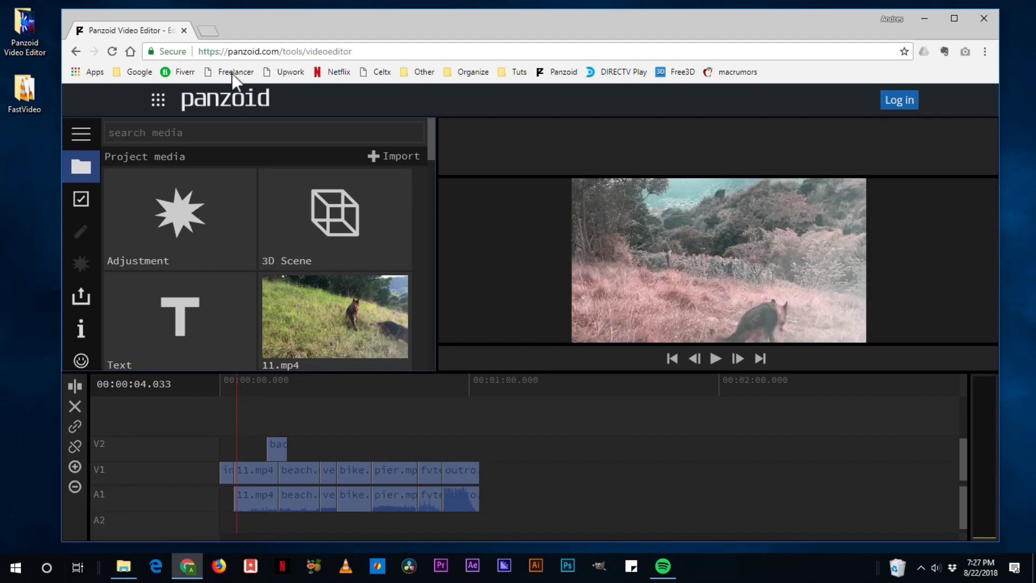
Step: Open My Drive from the Google bookmarks in a new tab and detach it into a separate window beside the editor
{"action": "left_click", "coordinate": [211, 31]}
{"action": "left_click", "coordinate": [135, 72]}
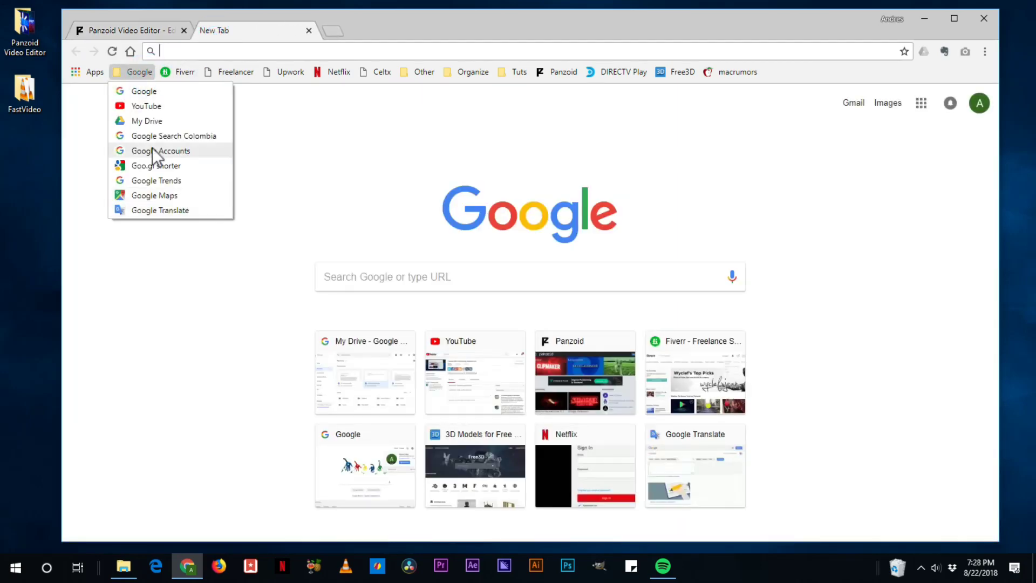
{"action": "left_click", "coordinate": [153, 121]}
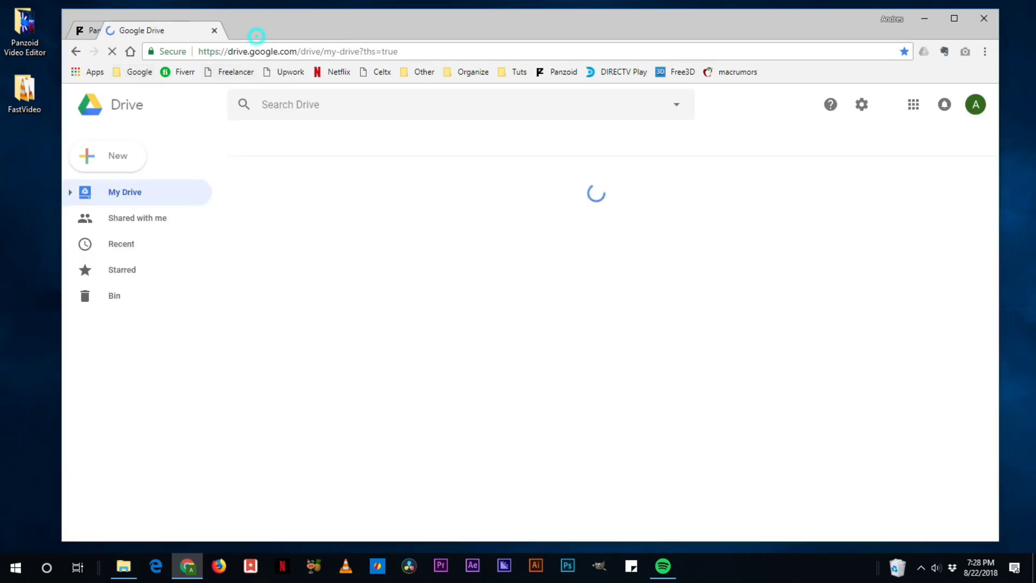
{"action": "left_click_drag", "start_coordinate": [256, 37], "coordinate": [0, 34]}
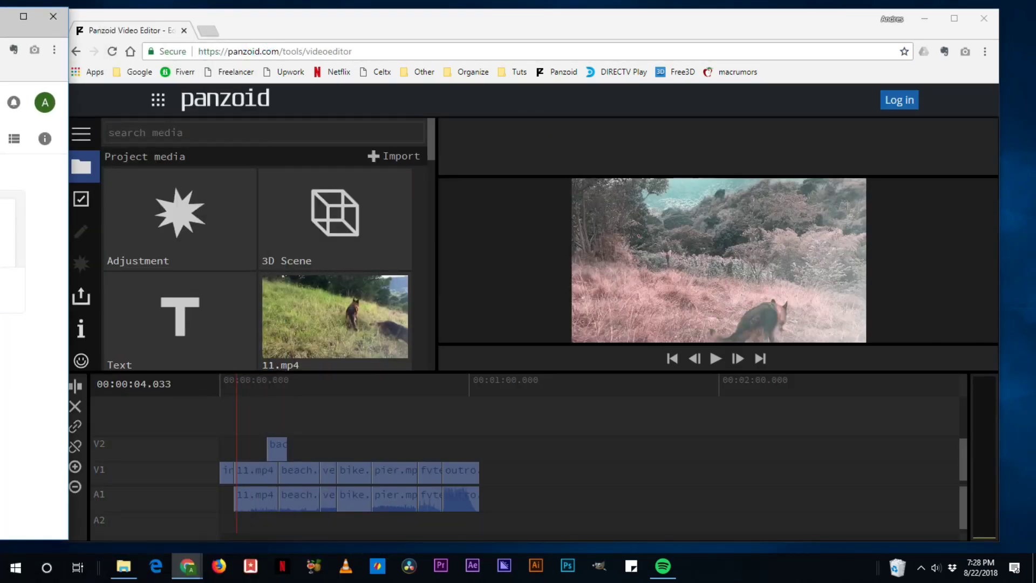
Step: Add a Text clip to track V2 above 11.mp4 and move the playhead to 00:00:07.167 to preview it
{"action": "scroll", "coordinate": [205, 324], "scroll_direction": "down", "scroll_amount": 1}
{"action": "left_click_drag", "start_coordinate": [205, 324], "coordinate": [241, 455]}
{"action": "left_click", "coordinate": [248, 380]}
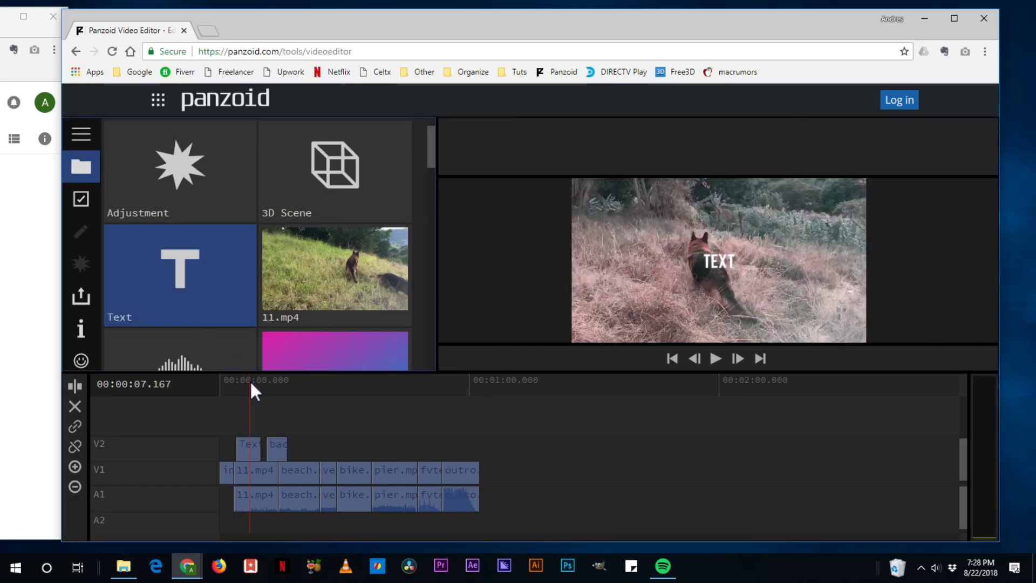
Step: Change the text of the new V2 text clip to "panzoid"
{"action": "left_click", "coordinate": [247, 451]}
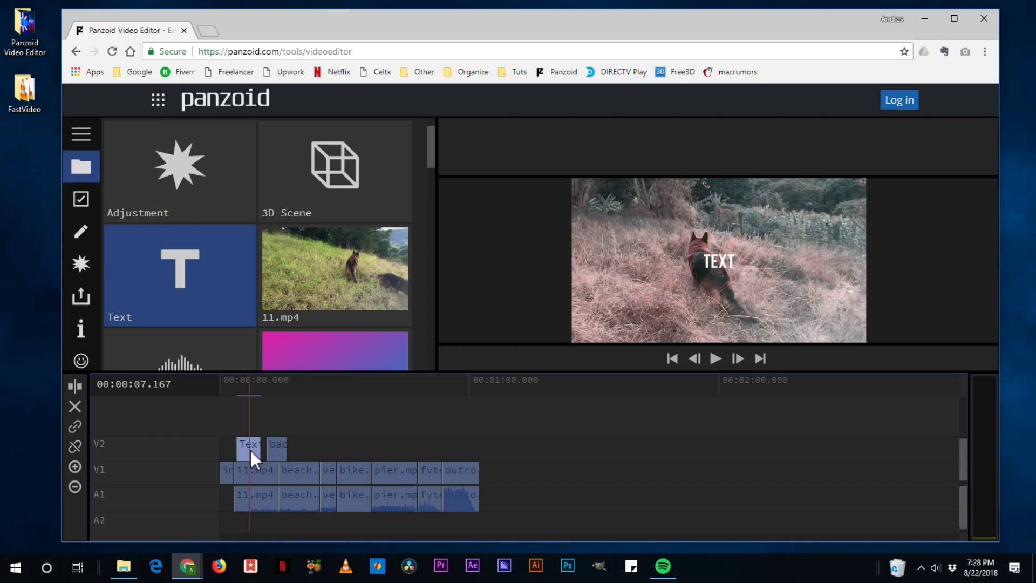
{"action": "left_click", "coordinate": [81, 234]}
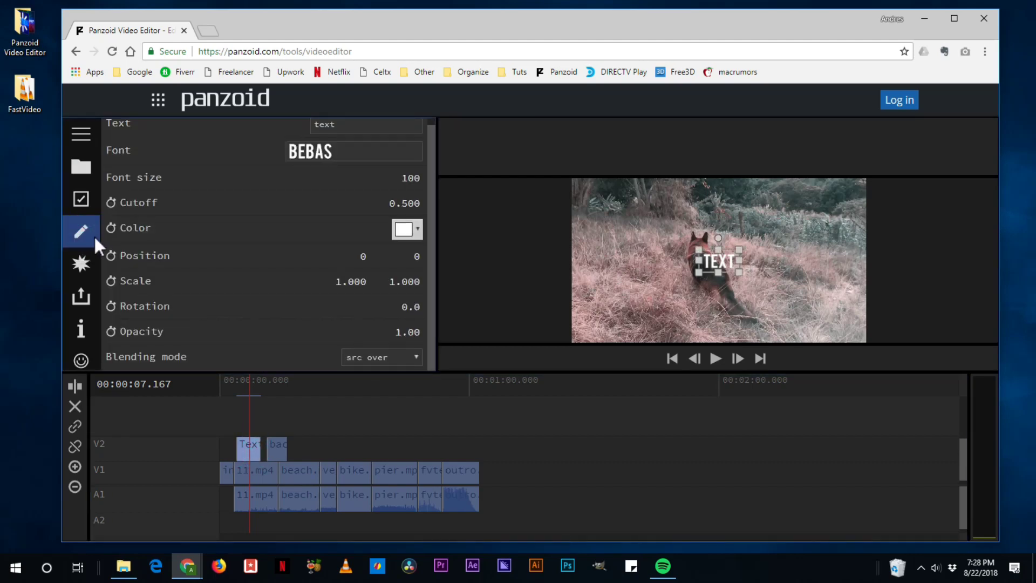
{"action": "scroll", "coordinate": [250, 242], "scroll_direction": "up", "scroll_amount": 1}
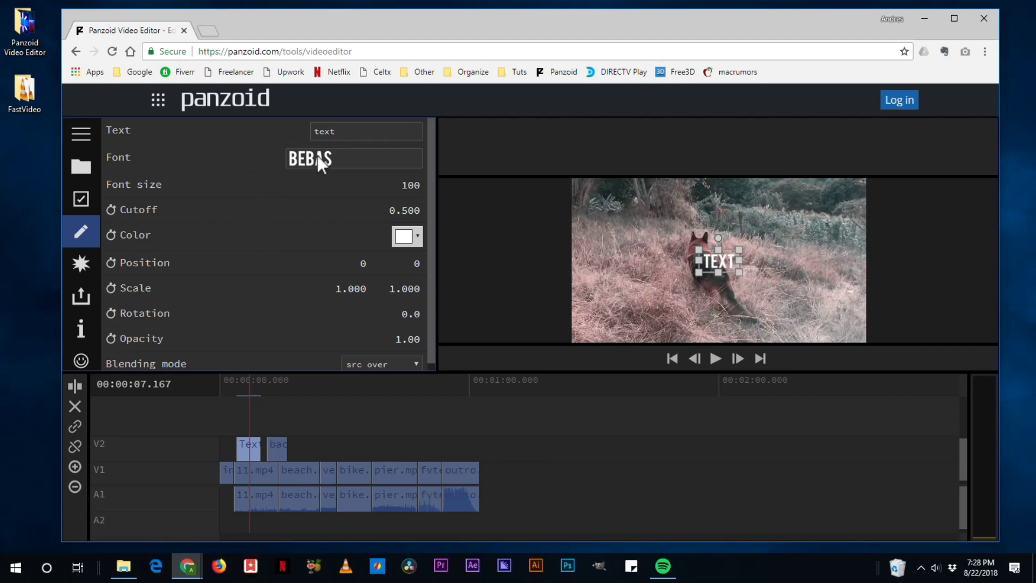
{"action": "double_click", "coordinate": [342, 131]}
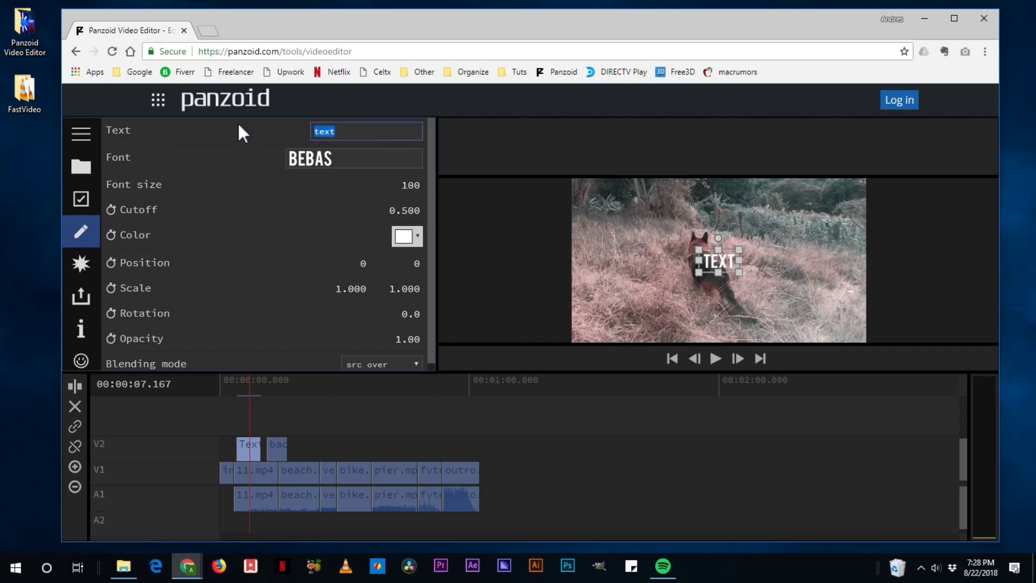
{"action": "type", "text": "P"}
{"action": "key", "text": "BackSpace"}
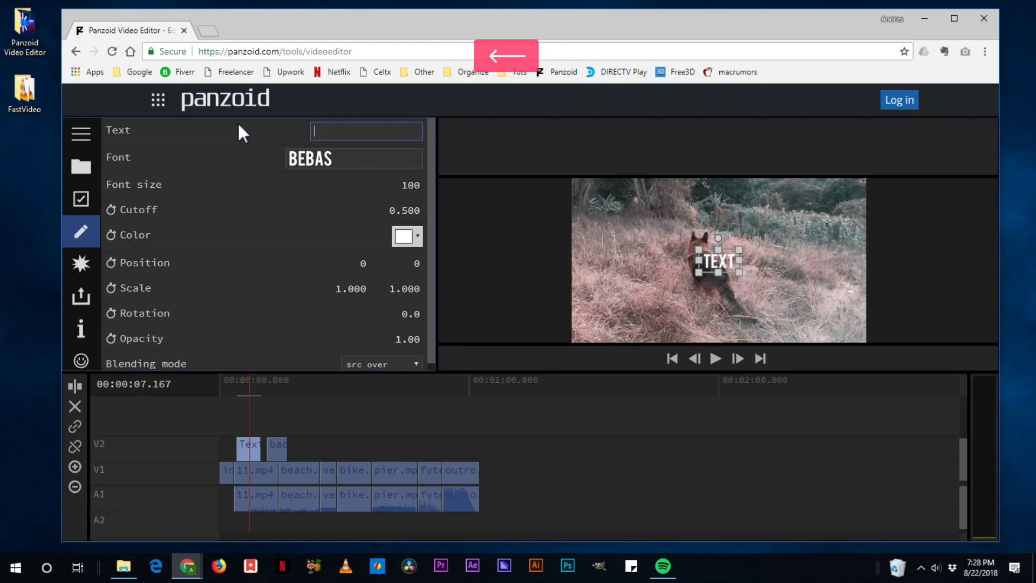
{"action": "type", "text": "panz"}
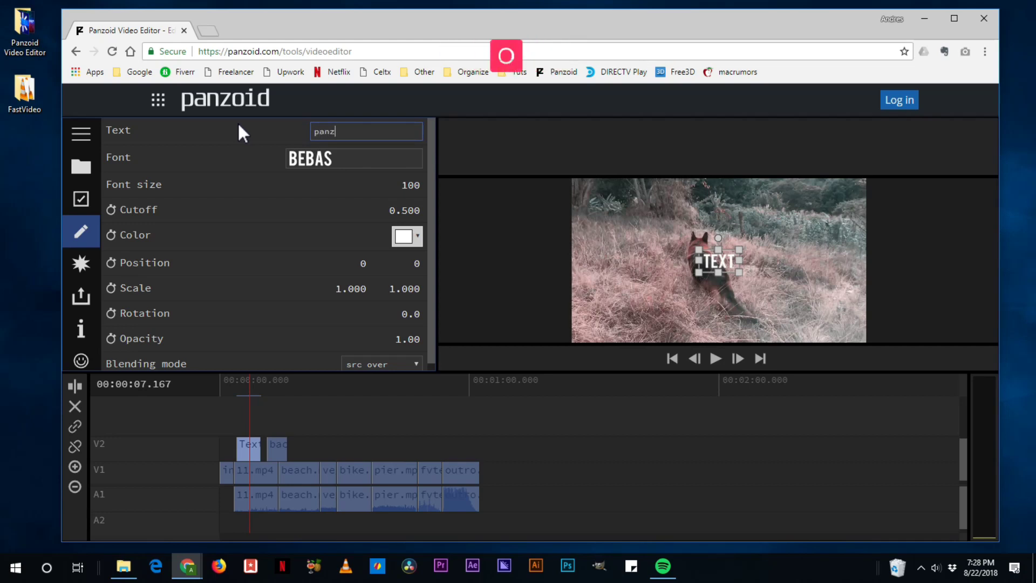
{"action": "type", "text": "oid"}
{"action": "key", "text": "Return"}
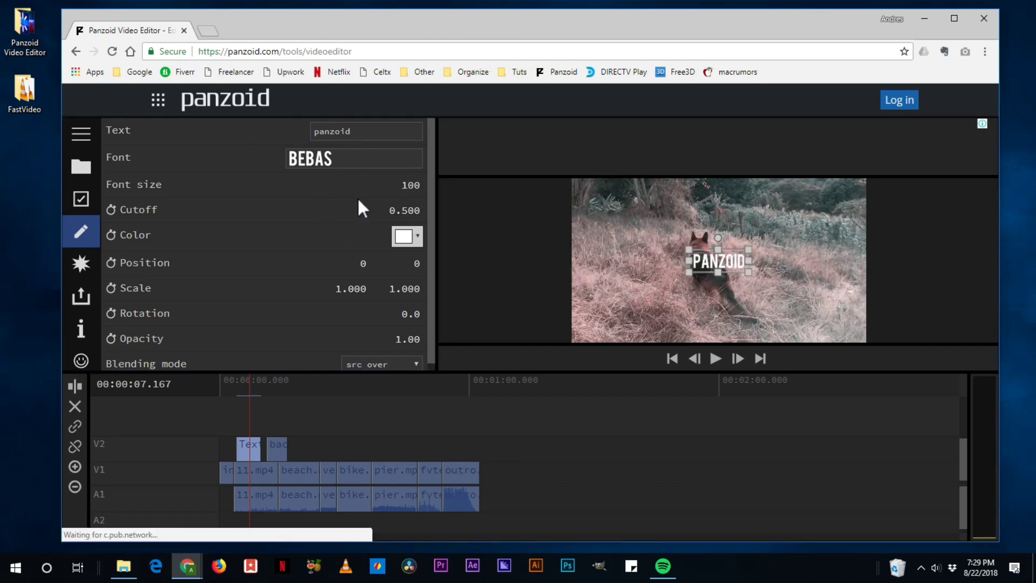
Step: Set the title's font size to 222 and place it in the frame's upper-right area at about 468, 333
{"action": "left_click_drag", "start_coordinate": [408, 184], "coordinate": [739, 203]}
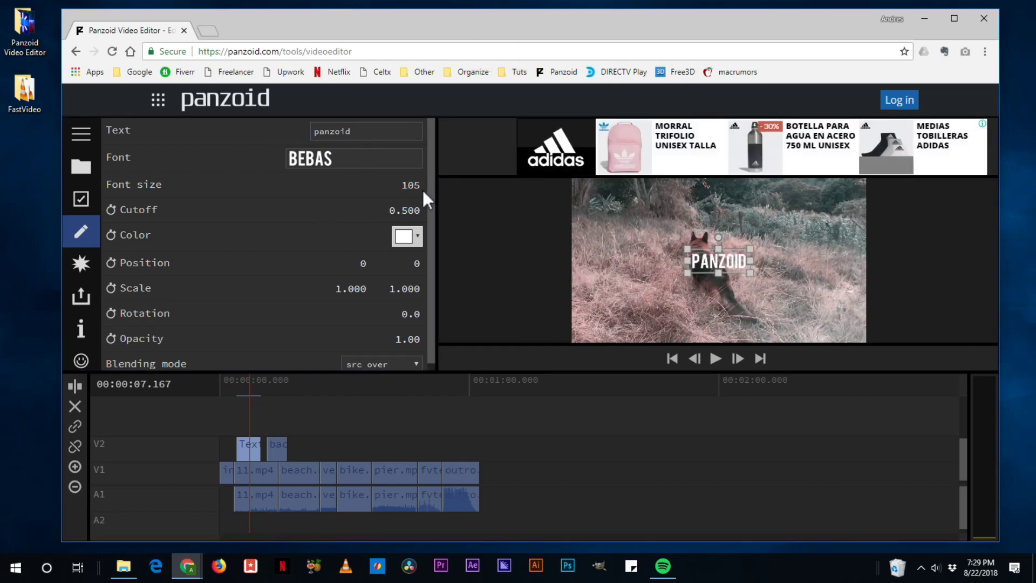
{"action": "left_click_drag", "start_coordinate": [407, 183], "coordinate": [889, 222]}
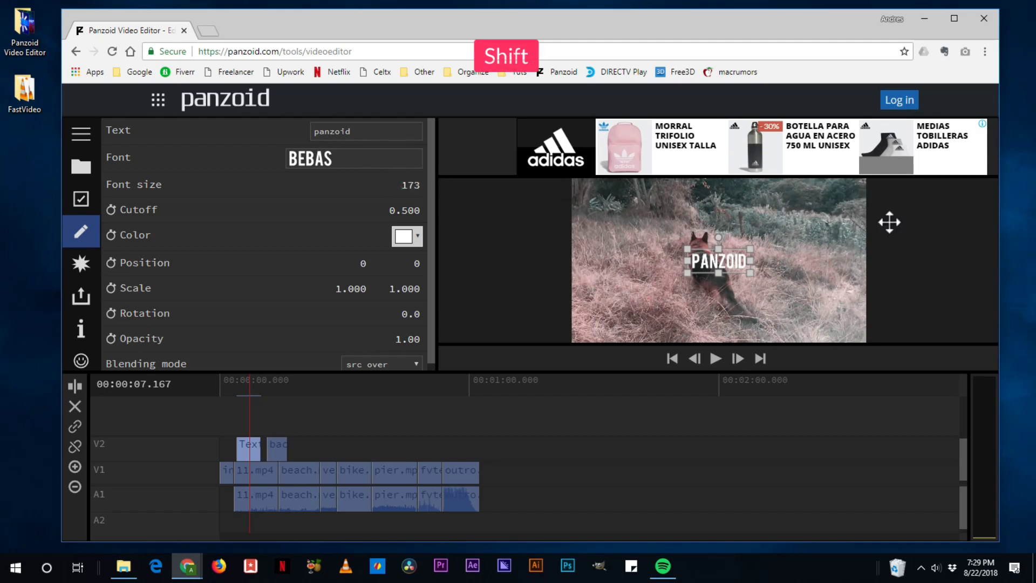
{"action": "left_click_drag", "start_coordinate": [410, 185], "coordinate": [759, 209]}
{"action": "left_click_drag", "start_coordinate": [738, 262], "coordinate": [810, 212]}
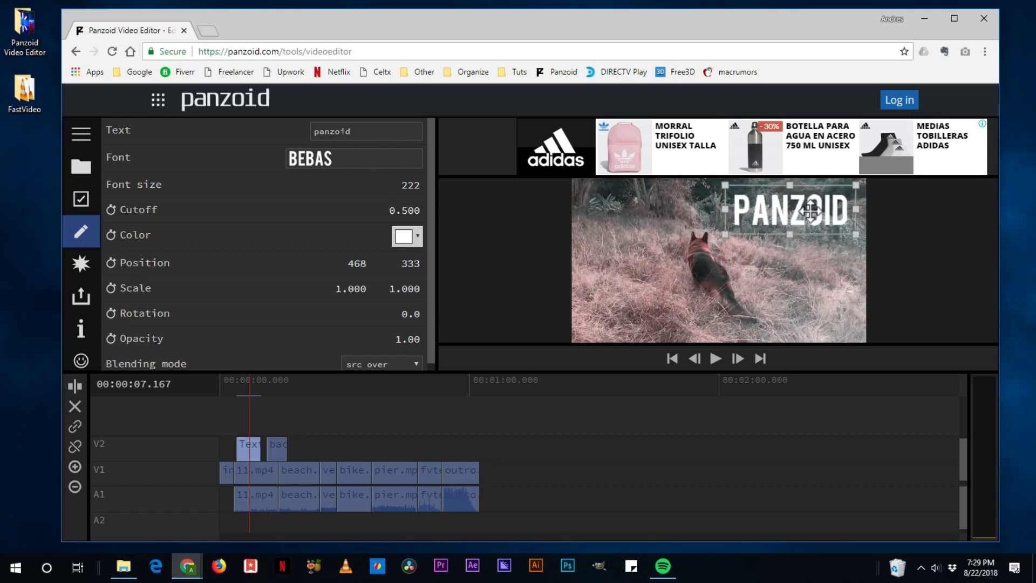
Step: Add a second Text clip on track V3 above the title clip and set its text to "capabilities test"
{"action": "left_click", "coordinate": [83, 172]}
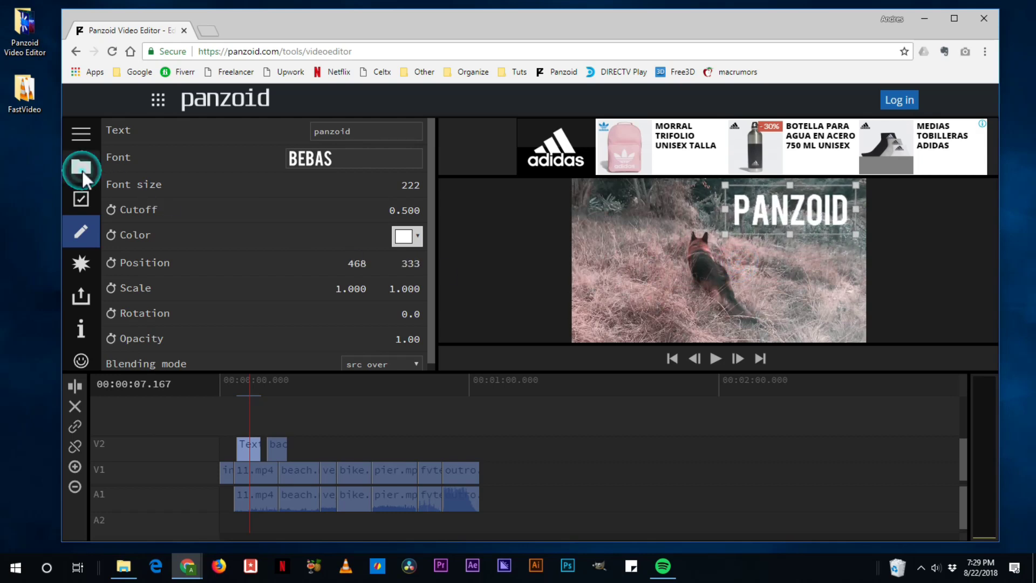
{"action": "left_click_drag", "start_coordinate": [188, 315], "coordinate": [243, 445]}
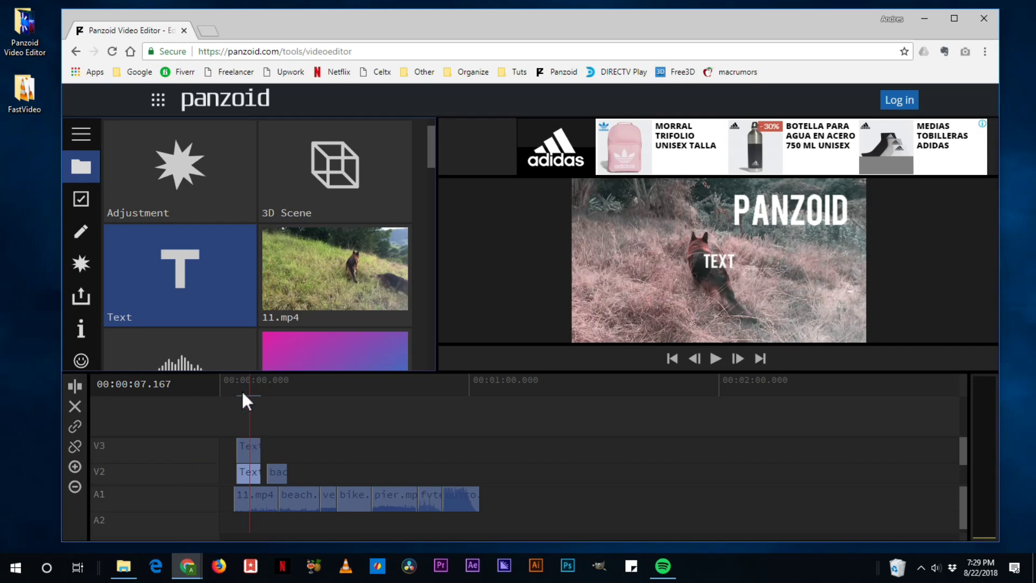
{"action": "left_click", "coordinate": [244, 447]}
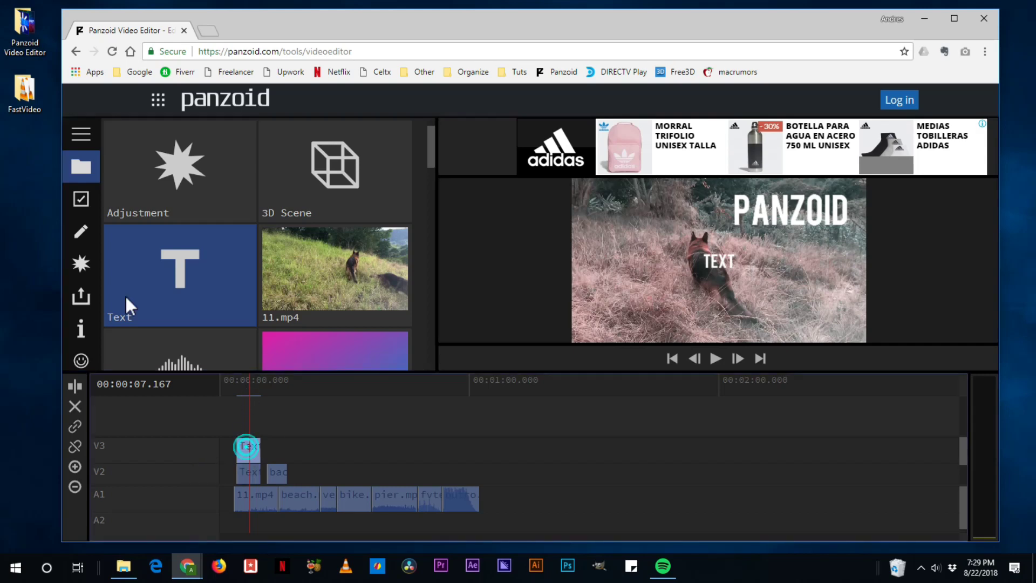
{"action": "left_click", "coordinate": [81, 232]}
{"action": "left_click", "coordinate": [328, 156]}
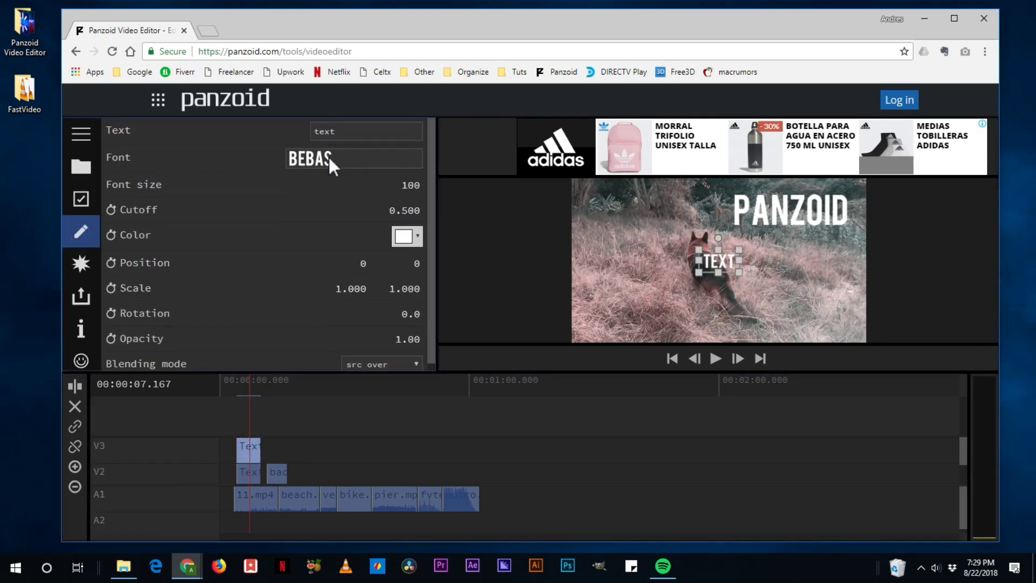
{"action": "double_click", "coordinate": [350, 131]}
{"action": "key", "text": "ctrl+c"}
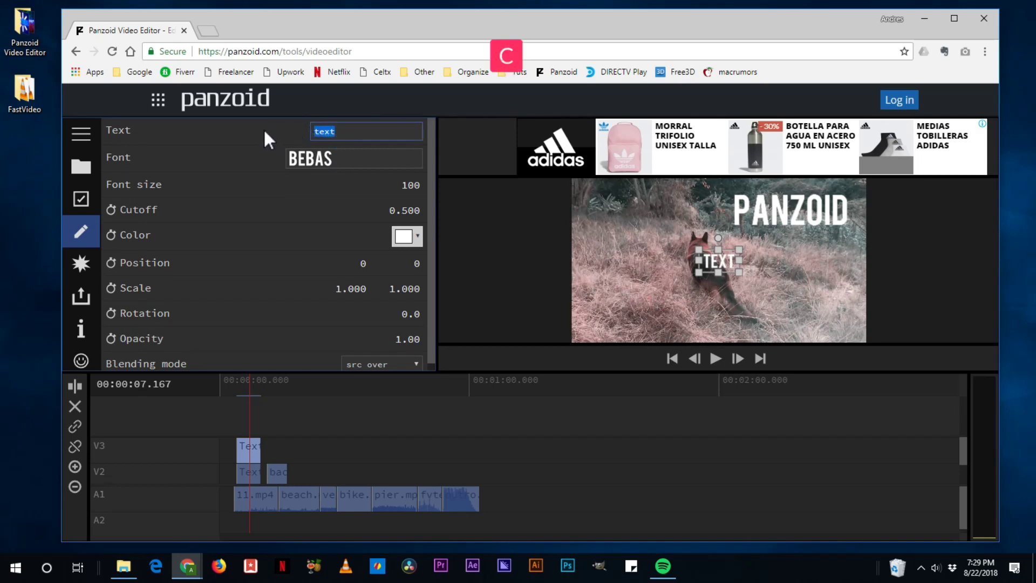
{"action": "type", "text": "capabilities test"}
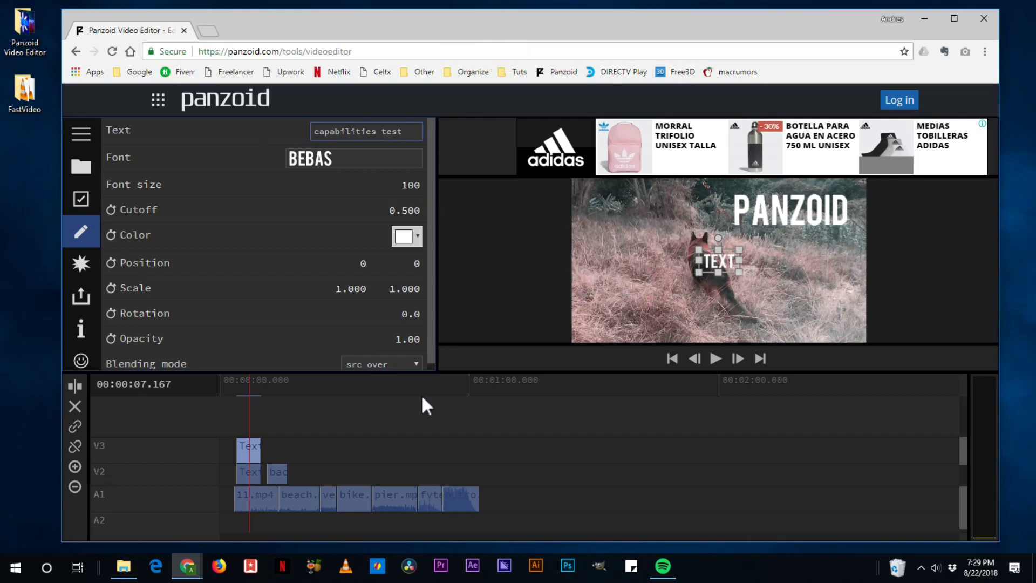
{"action": "key", "text": "Return"}
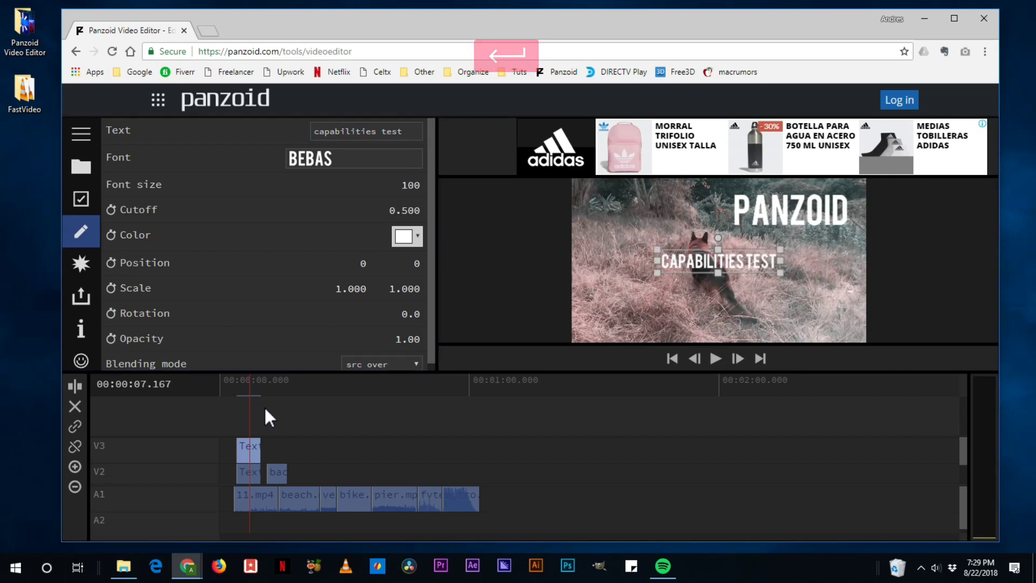
Step: Change the font of the "capabilities test" text to aero matics
{"action": "left_click", "coordinate": [305, 157]}
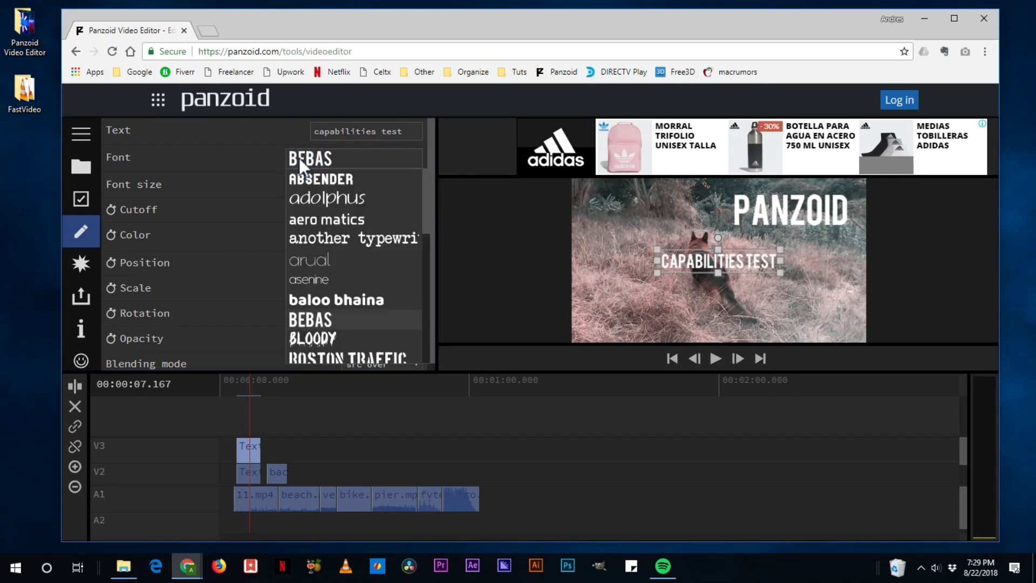
{"action": "left_click", "coordinate": [315, 219]}
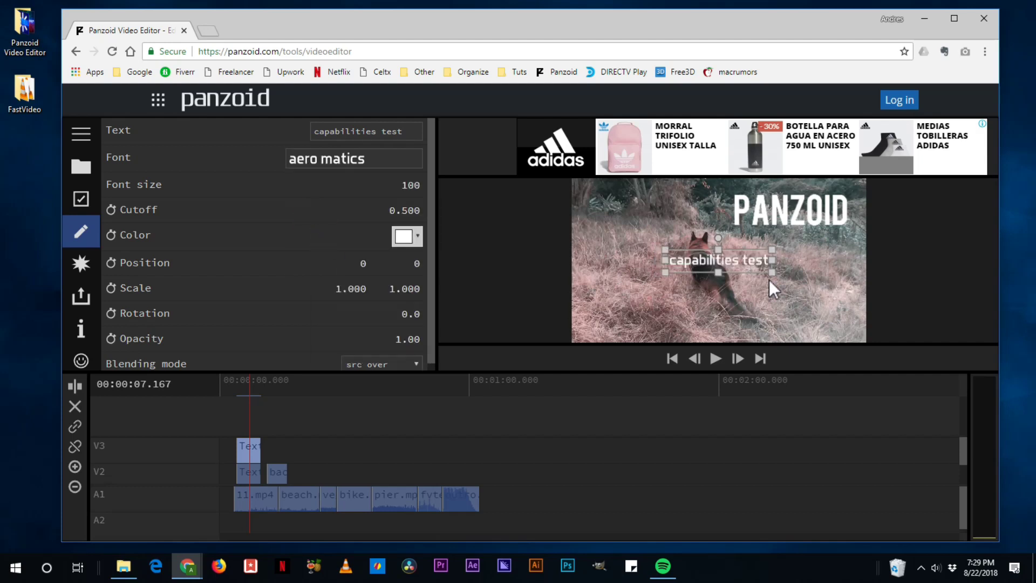
Step: Color the "capabilities test" text black and place it just beneath the PANZOID title at about 473, 156
{"action": "left_click", "coordinate": [405, 236]}
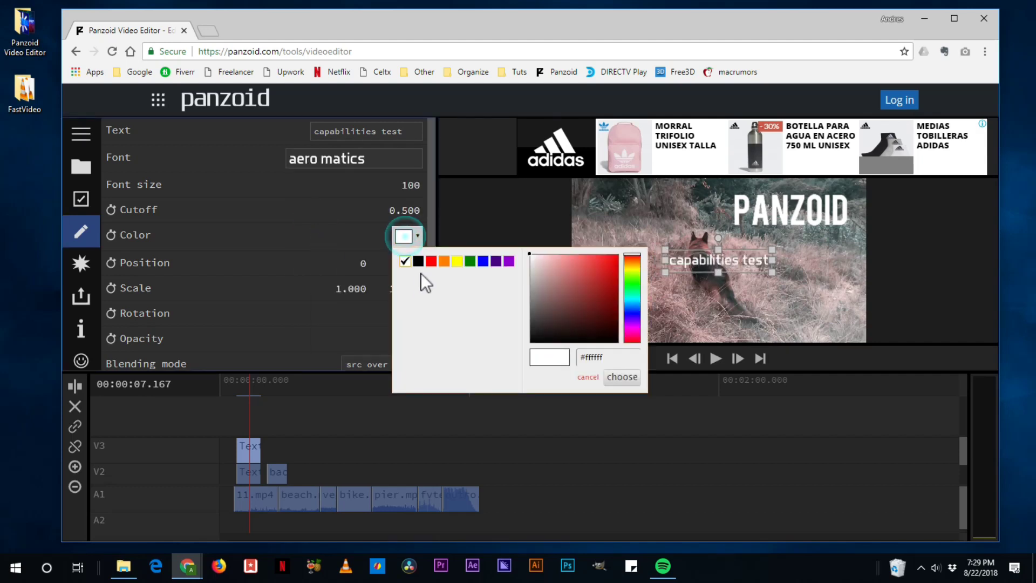
{"action": "left_click", "coordinate": [418, 261]}
{"action": "left_click", "coordinate": [622, 377]}
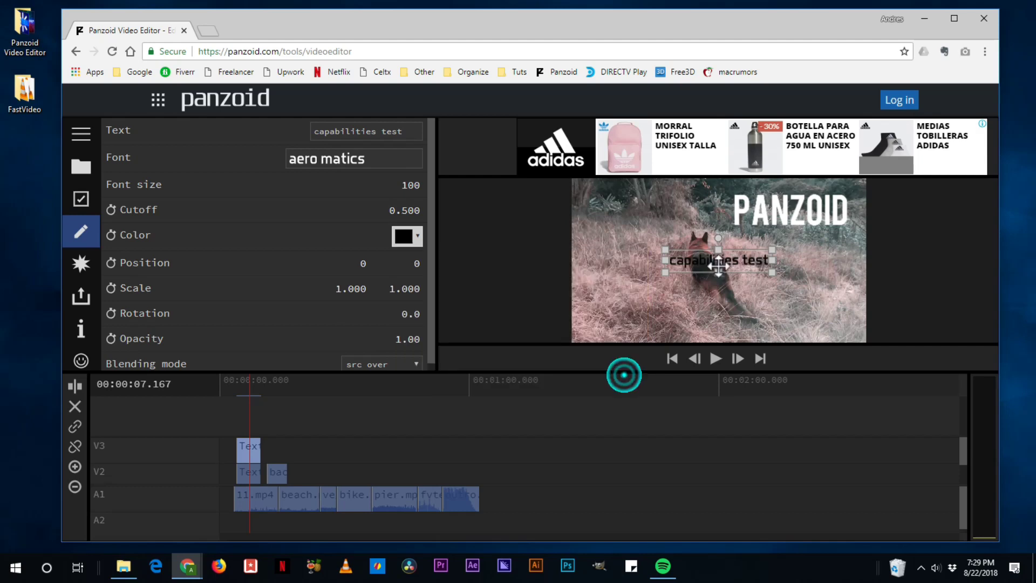
{"action": "left_click_drag", "start_coordinate": [718, 265], "coordinate": [808, 238]}
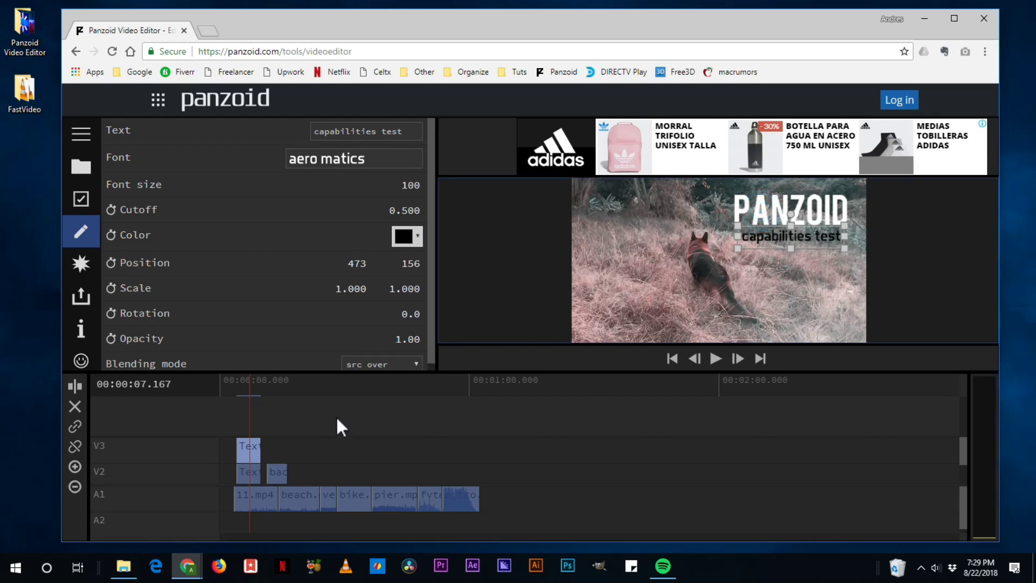
Step: Examine the effects available for the PANZOID title clip, through the color and distort categories, and review its text properties
{"action": "left_click", "coordinate": [251, 473]}
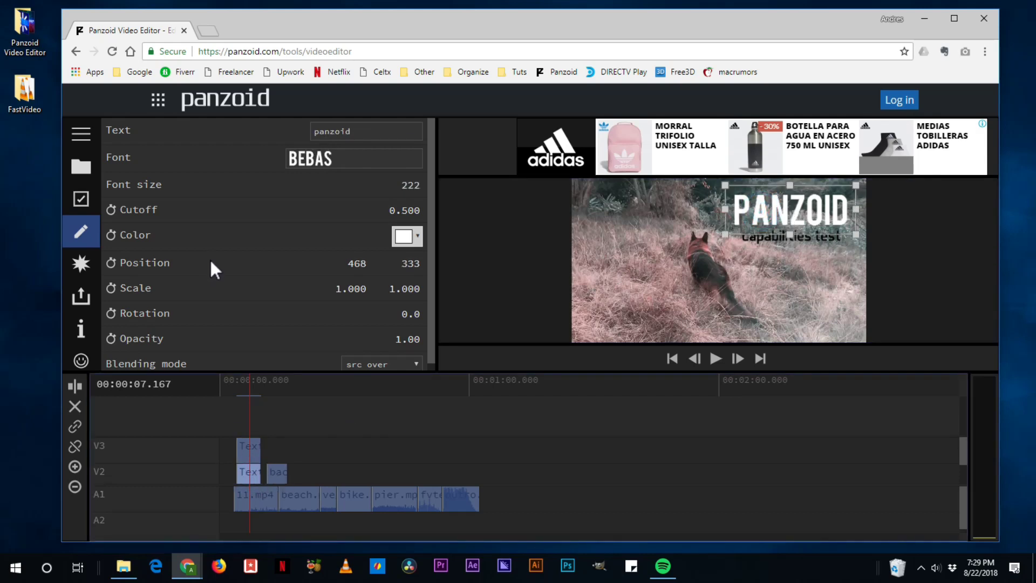
{"action": "scroll", "coordinate": [211, 266], "scroll_direction": "down", "scroll_amount": 1}
{"action": "left_click", "coordinate": [82, 262]}
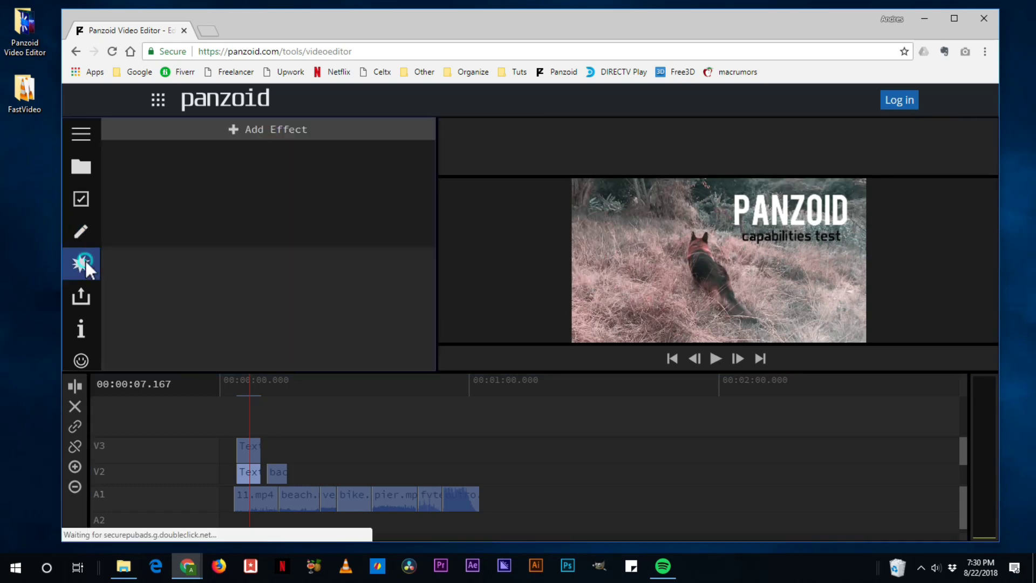
{"action": "left_click", "coordinate": [306, 130]}
{"action": "scroll", "coordinate": [245, 267], "scroll_direction": "down", "scroll_amount": 10}
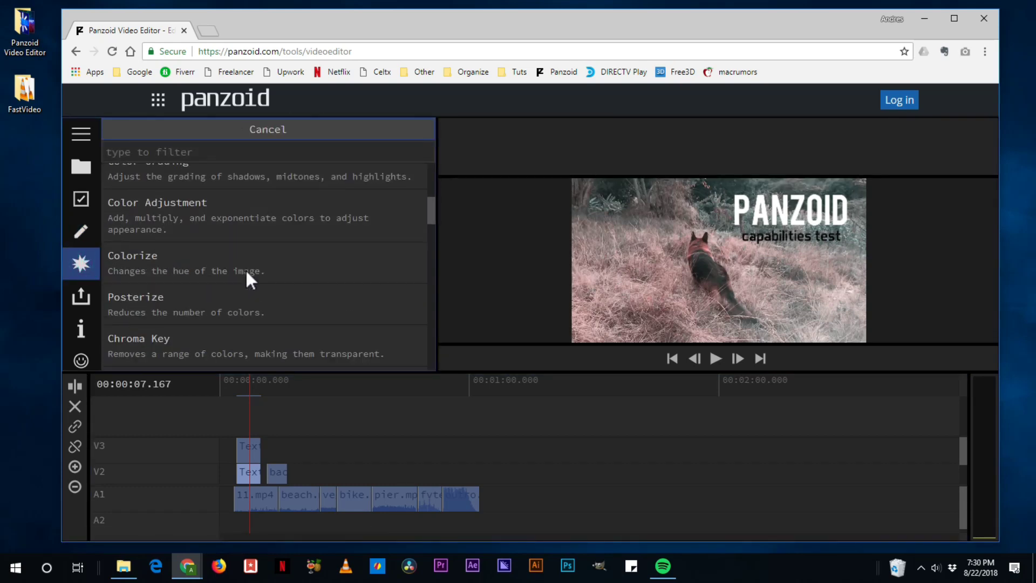
{"action": "scroll", "coordinate": [246, 269], "scroll_direction": "down", "scroll_amount": 8}
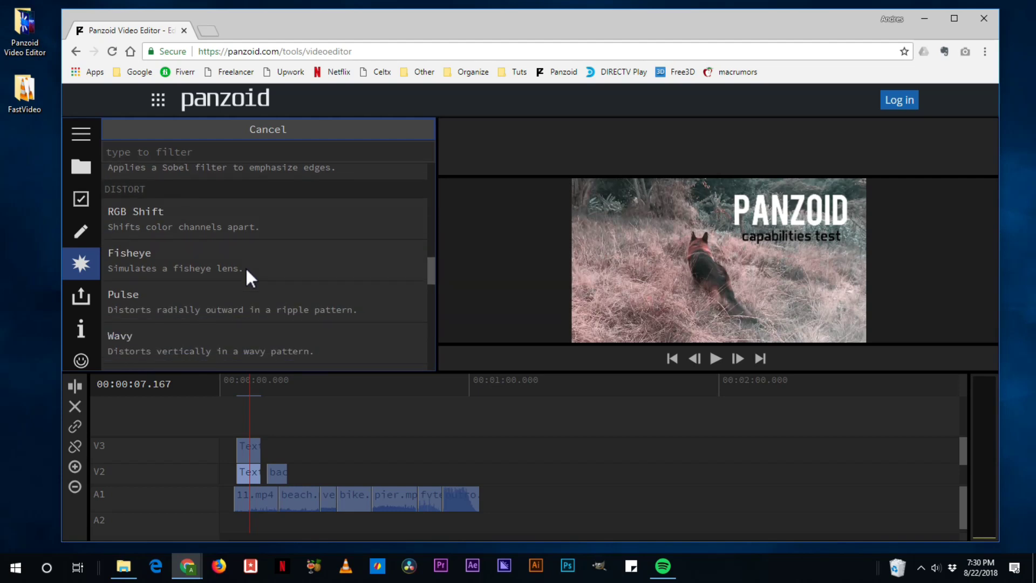
{"action": "left_click", "coordinate": [246, 263]}
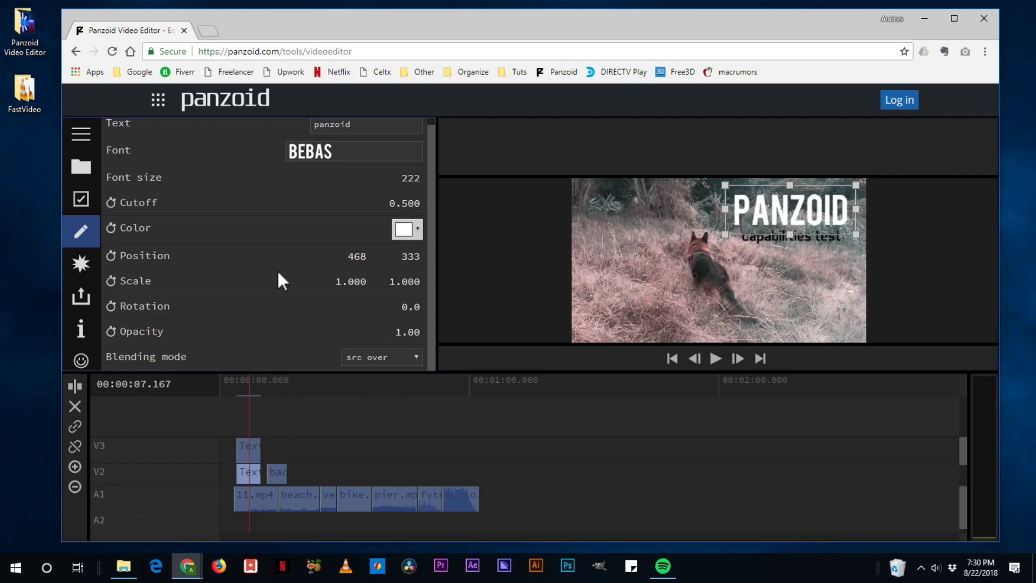
{"action": "scroll", "coordinate": [323, 267], "scroll_direction": "up", "scroll_amount": 1}
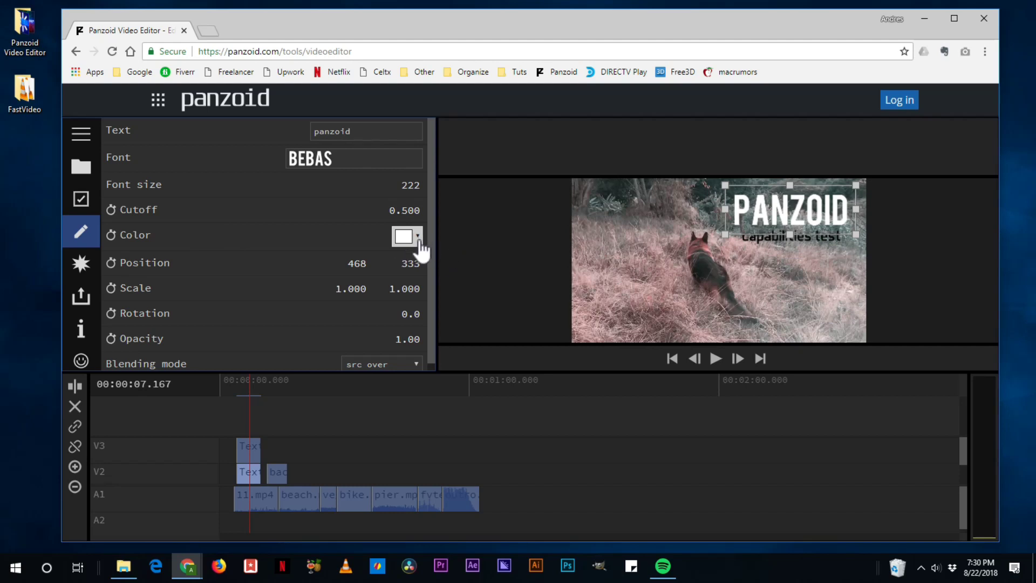
{"action": "left_click", "coordinate": [81, 263]}
Step: Move the "capabilities test" clip up to track V4 and duplicate the PANZOID title clip from V2 onto V3
{"action": "left_click", "coordinate": [326, 448]}
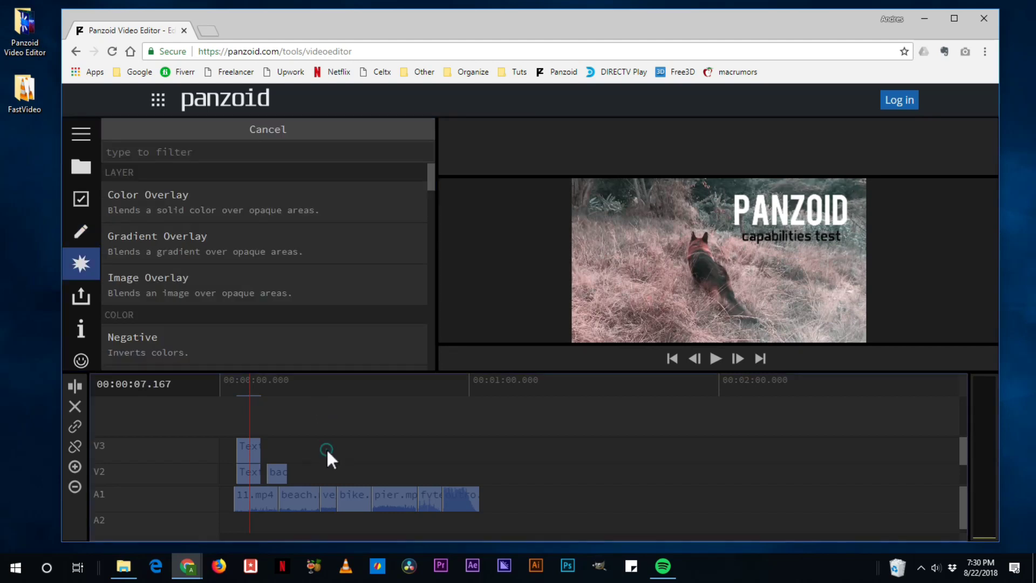
{"action": "left_click", "coordinate": [251, 450]}
{"action": "scroll", "coordinate": [252, 447], "scroll_direction": "up", "scroll_amount": 1}
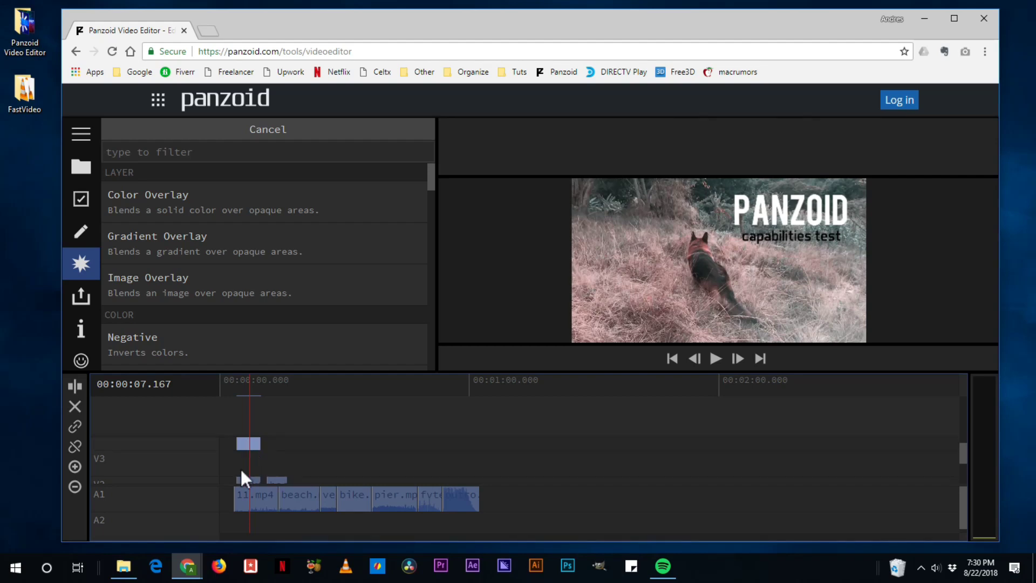
{"action": "left_click", "coordinate": [248, 477]}
{"action": "scroll", "coordinate": [248, 475], "scroll_direction": "down", "scroll_amount": 1}
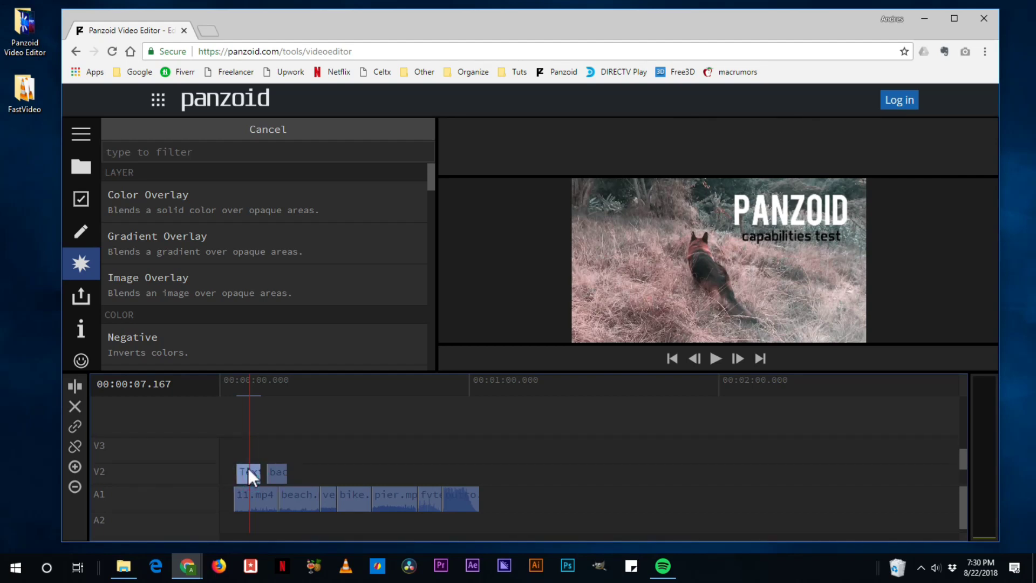
{"action": "key", "text": "alt"}
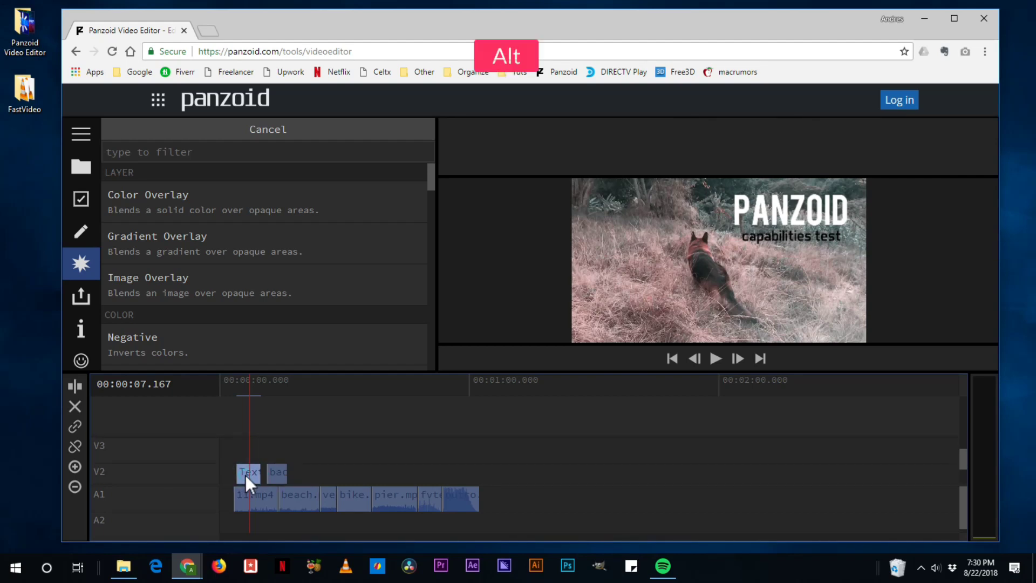
{"action": "left_click_drag", "start_coordinate": [245, 475], "coordinate": [246, 452]}
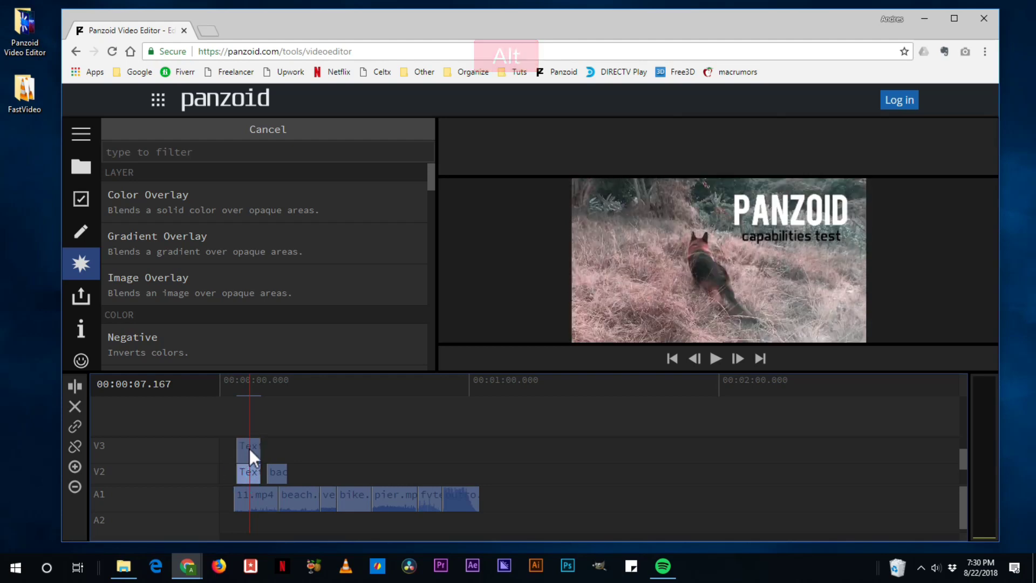
Step: Color the PANZOID title copy on track V3 black
{"action": "left_click", "coordinate": [249, 448]}
{"action": "left_click", "coordinate": [81, 229]}
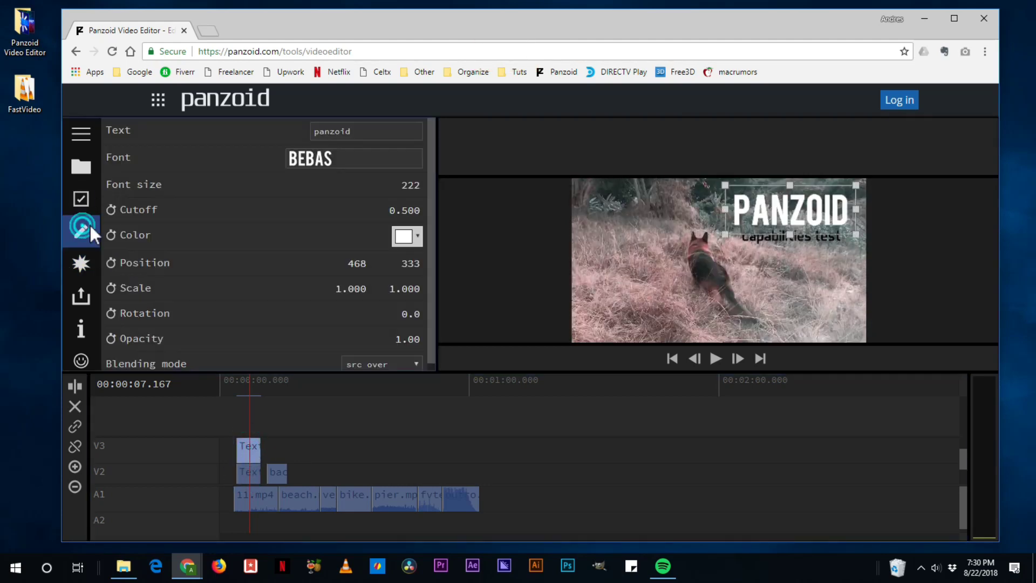
{"action": "left_click", "coordinate": [397, 234]}
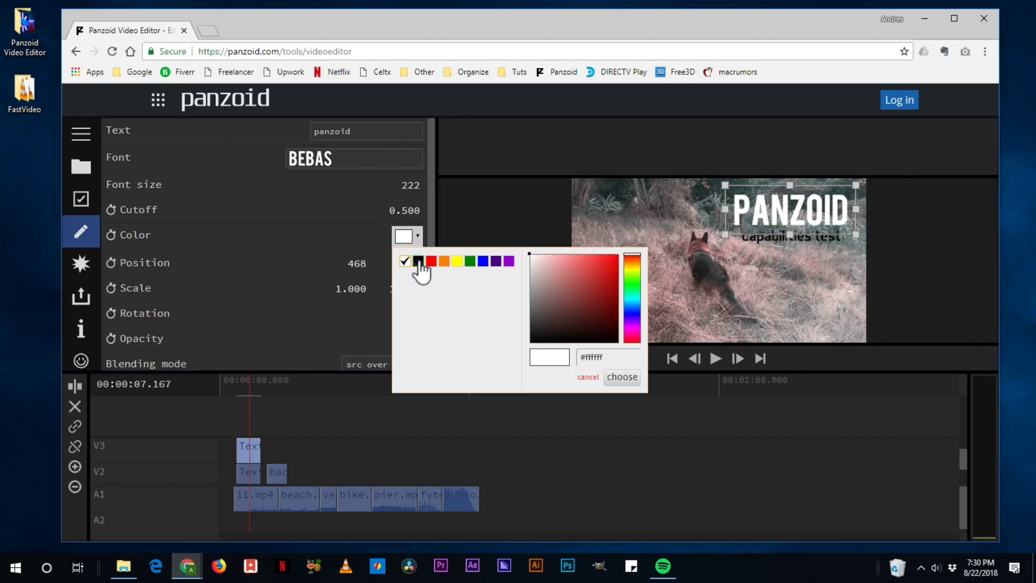
{"action": "left_click", "coordinate": [419, 261]}
{"action": "left_click", "coordinate": [621, 378]}
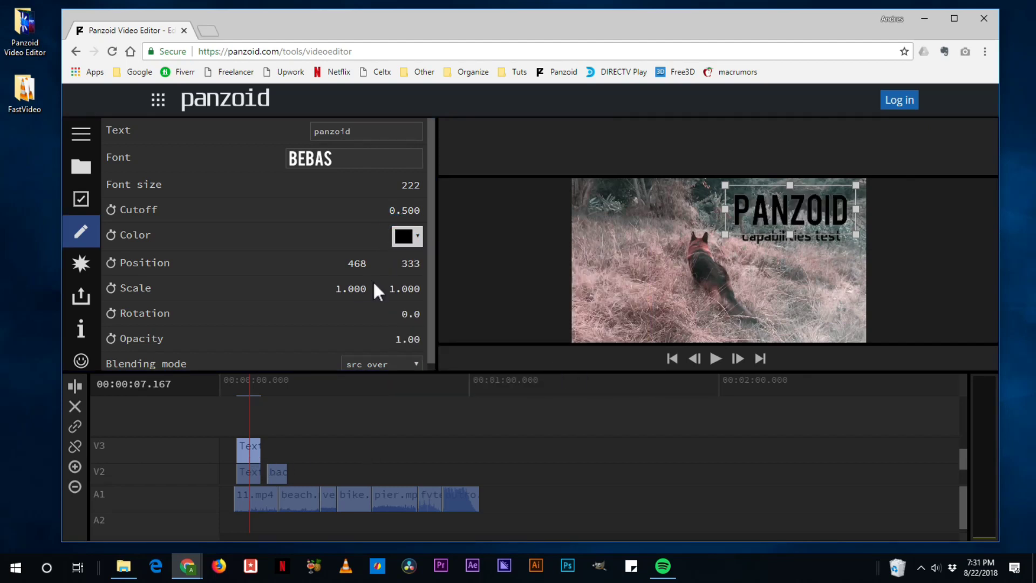
Step: Set the color of the PANZOID title on track V3 back to white
{"action": "left_click", "coordinate": [404, 236]}
{"action": "left_click", "coordinate": [405, 262]}
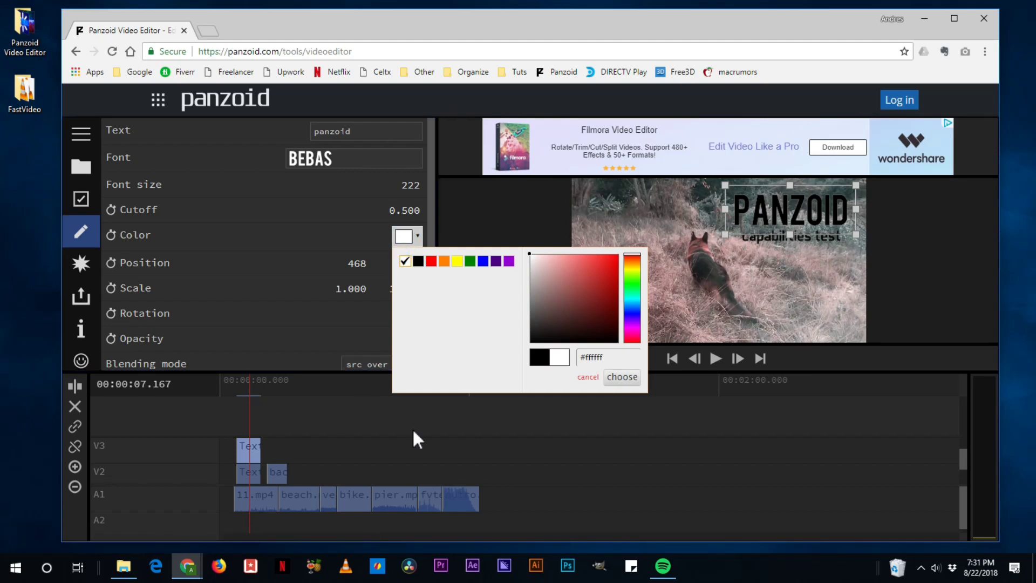
{"action": "left_click", "coordinate": [622, 378]}
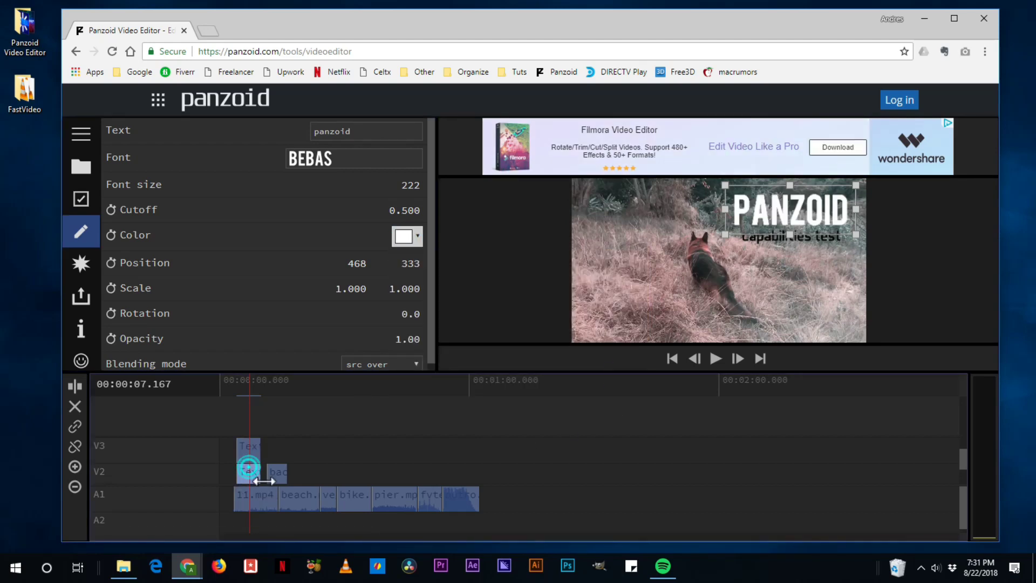
Step: Color the PANZOID title clip on track V2 black to serve as a shadow
{"action": "left_click", "coordinate": [404, 239]}
{"action": "left_click", "coordinate": [415, 261]}
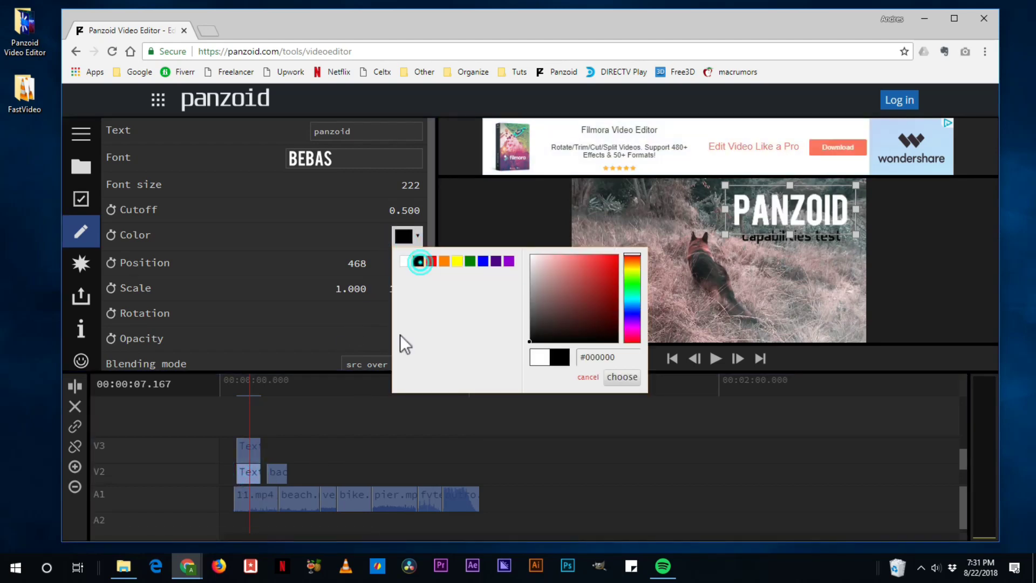
{"action": "left_click", "coordinate": [622, 378]}
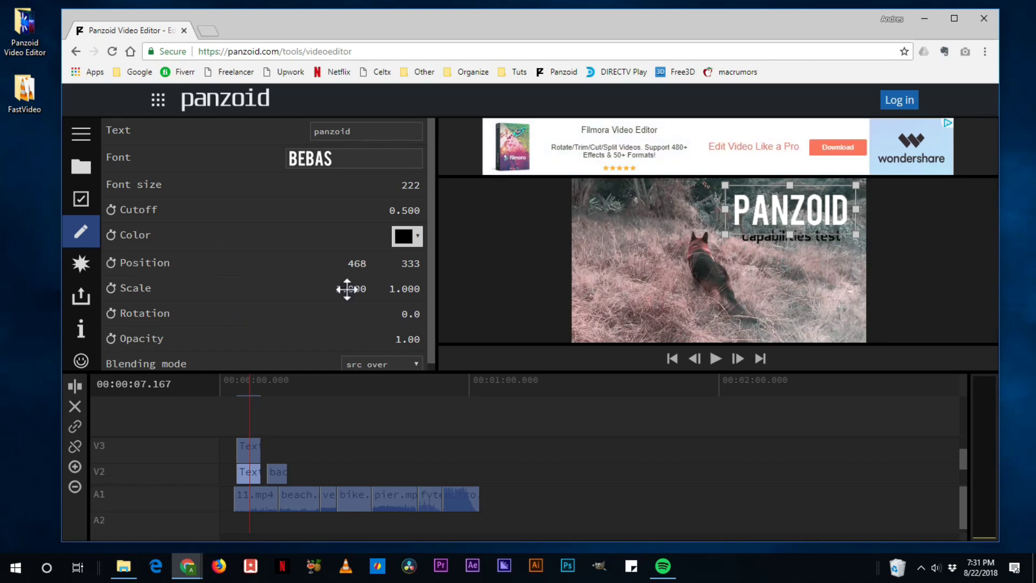
Step: Offset the black PANZOID title on V2 slightly from the white one, to position about 477, 324
{"action": "left_click_drag", "start_coordinate": [411, 263], "coordinate": [485, 286]}
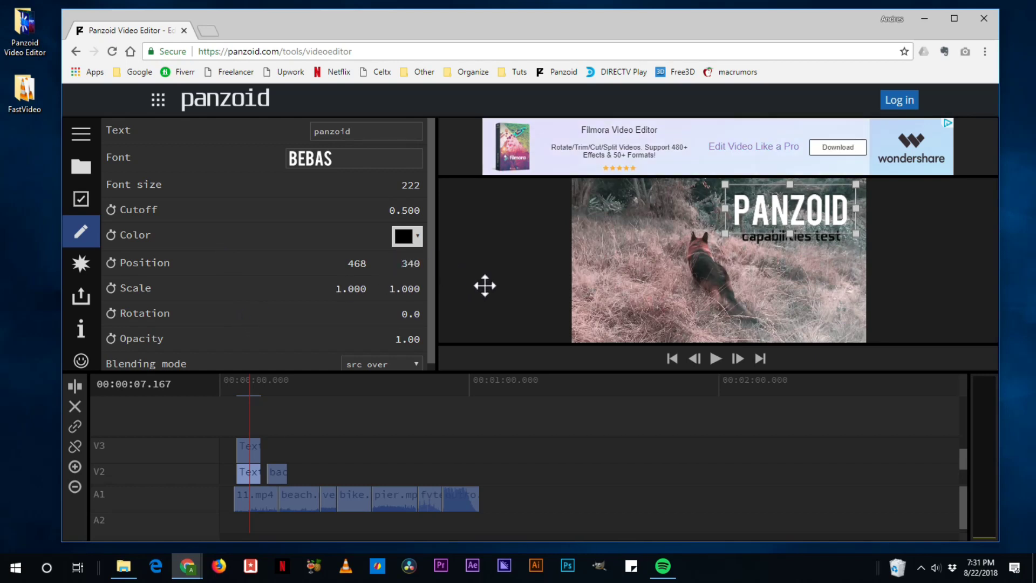
{"action": "left_click", "coordinate": [411, 263]}
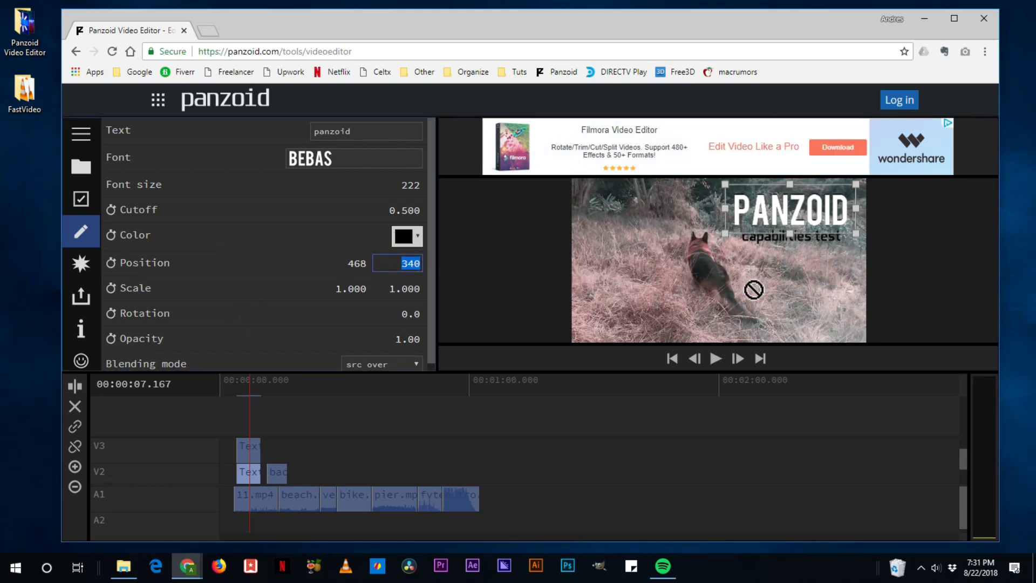
{"action": "left_click", "coordinate": [341, 251]}
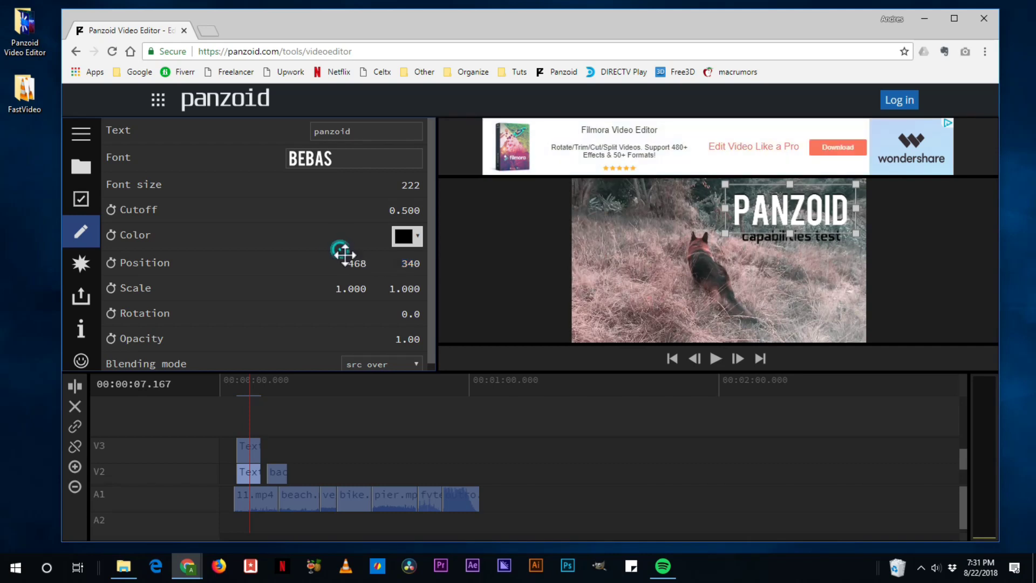
{"action": "mouse_move", "coordinate": [411, 268]}
{"action": "left_mouse_down"}
{"action": "mouse_move", "coordinate": [478, 294]}
{"action": "mouse_move", "coordinate": [319, 280]}
{"action": "mouse_move", "coordinate": [424, 274]}
{"action": "left_mouse_up"}
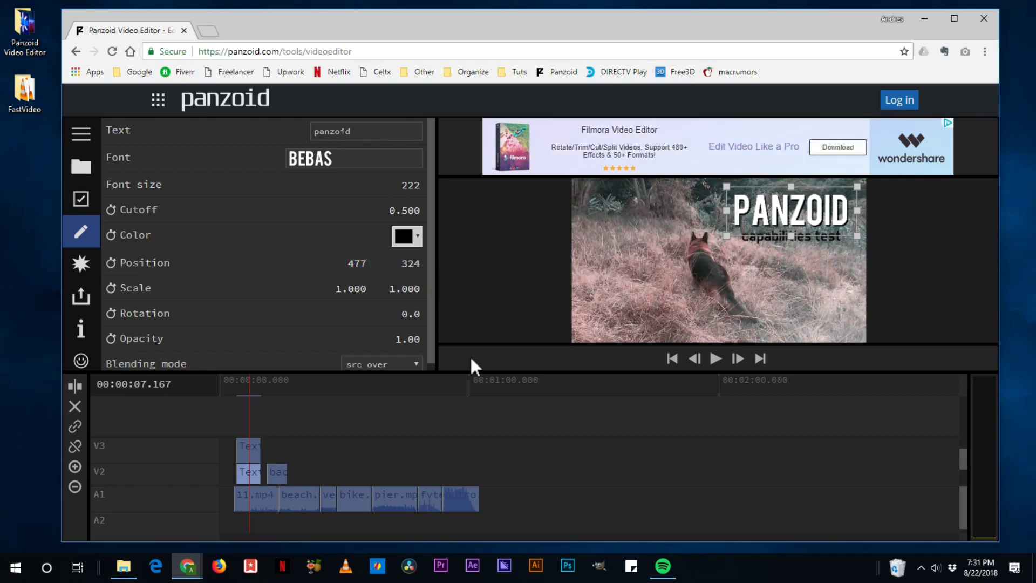
{"action": "left_click", "coordinate": [528, 422]}
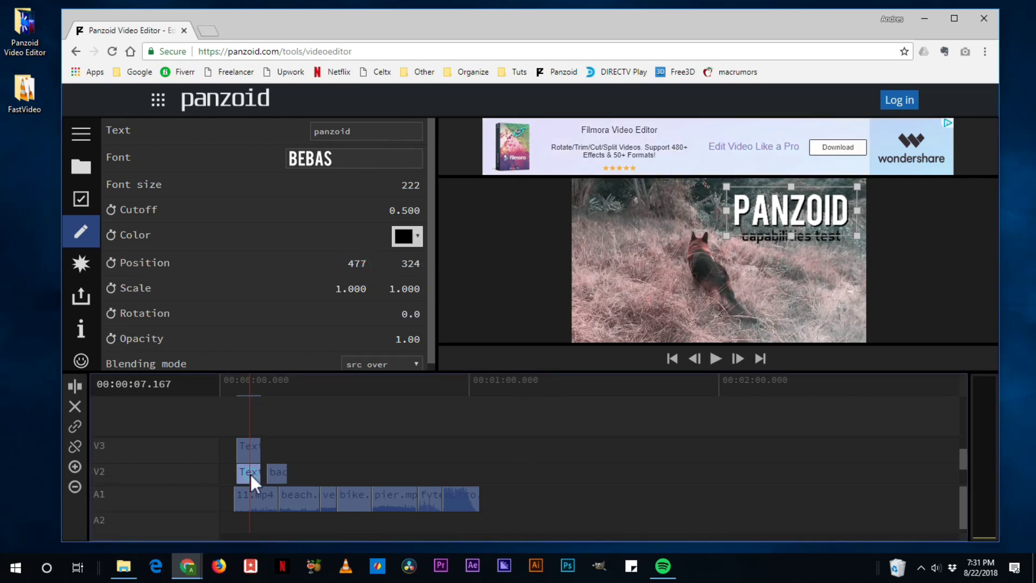
Step: Add a Gaussian Blur effect to the black PANZOID title on V2 and set its Delta to about 1.26
{"action": "left_click", "coordinate": [250, 474]}
{"action": "left_click", "coordinate": [81, 264]}
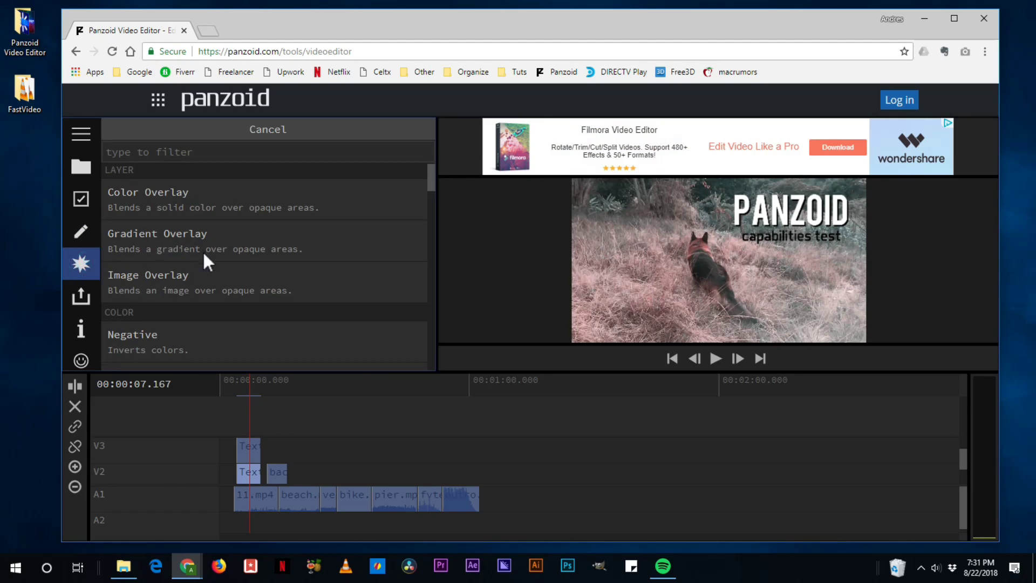
{"action": "scroll", "coordinate": [203, 251], "scroll_direction": "down", "scroll_amount": 6}
{"action": "scroll", "coordinate": [196, 257], "scroll_direction": "down", "scroll_amount": 2}
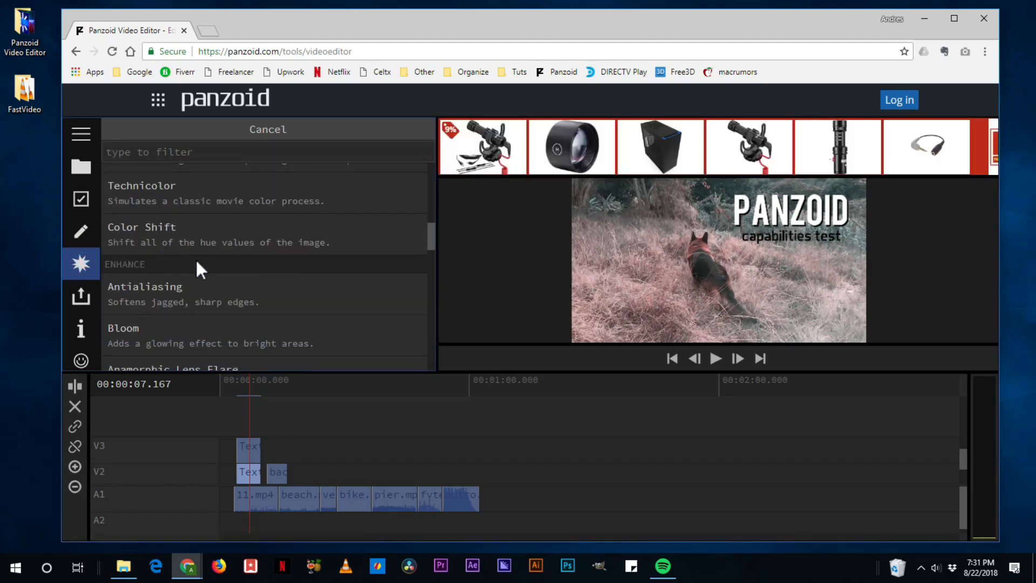
{"action": "scroll", "coordinate": [191, 293], "scroll_direction": "down", "scroll_amount": 4}
{"action": "scroll", "coordinate": [199, 287], "scroll_direction": "up", "scroll_amount": 8}
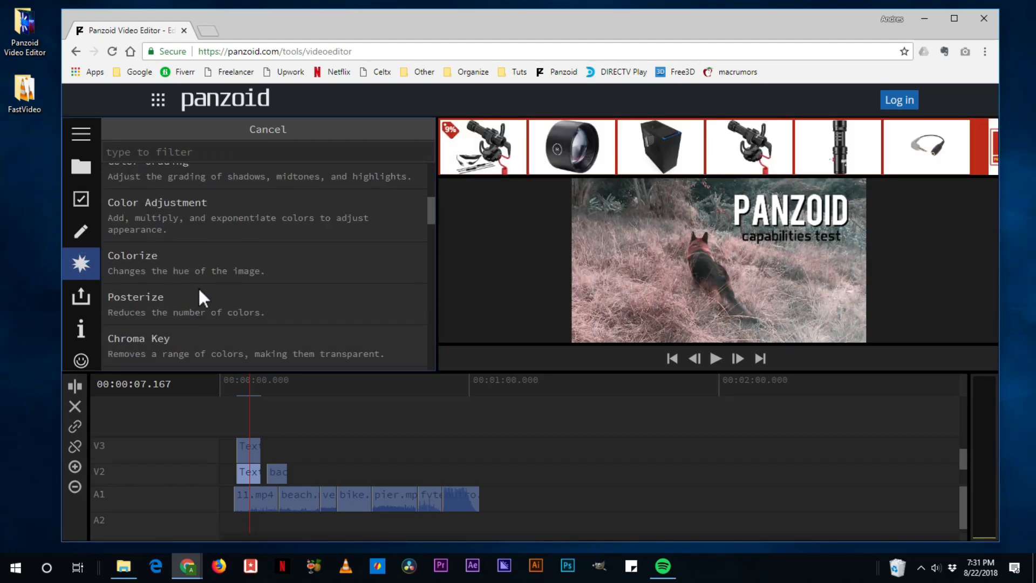
{"action": "scroll", "coordinate": [199, 294], "scroll_direction": "up", "scroll_amount": 6}
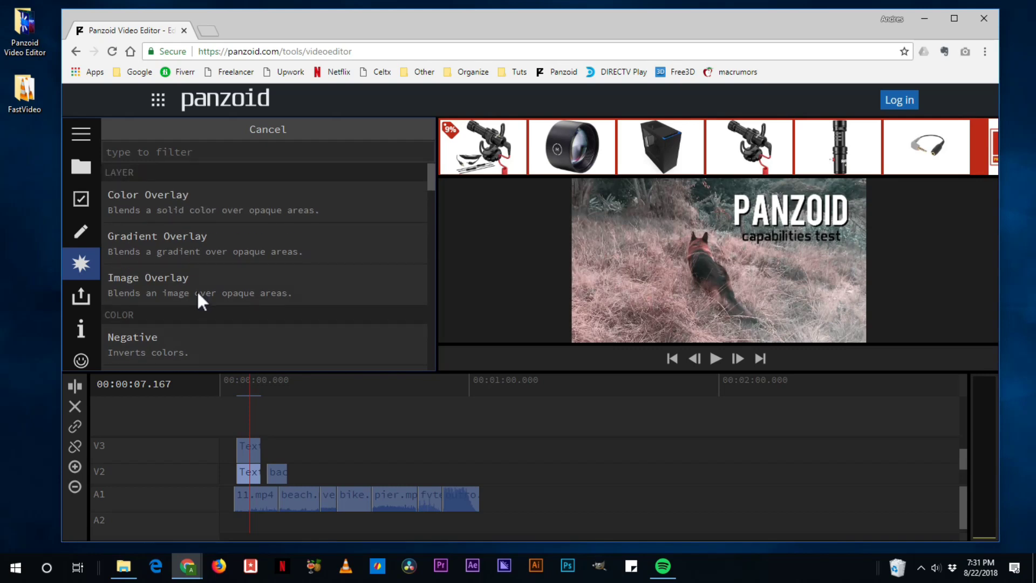
{"action": "scroll", "coordinate": [197, 288], "scroll_direction": "down", "scroll_amount": 8}
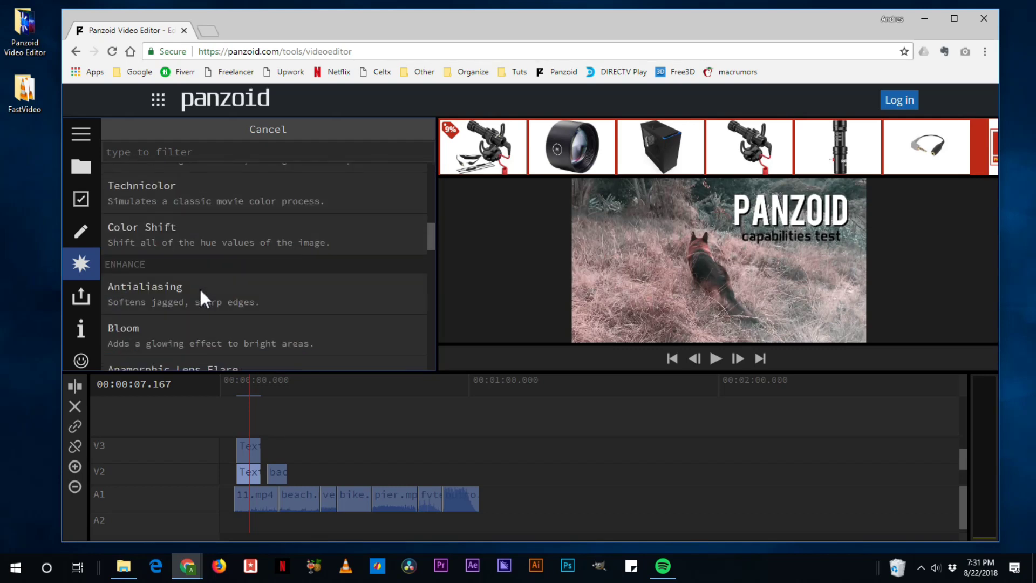
{"action": "scroll", "coordinate": [200, 292], "scroll_direction": "down", "scroll_amount": 6}
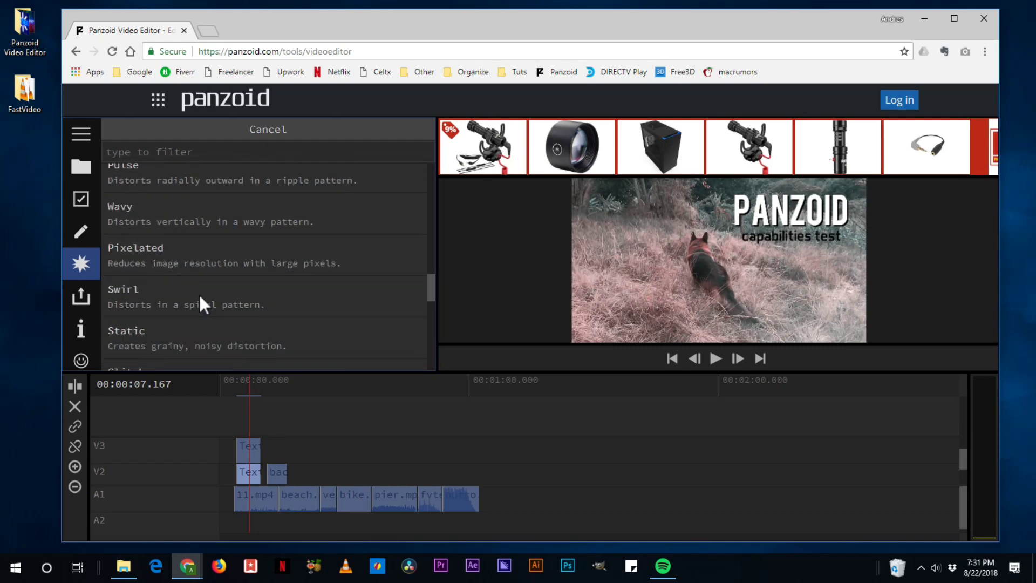
{"action": "scroll", "coordinate": [199, 293], "scroll_direction": "down", "scroll_amount": 4}
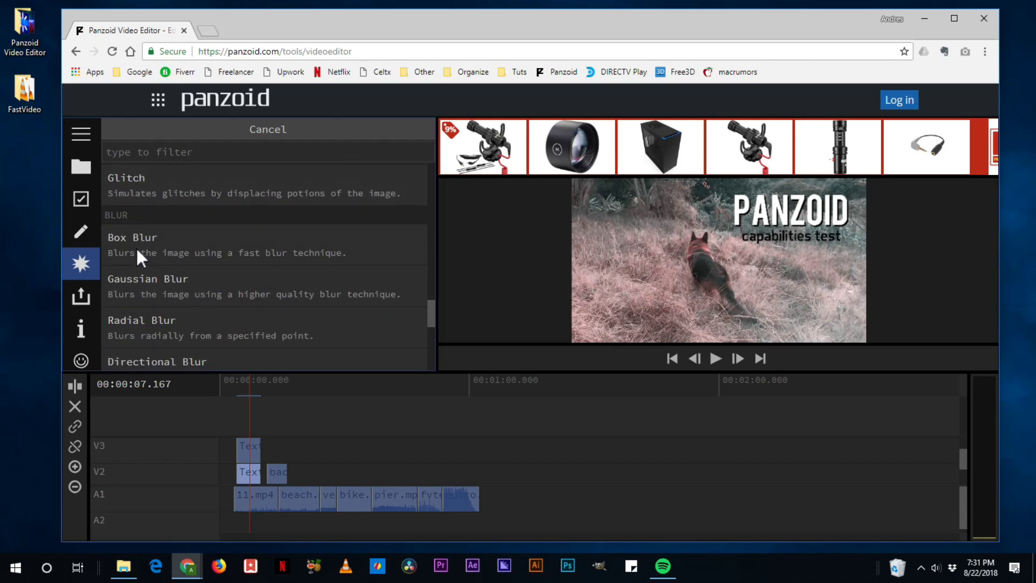
{"action": "left_click", "coordinate": [136, 292]}
{"action": "left_click", "coordinate": [149, 261]}
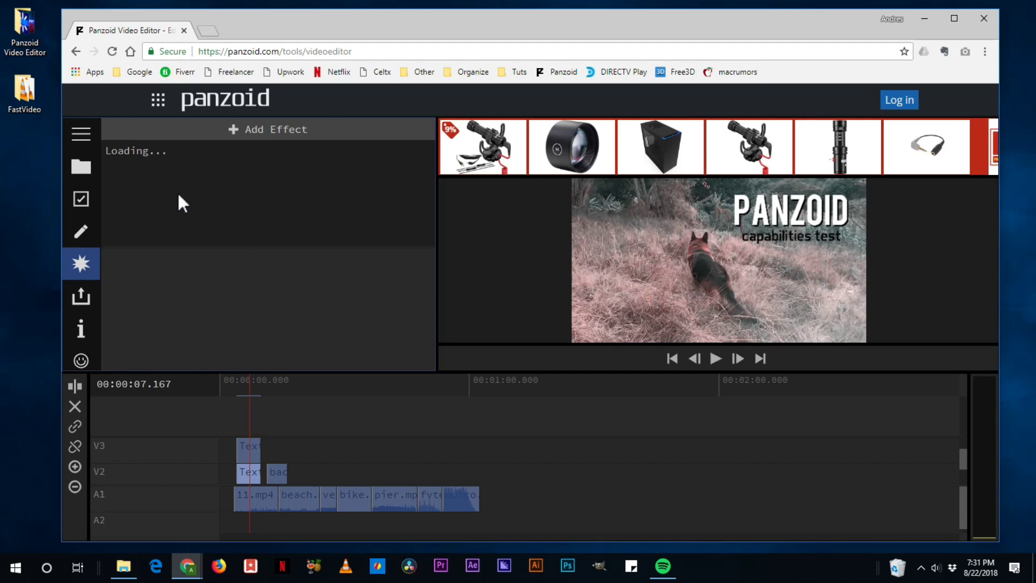
{"action": "left_click", "coordinate": [159, 149]}
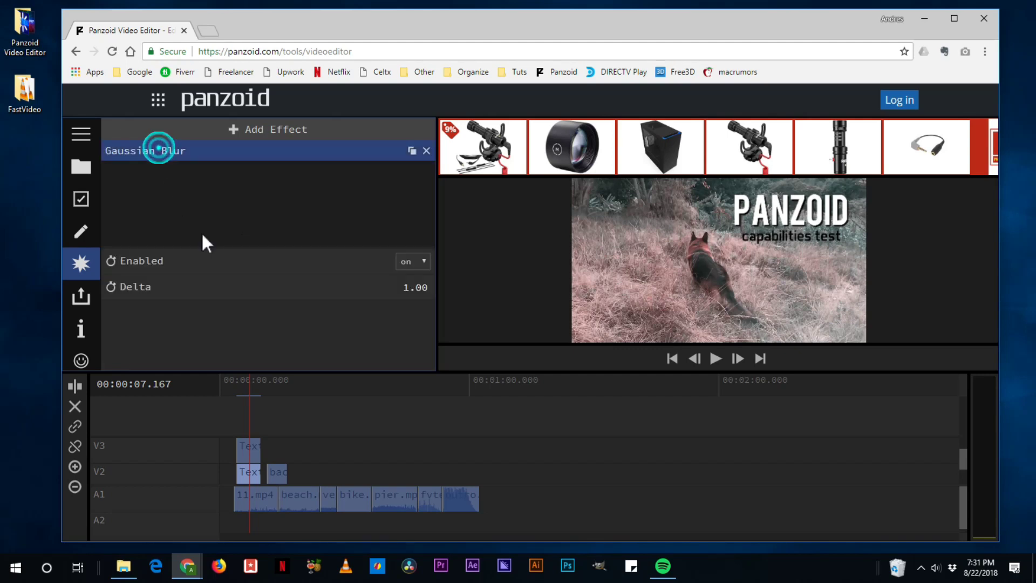
{"action": "left_click_drag", "start_coordinate": [413, 285], "coordinate": [593, 311]}
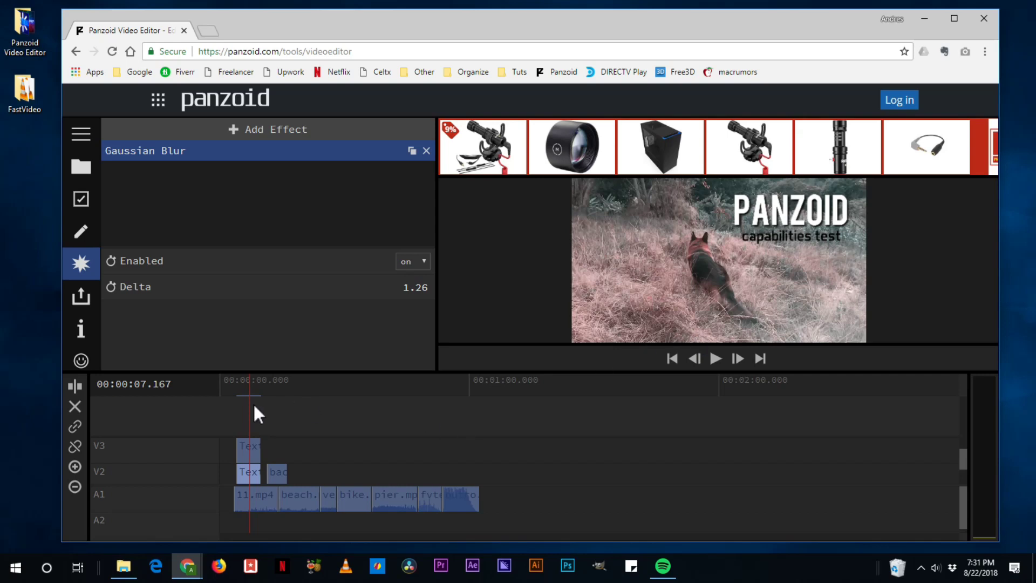
Step: Recolor the "capabilities test" text on track V4 to a dark navy blue
{"action": "scroll", "coordinate": [254, 432], "scroll_direction": "up", "scroll_amount": 1}
{"action": "left_click", "coordinate": [251, 420]}
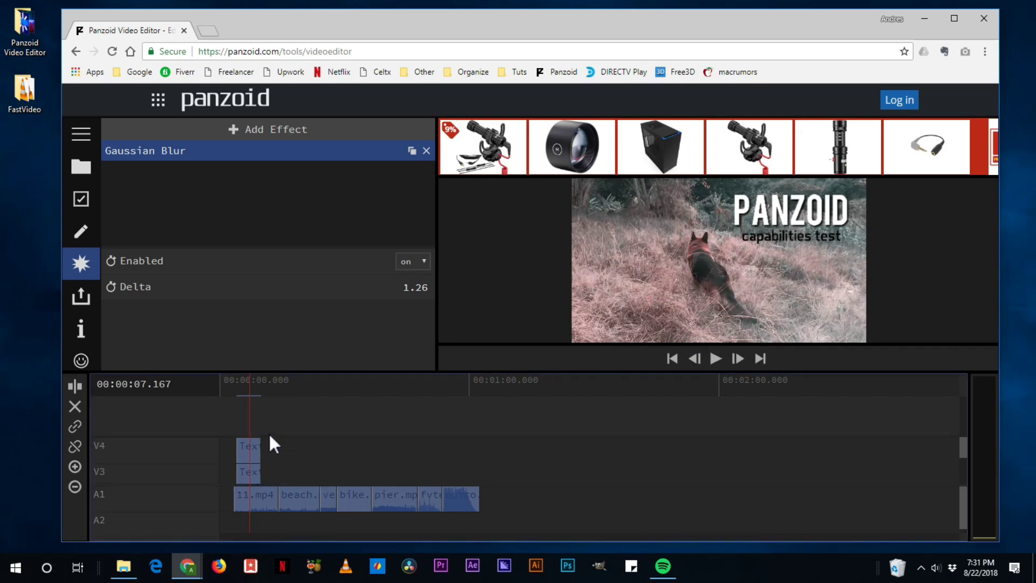
{"action": "left_click", "coordinate": [249, 451]}
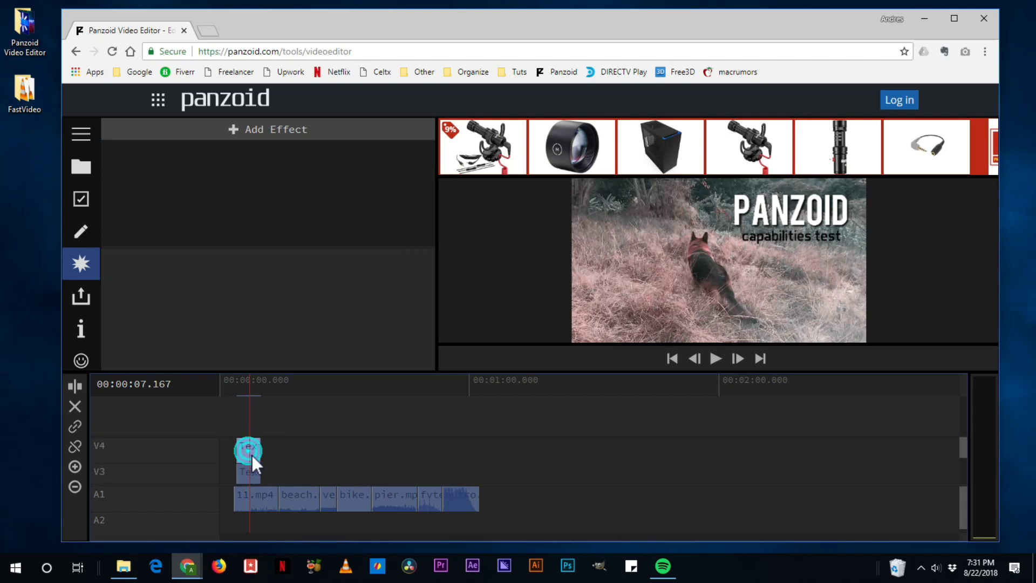
{"action": "left_click", "coordinate": [79, 224]}
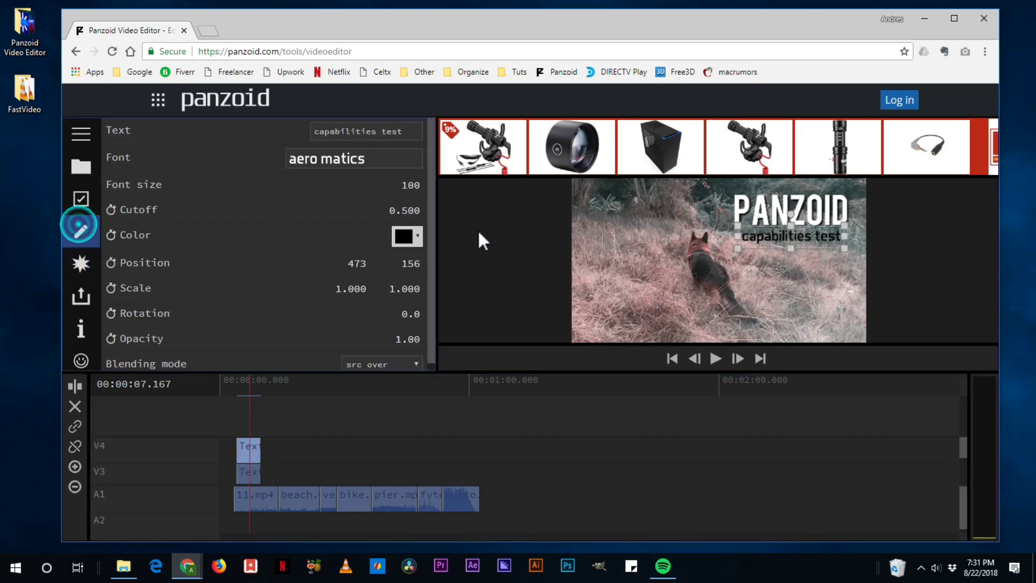
{"action": "left_click", "coordinate": [406, 236]}
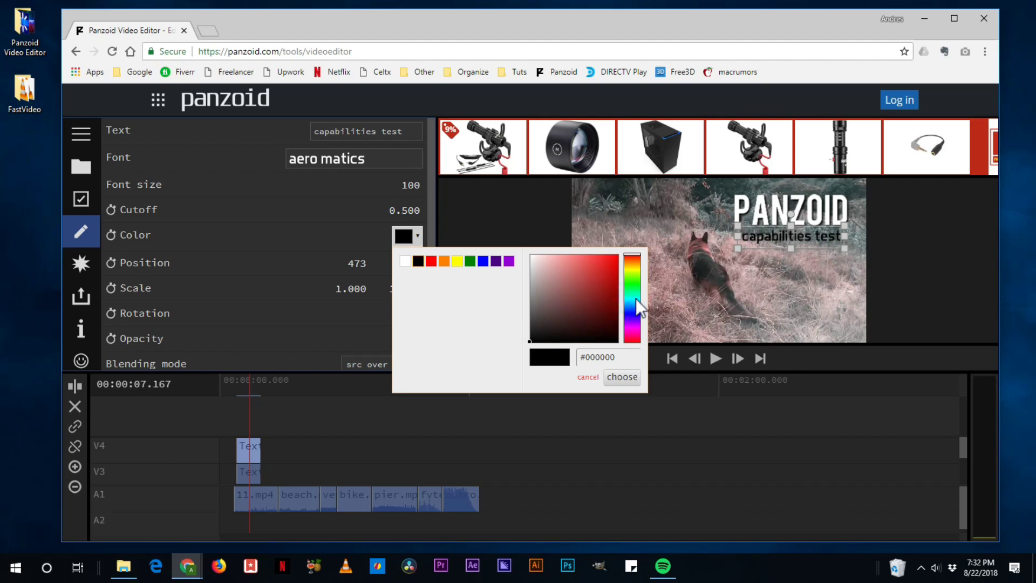
{"action": "left_click", "coordinate": [639, 310]}
{"action": "left_click", "coordinate": [605, 280]}
{"action": "left_click", "coordinate": [622, 377]}
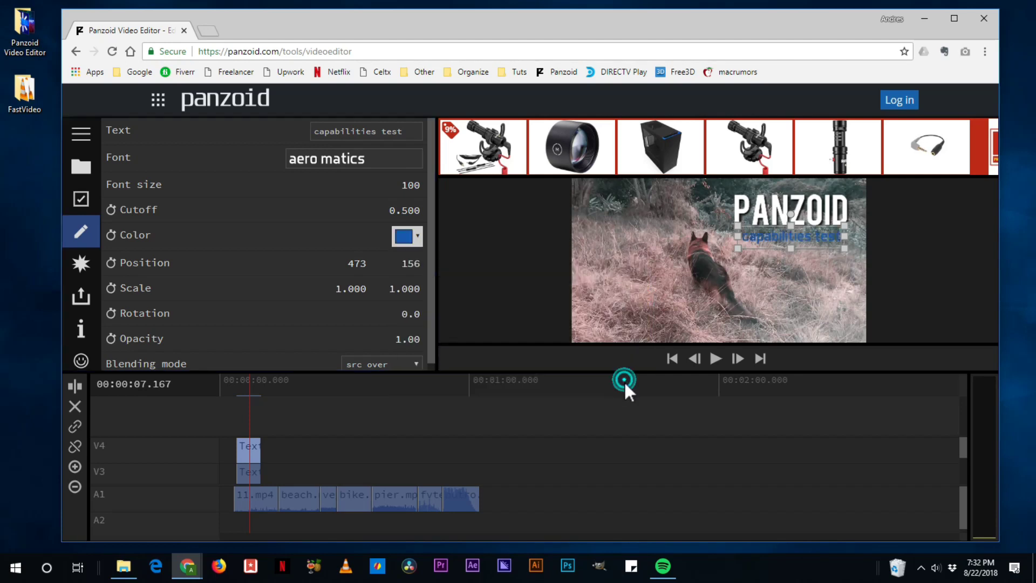
{"action": "left_click", "coordinate": [406, 236]}
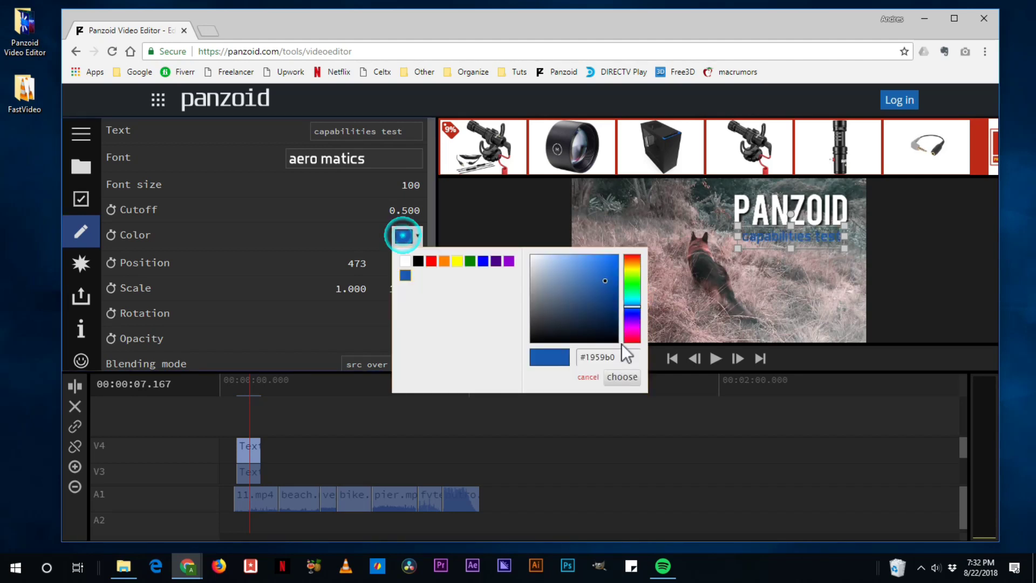
{"action": "left_click", "coordinate": [613, 314]}
{"action": "left_click", "coordinate": [618, 380]}
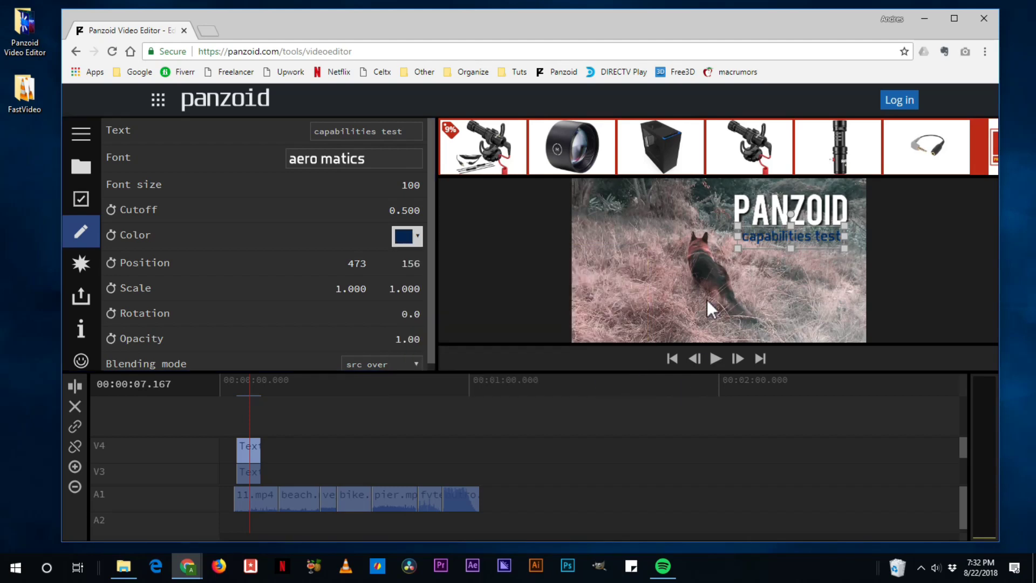
{"action": "left_click", "coordinate": [911, 281]}
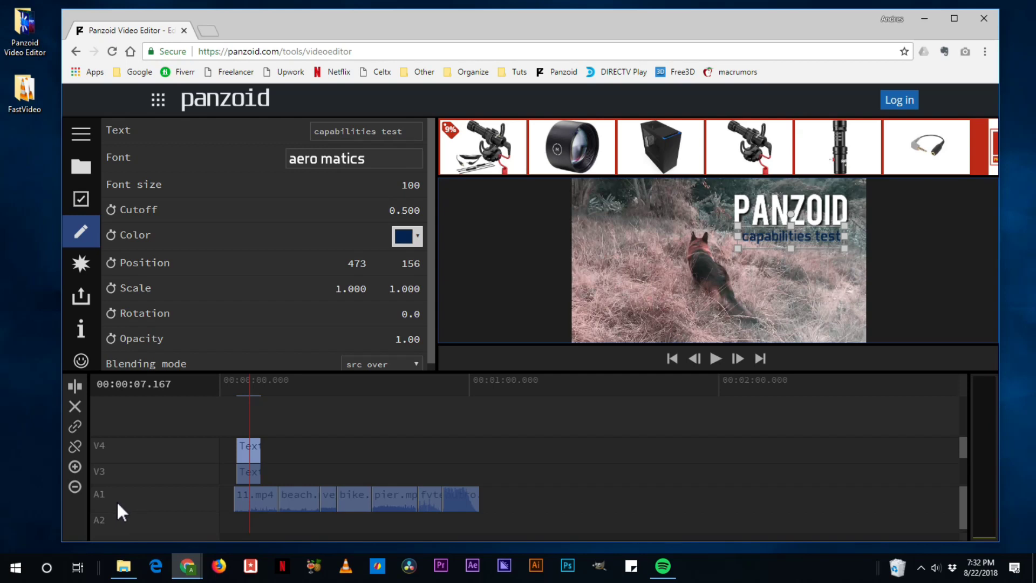
Step: Move the PANZOID title and its shadow on tracks V3 and V2 to start with the 11.mp4 clip at 00:00:03.433
{"action": "left_click", "coordinate": [425, 453]}
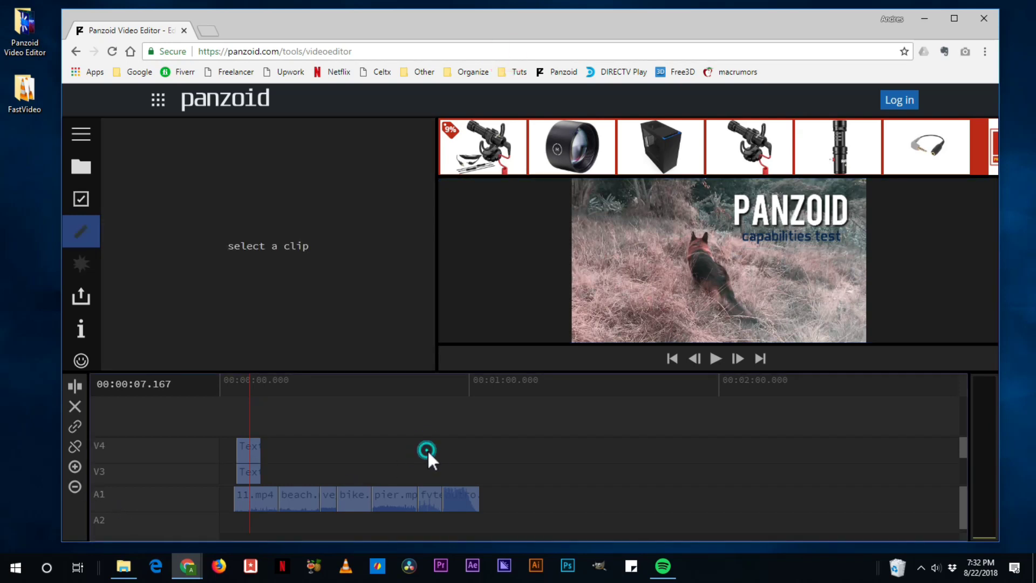
{"action": "scroll", "coordinate": [405, 468], "scroll_direction": "up", "scroll_amount": 2}
{"action": "scroll", "coordinate": [119, 507], "scroll_direction": "up", "scroll_amount": 4}
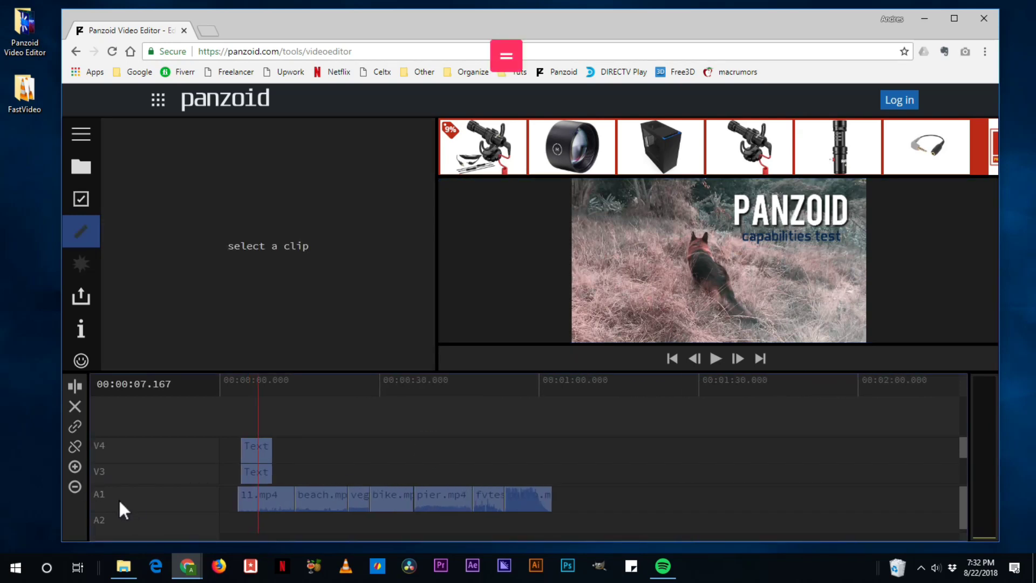
{"action": "scroll", "coordinate": [119, 499], "scroll_direction": "up", "scroll_amount": 4}
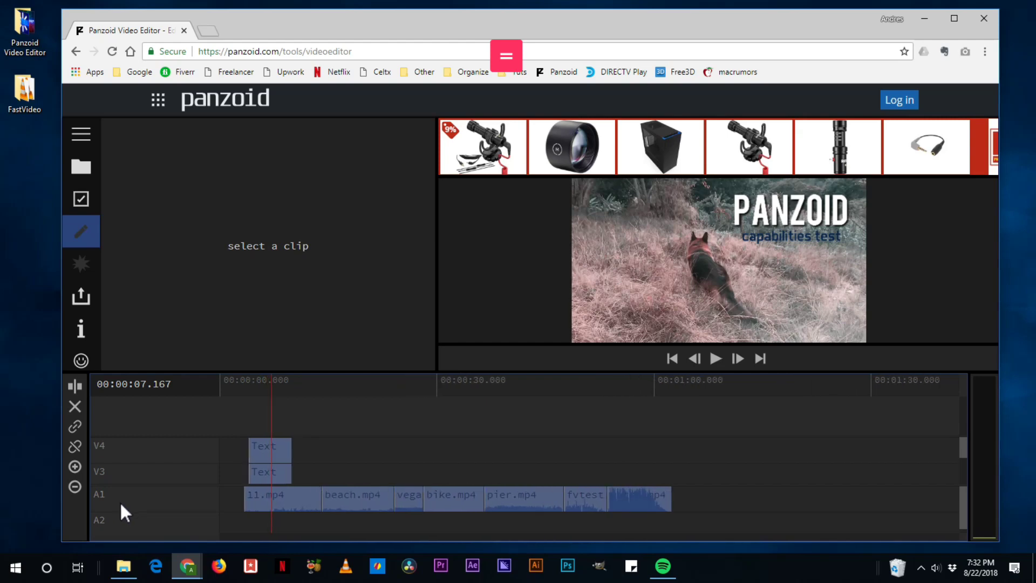
{"action": "scroll", "coordinate": [130, 500], "scroll_direction": "up", "scroll_amount": 4}
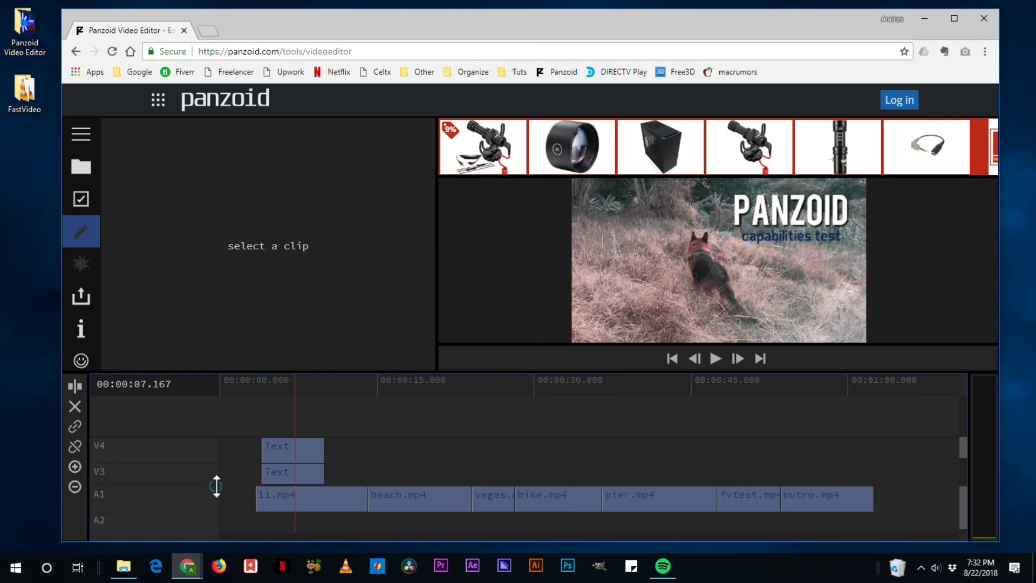
{"action": "left_click_drag", "start_coordinate": [214, 486], "coordinate": [219, 507]}
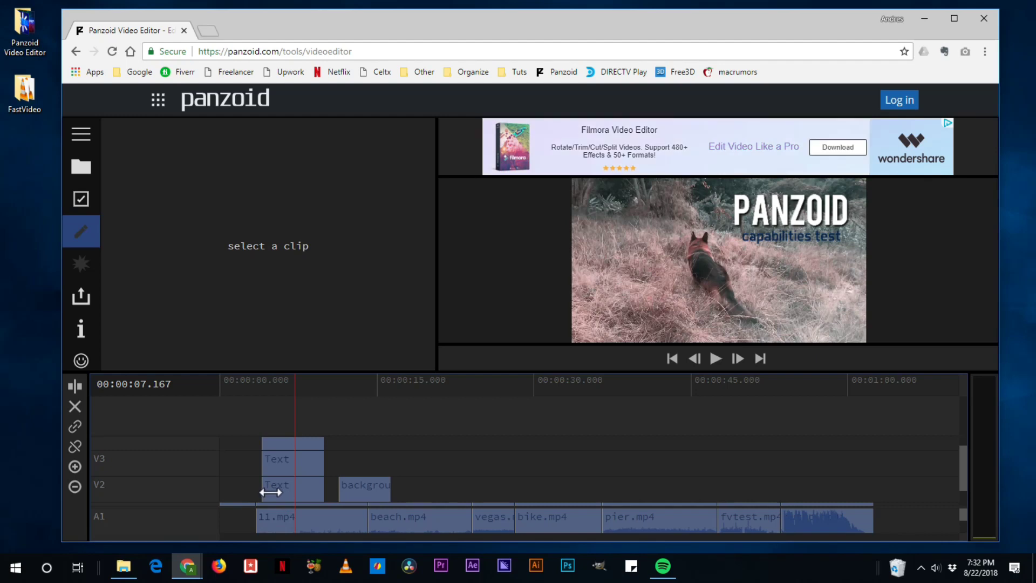
{"action": "left_click", "coordinate": [257, 384]}
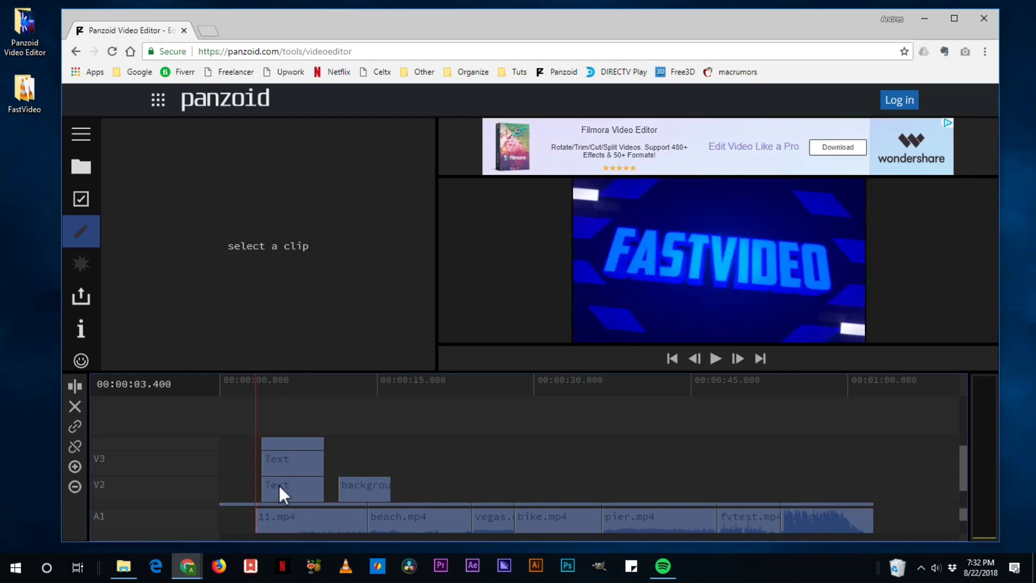
{"action": "key", "text": "Right"}
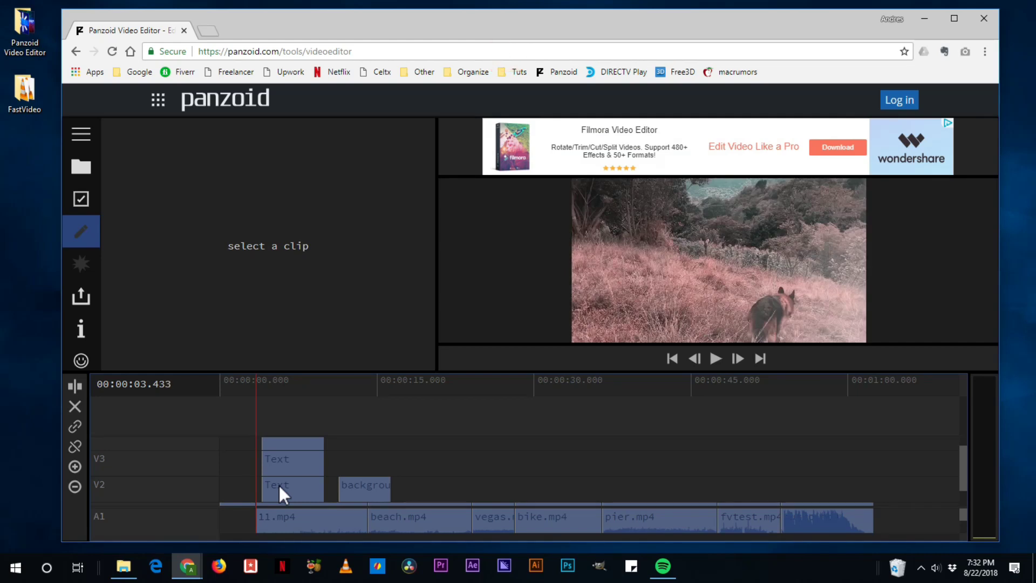
{"action": "left_click_drag", "start_coordinate": [282, 493], "coordinate": [276, 465]}
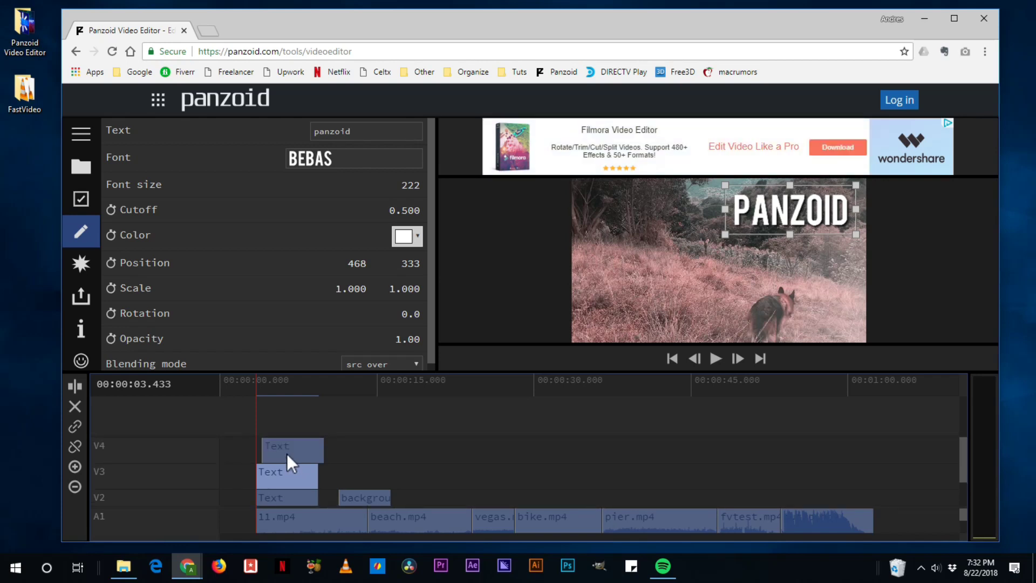
Step: Shift the "capabilities test" clip on V4 to start at about 5.5 seconds and make all three title clips end at 00:00:11.367
{"action": "left_click", "coordinate": [287, 453]}
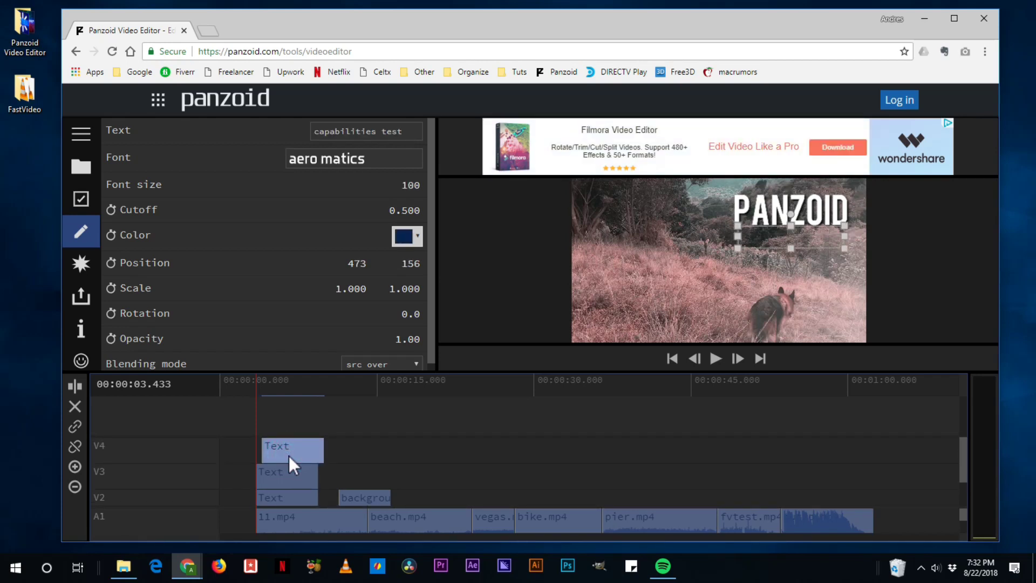
{"action": "left_click_drag", "start_coordinate": [294, 451], "coordinate": [309, 450]}
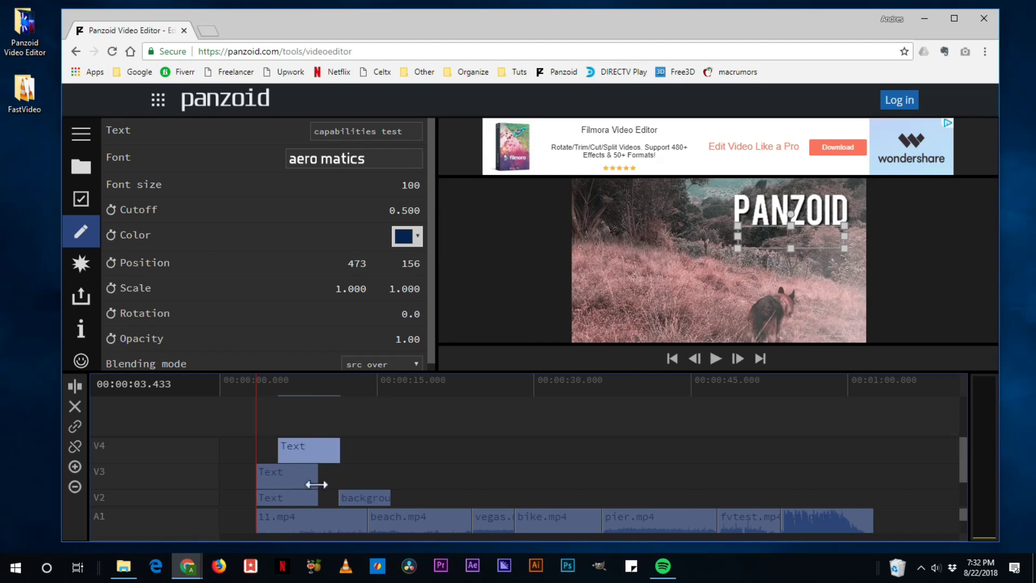
{"action": "left_click", "coordinate": [338, 380]}
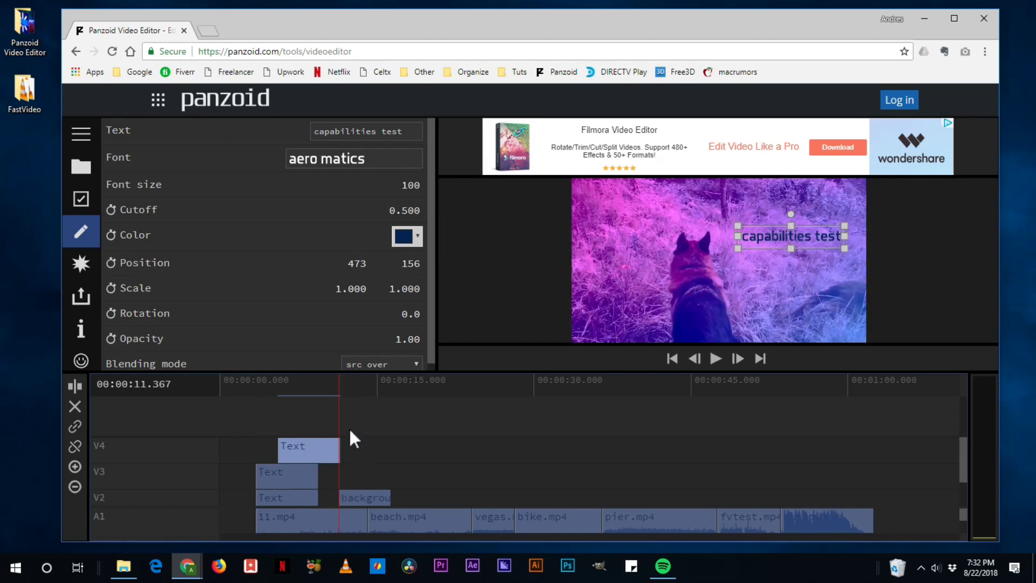
{"action": "left_click_drag", "start_coordinate": [338, 452], "coordinate": [331, 452]}
{"action": "left_click", "coordinate": [332, 475]}
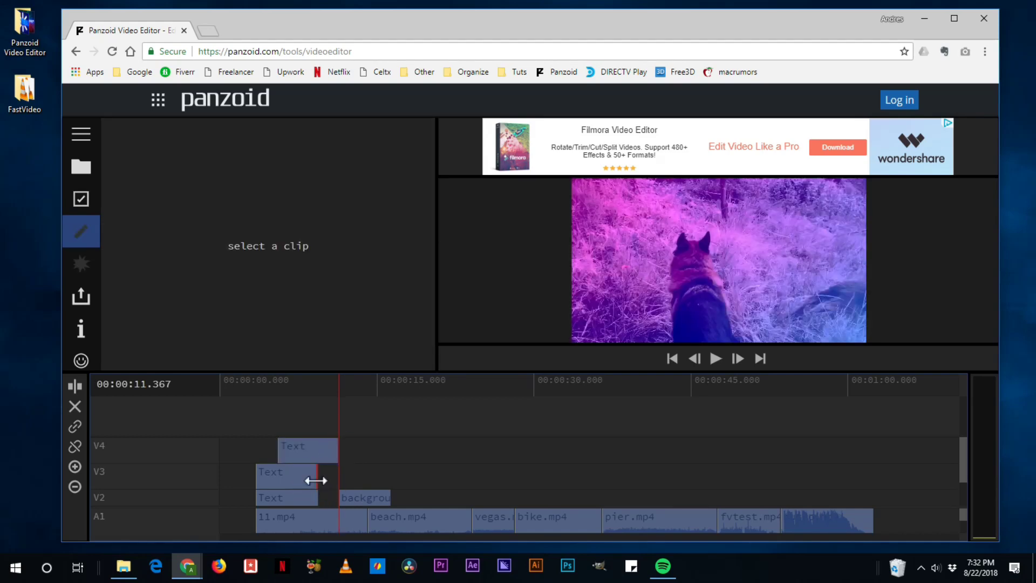
{"action": "left_click_drag", "start_coordinate": [316, 479], "coordinate": [338, 499]}
Step: Add a Position keyframe to the "capabilities test" text on V4 at 00:00:07.000
{"action": "left_click", "coordinate": [292, 383]}
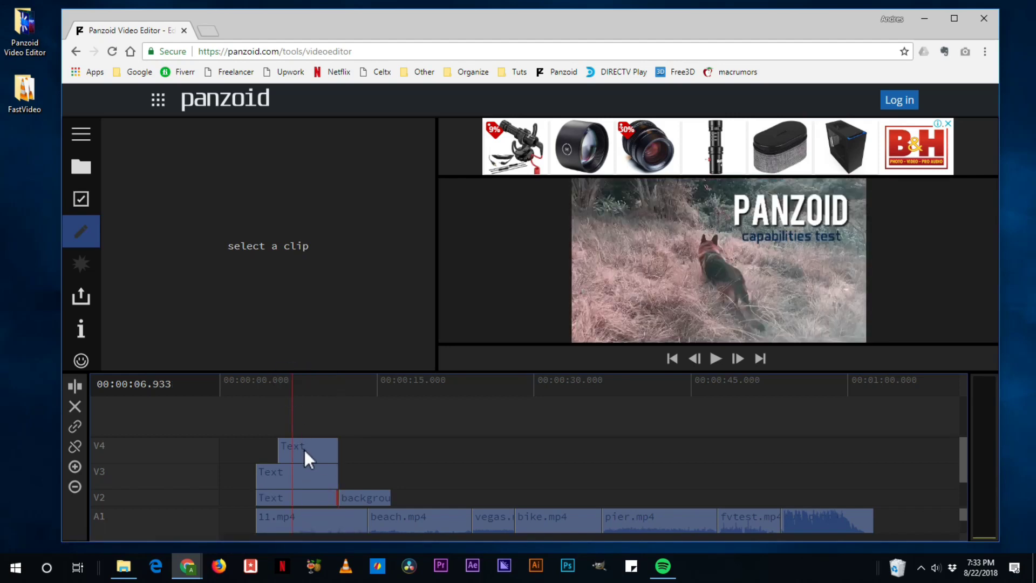
{"action": "left_click", "coordinate": [304, 449]}
{"action": "left_click", "coordinate": [289, 377]}
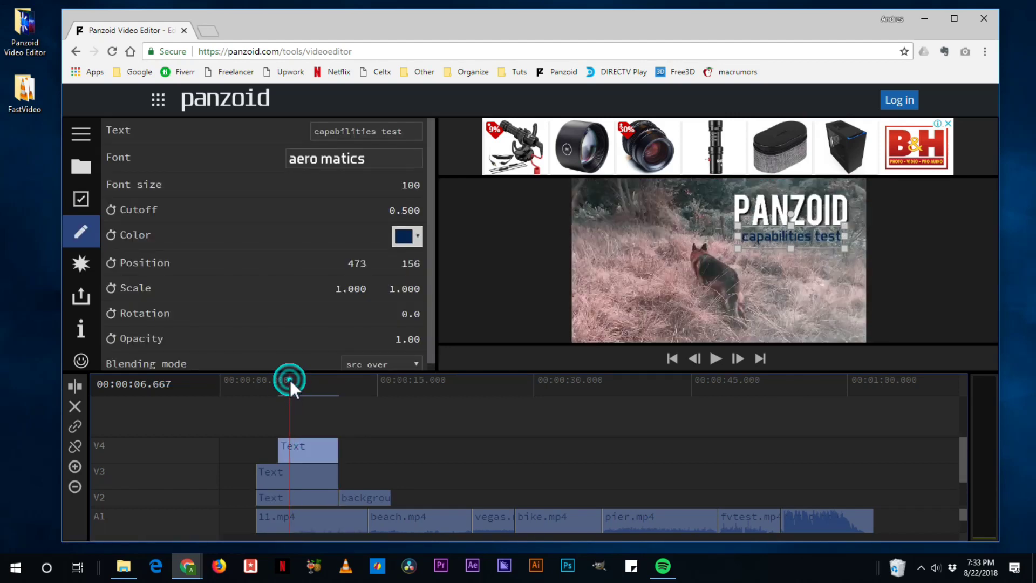
{"action": "left_click", "coordinate": [292, 377]}
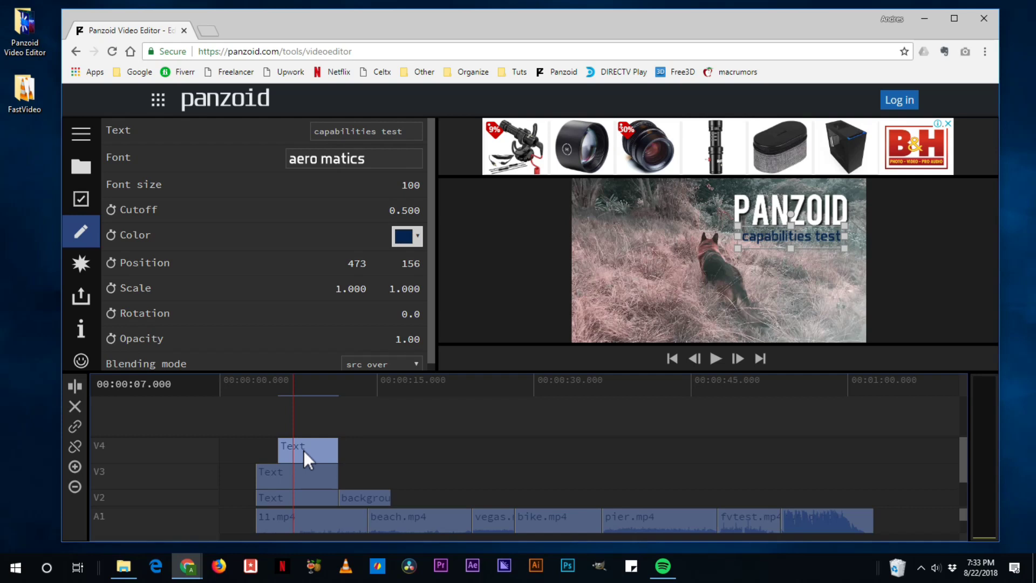
{"action": "left_click", "coordinate": [112, 263]}
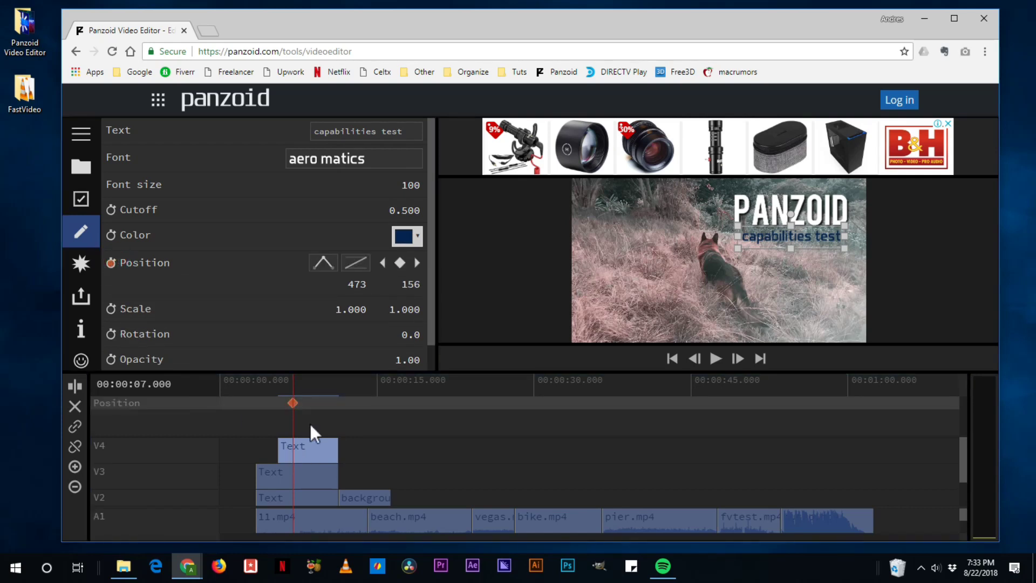
Step: Add a Position keyframe at 00:00:05.567 with the "capabilities test" text outside the frame's right edge, at about 1380, 114
{"action": "left_click_drag", "start_coordinate": [289, 377], "coordinate": [277, 377]}
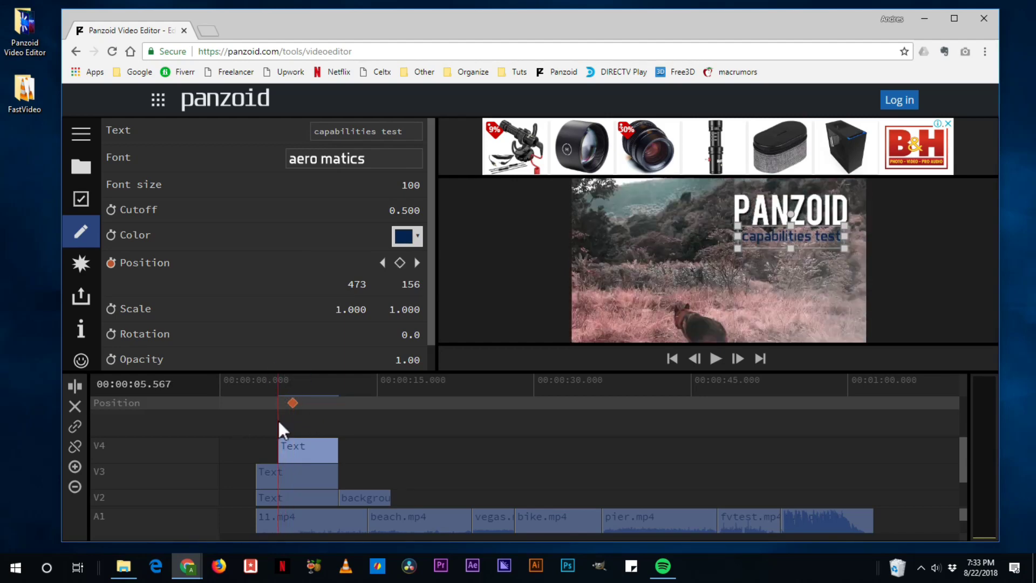
{"action": "left_click", "coordinate": [399, 263]}
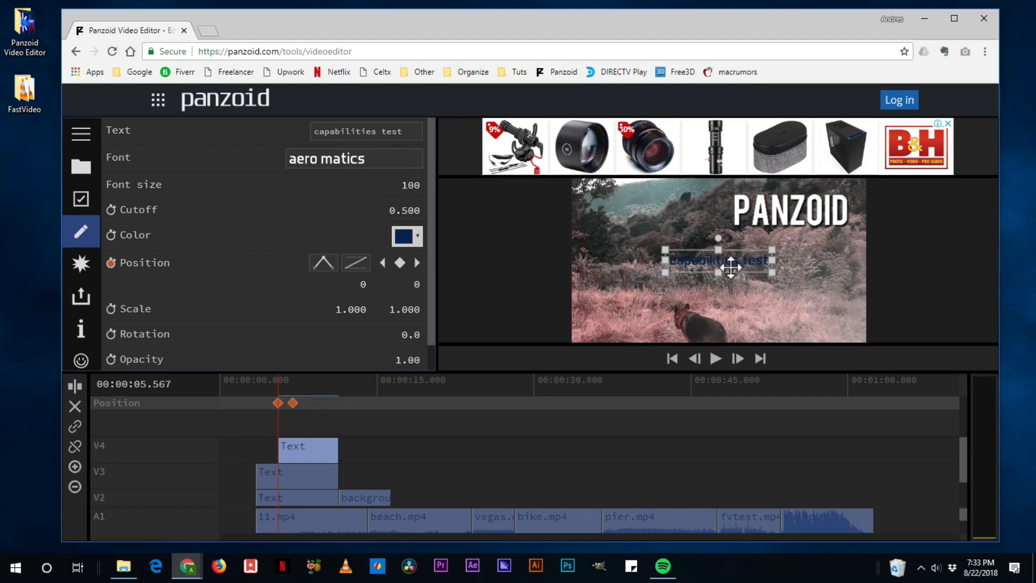
{"action": "left_click_drag", "start_coordinate": [732, 261], "coordinate": [949, 245]}
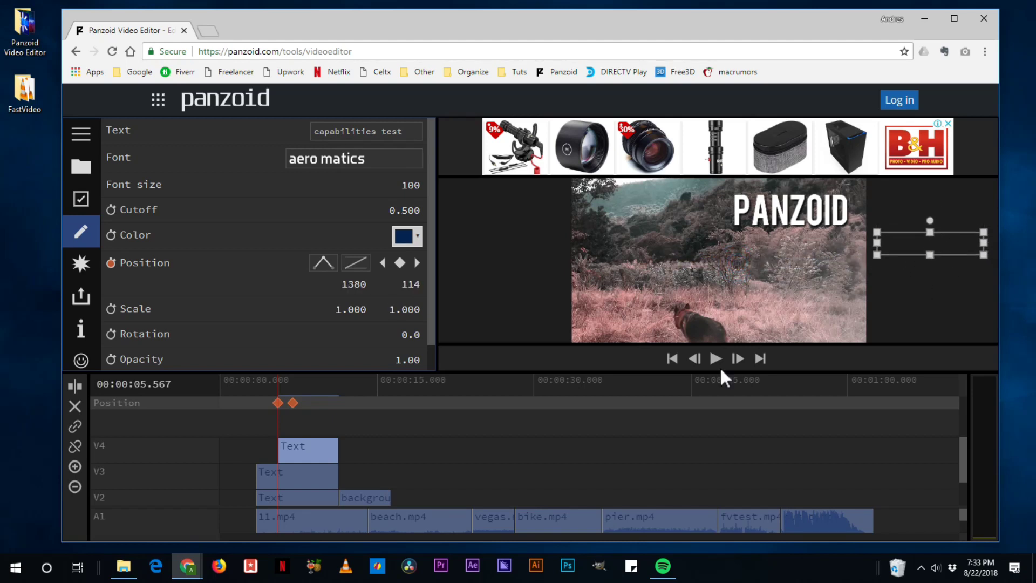
{"action": "left_click", "coordinate": [276, 374]}
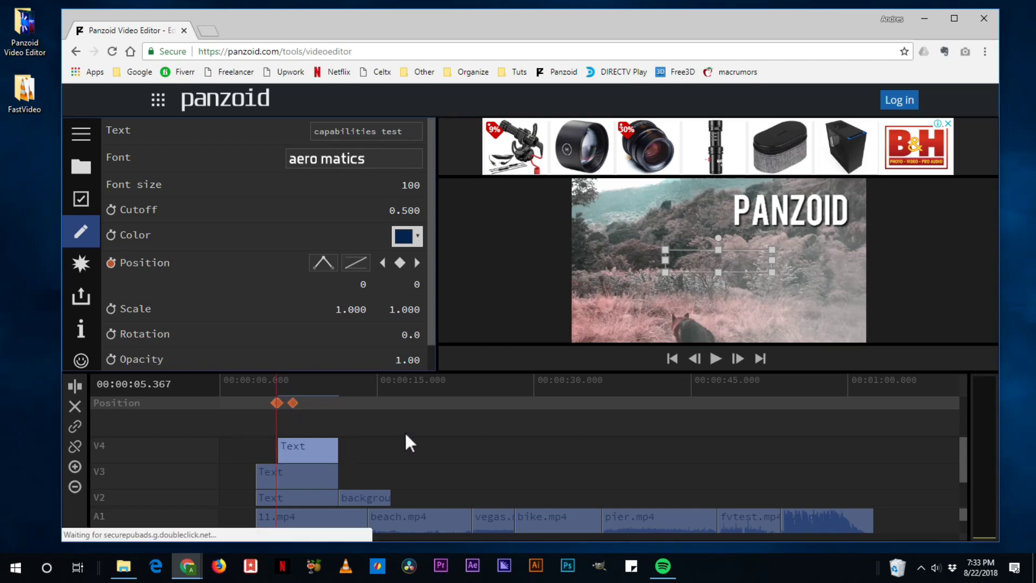
{"action": "left_click", "coordinate": [343, 426]}
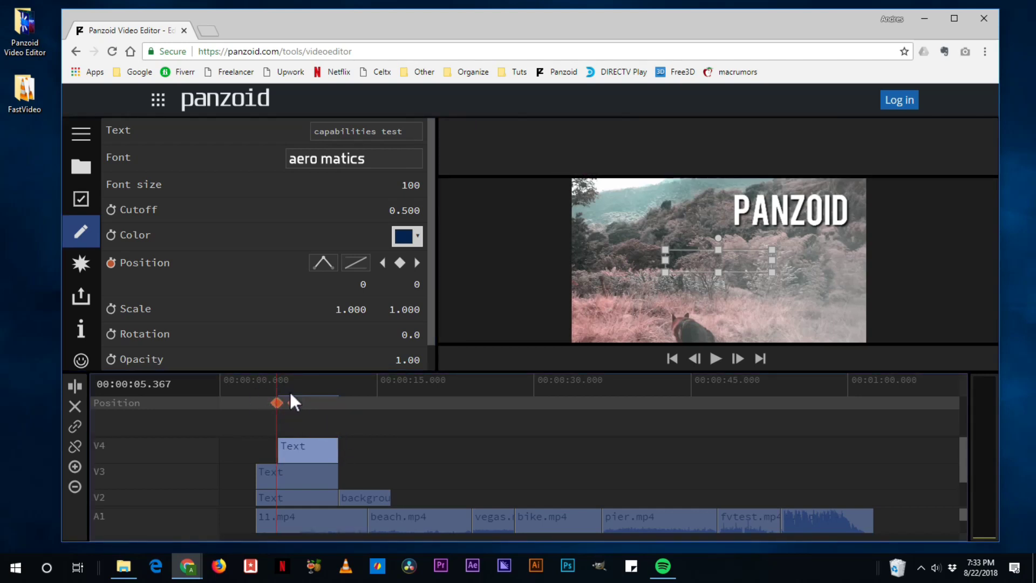
{"action": "left_click", "coordinate": [401, 263]}
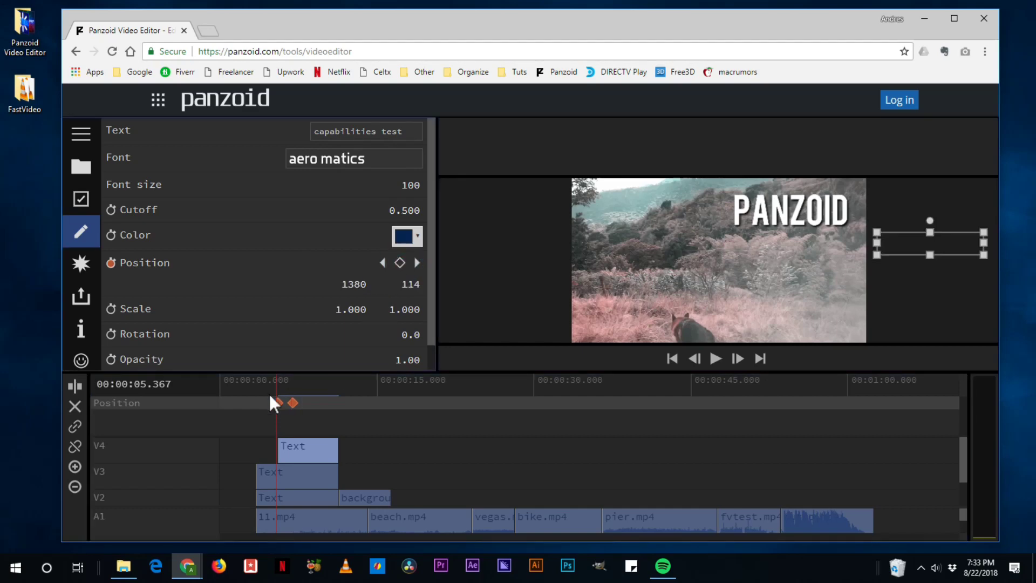
Step: Play back the subtitle's slide-in and set the easing of its 00:00:07.000 Position keyframe to quadratic in-out
{"action": "left_click", "coordinate": [716, 360]}
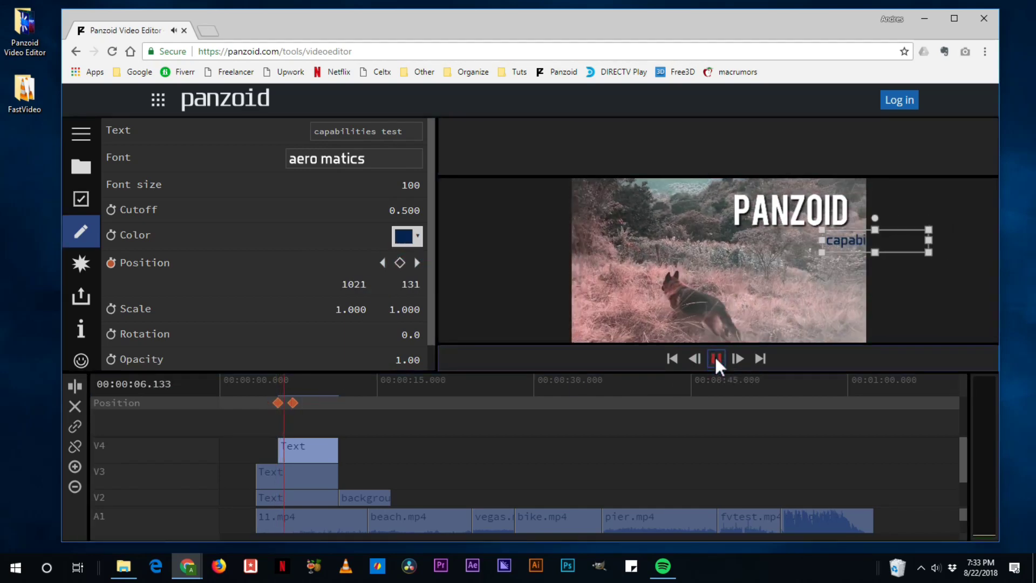
{"action": "left_click", "coordinate": [715, 358]}
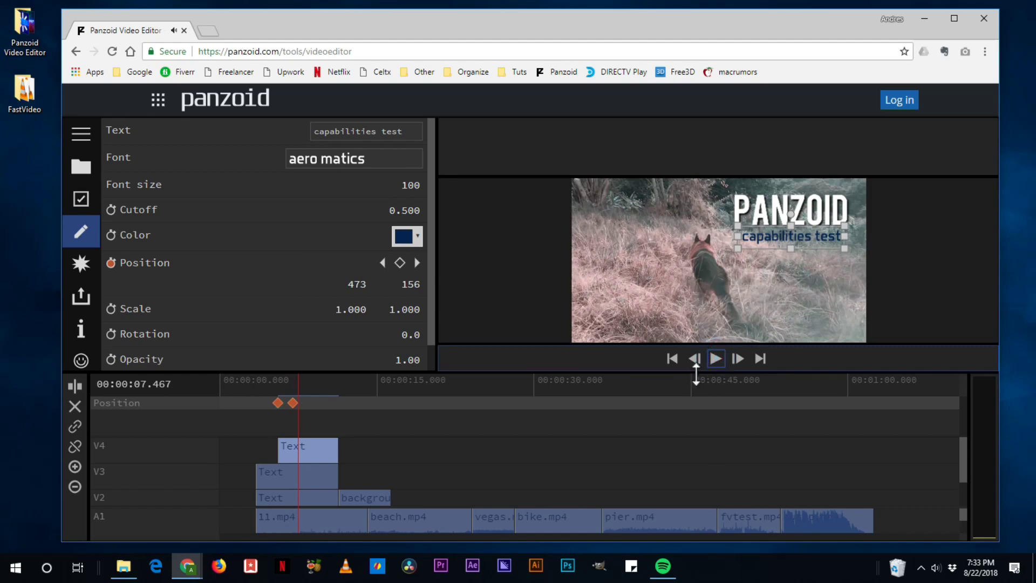
{"action": "left_click", "coordinate": [382, 263]}
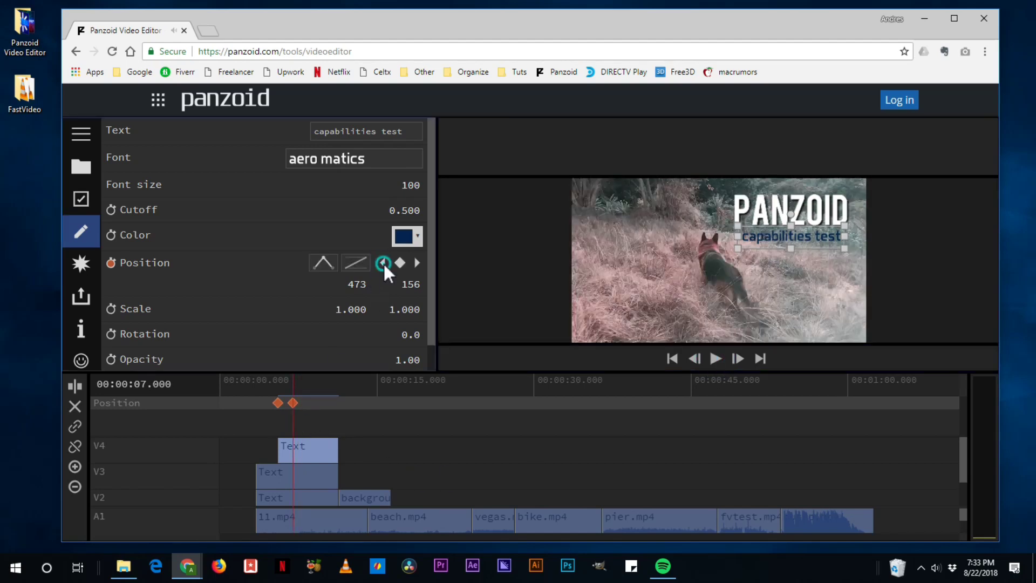
{"action": "left_click", "coordinate": [355, 264]}
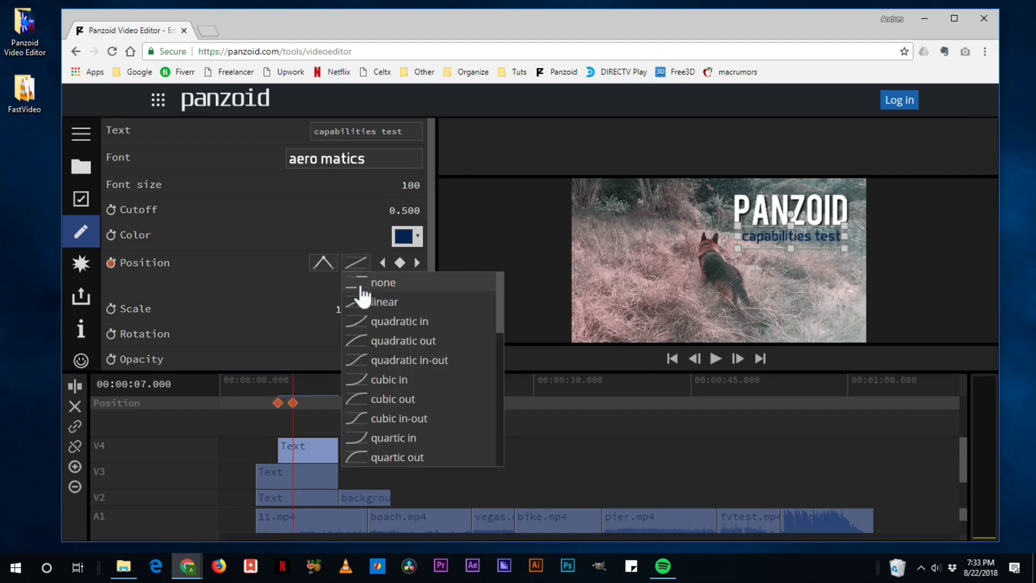
{"action": "left_click", "coordinate": [354, 360]}
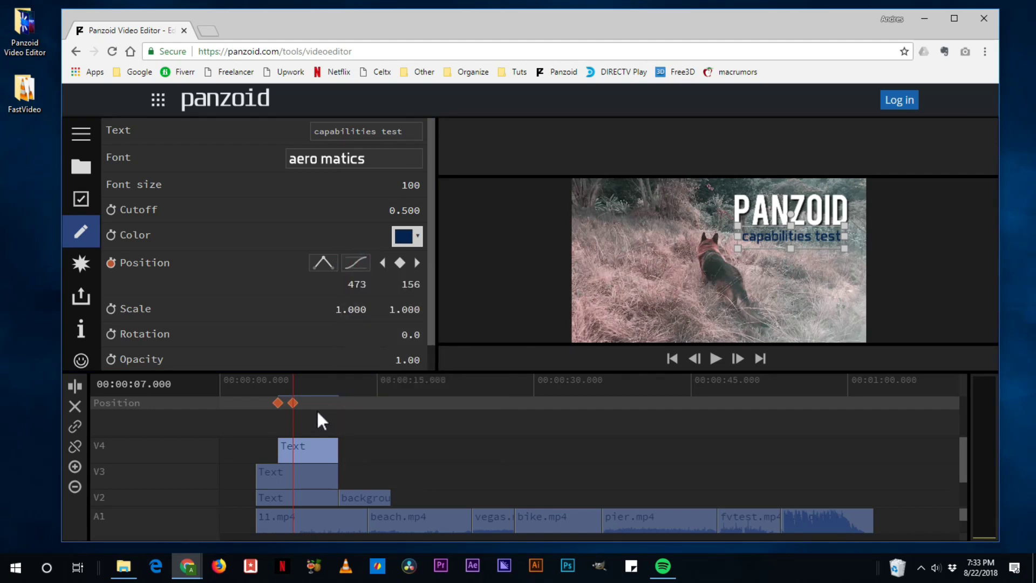
Step: Set the easing of the subtitle's 00:00:05.567 Position keyframe to cubic in and play back the animation
{"action": "left_click", "coordinate": [382, 262]}
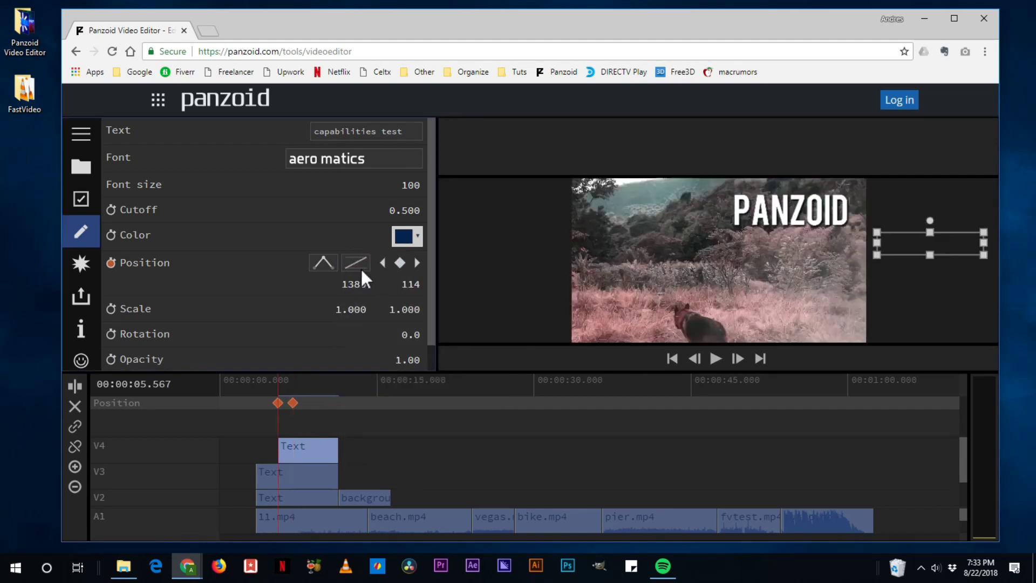
{"action": "left_click", "coordinate": [356, 263]}
{"action": "left_click", "coordinate": [360, 378]}
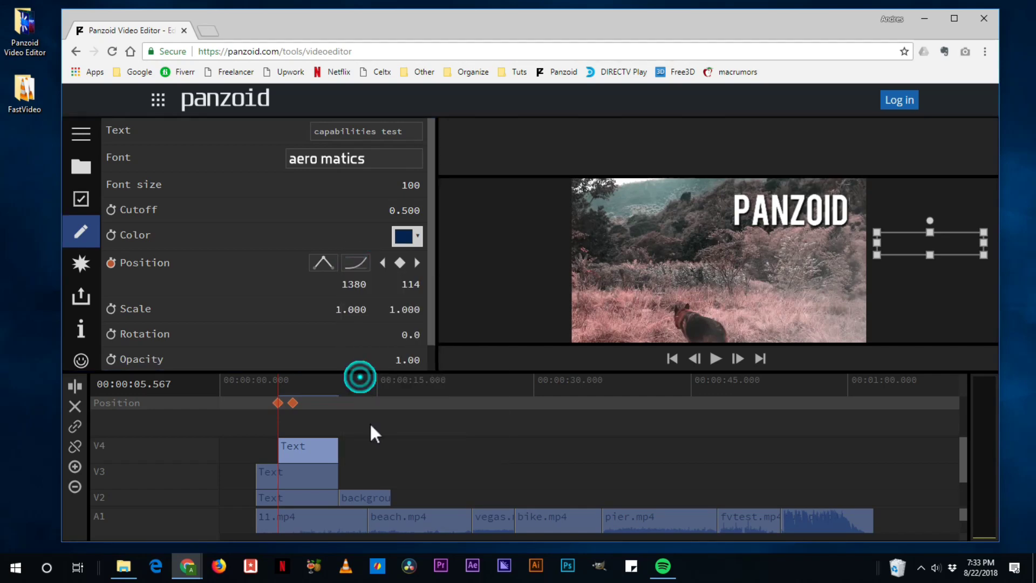
{"action": "left_click", "coordinate": [717, 357]}
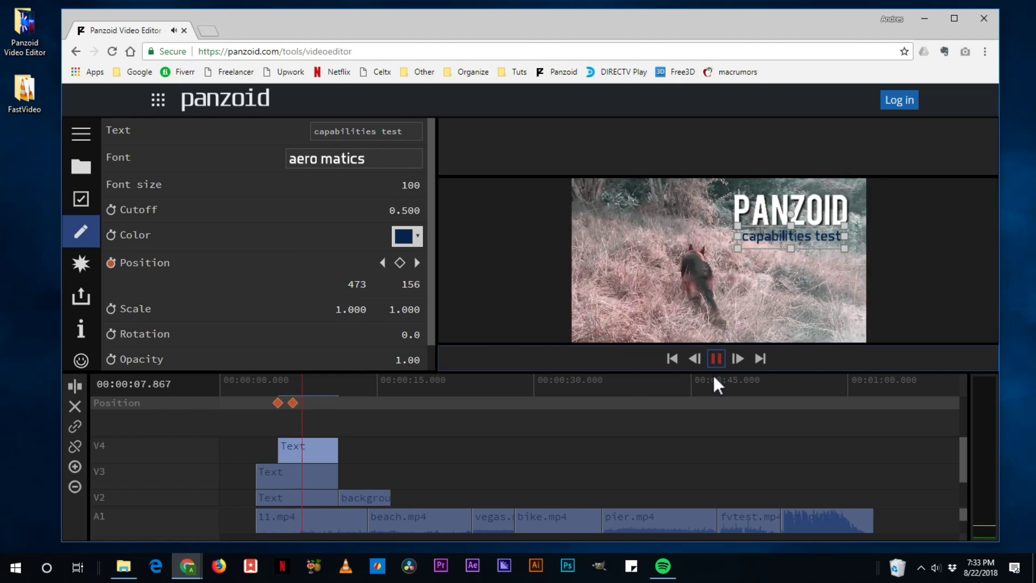
{"action": "left_click", "coordinate": [721, 354]}
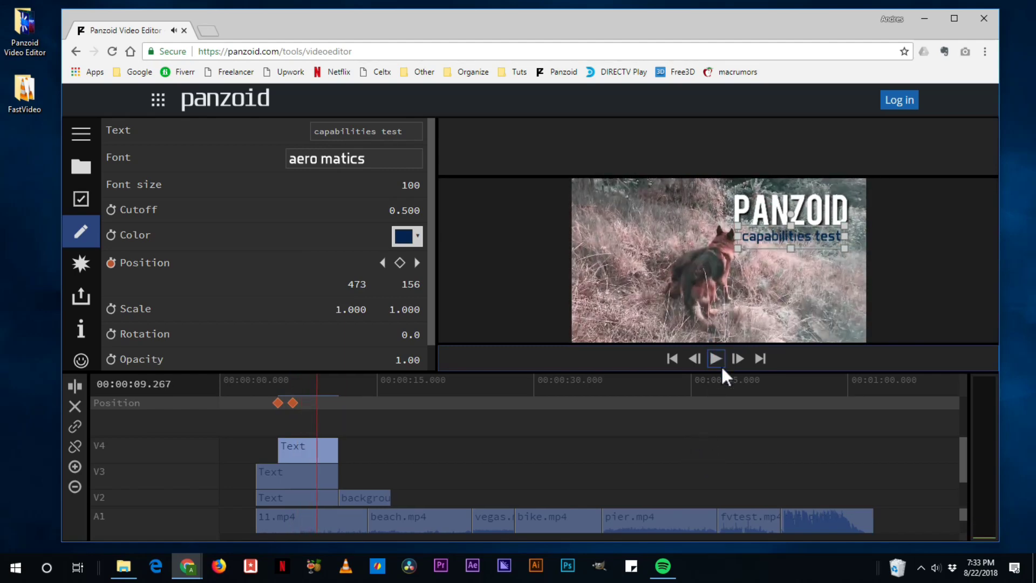
Step: Place an Adjustment clip on track V2 at about 21 seconds, covering vegas.mp4, and move the playhead to 00:00:24.933
{"action": "left_click_drag", "start_coordinate": [363, 383], "coordinate": [412, 406]}
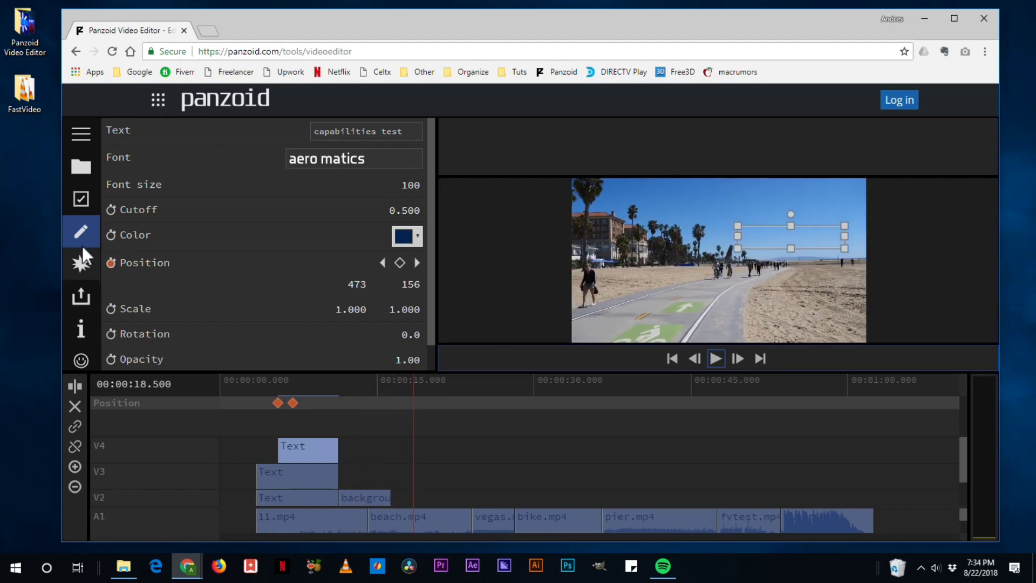
{"action": "left_click", "coordinate": [82, 166]}
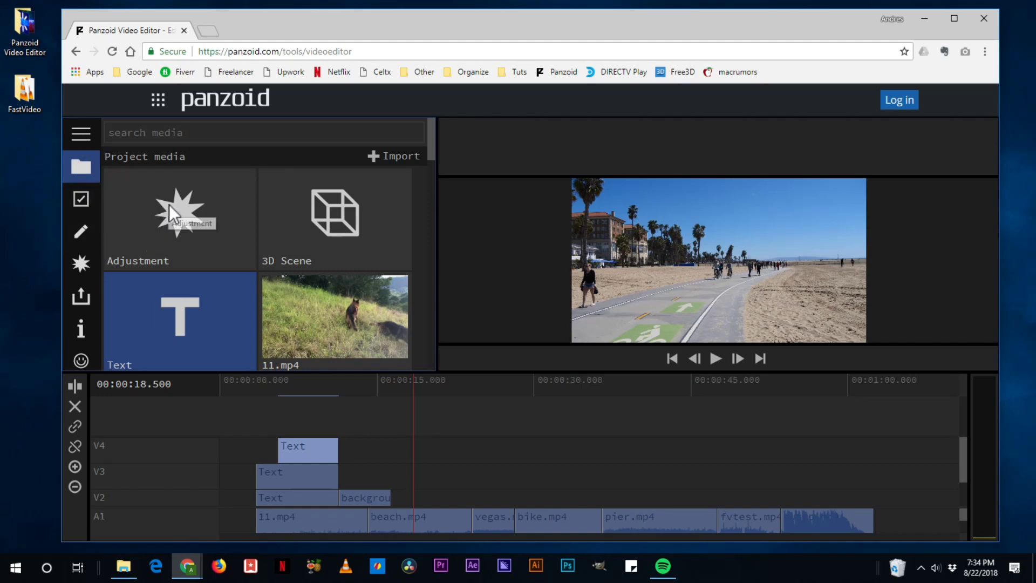
{"action": "left_click_drag", "start_coordinate": [170, 205], "coordinate": [440, 493]}
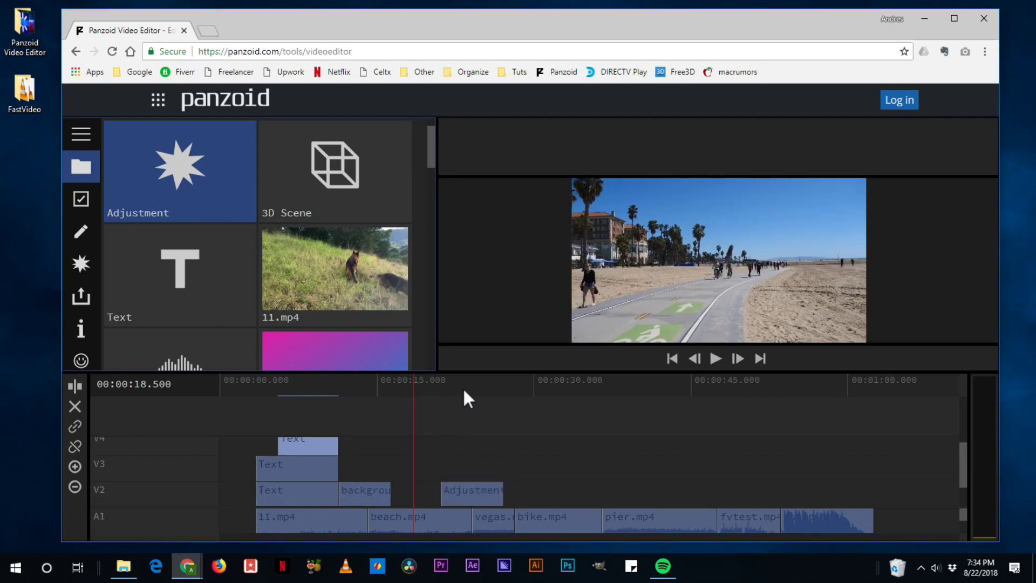
{"action": "left_click_drag", "start_coordinate": [464, 390], "coordinate": [483, 400]}
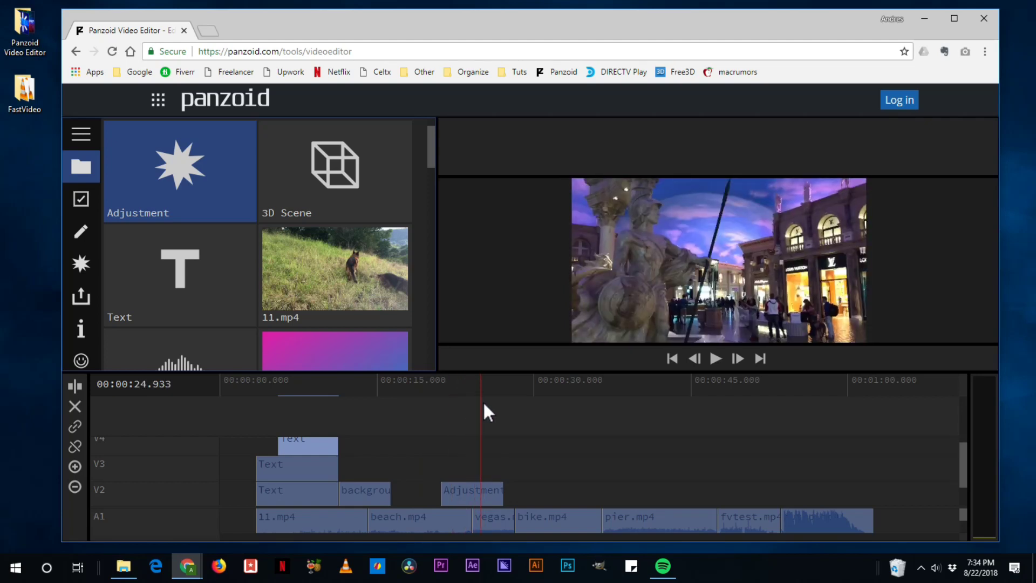
Step: Add a Gradient Overlay effect to the Adjustment clip on track V2
{"action": "left_click", "coordinate": [469, 490]}
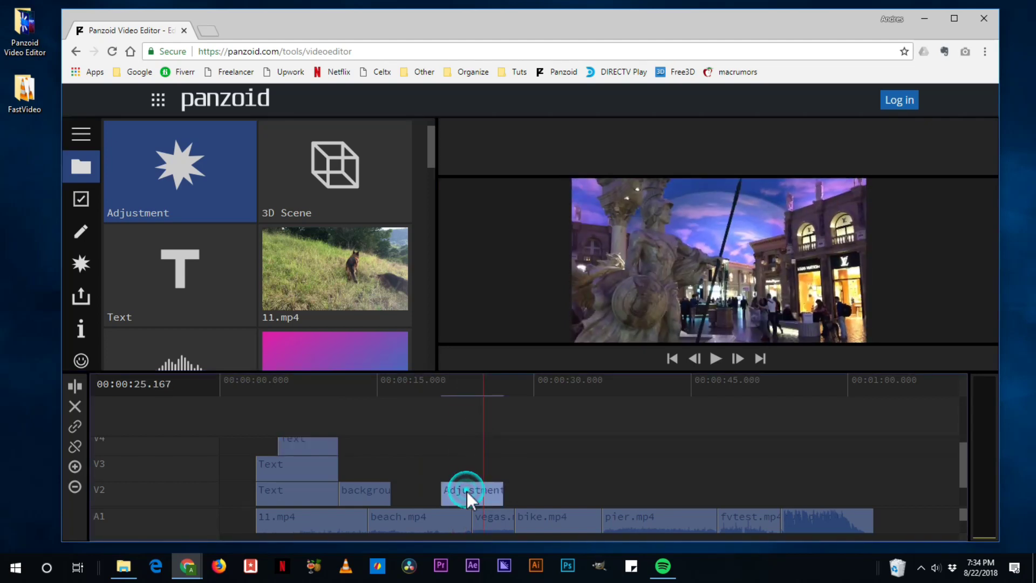
{"action": "left_click", "coordinate": [84, 263]}
{"action": "left_click", "coordinate": [286, 130]}
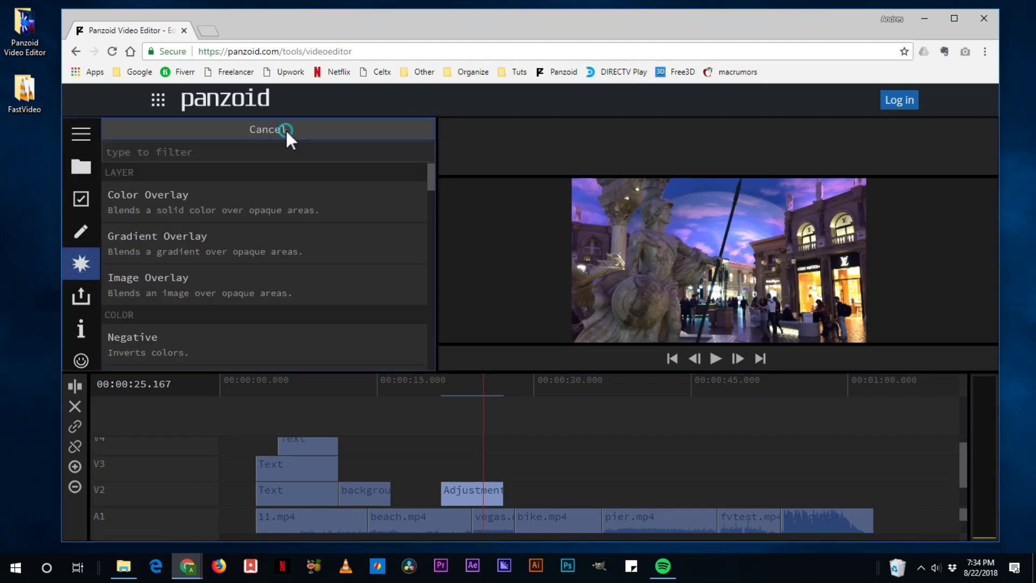
{"action": "scroll", "coordinate": [179, 217], "scroll_direction": "down", "scroll_amount": 1}
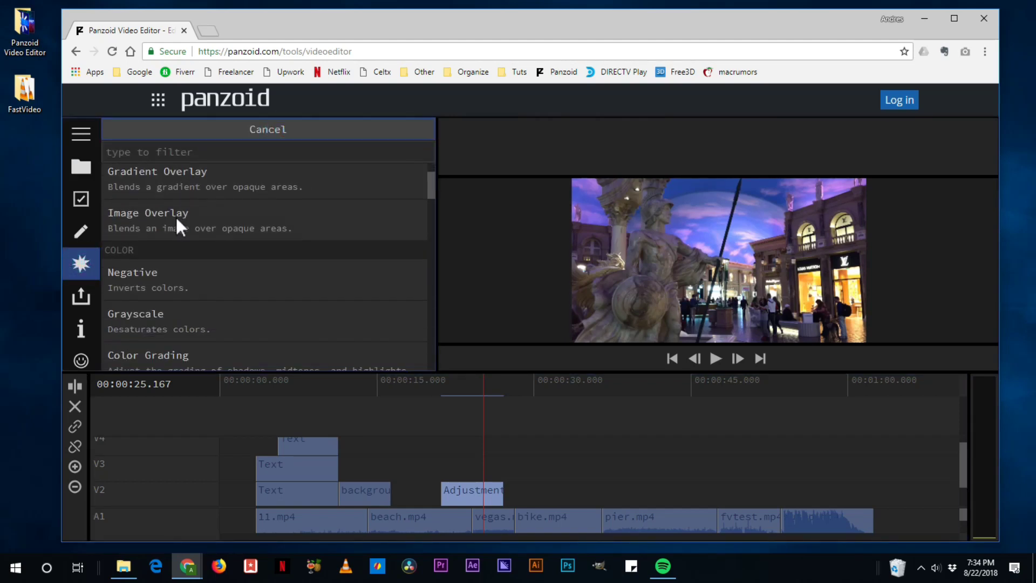
{"action": "scroll", "coordinate": [191, 273], "scroll_direction": "up", "scroll_amount": 1}
{"action": "scroll", "coordinate": [189, 270], "scroll_direction": "down", "scroll_amount": 2}
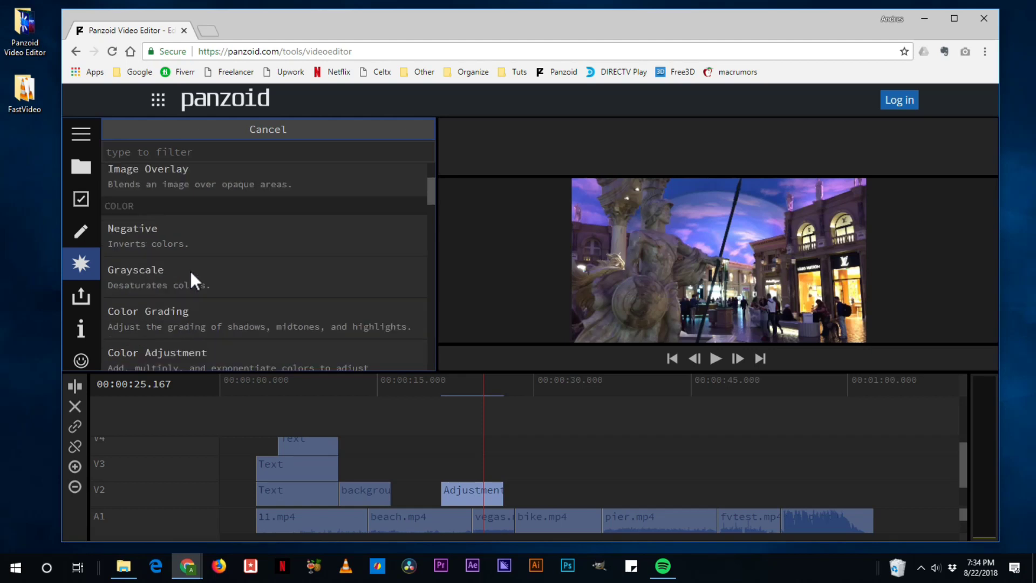
{"action": "scroll", "coordinate": [190, 269], "scroll_direction": "up", "scroll_amount": 2}
{"action": "left_click", "coordinate": [154, 235]}
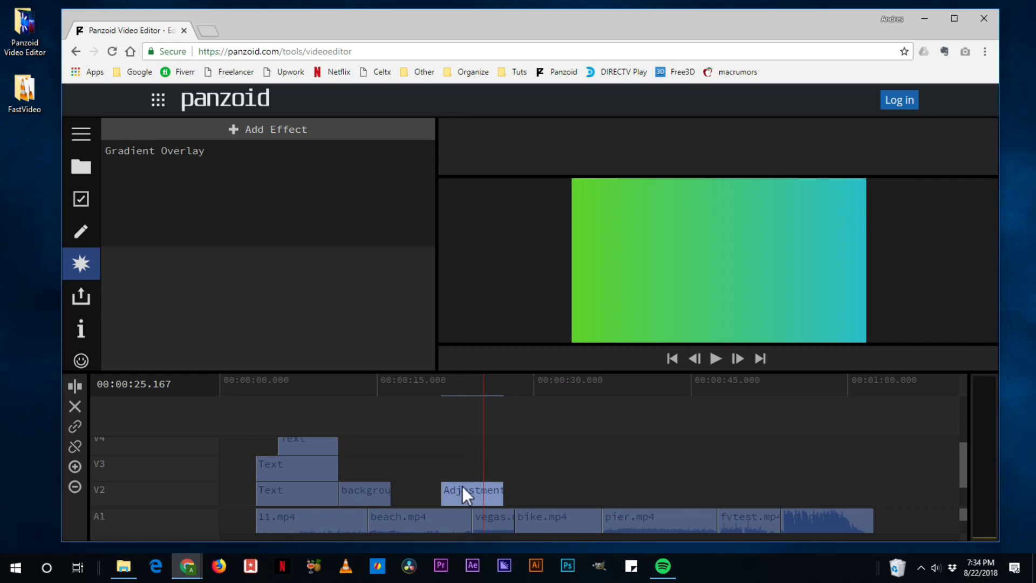
Step: Try the multiply blending mode on the Gradient Overlay effect and return it to src over
{"action": "left_click", "coordinate": [159, 150]}
{"action": "scroll", "coordinate": [207, 302], "scroll_direction": "down", "scroll_amount": 2}
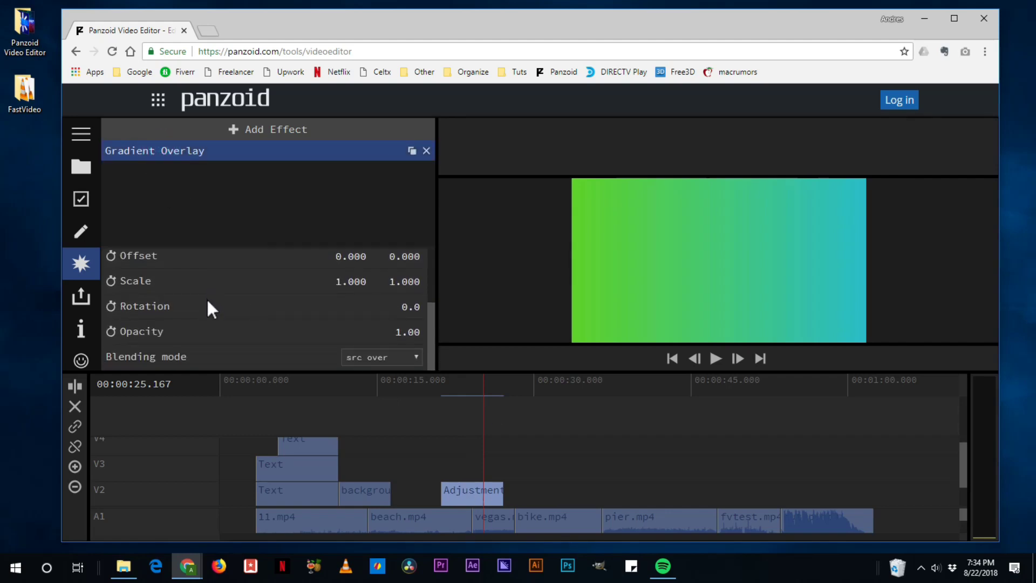
{"action": "left_click", "coordinate": [379, 359]}
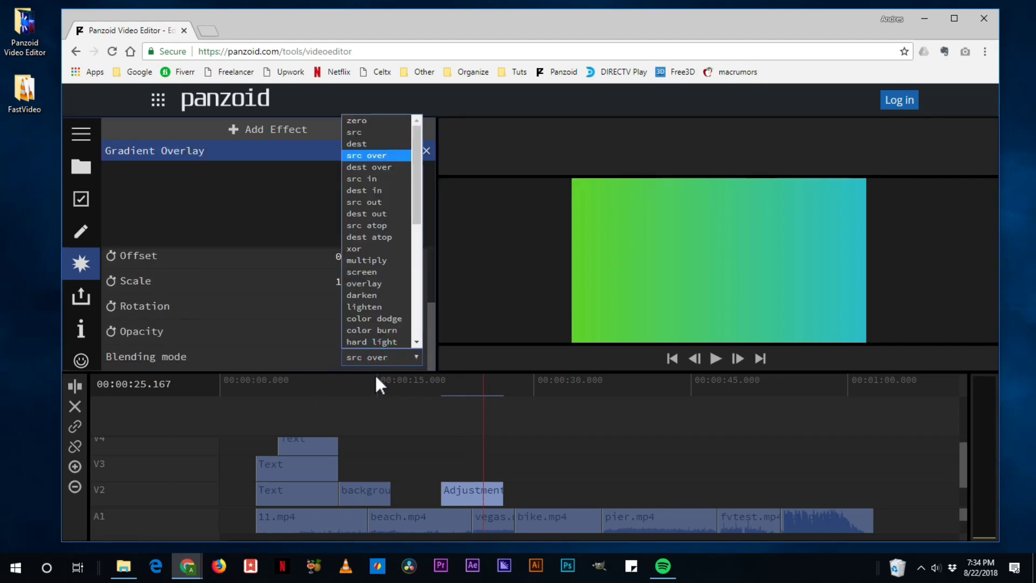
{"action": "left_click", "coordinate": [374, 261]}
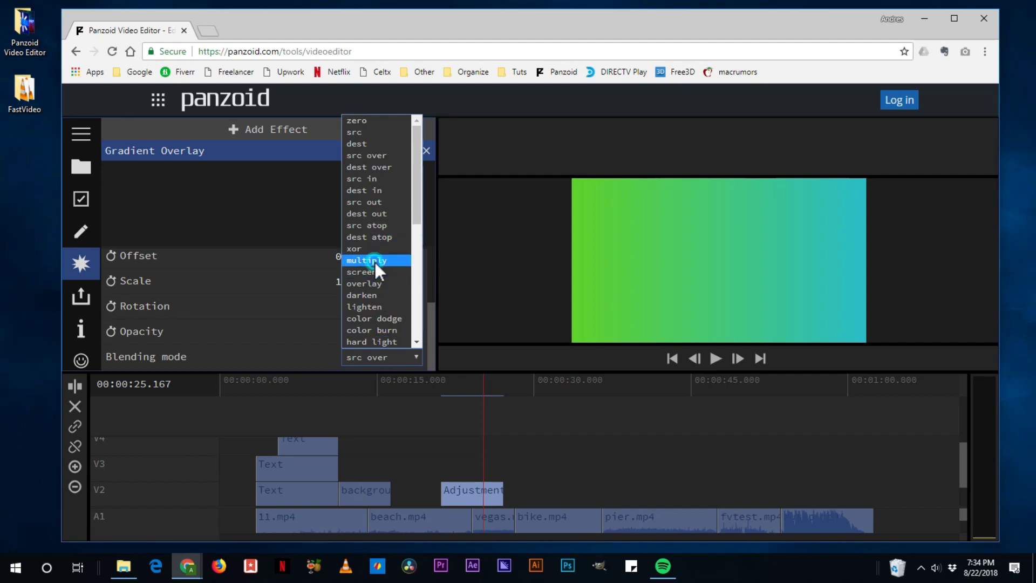
{"action": "left_click", "coordinate": [381, 356]}
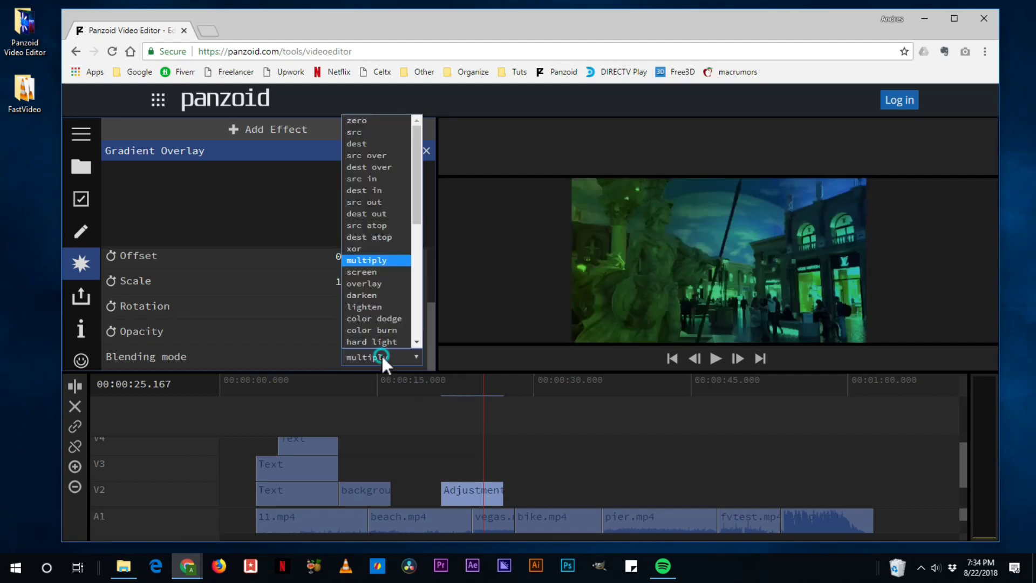
{"action": "left_click", "coordinate": [376, 157]}
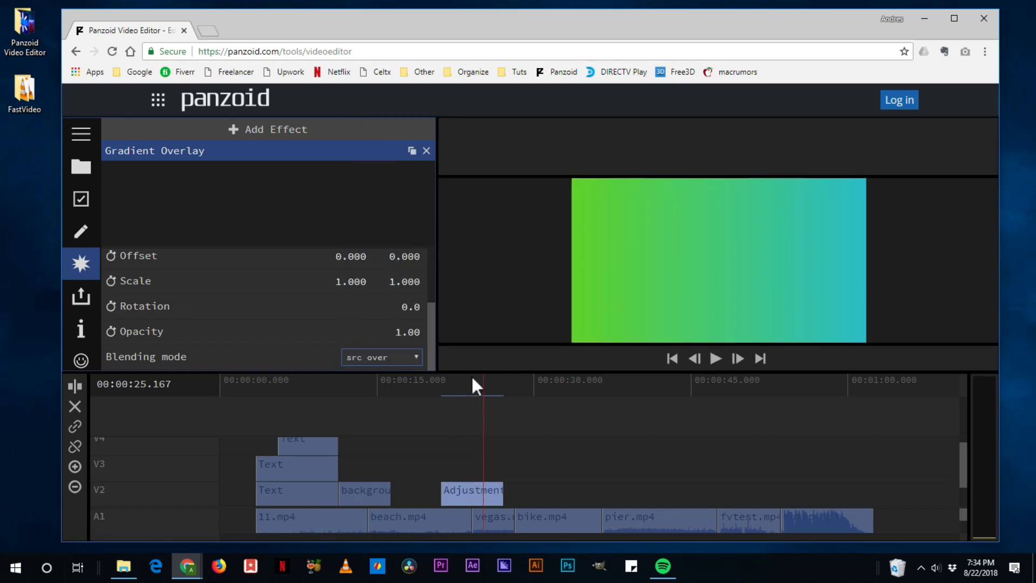
Step: Trim both ends of the Adjustment clip to span about 22.8 to 25.5 seconds and place the playhead at 00:00:24.067, on the beach.mp4/vegas.mp4 cut
{"action": "left_click_drag", "start_coordinate": [472, 381], "coordinate": [473, 386]}
{"action": "left_click_drag", "start_coordinate": [444, 491], "coordinate": [486, 493]}
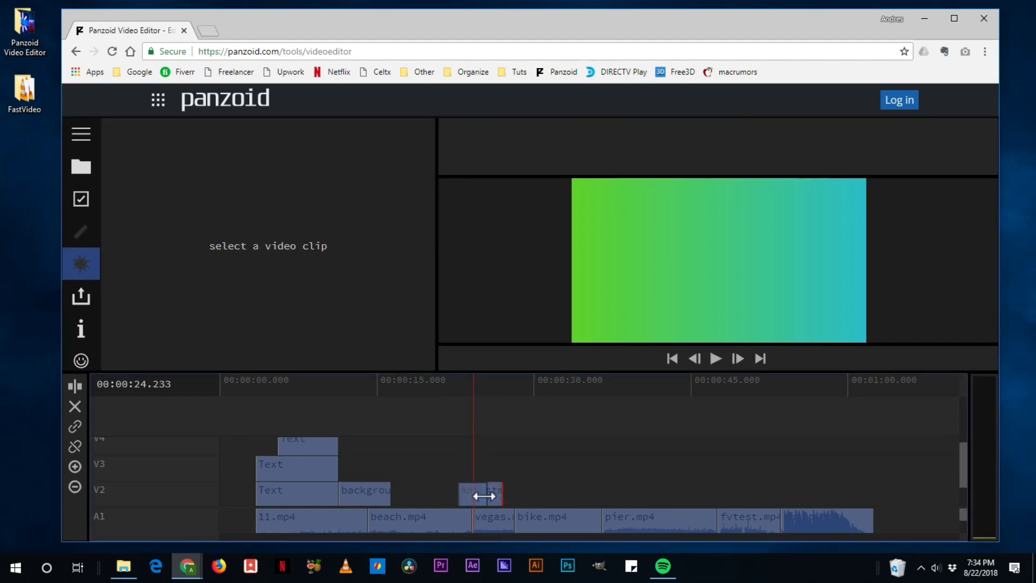
{"action": "left_click", "coordinate": [471, 503]}
{"action": "left_click", "coordinate": [471, 386]}
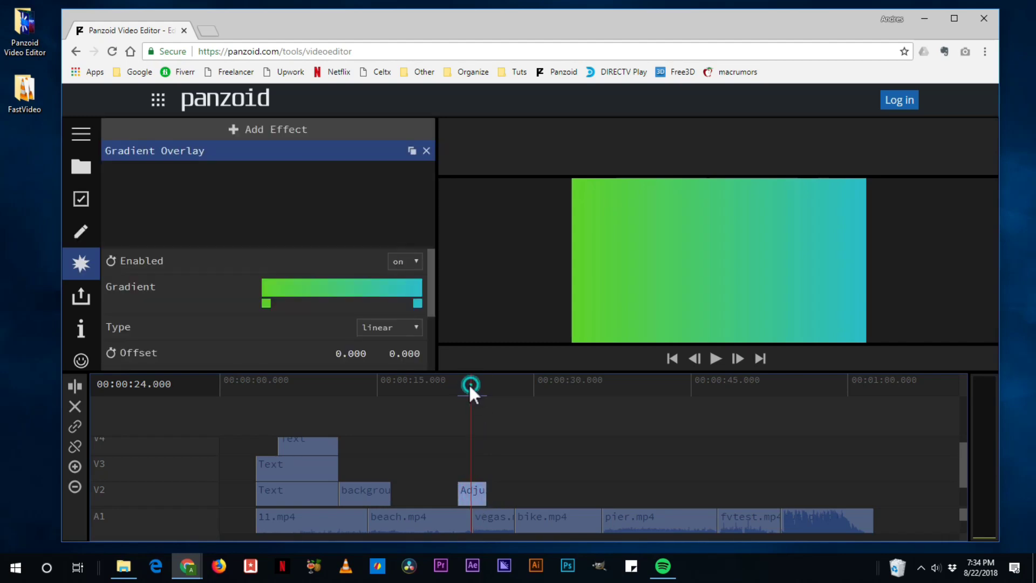
{"action": "left_click", "coordinate": [469, 494]}
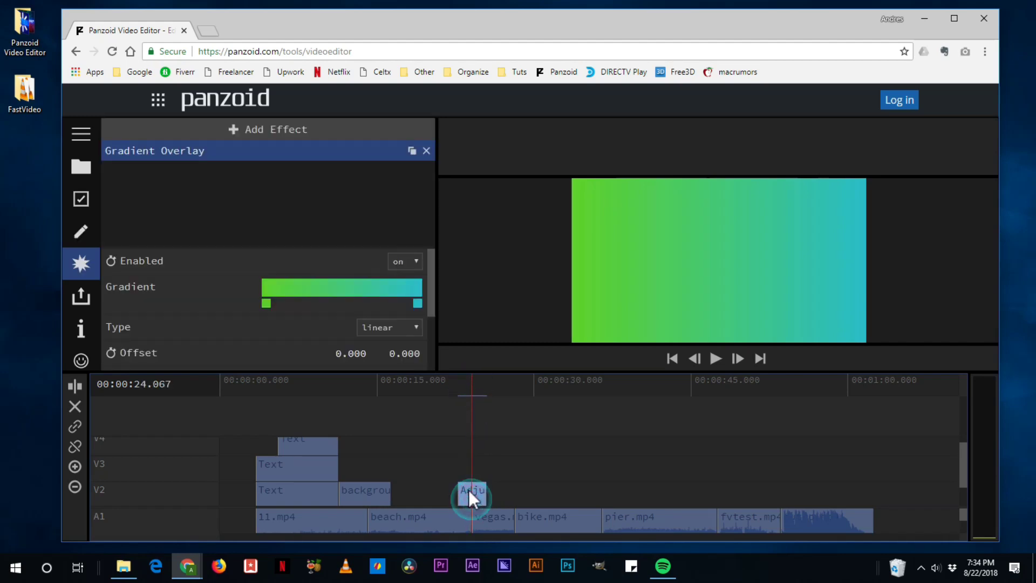
Step: Add a Crop effect from the Framing category to the Adjustment clip
{"action": "left_click", "coordinate": [249, 131]}
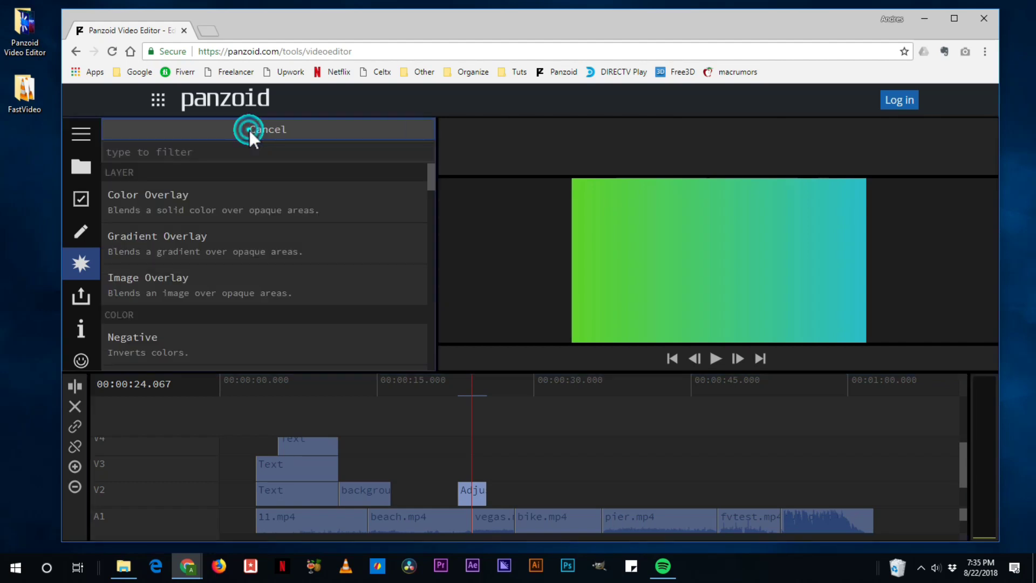
{"action": "scroll", "coordinate": [202, 281], "scroll_direction": "down", "scroll_amount": 3}
{"action": "scroll", "coordinate": [202, 286], "scroll_direction": "down", "scroll_amount": 3}
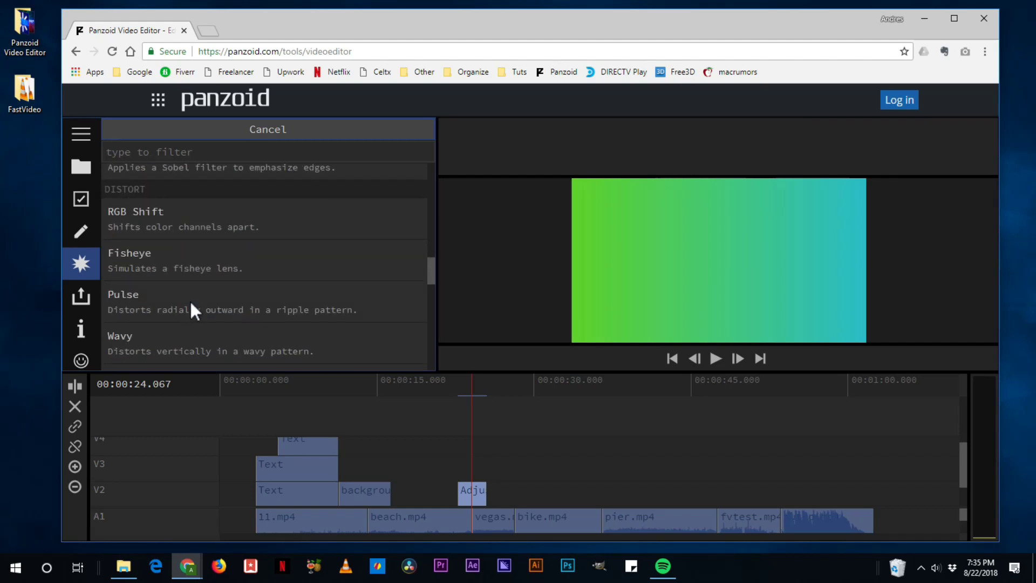
{"action": "scroll", "coordinate": [192, 299], "scroll_direction": "down", "scroll_amount": 5}
{"action": "scroll", "coordinate": [192, 299], "scroll_direction": "down", "scroll_amount": 3}
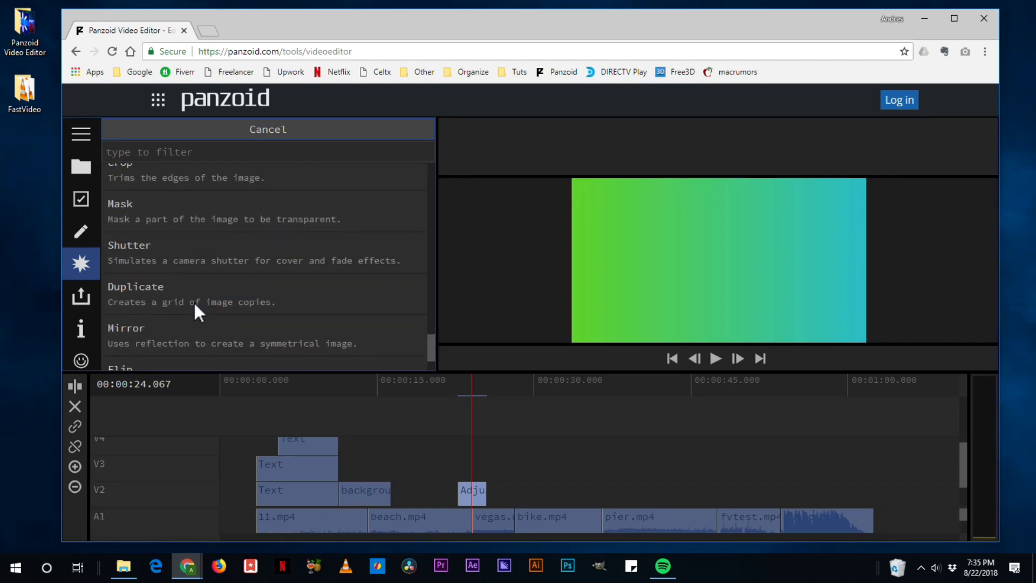
{"action": "scroll", "coordinate": [198, 311], "scroll_direction": "up", "scroll_amount": 2}
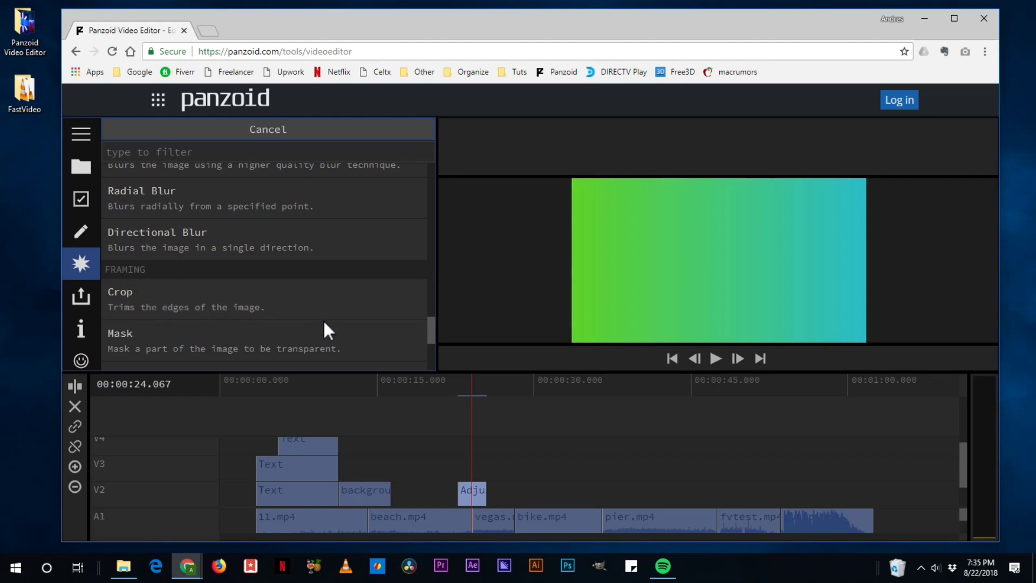
{"action": "left_click", "coordinate": [199, 300]}
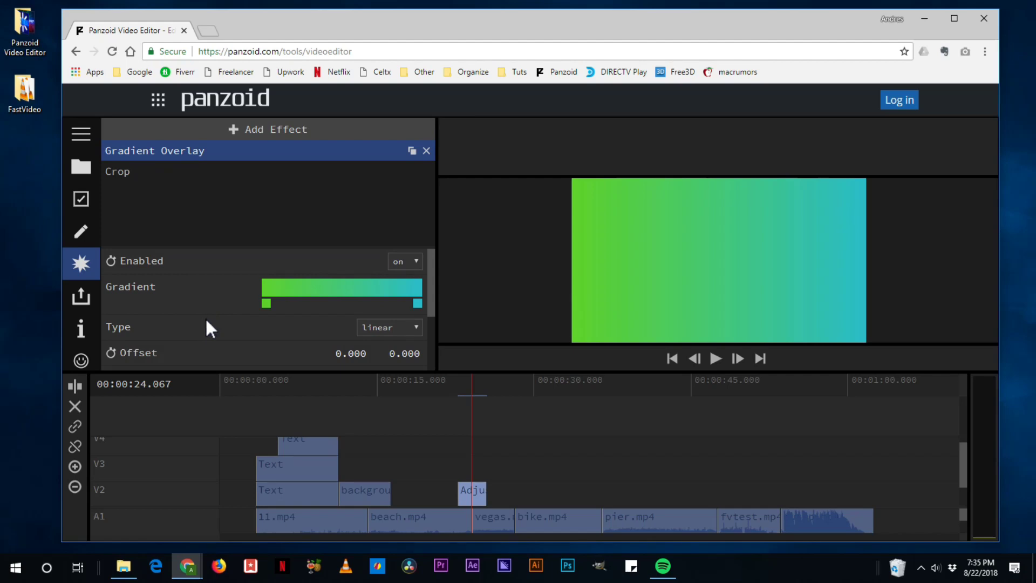
Step: Keyframe the Crop effect's Left value at 0.000 at 00:00:24.067 and 1.000 at 00:00:22.767
{"action": "left_click", "coordinate": [152, 174]}
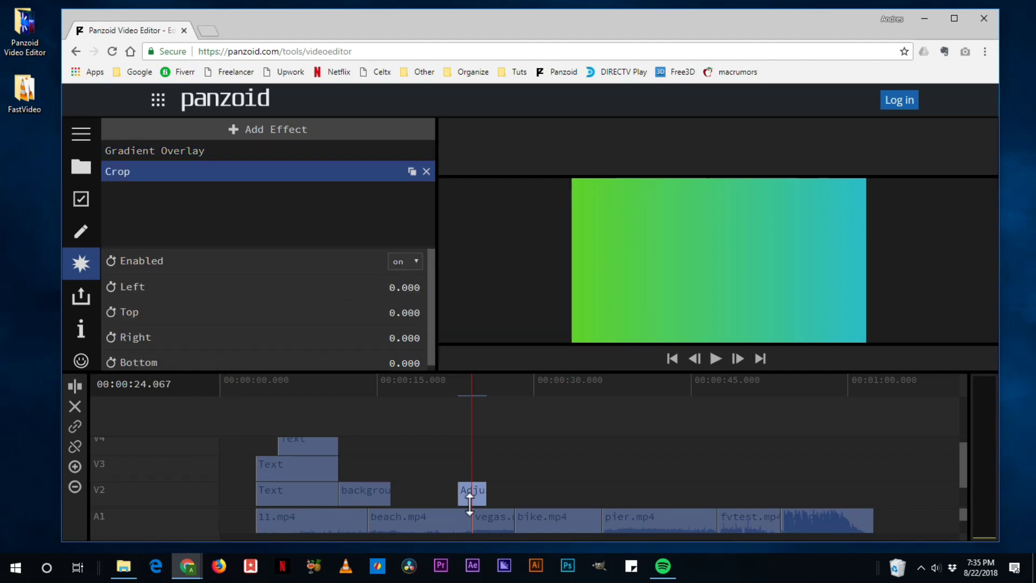
{"action": "left_click", "coordinate": [111, 287]}
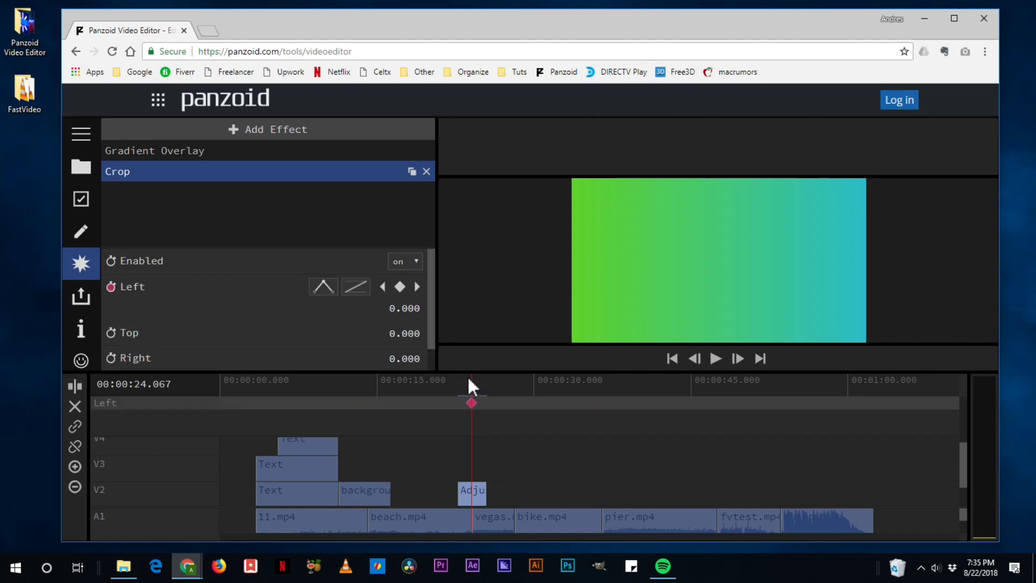
{"action": "left_click_drag", "start_coordinate": [467, 374], "coordinate": [457, 378]}
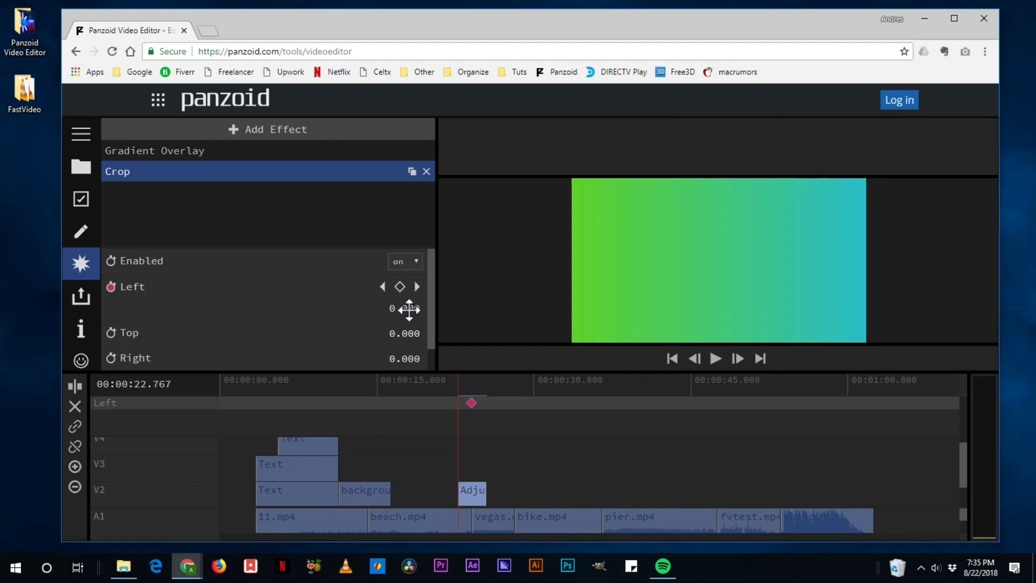
{"action": "left_click_drag", "start_coordinate": [407, 311], "coordinate": [987, 354]}
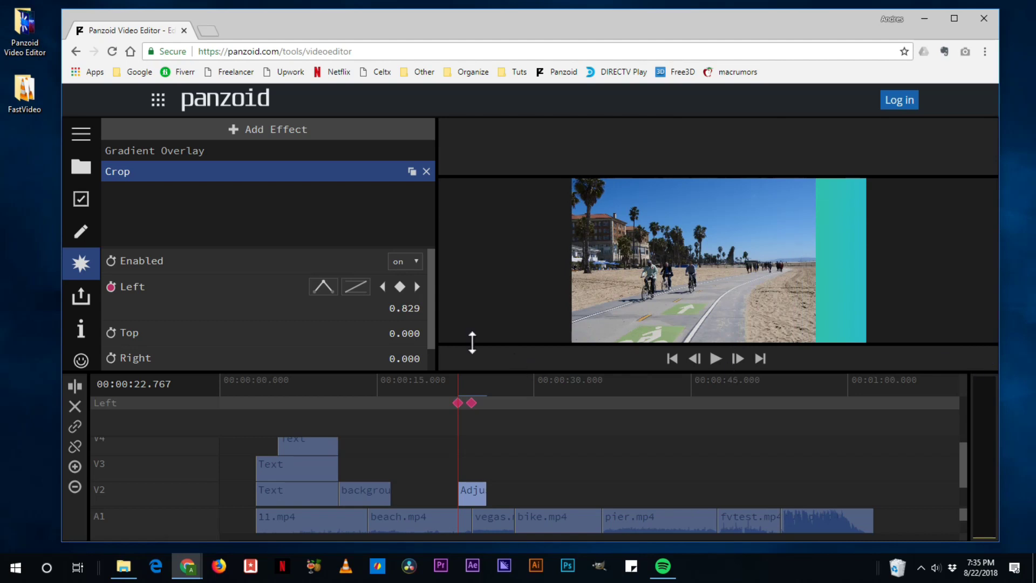
{"action": "left_click", "coordinate": [411, 311]}
{"action": "left_click_drag", "start_coordinate": [469, 313], "coordinate": [548, 319]}
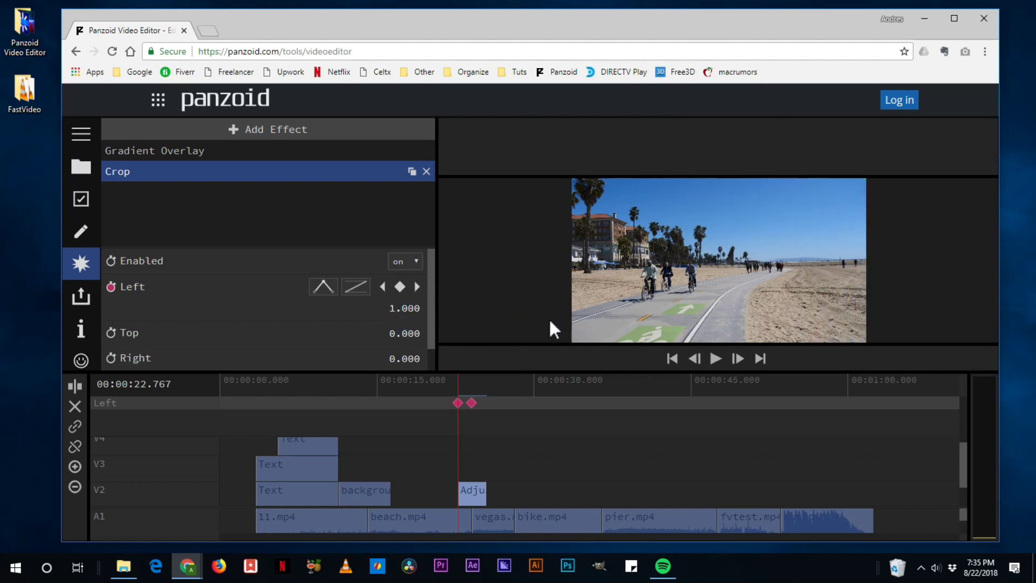
Step: Keyframe the Crop effect's Right value at 0.000 at 00:00:24.067 and 1.000 at 00:00:25.467
{"action": "left_click", "coordinate": [417, 287]}
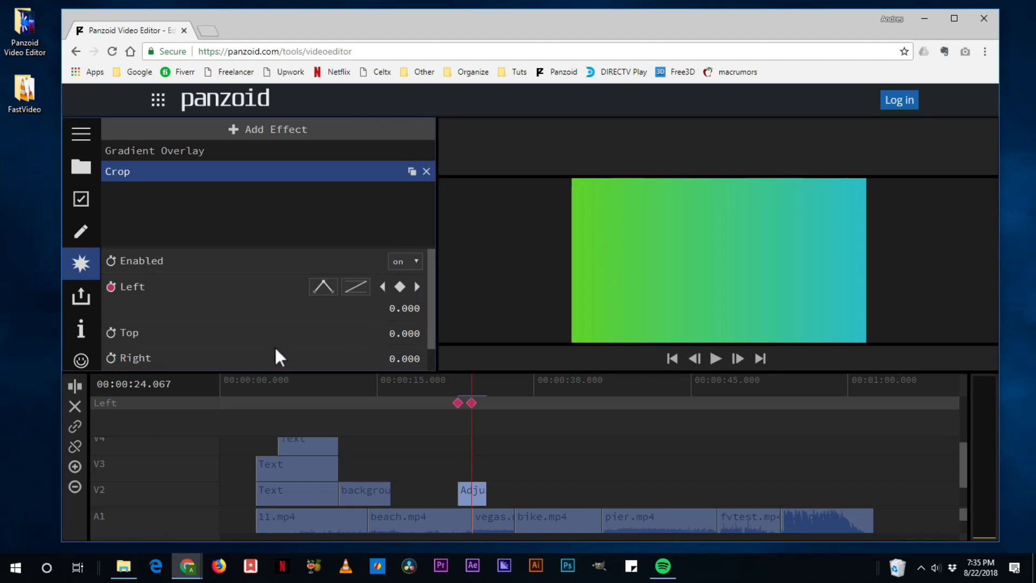
{"action": "scroll", "coordinate": [275, 349], "scroll_direction": "down", "scroll_amount": 1}
{"action": "left_click", "coordinate": [111, 332]}
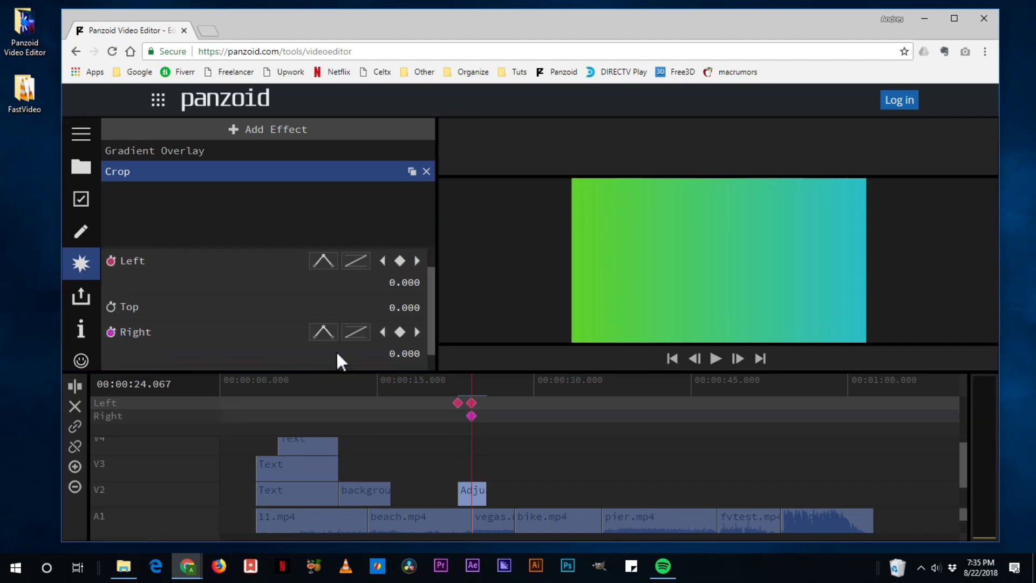
{"action": "left_click", "coordinate": [484, 384]}
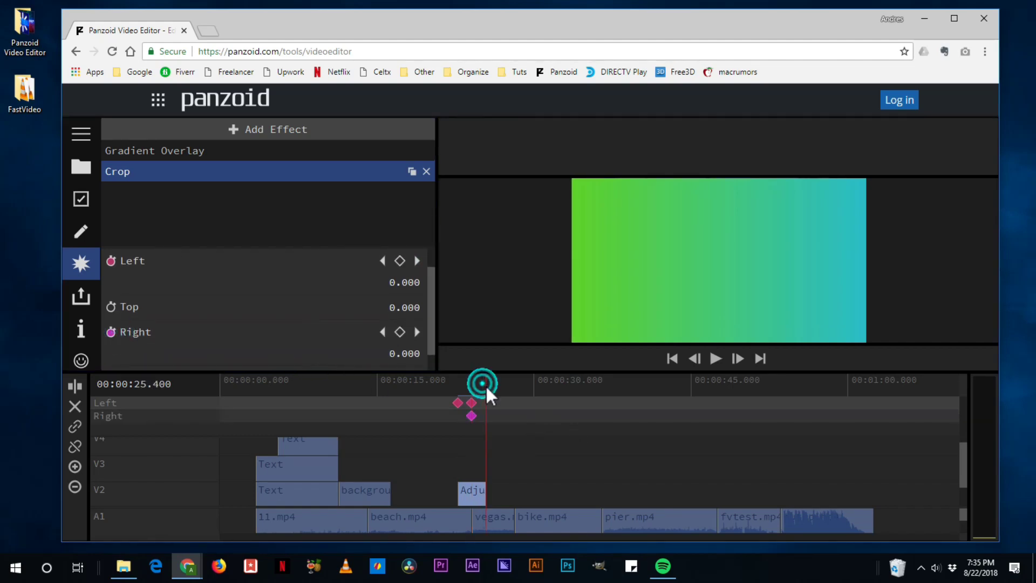
{"action": "left_click", "coordinate": [487, 387]}
{"action": "left_click", "coordinate": [484, 387]}
{"action": "left_click", "coordinate": [487, 388]}
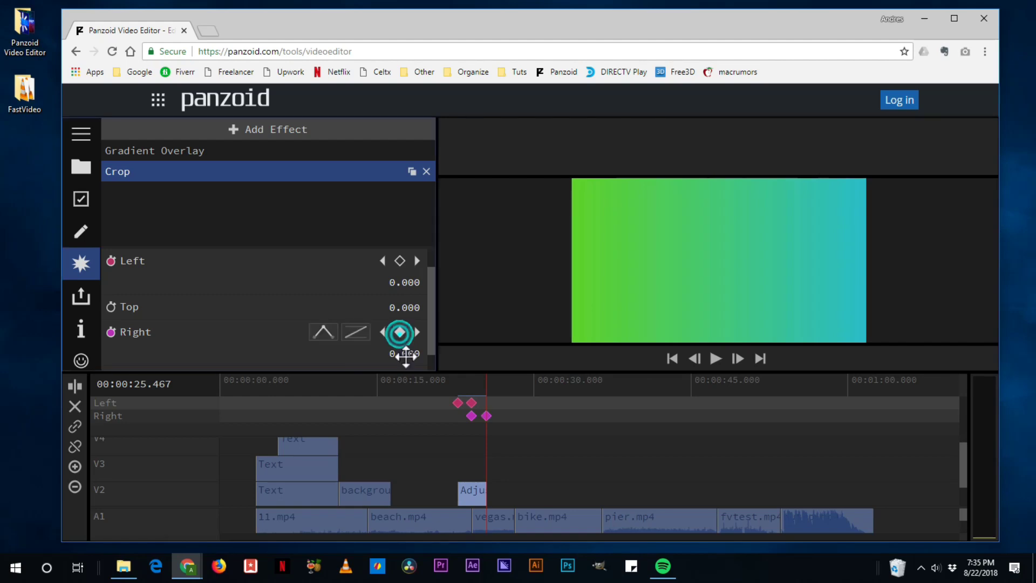
{"action": "left_click_drag", "start_coordinate": [406, 352], "coordinate": [1025, 406]}
{"action": "left_click_drag", "start_coordinate": [402, 355], "coordinate": [490, 363]}
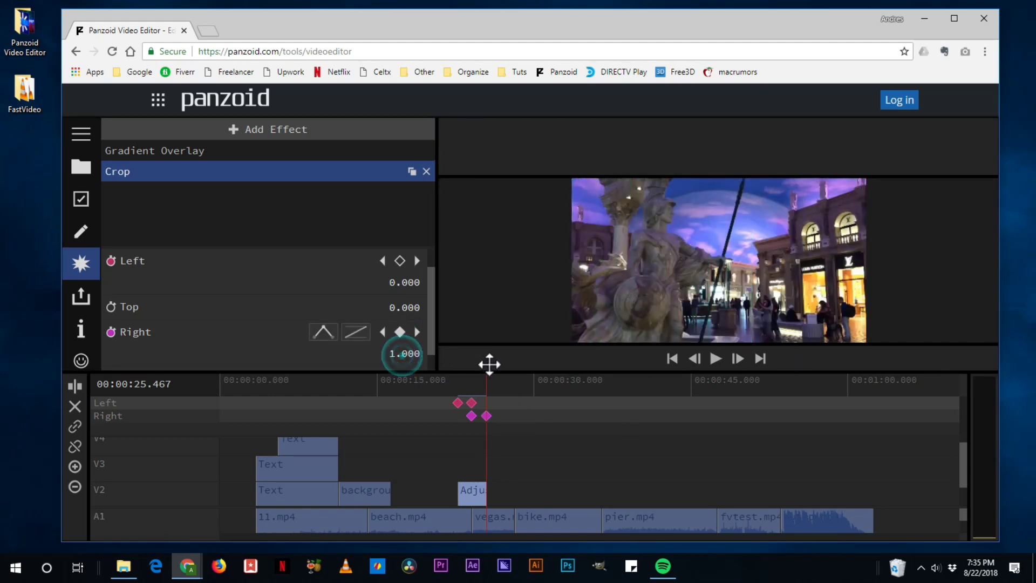
Step: Play back the gradient wipe between beach.mp4 and vegas.mp4, starting from 00:00:21.333
{"action": "left_click", "coordinate": [443, 383]}
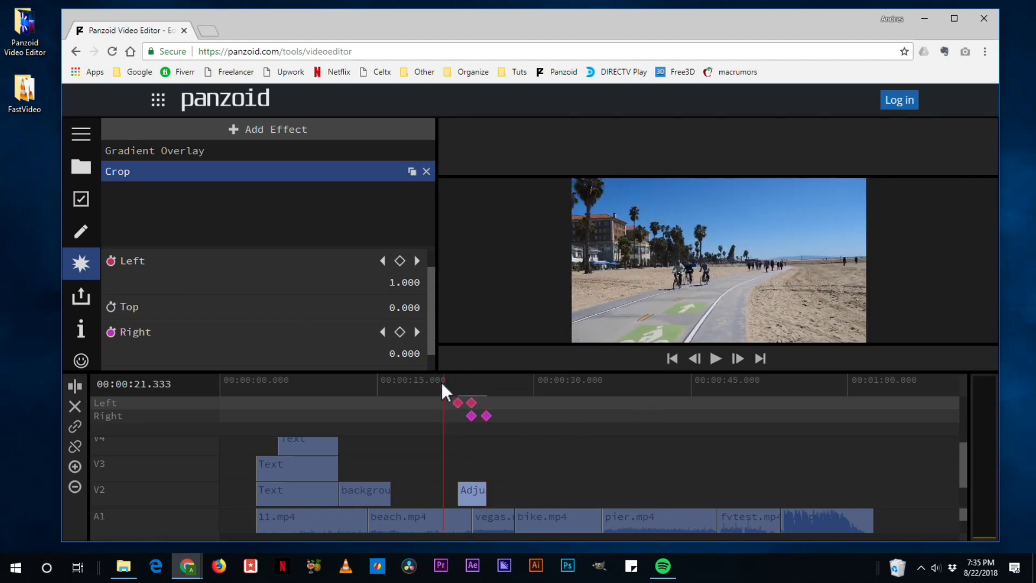
{"action": "left_click", "coordinate": [715, 357]}
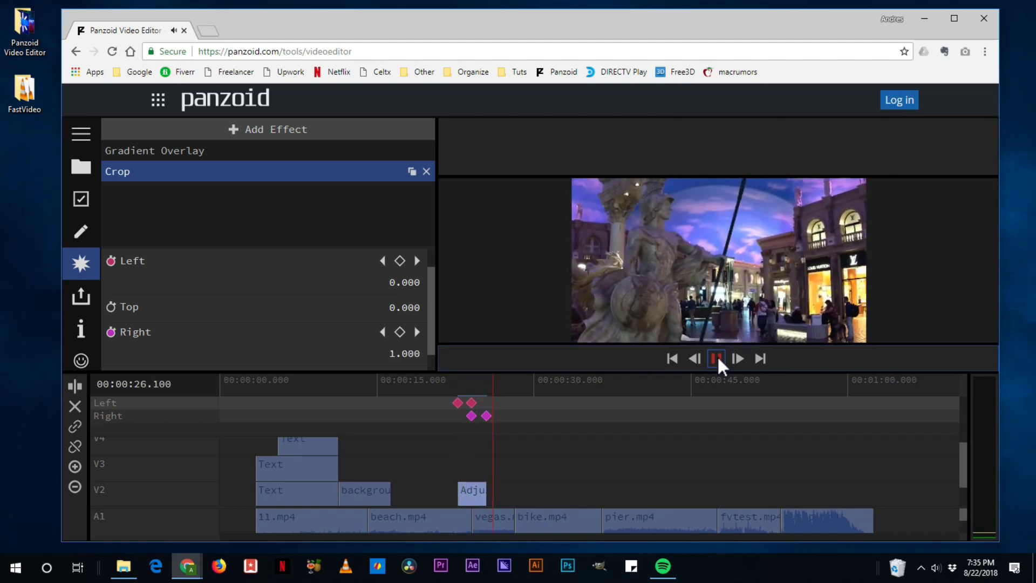
{"action": "left_click", "coordinate": [717, 356]}
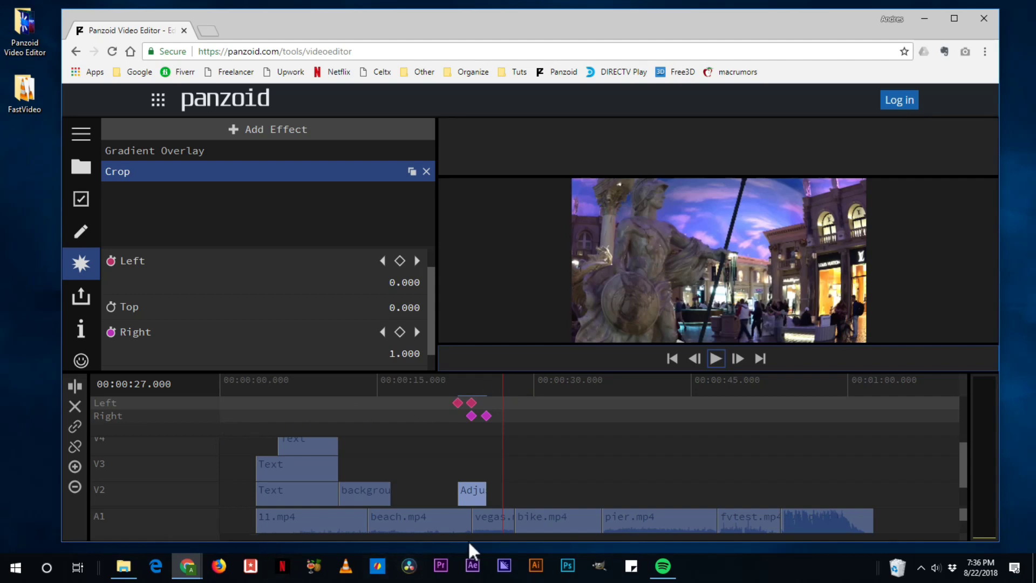
Step: Return the playhead to 00:00:00.000 and add a Shutter effect to the intro clip
{"action": "left_click", "coordinate": [231, 404]}
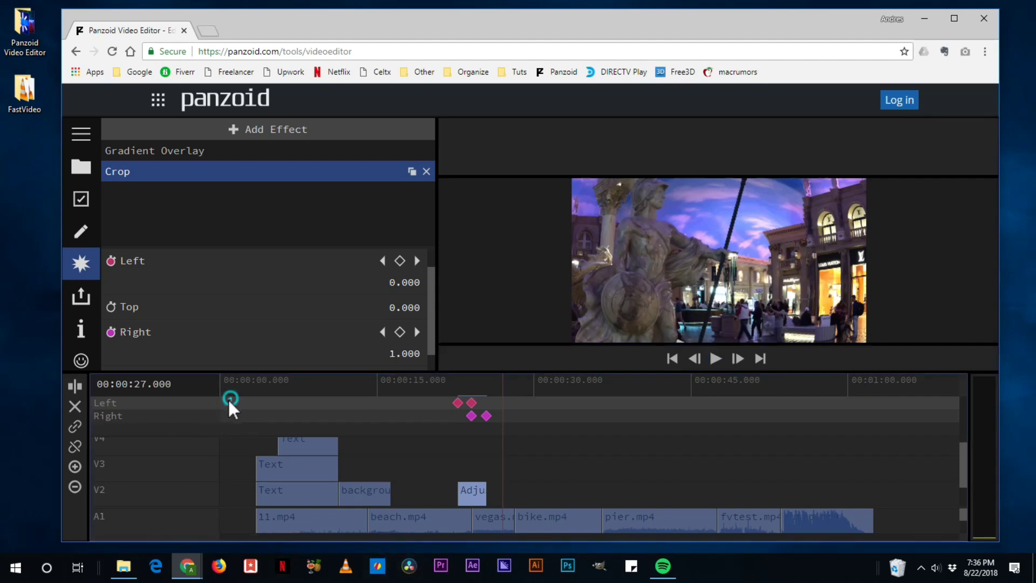
{"action": "left_click_drag", "start_coordinate": [232, 385], "coordinate": [214, 383]}
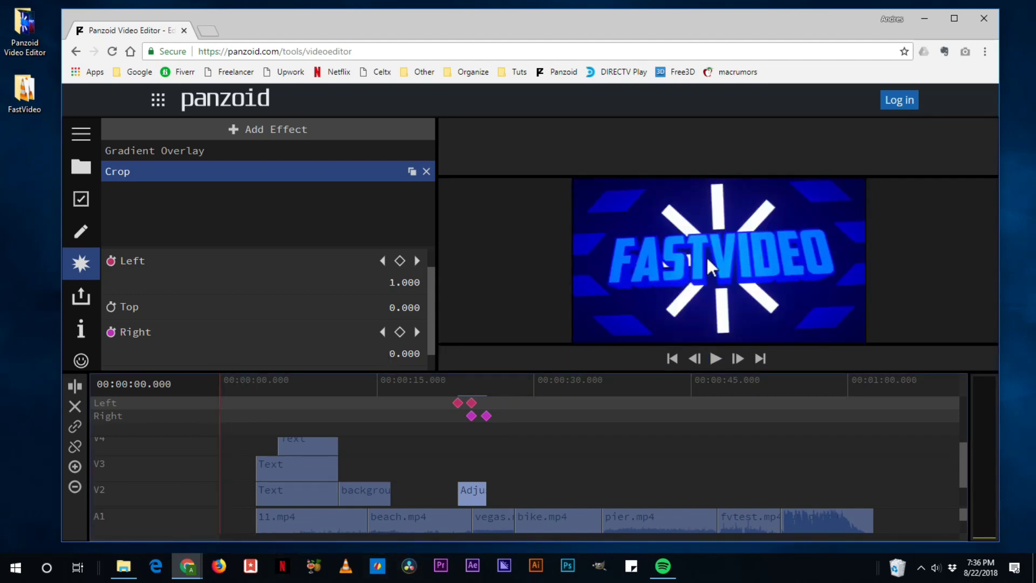
{"action": "scroll", "coordinate": [264, 468], "scroll_direction": "down", "scroll_amount": 1}
{"action": "left_click", "coordinate": [237, 496]}
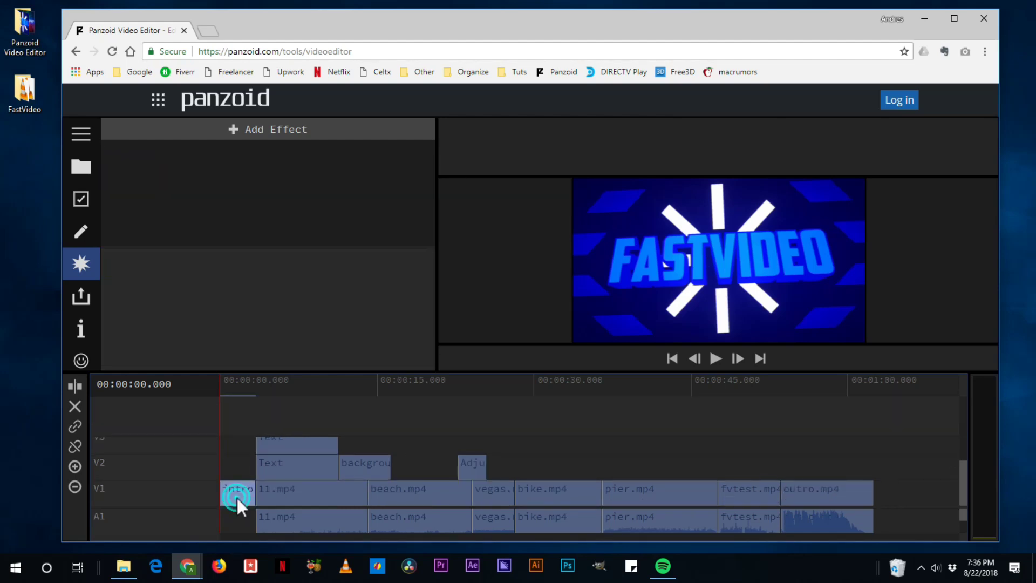
{"action": "left_click", "coordinate": [266, 136]}
{"action": "scroll", "coordinate": [216, 318], "scroll_direction": "down", "scroll_amount": 10}
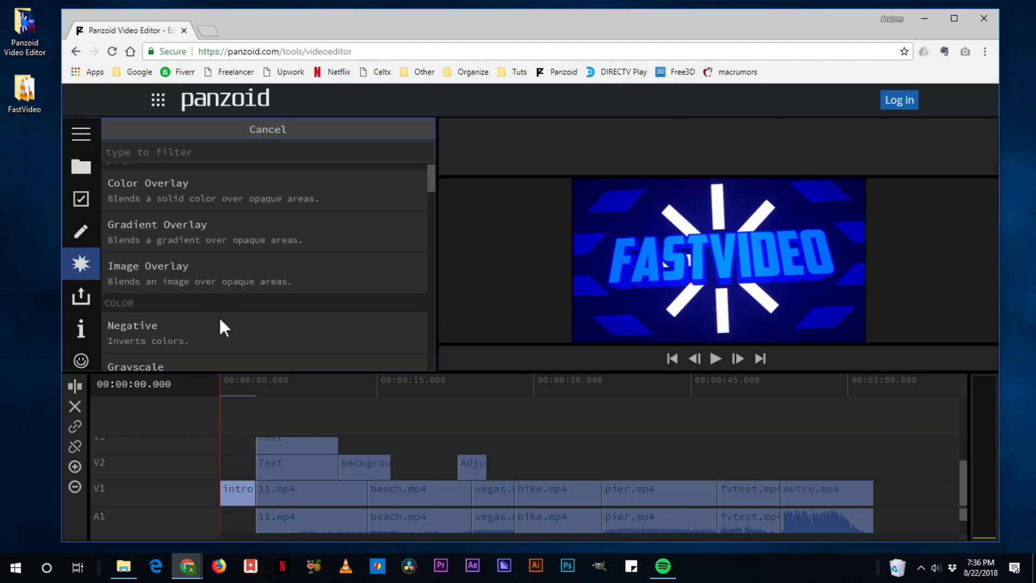
{"action": "scroll", "coordinate": [214, 320], "scroll_direction": "down", "scroll_amount": 8}
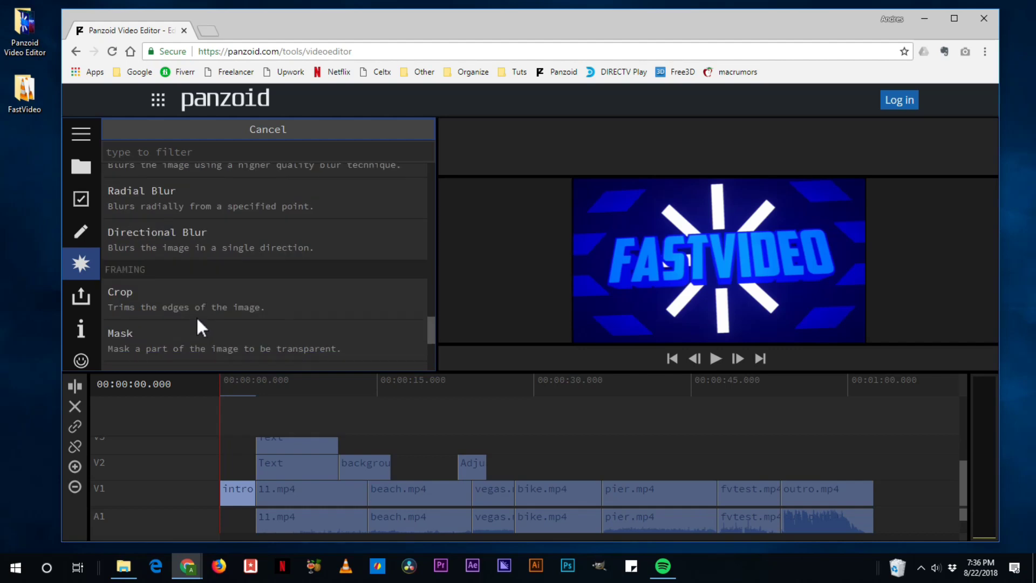
{"action": "left_click", "coordinate": [151, 247]}
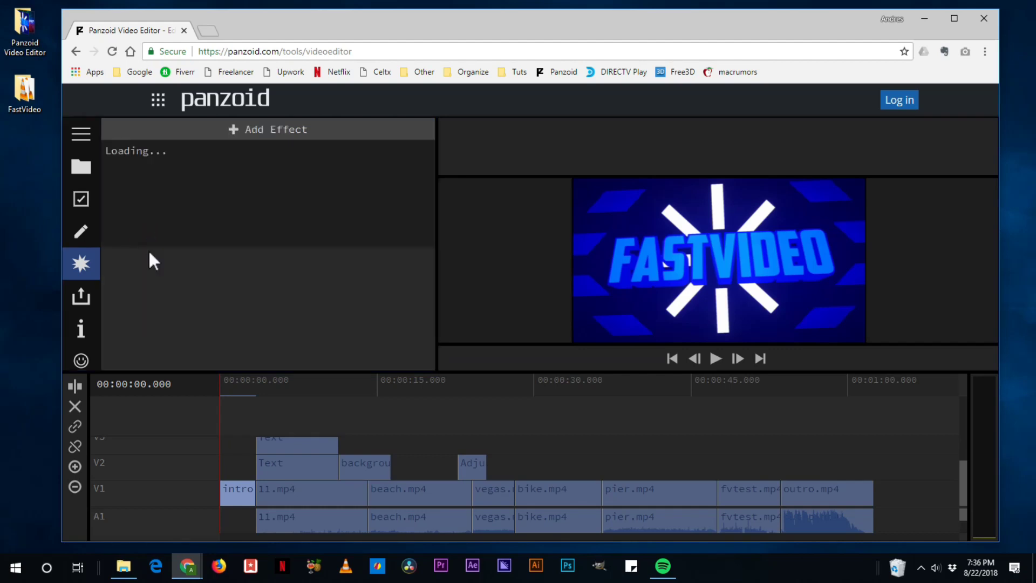
Step: Keyframe the intro clip's Shutter Cover value at 0 at 00:00:01.167
{"action": "left_click", "coordinate": [231, 384]}
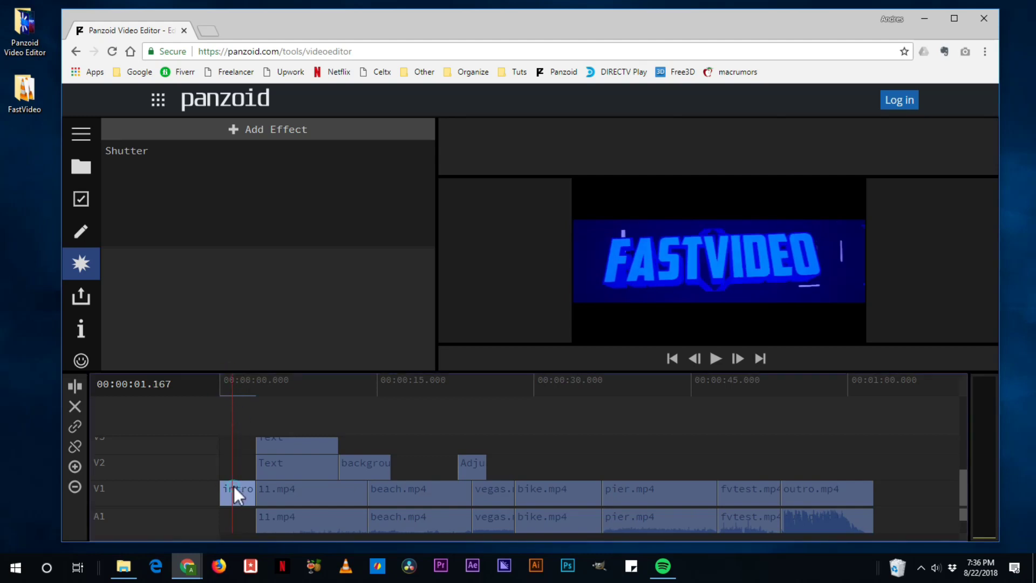
{"action": "left_click", "coordinate": [132, 151]}
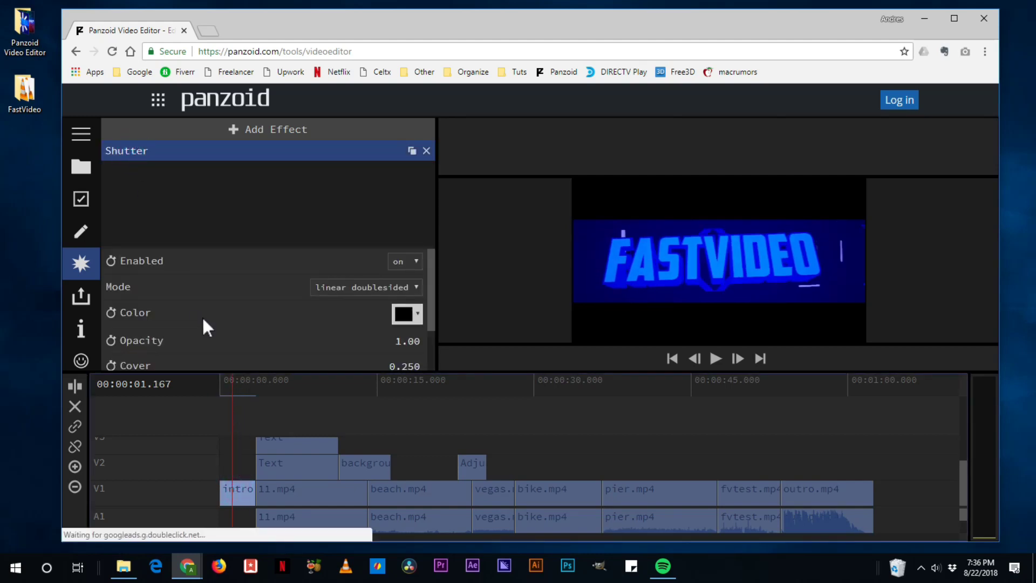
{"action": "scroll", "coordinate": [198, 320], "scroll_direction": "down", "scroll_amount": 2}
{"action": "left_click", "coordinate": [111, 306]}
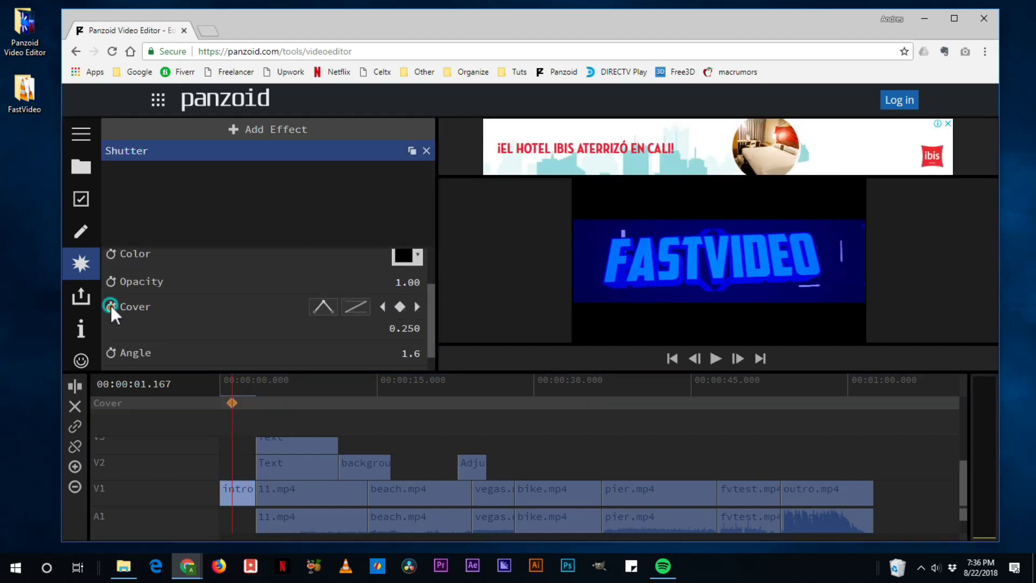
{"action": "left_click_drag", "start_coordinate": [224, 374], "coordinate": [214, 374]}
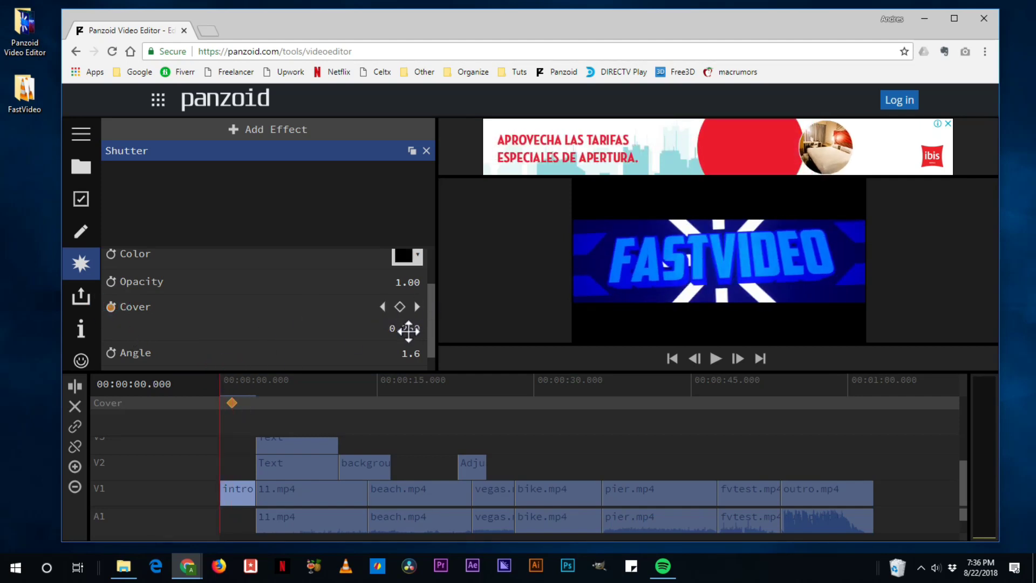
{"action": "left_click", "coordinate": [417, 306]}
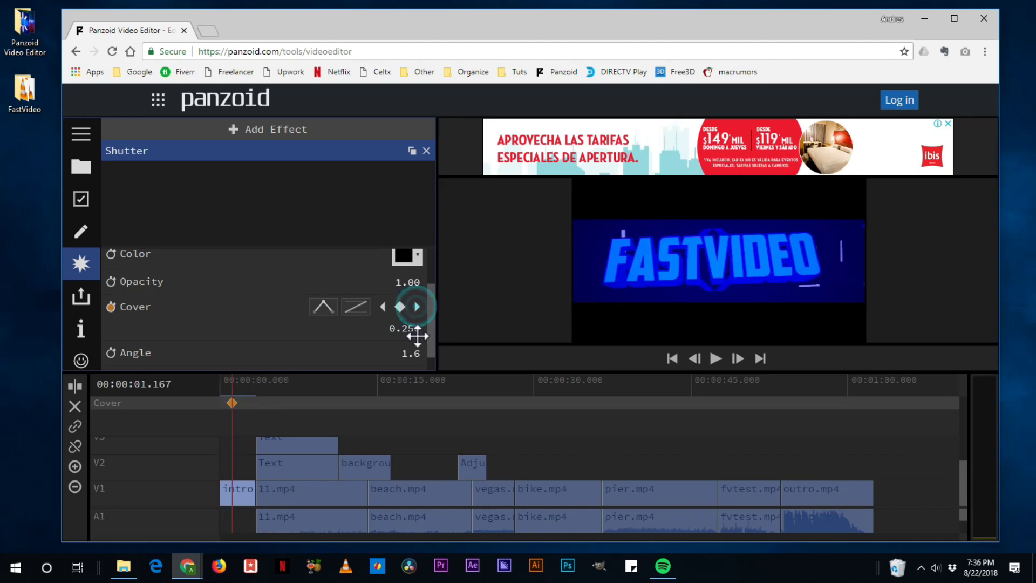
{"action": "left_click", "coordinate": [409, 328]}
{"action": "type", "text": "0"}
{"action": "key", "text": "Return"}
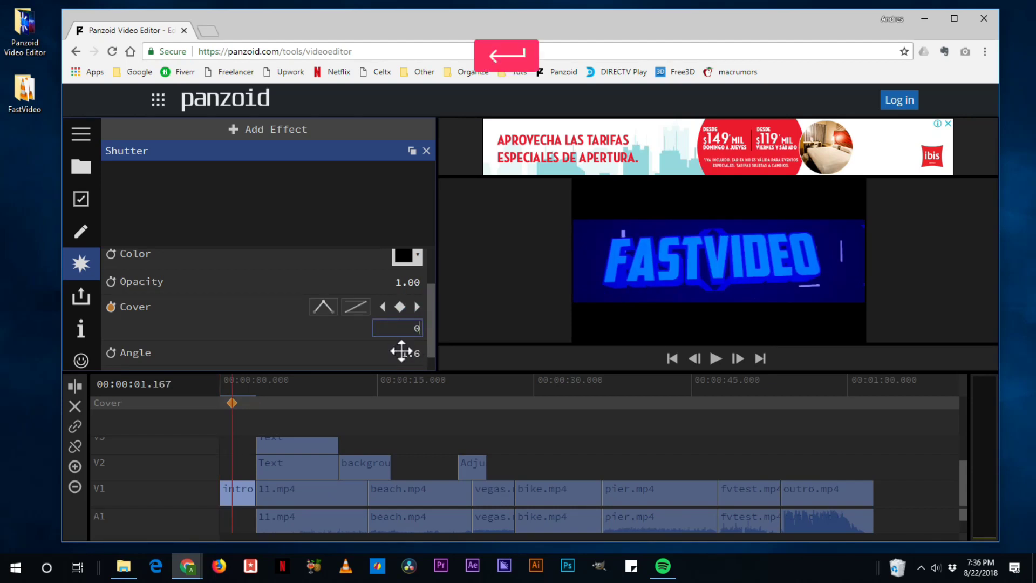
Step: Keyframe the Shutter's Cover at 0.525 at 00:00:00.000, and play back the intro's shutter opening
{"action": "left_click_drag", "start_coordinate": [225, 377], "coordinate": [216, 384]}
{"action": "left_click", "coordinate": [400, 307]}
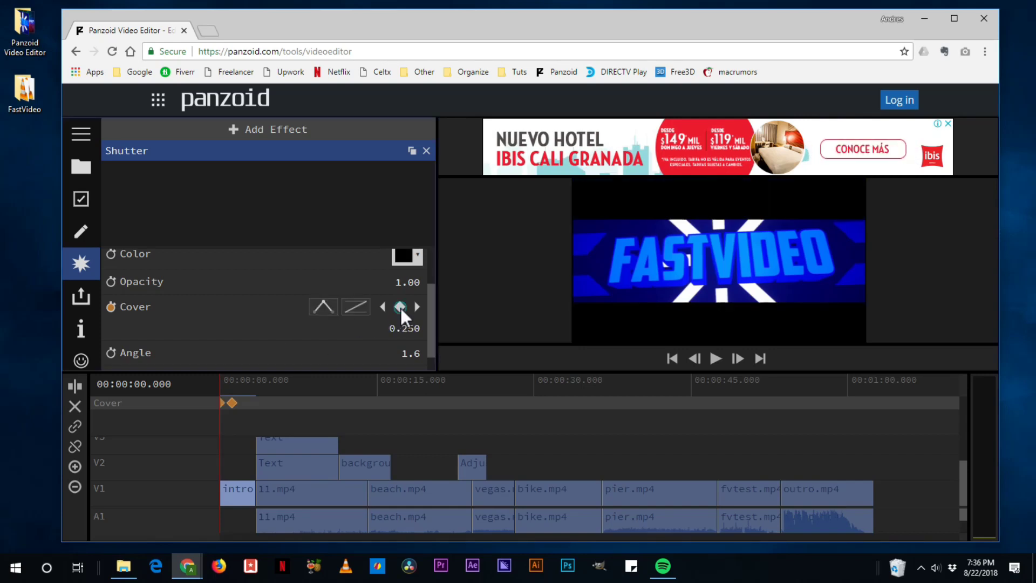
{"action": "left_click_drag", "start_coordinate": [404, 330], "coordinate": [1031, 358]}
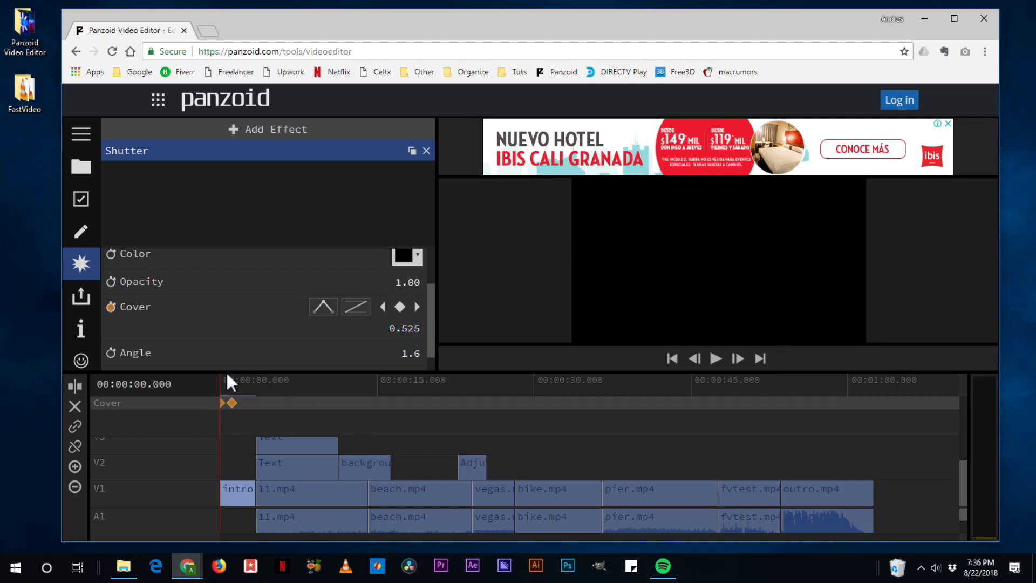
{"action": "key", "text": "space"}
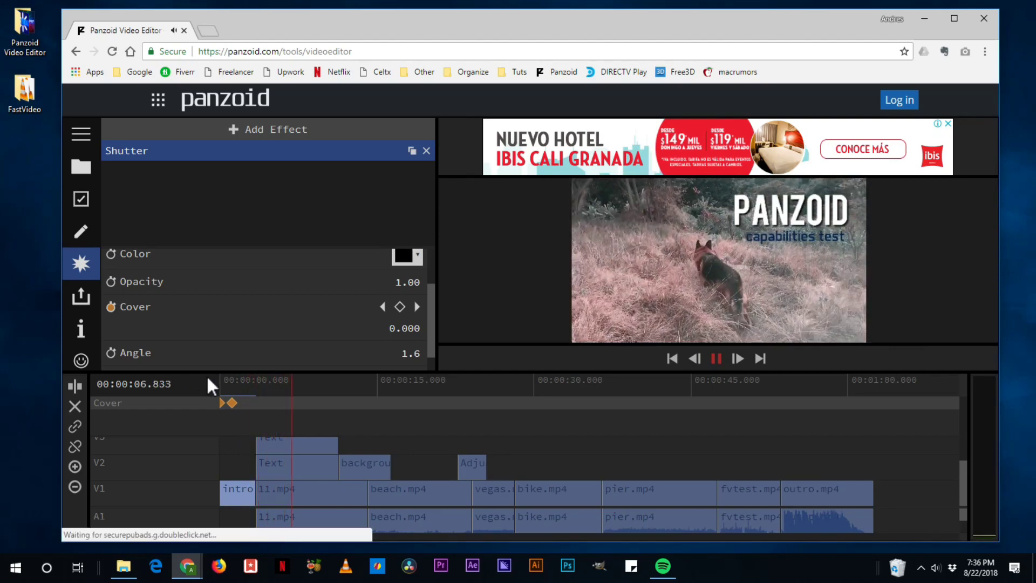
{"action": "key", "text": "space"}
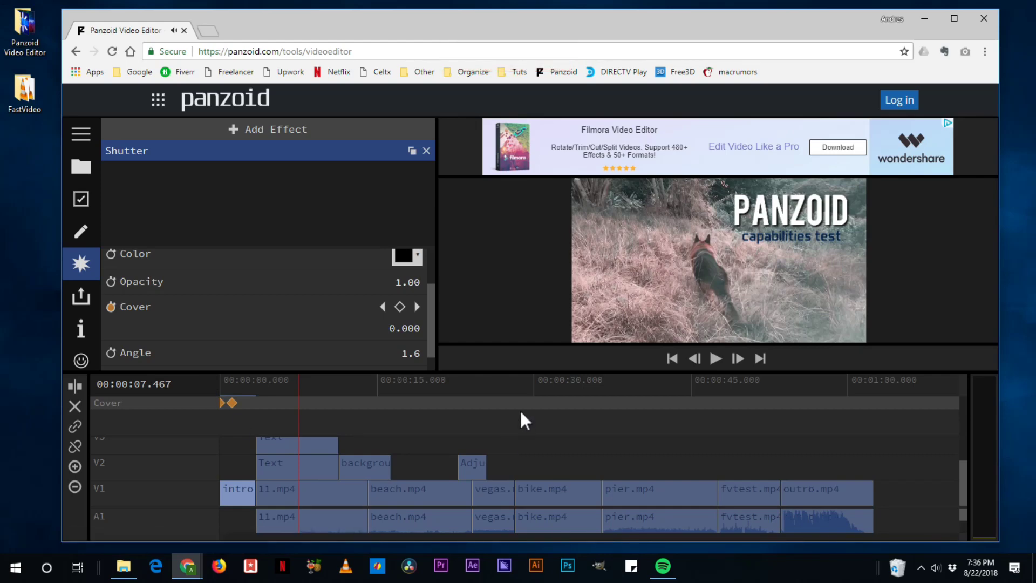
Step: Place a 3D Scene clip on track V2 above pier.mp4, starting at about 00:00:41.233, and select it
{"action": "left_click_drag", "start_coordinate": [346, 380], "coordinate": [665, 436]}
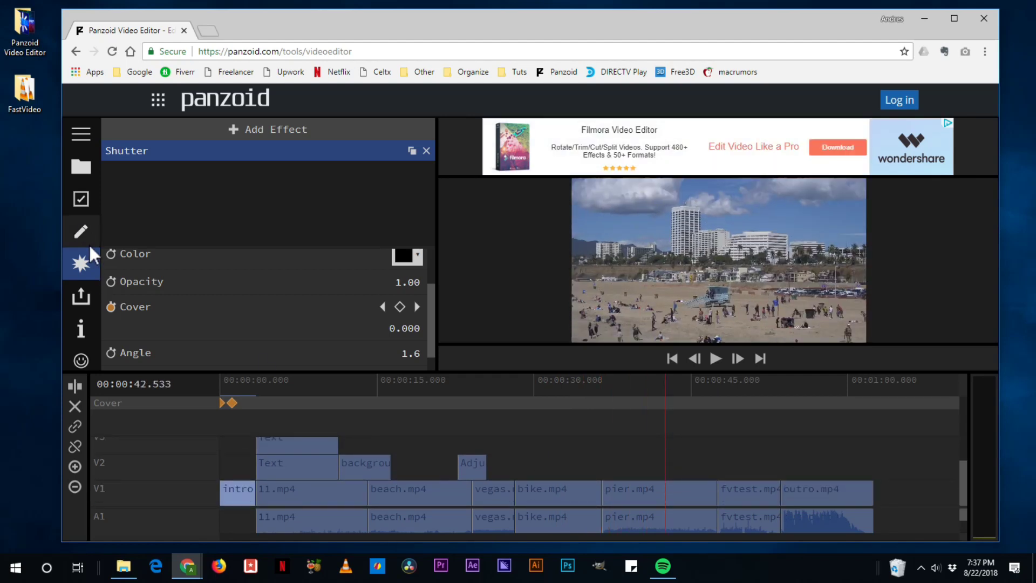
{"action": "left_click", "coordinate": [81, 166]}
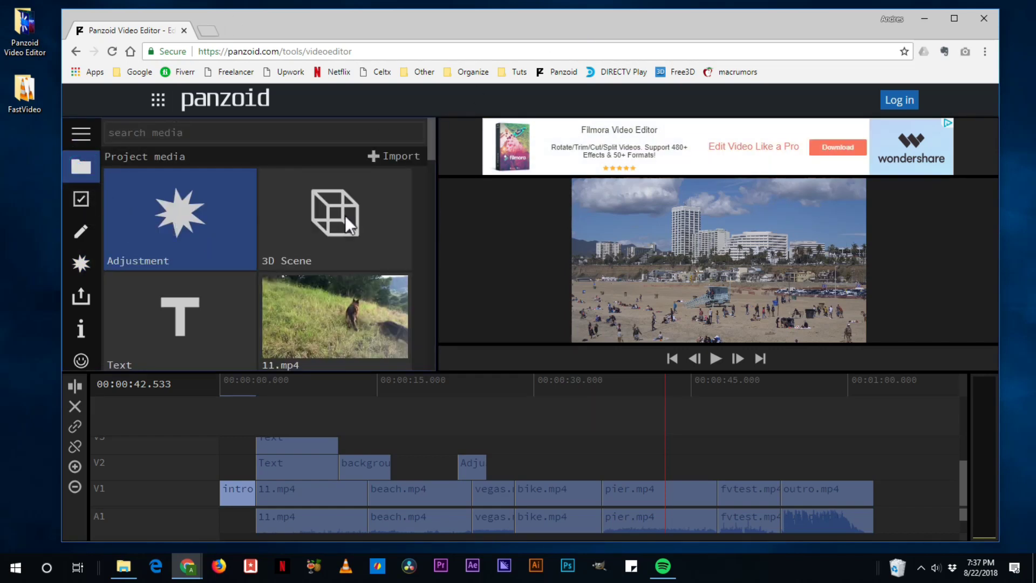
{"action": "left_click_drag", "start_coordinate": [313, 237], "coordinate": [655, 473]}
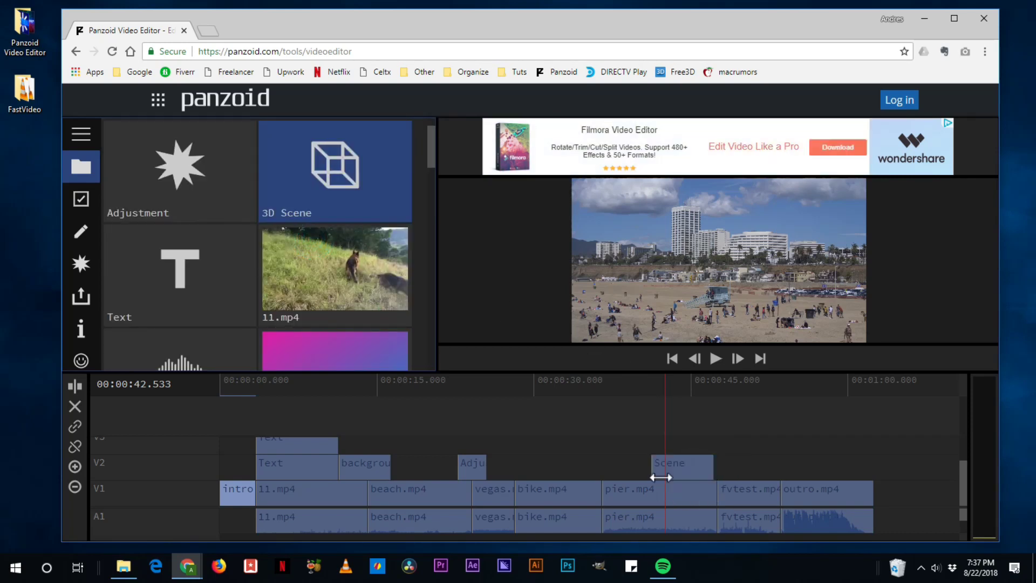
{"action": "left_click", "coordinate": [694, 472]}
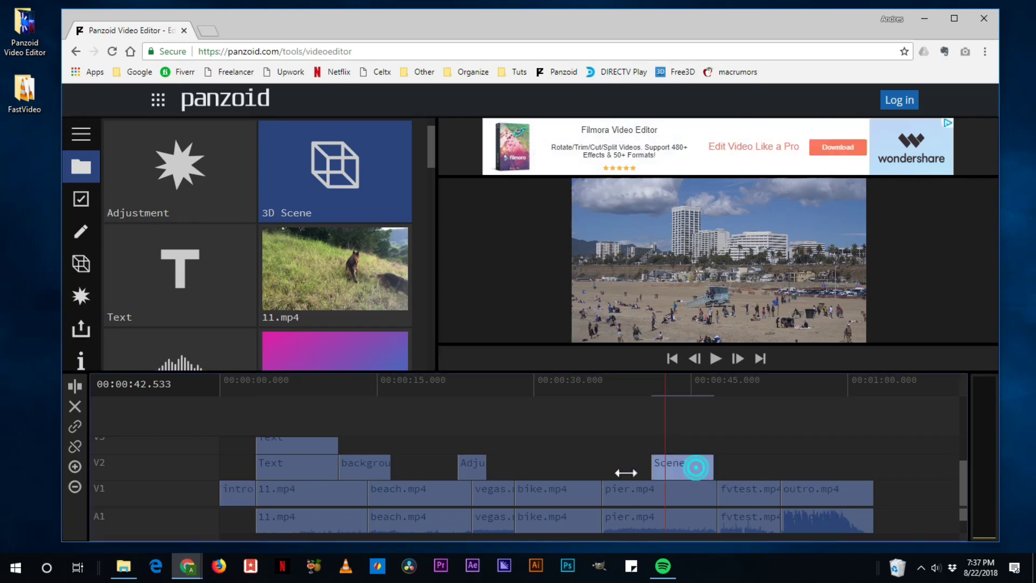
Step: Add a Wire shape and a Light to the 3D scene
{"action": "left_click", "coordinate": [80, 266]}
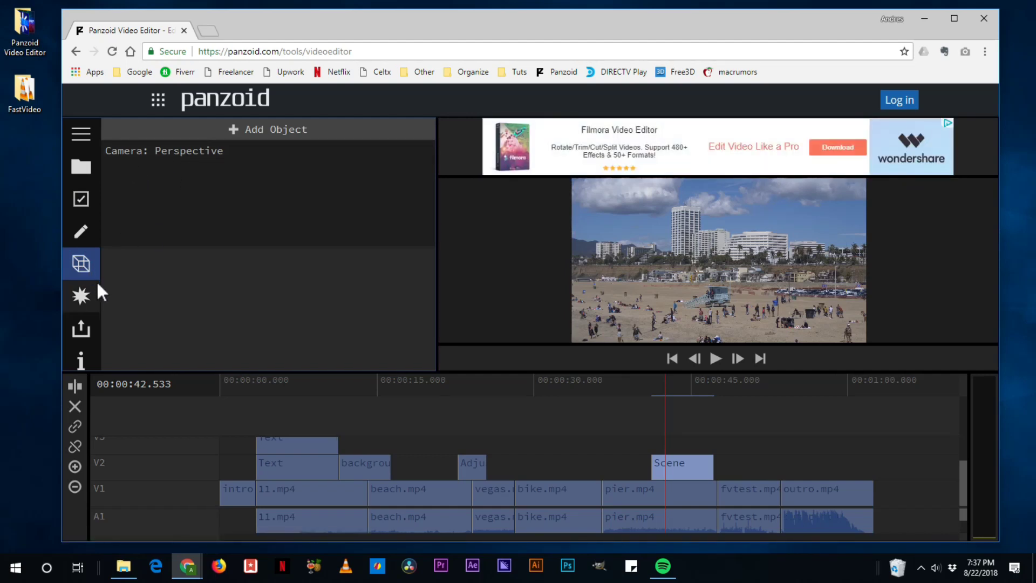
{"action": "left_click", "coordinate": [278, 123]}
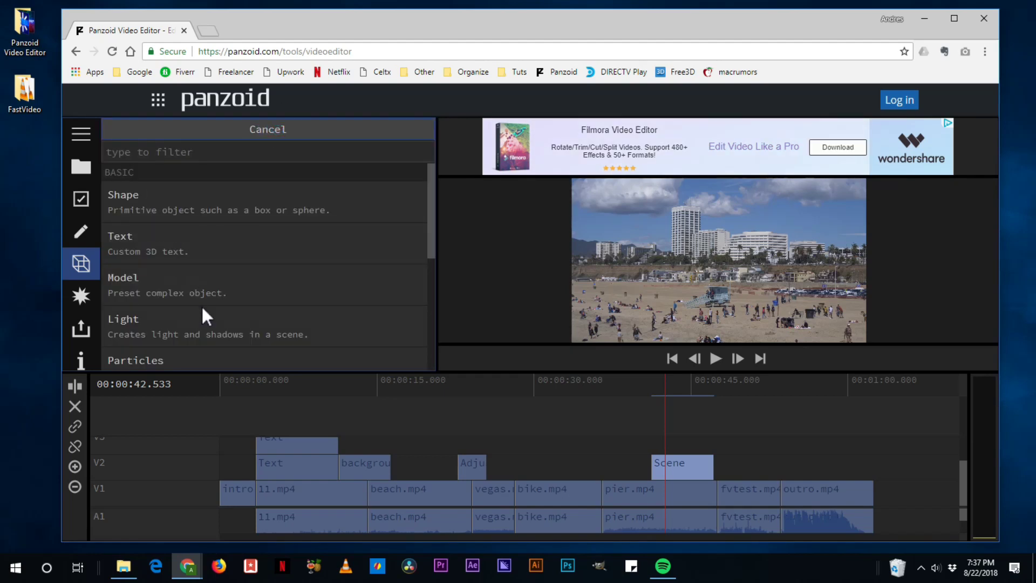
{"action": "left_click", "coordinate": [187, 210]}
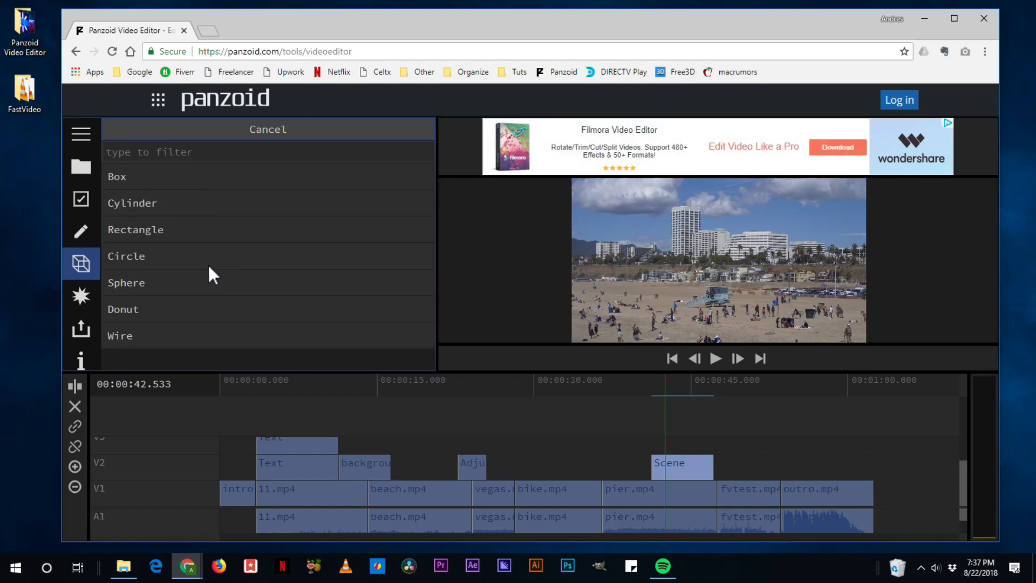
{"action": "left_click", "coordinate": [207, 339]}
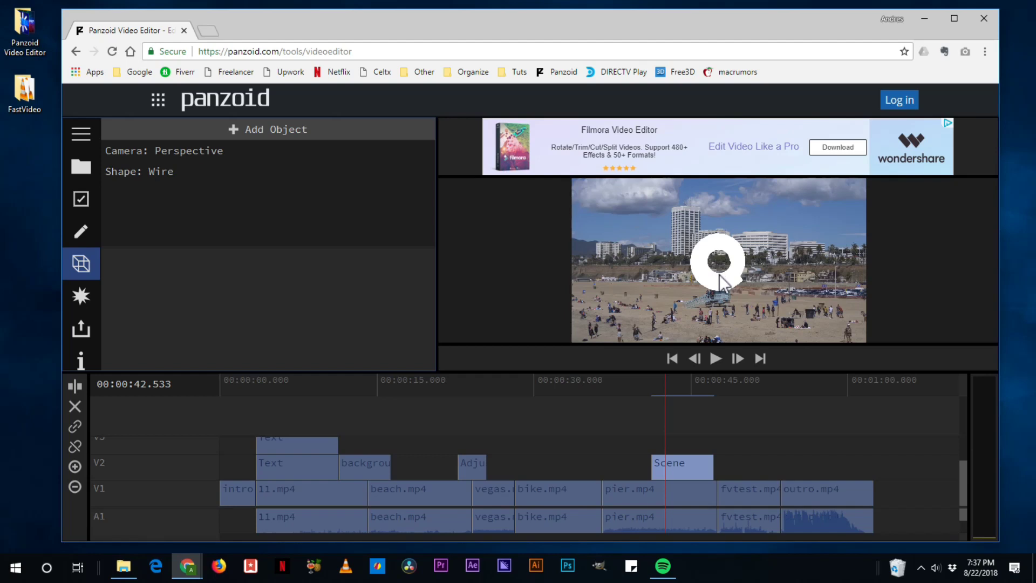
{"action": "left_click", "coordinate": [285, 130]}
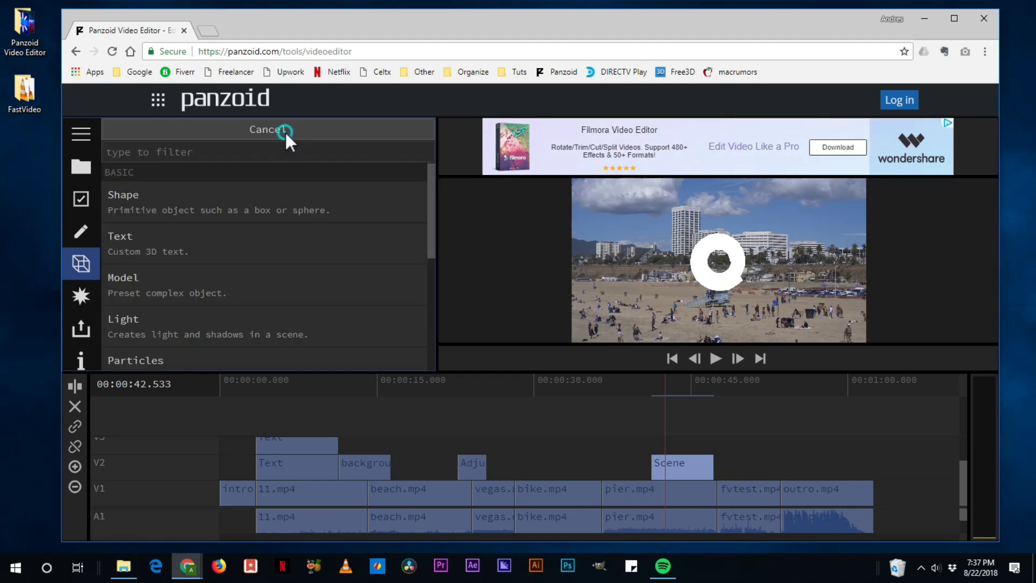
{"action": "left_click", "coordinate": [208, 323]}
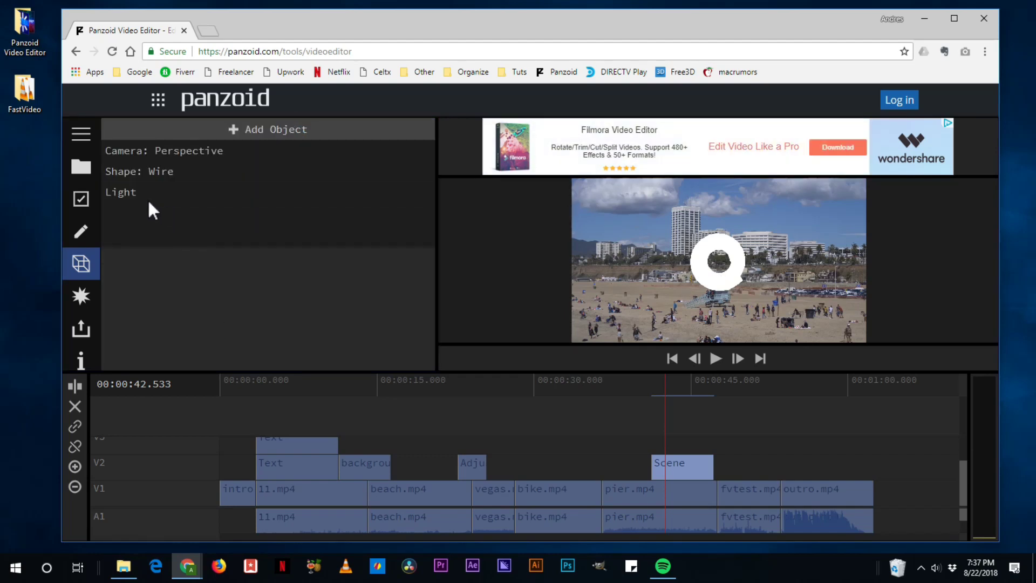
Step: Set the Wire shape's material to alien
{"action": "left_click", "coordinate": [163, 172]}
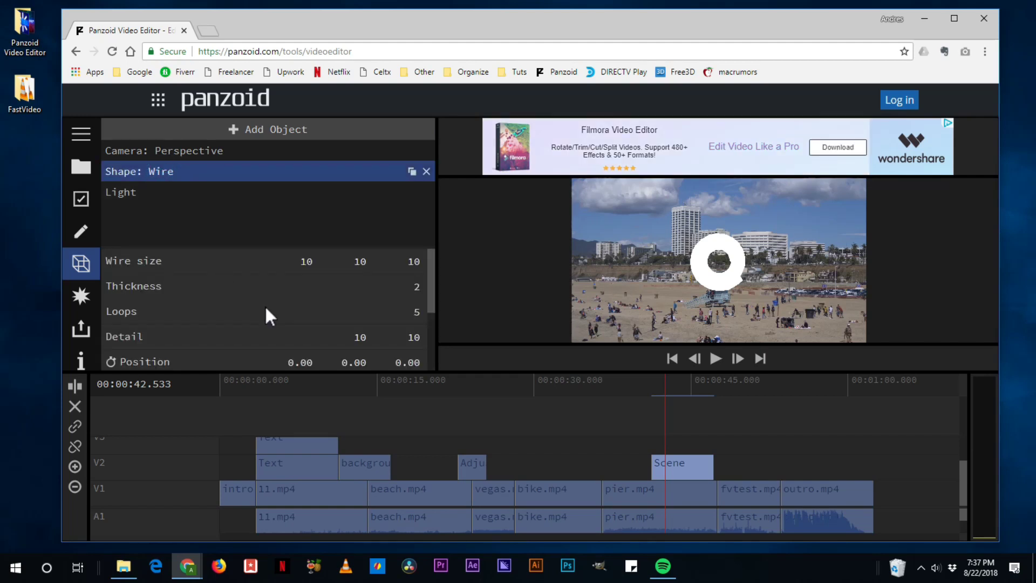
{"action": "scroll", "coordinate": [266, 309], "scroll_direction": "down", "scroll_amount": 2}
{"action": "left_click", "coordinate": [406, 330]}
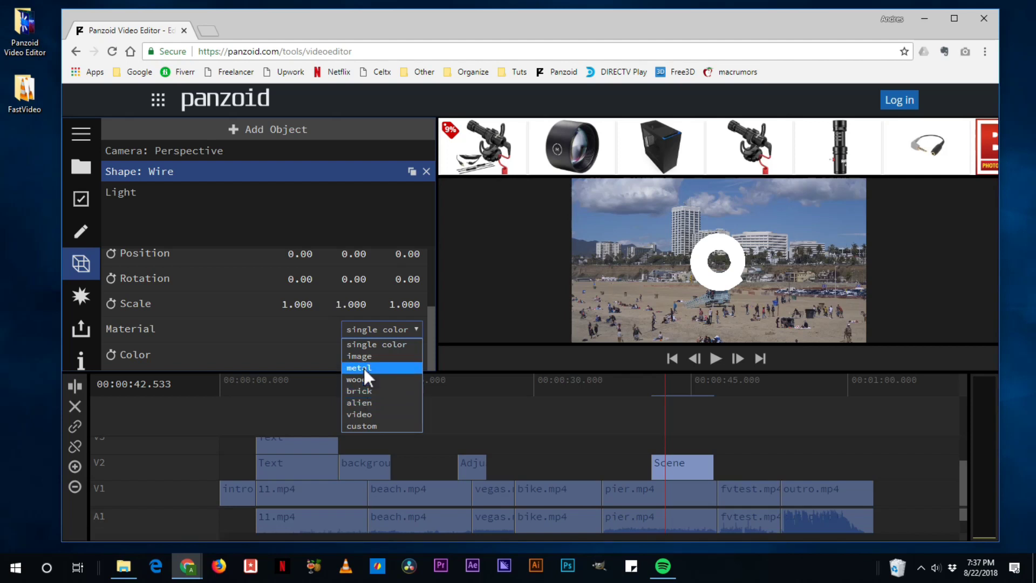
{"action": "left_click", "coordinate": [371, 402]}
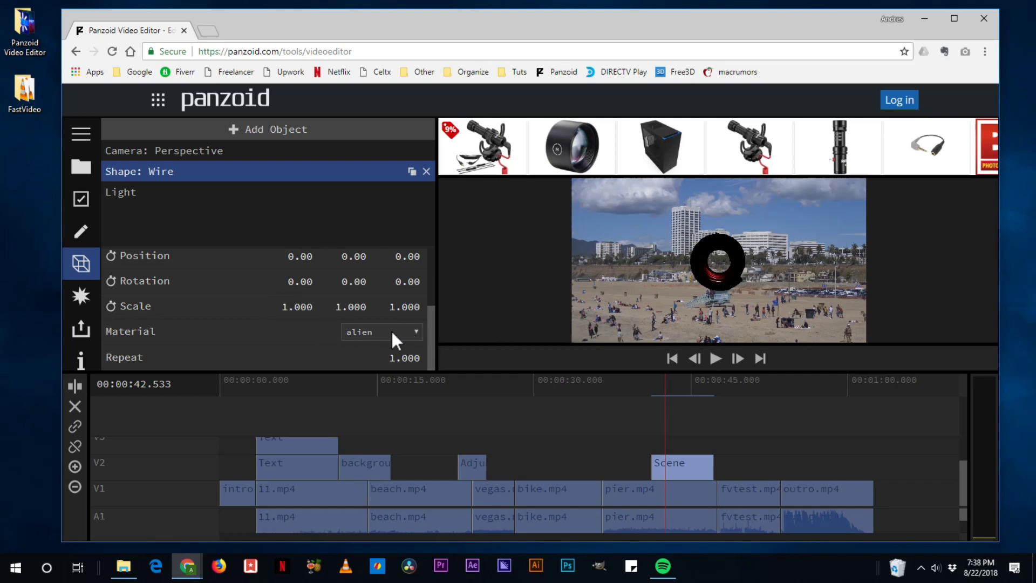
Step: Scale the Wire shape to 2.033 on all axes and set its Z position to -26.25
{"action": "left_click_drag", "start_coordinate": [351, 305], "coordinate": [1033, 318]}
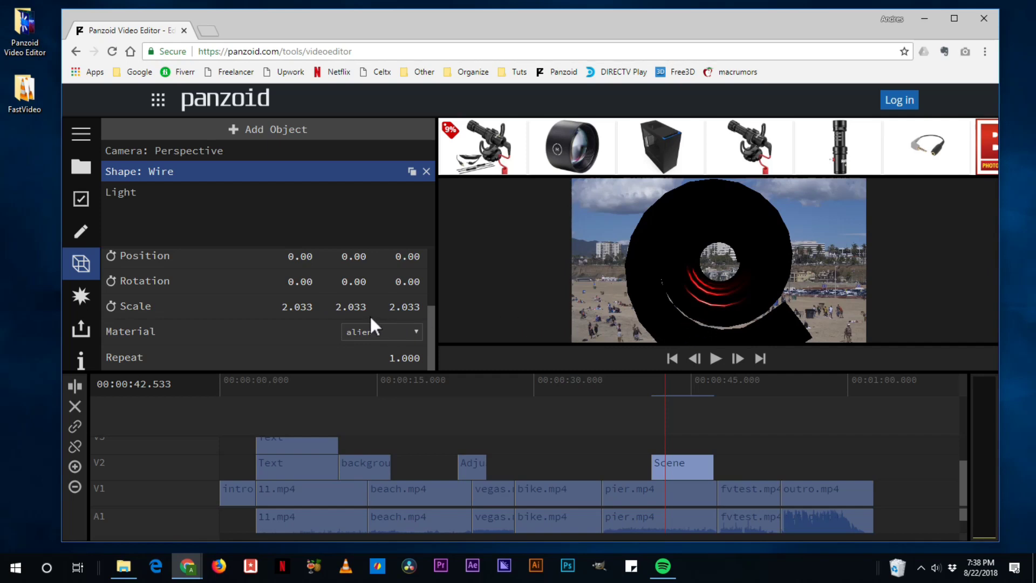
{"action": "left_click_drag", "start_coordinate": [406, 259], "coordinate": [301, 270]}
{"action": "left_click_drag", "start_coordinate": [406, 262], "coordinate": [407, 259]}
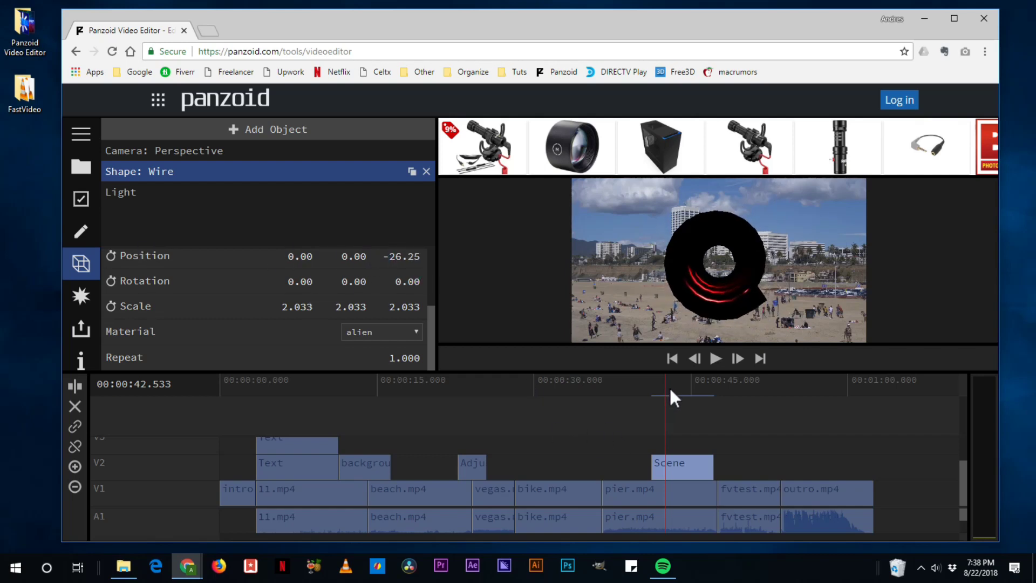
Step: Set the Light's intensity to 9.8 and its Y position to 31.77
{"action": "left_click", "coordinate": [167, 192]}
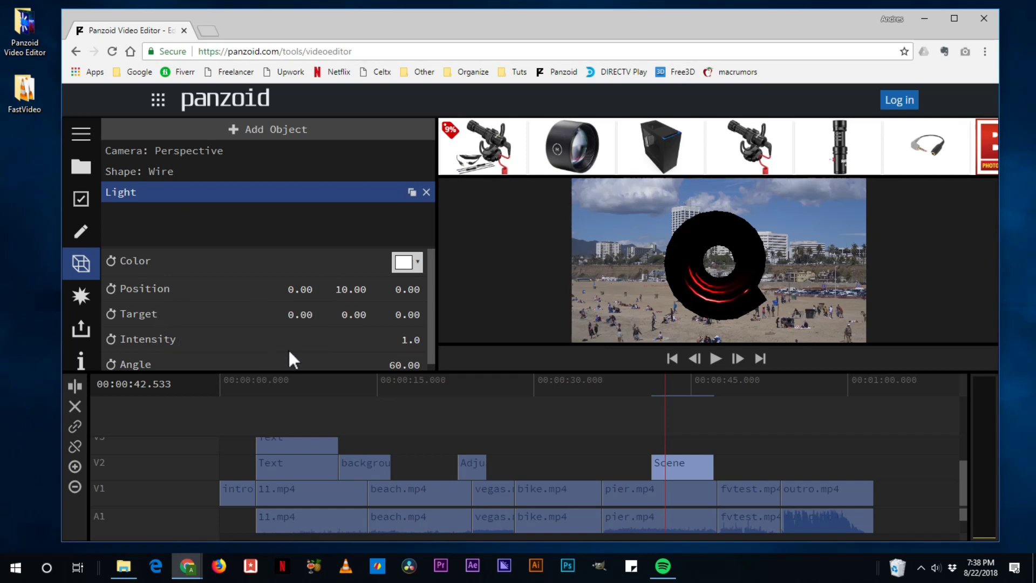
{"action": "left_click_drag", "start_coordinate": [411, 340], "coordinate": [1009, 363]}
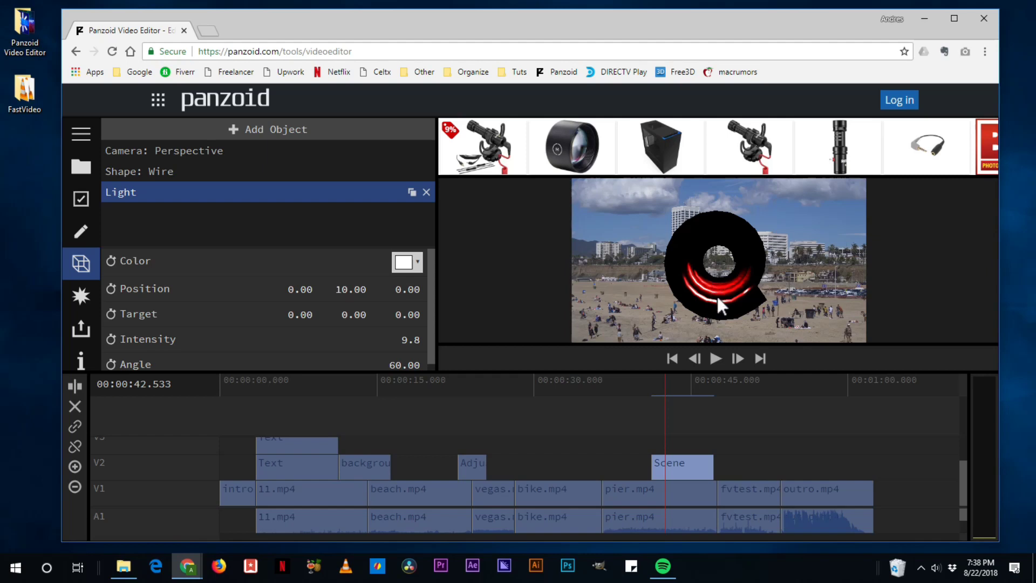
{"action": "left_click_drag", "start_coordinate": [340, 289], "coordinate": [1030, 249]}
{"action": "left_click_drag", "start_coordinate": [347, 291], "coordinate": [1030, 297]}
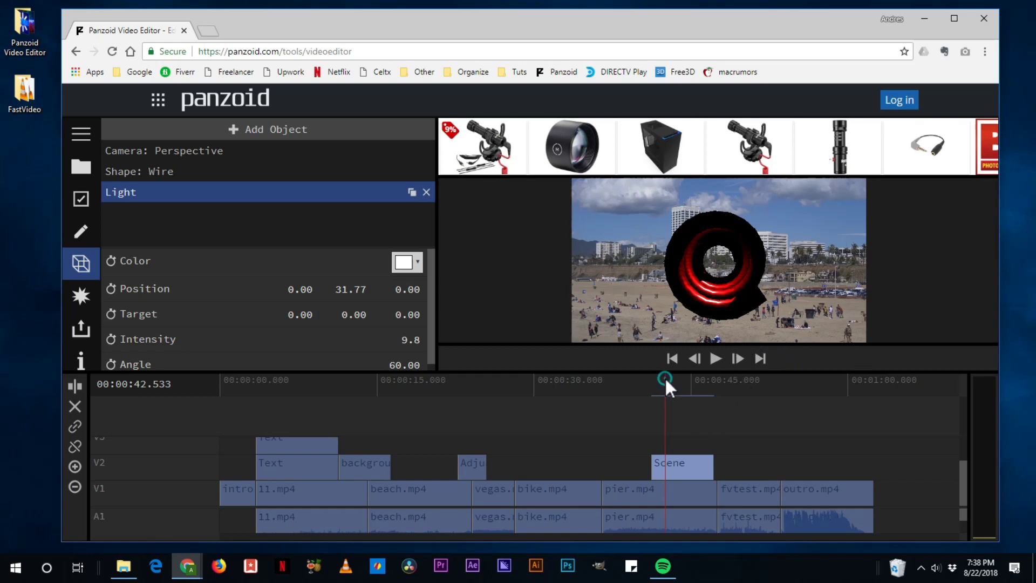
Step: Set the Wire shape's Z position to -160.96 at the Scene clip's start, 00:00:41.233, and start keyframing its position
{"action": "left_click_drag", "start_coordinate": [664, 378], "coordinate": [652, 383]}
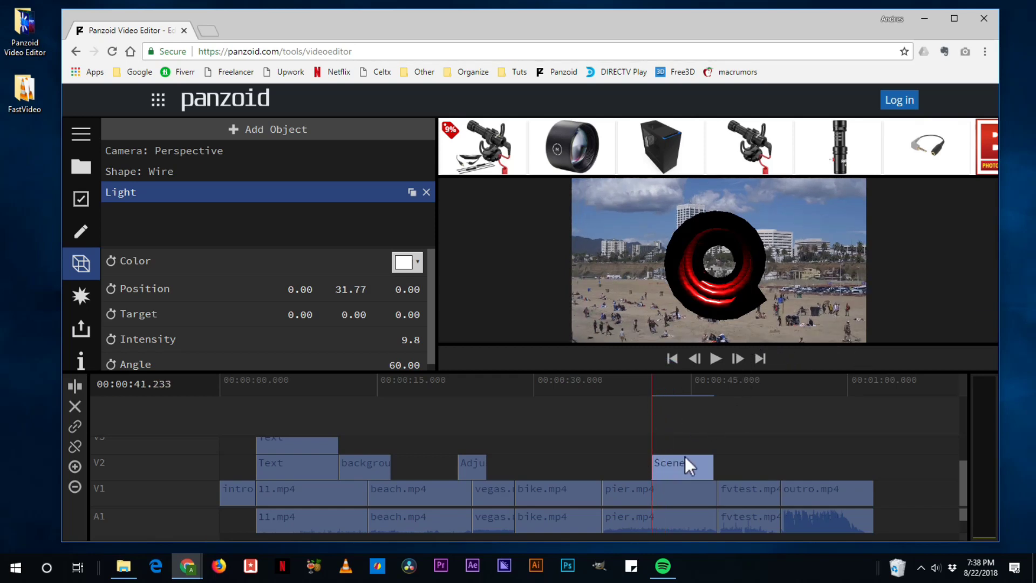
{"action": "left_click", "coordinate": [674, 465]}
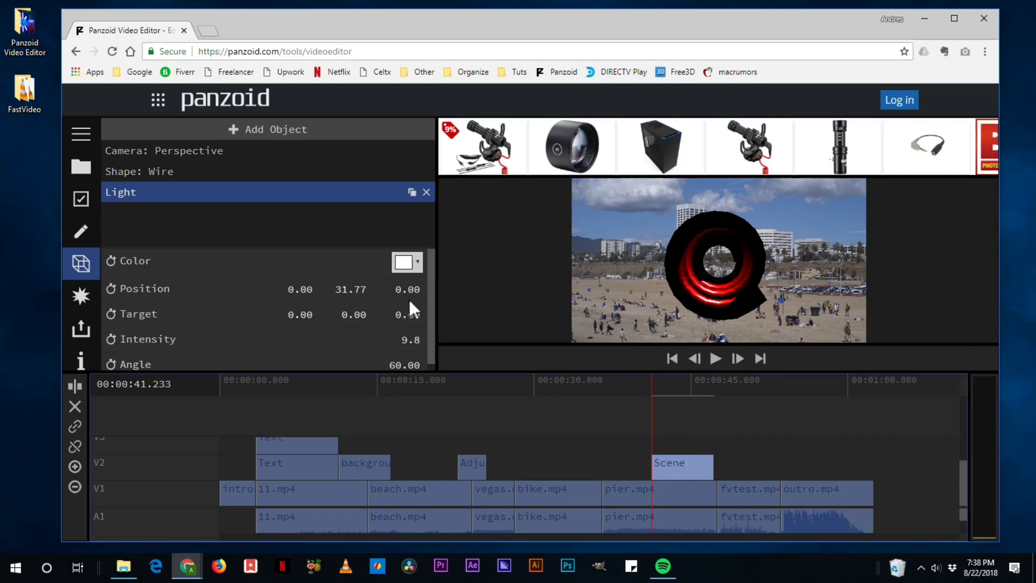
{"action": "left_click", "coordinate": [180, 171]}
{"action": "scroll", "coordinate": [394, 303], "scroll_direction": "down", "scroll_amount": 3}
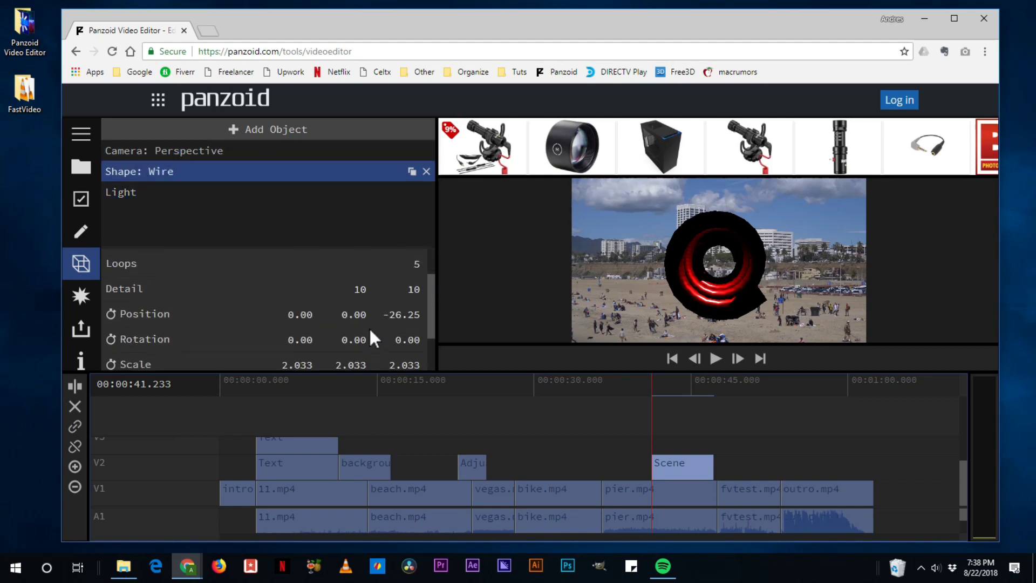
{"action": "left_click_drag", "start_coordinate": [405, 297], "coordinate": [183, 399]}
{"action": "key", "text": "shift"}
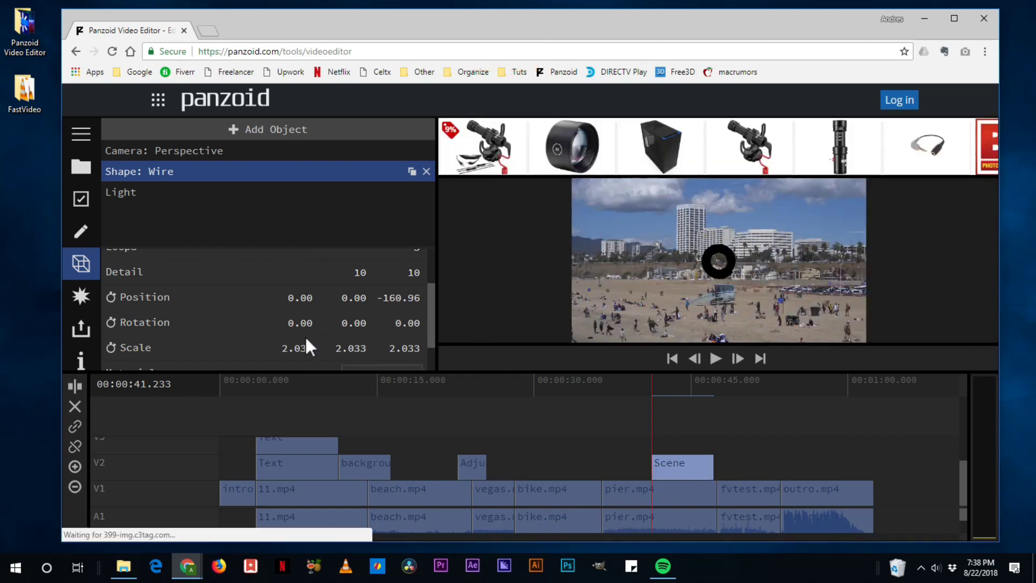
{"action": "scroll", "coordinate": [278, 314], "scroll_direction": "up", "scroll_amount": 1}
{"action": "scroll", "coordinate": [277, 324], "scroll_direction": "down", "scroll_amount": 1}
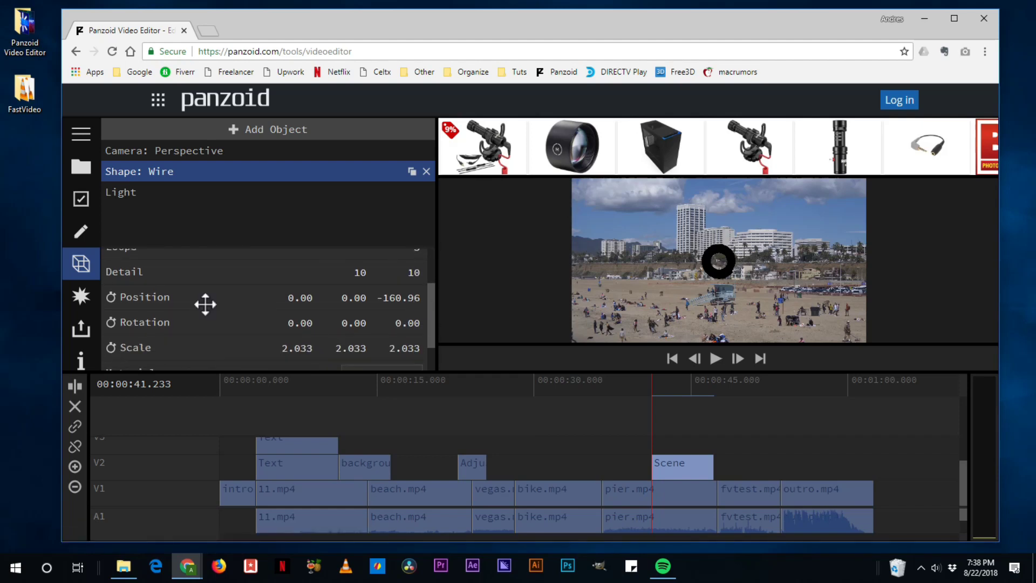
{"action": "left_click", "coordinate": [111, 297]}
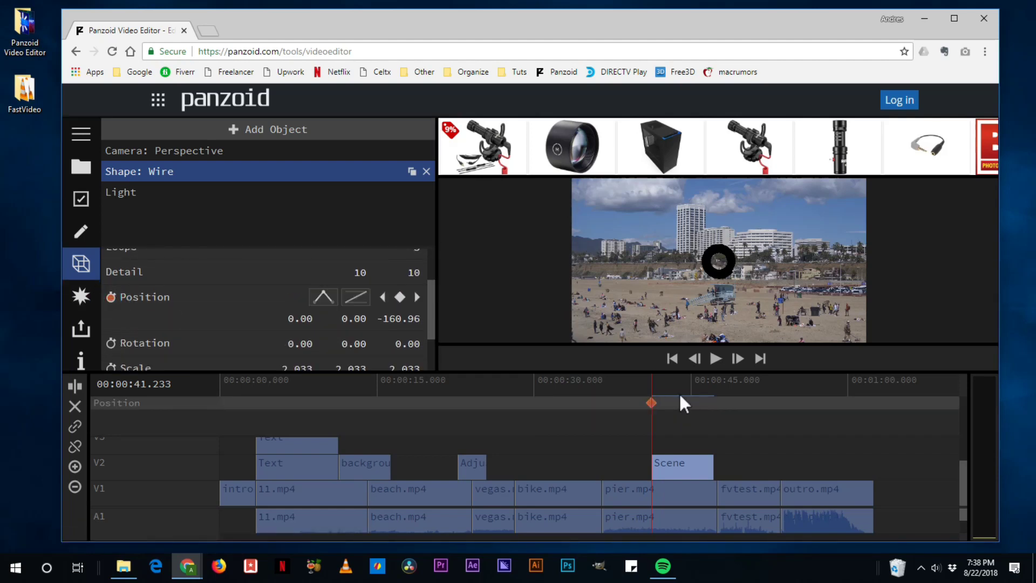
Step: Keyframe the Wire shape's Z position at 125.53 at 00:00:45.833
{"action": "left_click_drag", "start_coordinate": [685, 384], "coordinate": [699, 385]}
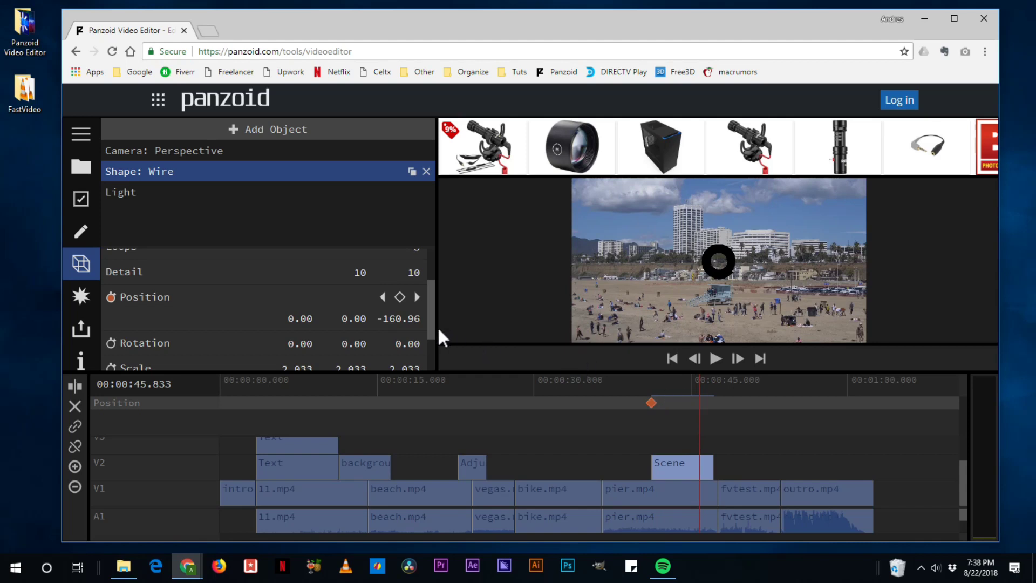
{"action": "left_click_drag", "start_coordinate": [400, 318], "coordinate": [511, 355]}
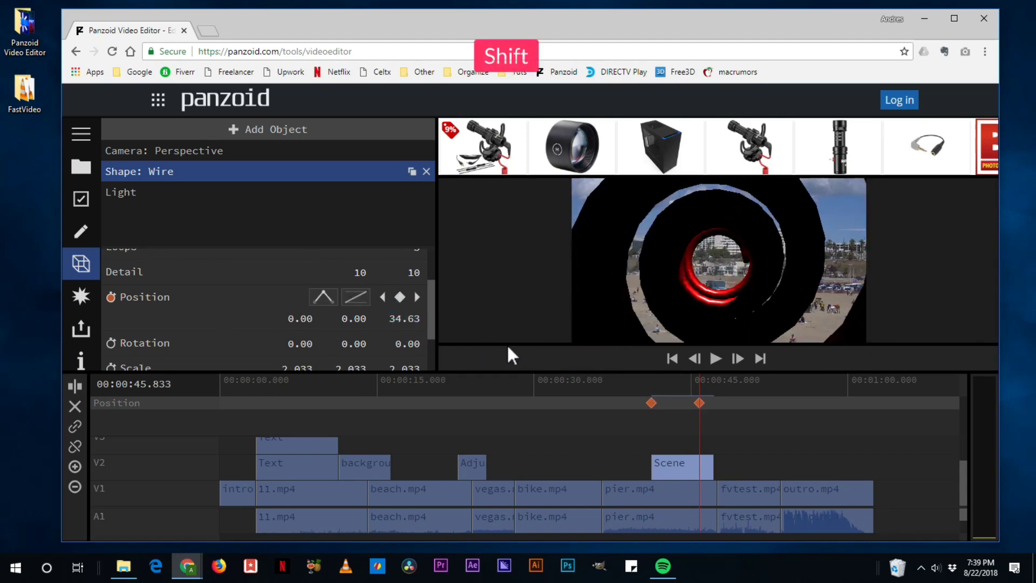
{"action": "left_click_drag", "start_coordinate": [399, 318], "coordinate": [1003, 336]}
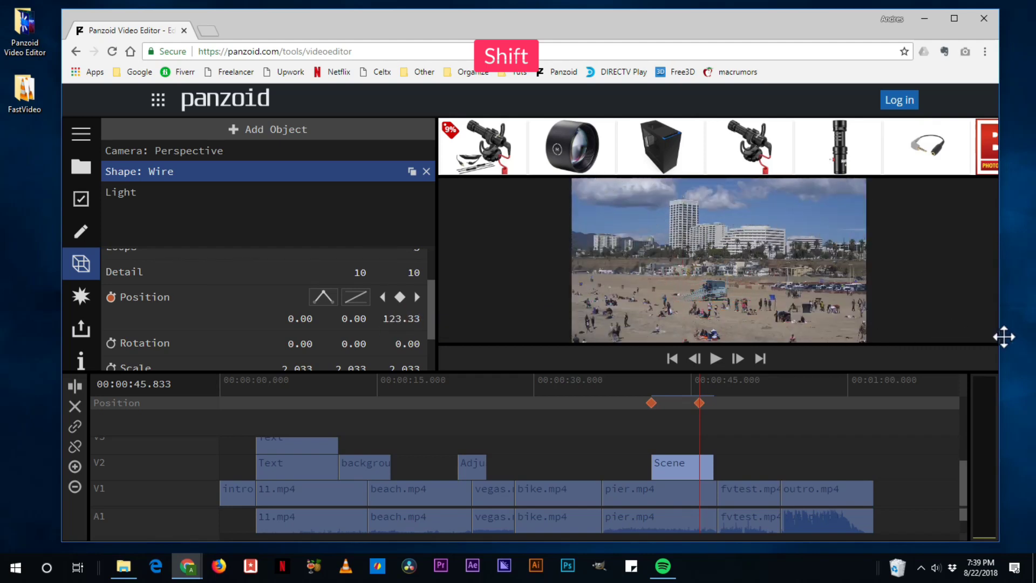
Step: Play the Wire shape's position animation from 00:00:41.000 to the end of the Scene clip
{"action": "left_click", "coordinate": [649, 381]}
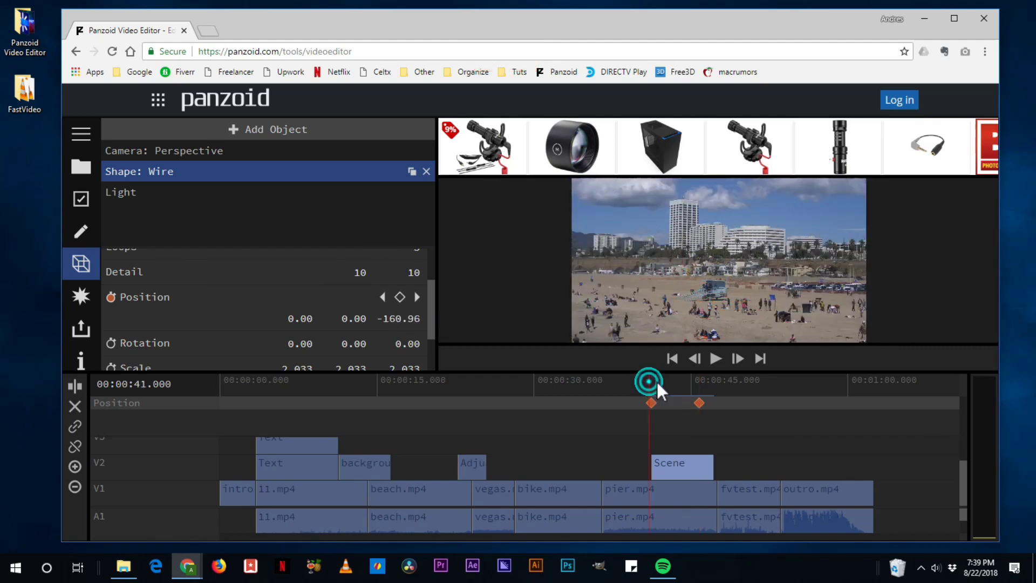
{"action": "left_click", "coordinate": [715, 358]}
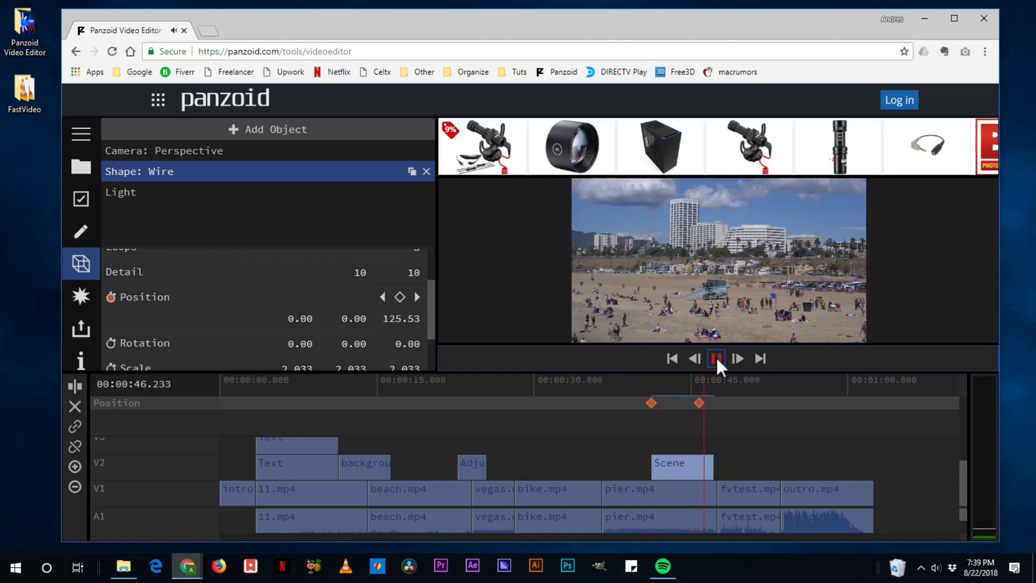
{"action": "left_click", "coordinate": [715, 359]}
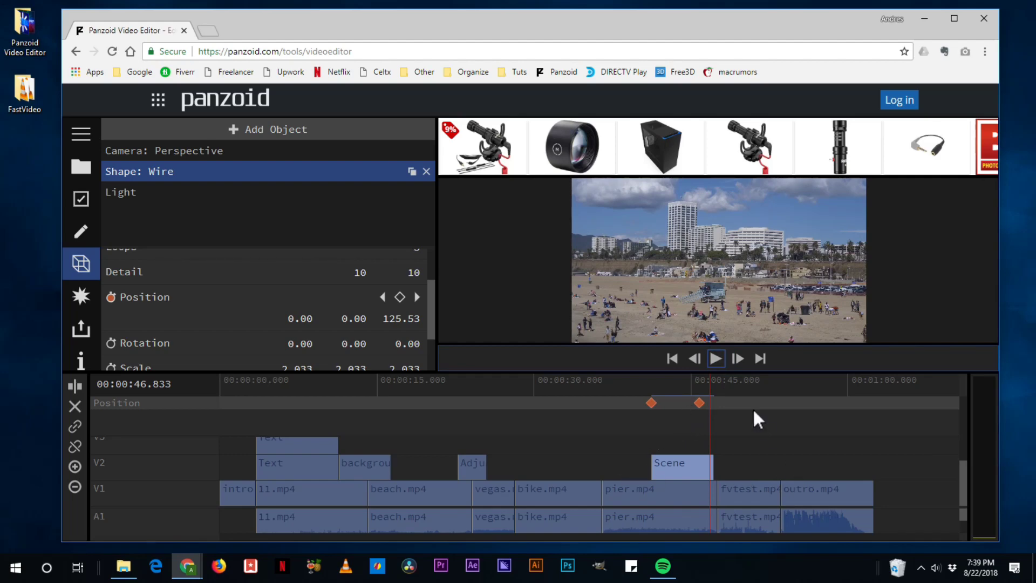
Step: Unlink the outro.mp4 clip's audio from its video and delete the audio part
{"action": "left_click", "coordinate": [743, 380]}
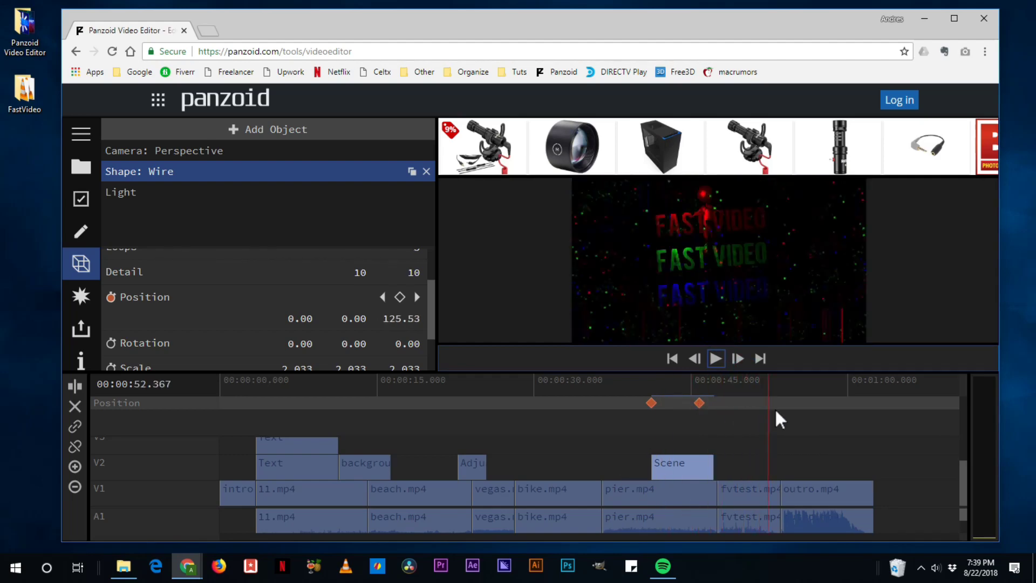
{"action": "left_click", "coordinate": [789, 414]}
{"action": "left_click_drag", "start_coordinate": [789, 414], "coordinate": [810, 429]}
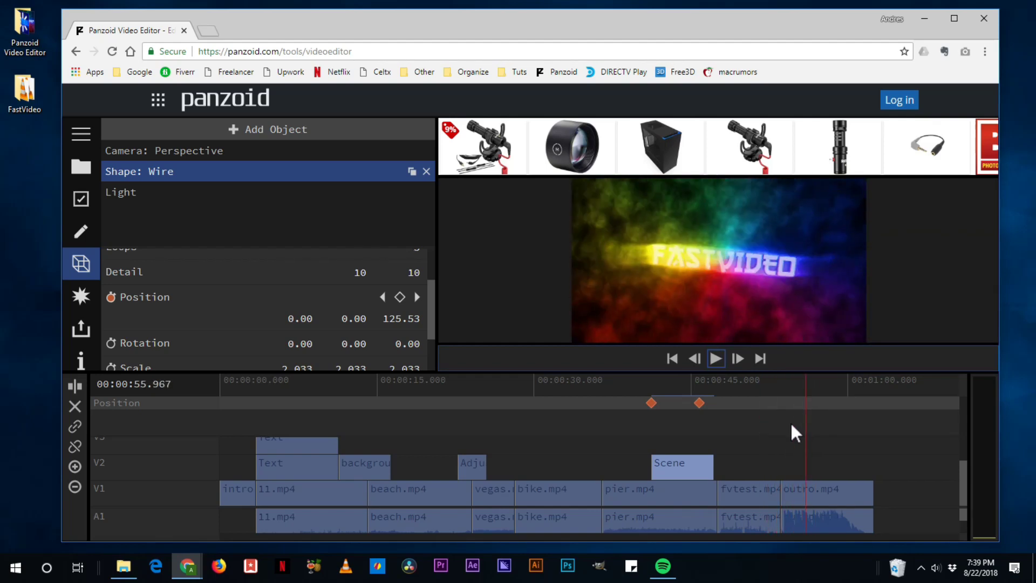
{"action": "left_click", "coordinate": [826, 484]}
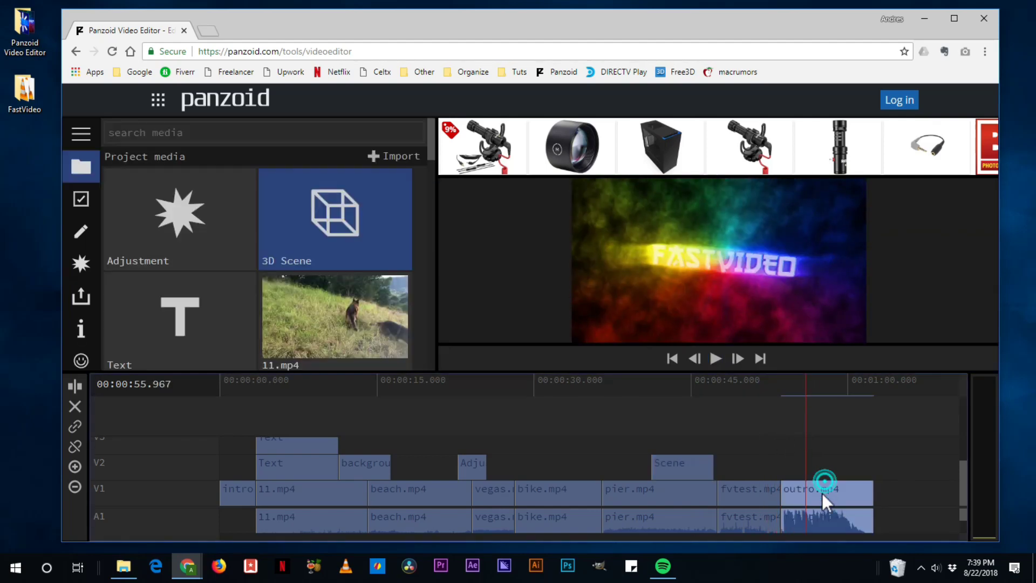
{"action": "left_click", "coordinate": [74, 446]}
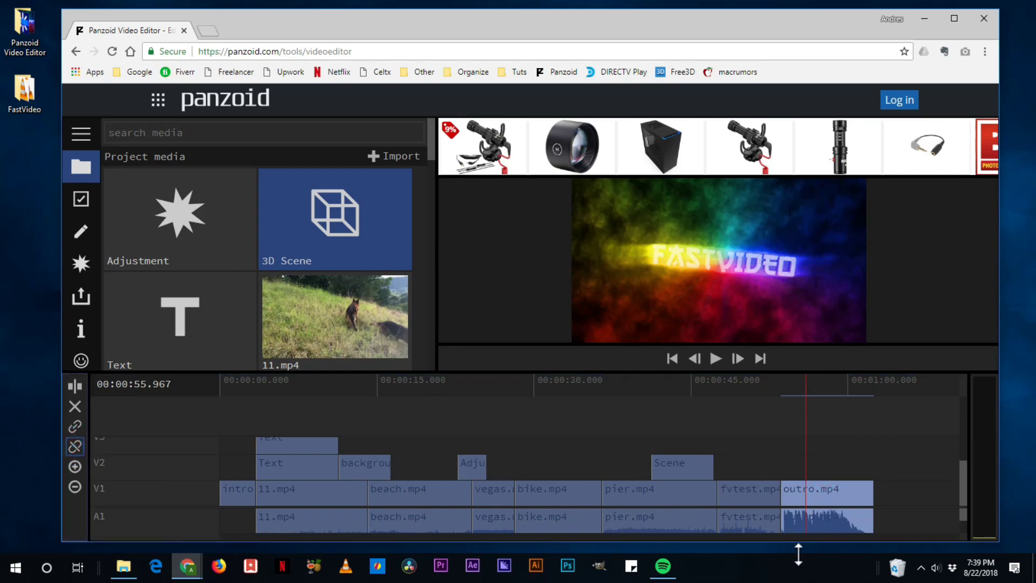
{"action": "left_click", "coordinate": [848, 529]}
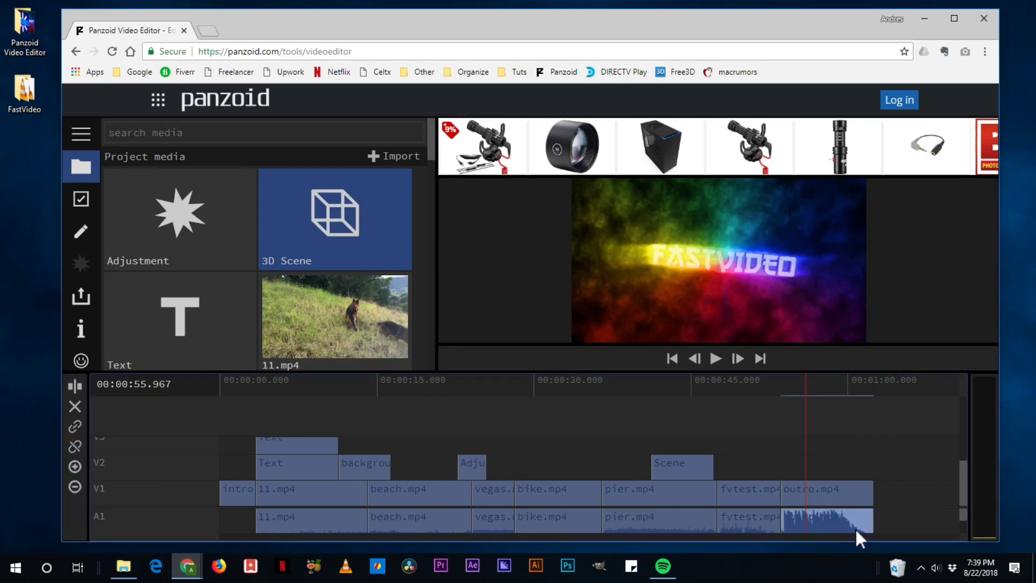
{"action": "key", "text": "Delete"}
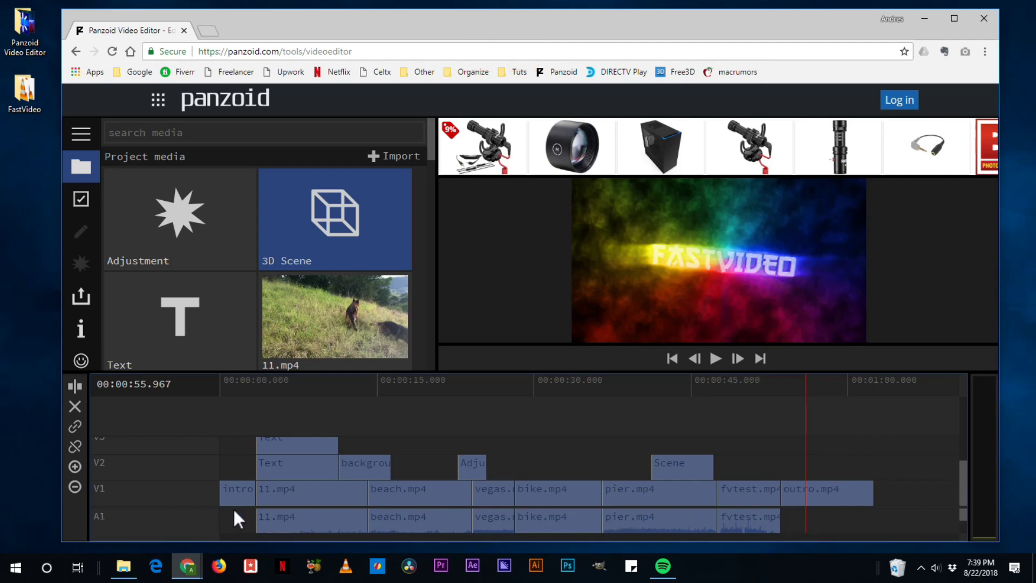
Step: Add Grind.mp3 from the project media to audio track A2, starting at the beginning of the timeline
{"action": "scroll", "coordinate": [208, 497], "scroll_direction": "down", "scroll_amount": 2}
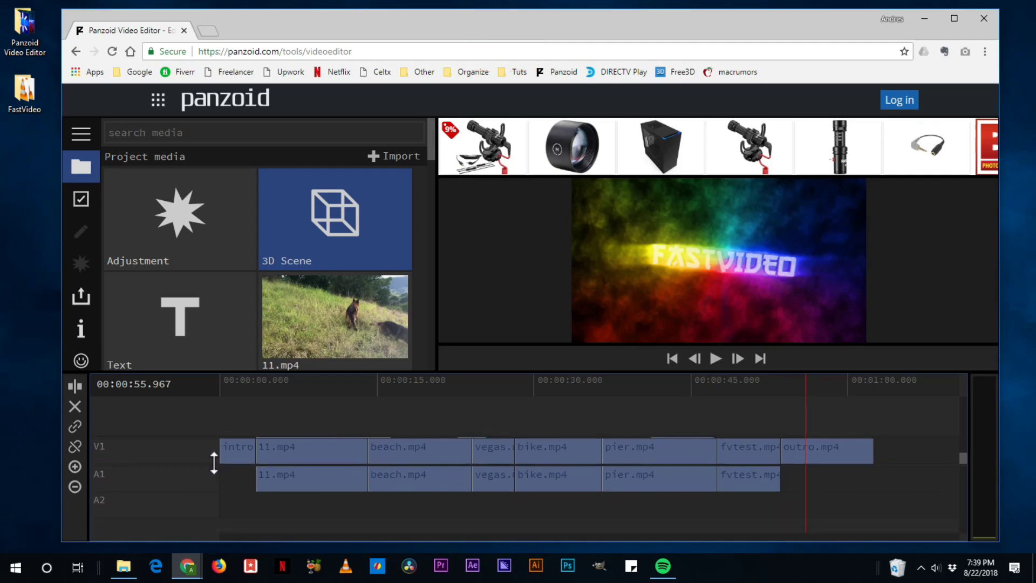
{"action": "scroll", "coordinate": [187, 206], "scroll_direction": "down", "scroll_amount": 6}
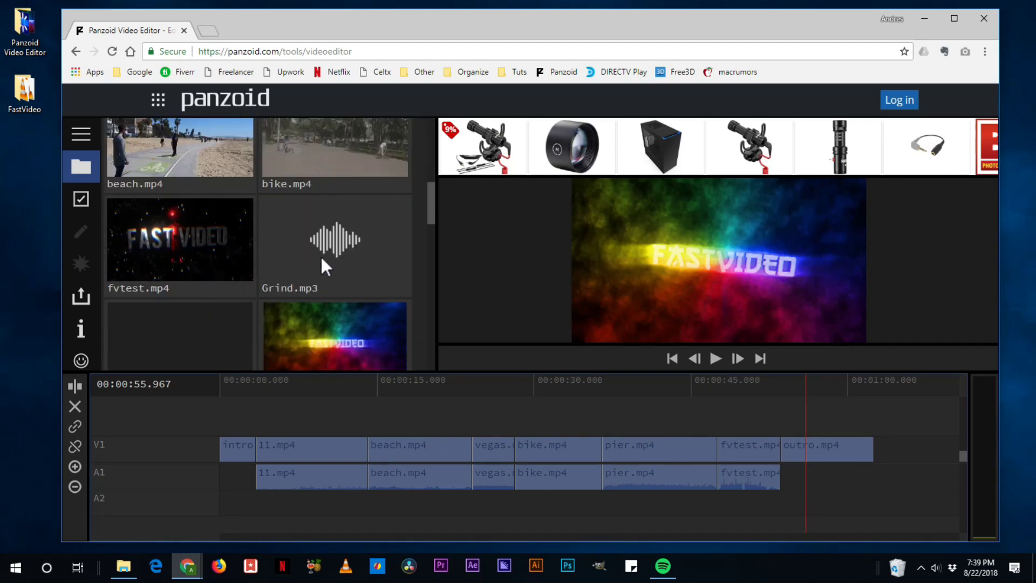
{"action": "left_click_drag", "start_coordinate": [320, 254], "coordinate": [225, 500]}
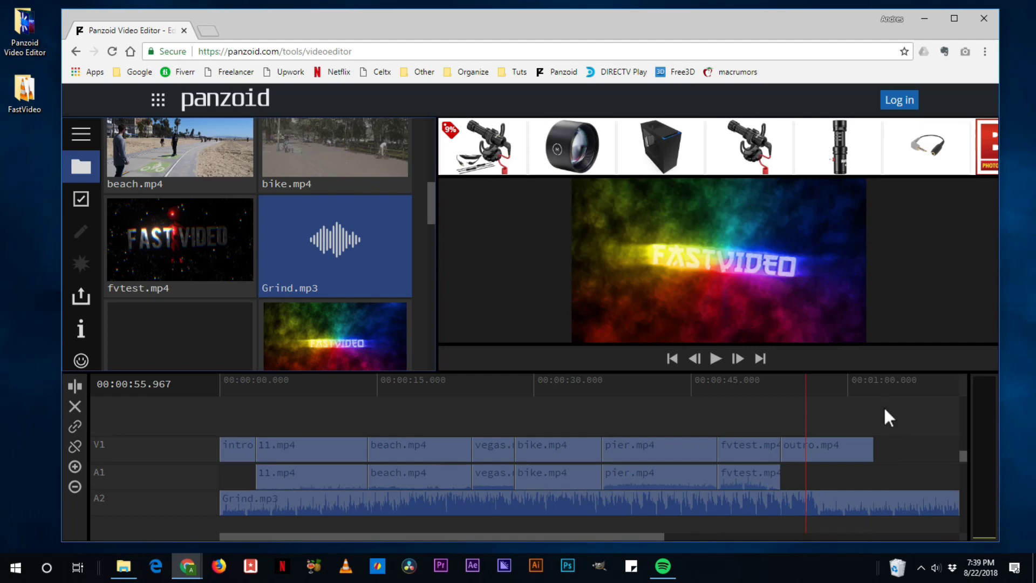
Step: Split Grind.mp3 at the end of the outro clip, at 00:01:02.467, and delete the remaining music
{"action": "left_click", "coordinate": [863, 381]}
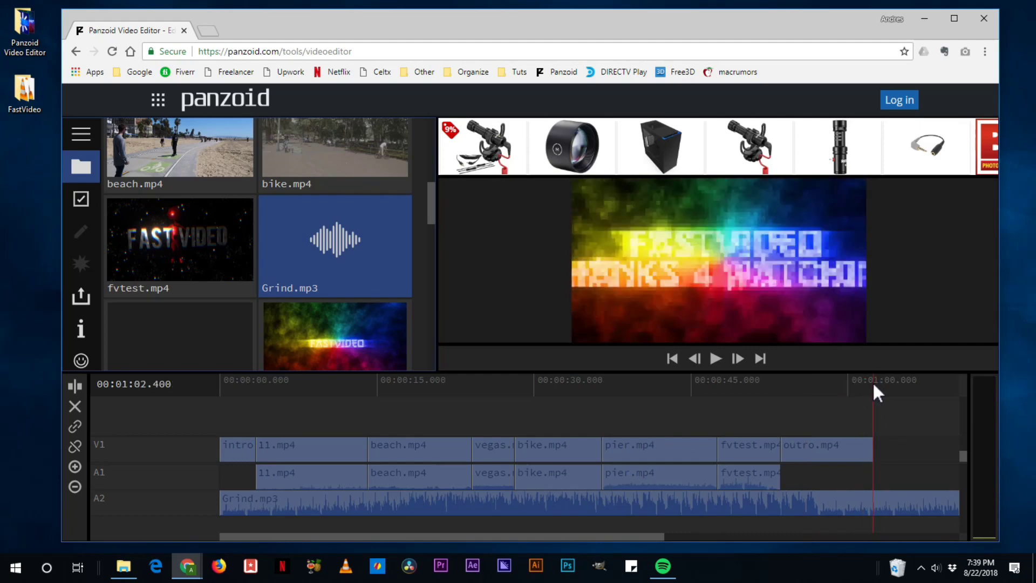
{"action": "left_click", "coordinate": [384, 386]}
{"action": "left_click", "coordinate": [223, 407]}
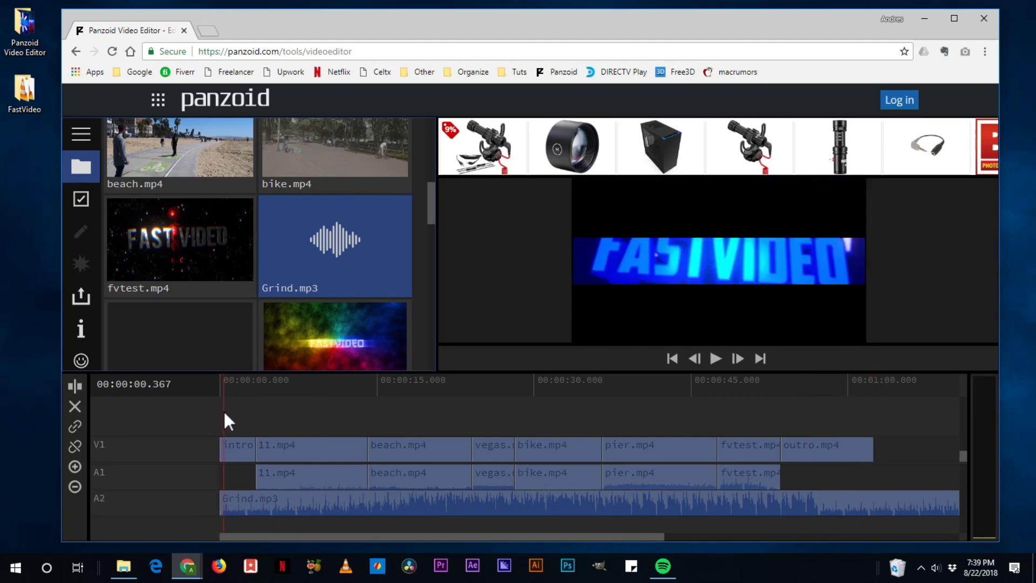
{"action": "left_click_drag", "start_coordinate": [224, 501], "coordinate": [254, 500]}
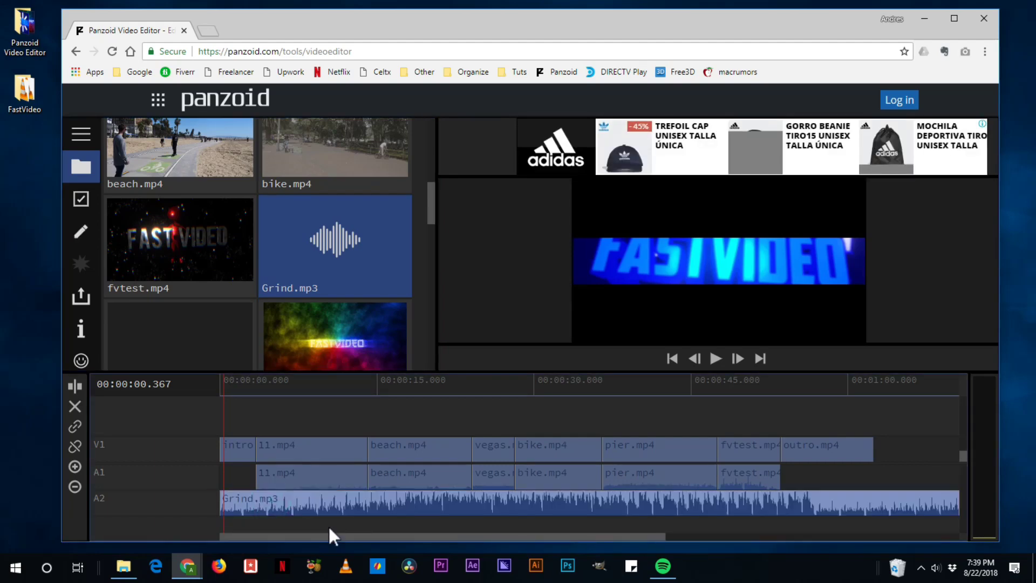
{"action": "left_click", "coordinate": [874, 382]}
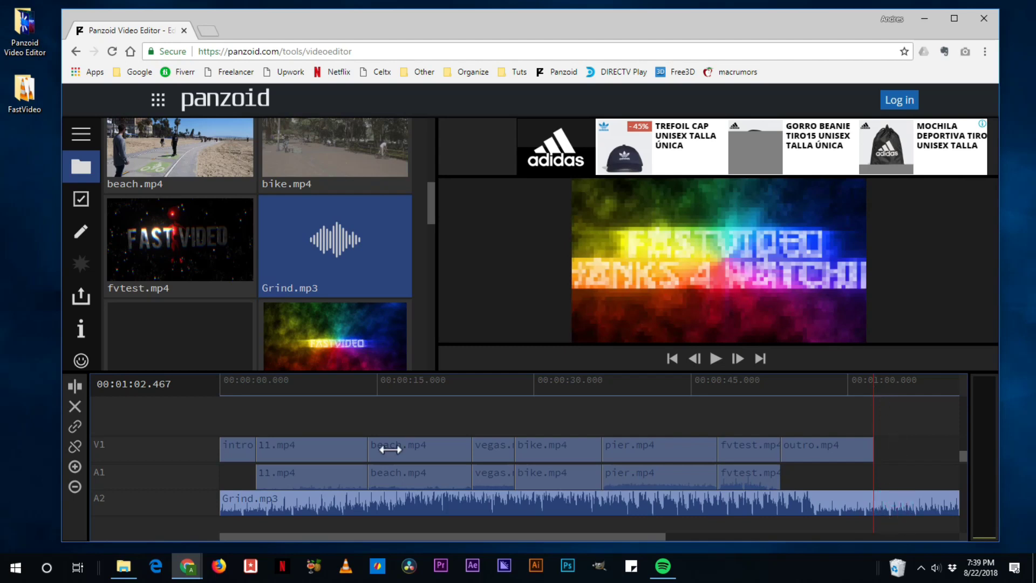
{"action": "left_click", "coordinate": [75, 386]}
{"action": "left_click", "coordinate": [937, 502]}
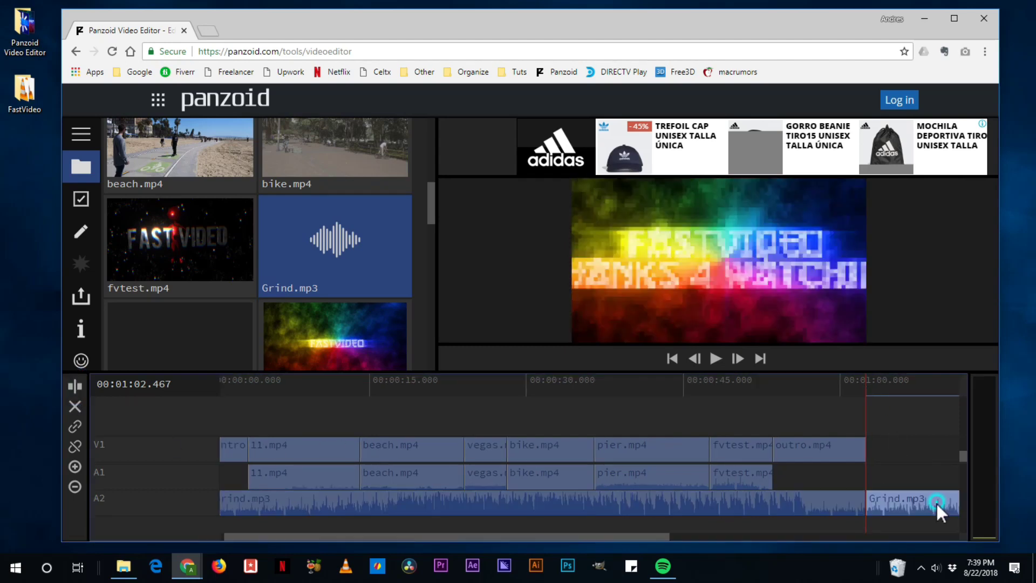
{"action": "key", "text": "Delete"}
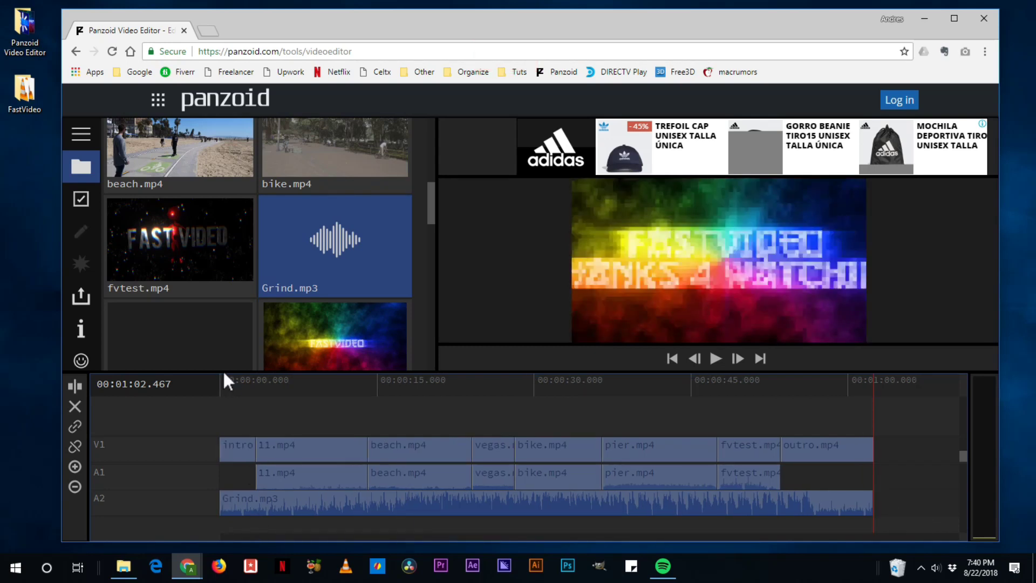
Step: Play the project's opening and ending to check the Grind.mp3 music against the video
{"action": "left_click_drag", "start_coordinate": [224, 374], "coordinate": [202, 388]}
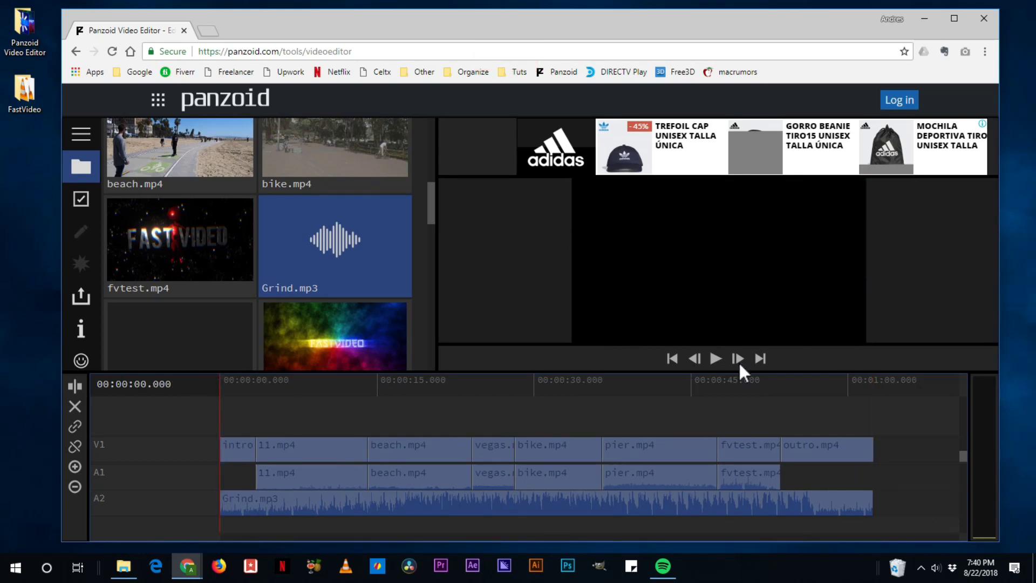
{"action": "left_click", "coordinate": [716, 358]}
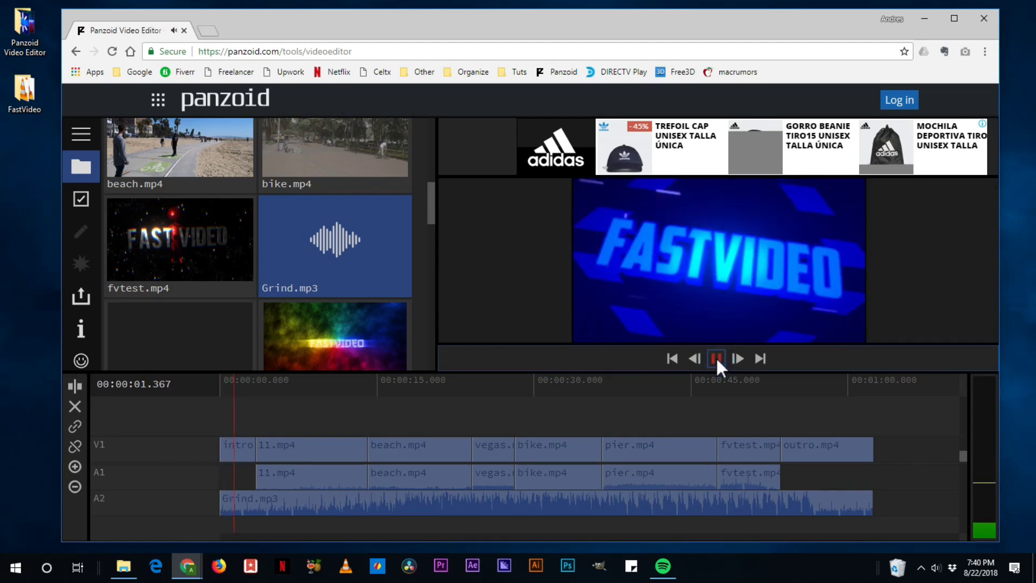
{"action": "left_click", "coordinate": [849, 381]}
{"action": "left_click", "coordinate": [716, 357]}
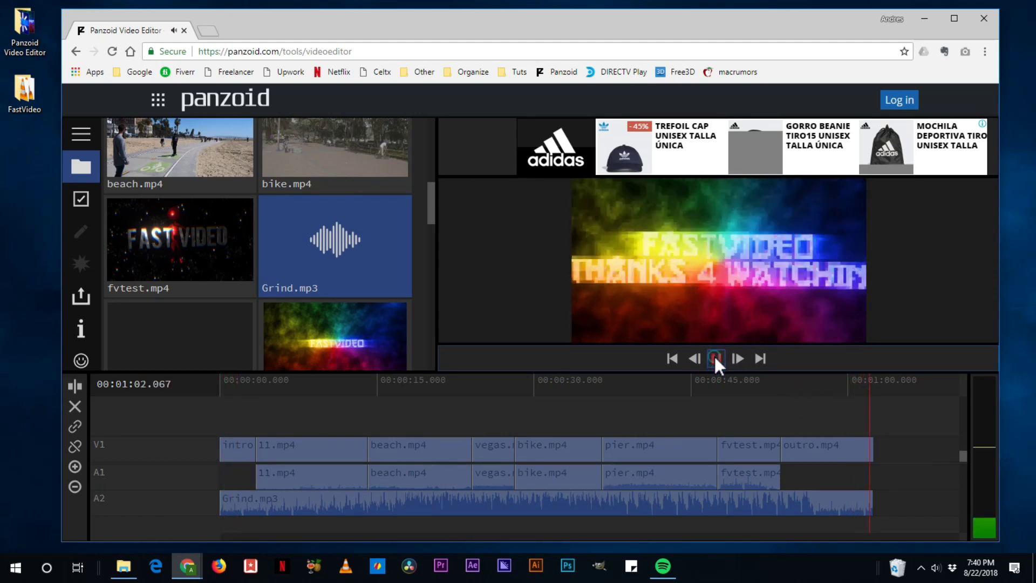
Step: Start animating the volume of Grind.mp3 with a keyframe at 00:01:01.267
{"action": "left_click", "coordinate": [848, 502]}
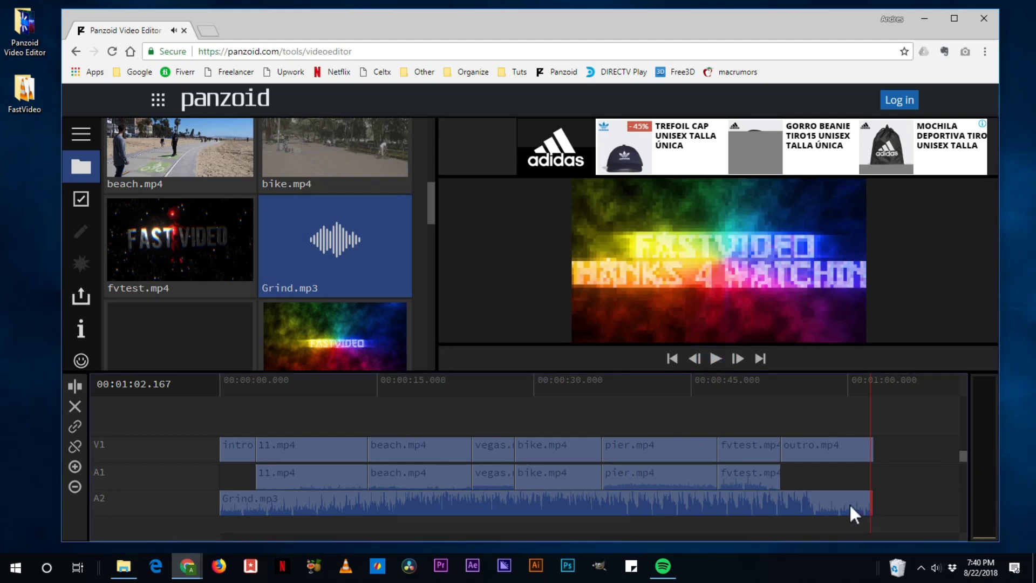
{"action": "left_click", "coordinate": [861, 385]}
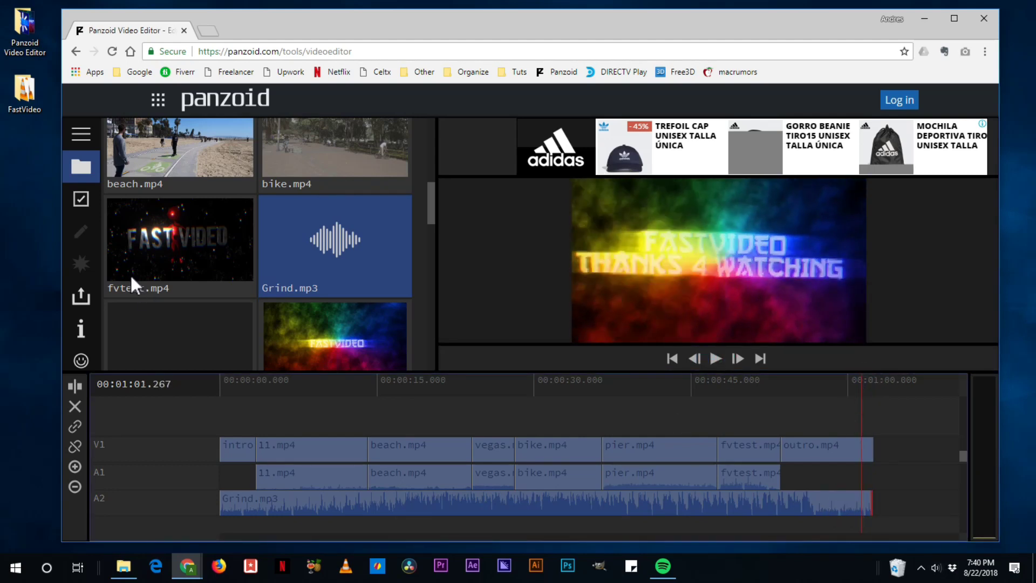
{"action": "left_click", "coordinate": [84, 202]}
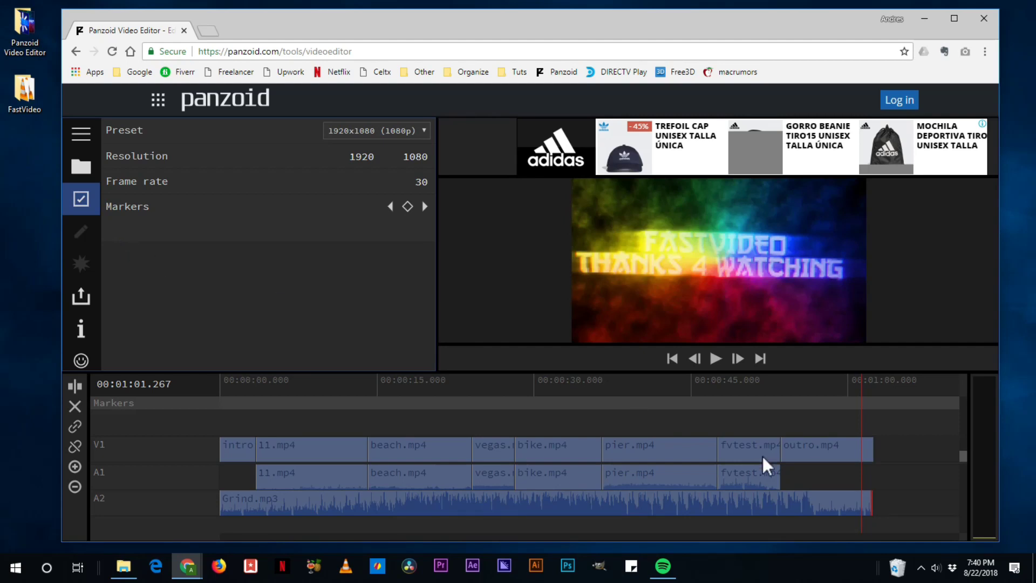
{"action": "left_click", "coordinate": [822, 496]}
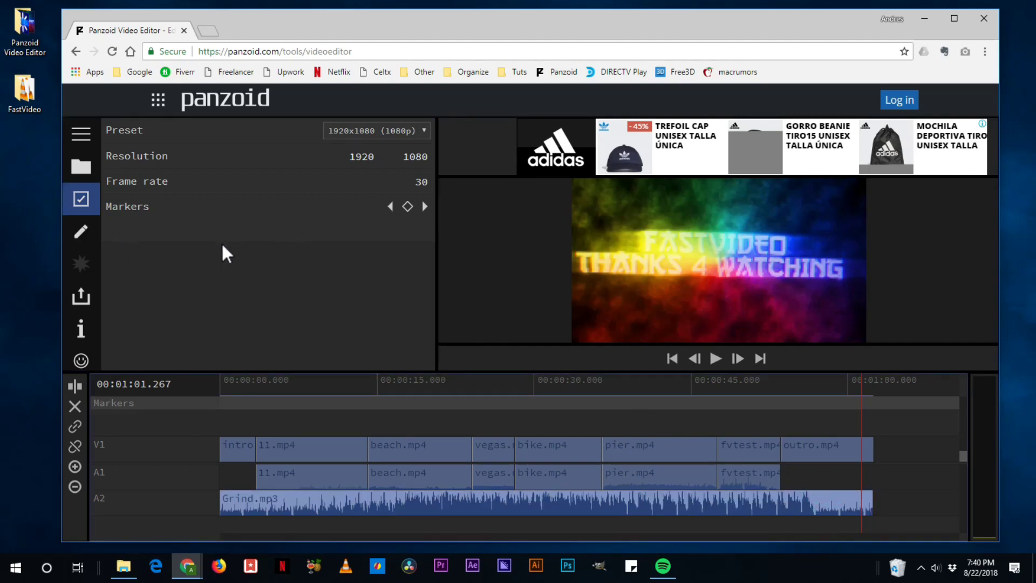
{"action": "left_click", "coordinate": [81, 231]}
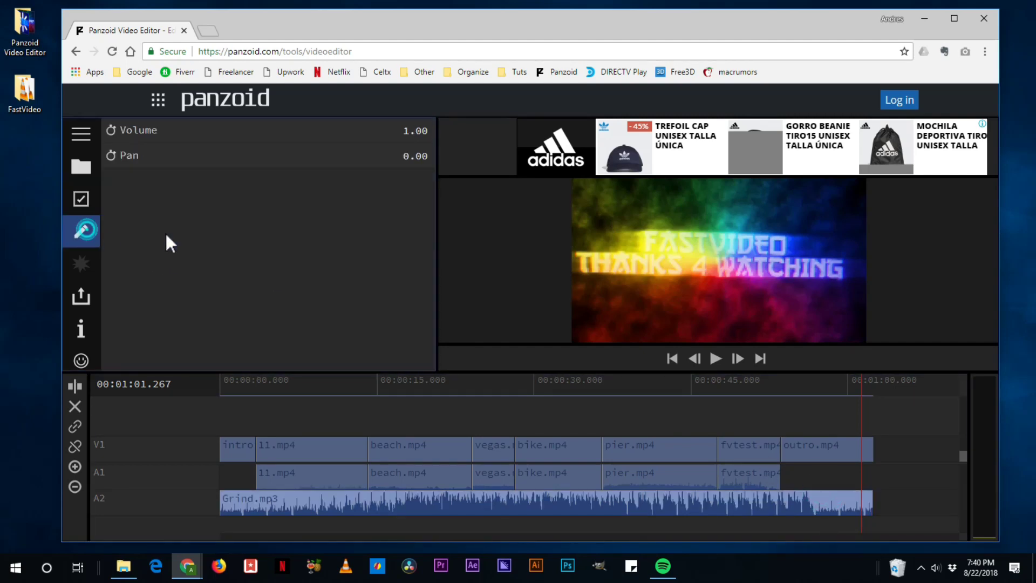
{"action": "left_click", "coordinate": [112, 131]}
Step: Set the volume of Grind.mp3 to 0 at the end of the video, at 00:01:02.500
{"action": "left_click_drag", "start_coordinate": [870, 377], "coordinate": [874, 378]}
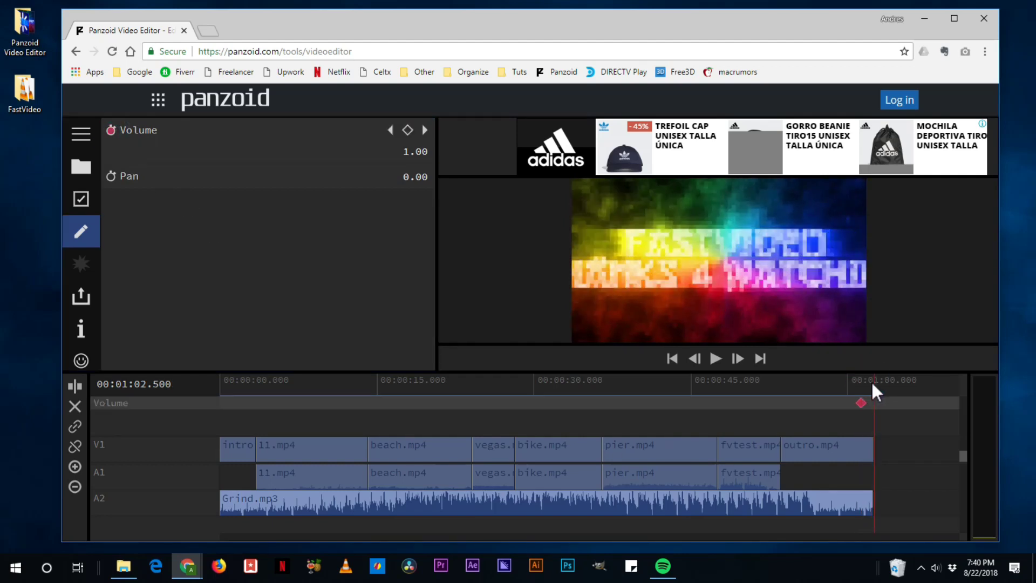
{"action": "left_click", "coordinate": [415, 152]}
{"action": "type", "text": "0"}
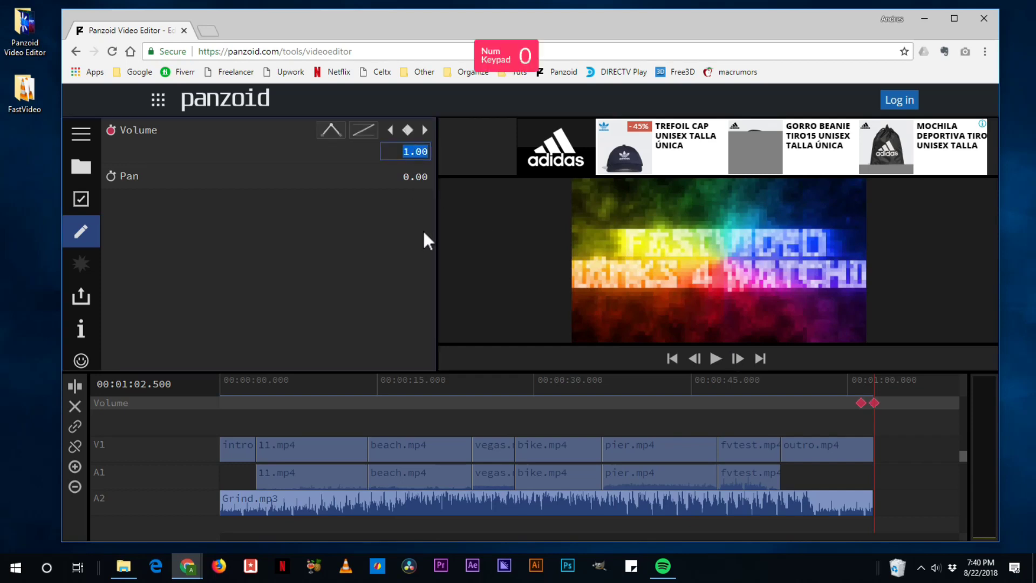
{"action": "key", "text": "Return"}
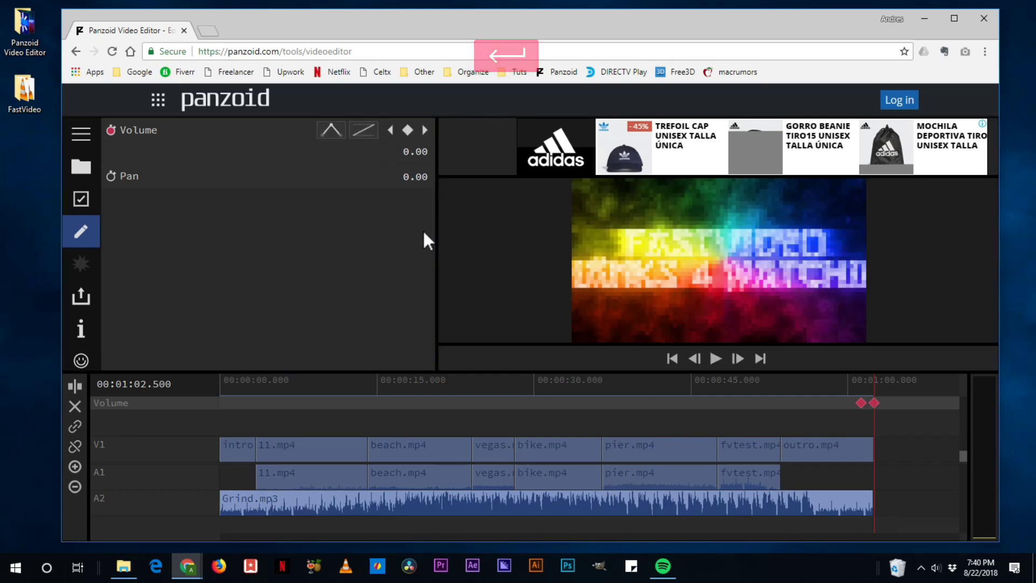
Step: Move the first volume keyframe of Grind.mp3 back to about 00:00:59 and play the ending to check the fade-out
{"action": "left_click", "coordinate": [856, 380]}
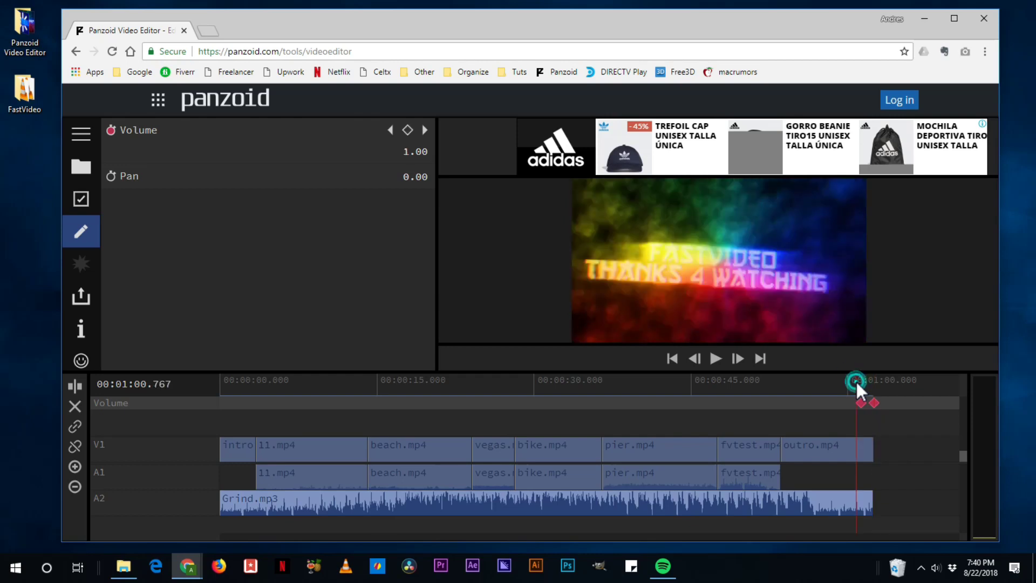
{"action": "key", "text": "space"}
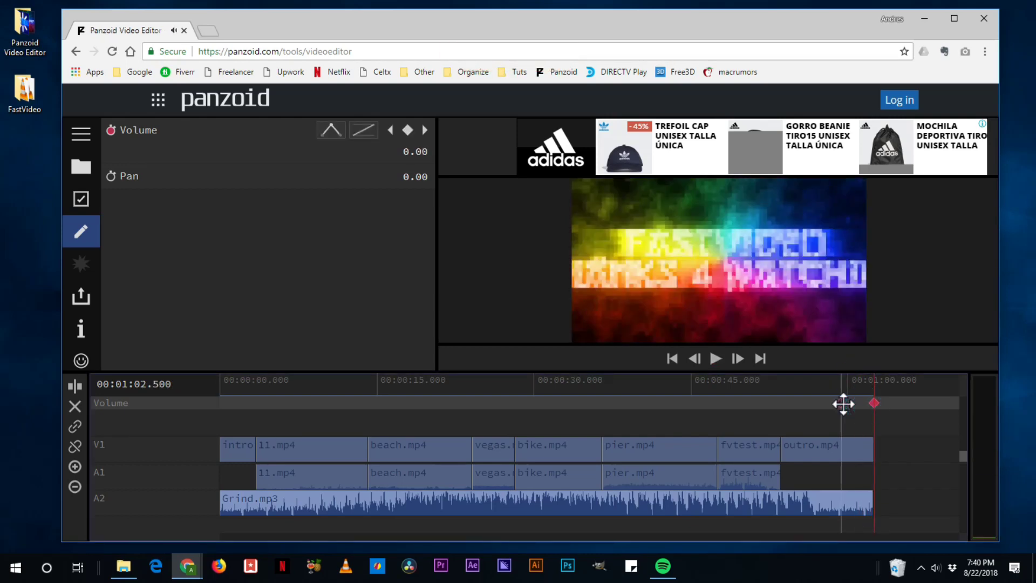
{"action": "left_click", "coordinate": [849, 383]}
{"action": "key", "text": "space"}
{"action": "left_click", "coordinate": [854, 389]}
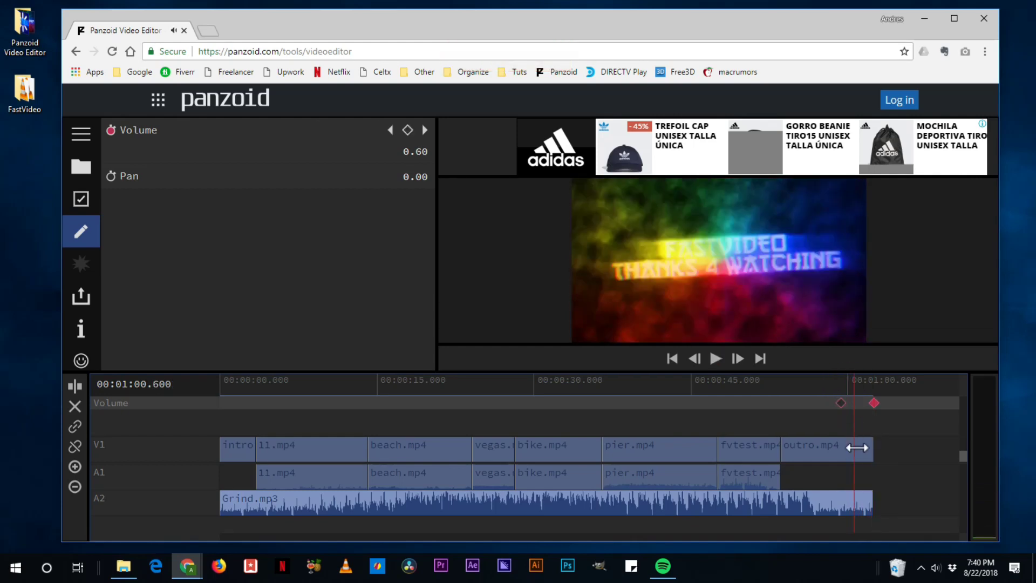
Step: Add the Shutter effect to the outro.mp4 clip
{"action": "left_click", "coordinate": [854, 446]}
{"action": "left_click", "coordinate": [846, 448]}
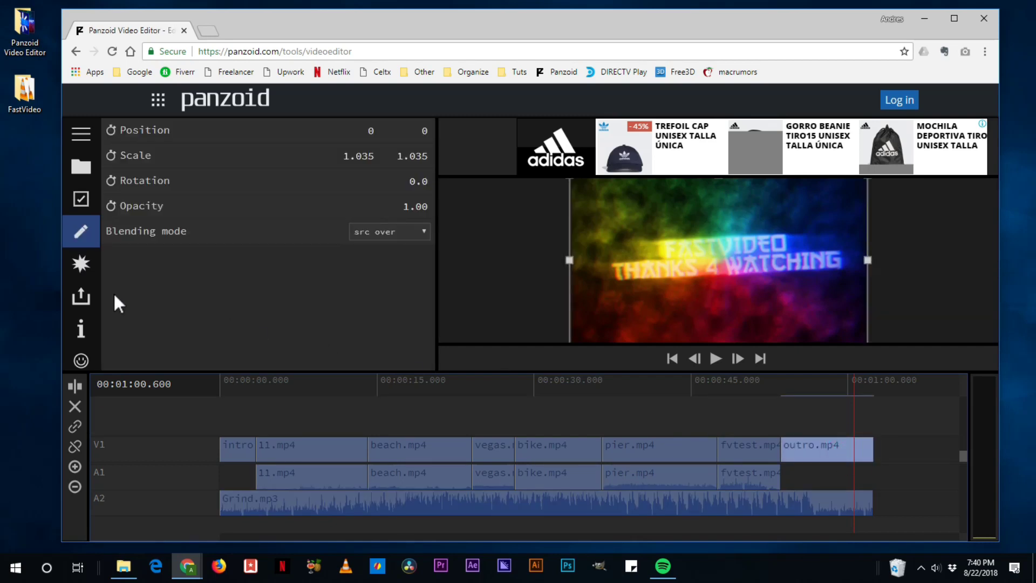
{"action": "left_click", "coordinate": [87, 268]}
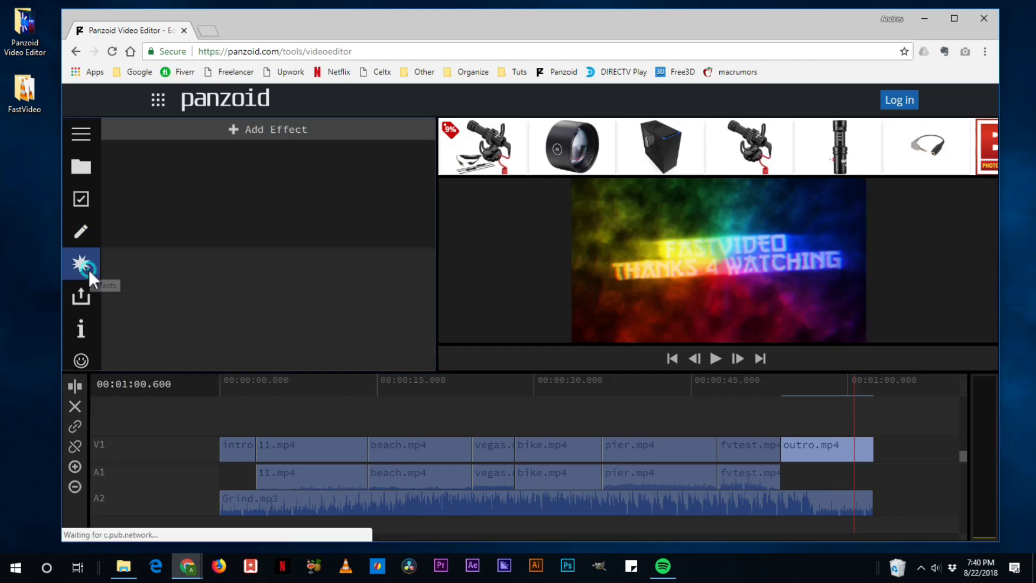
{"action": "left_click", "coordinate": [276, 133]}
{"action": "scroll", "coordinate": [274, 256], "scroll_direction": "down", "scroll_amount": 15}
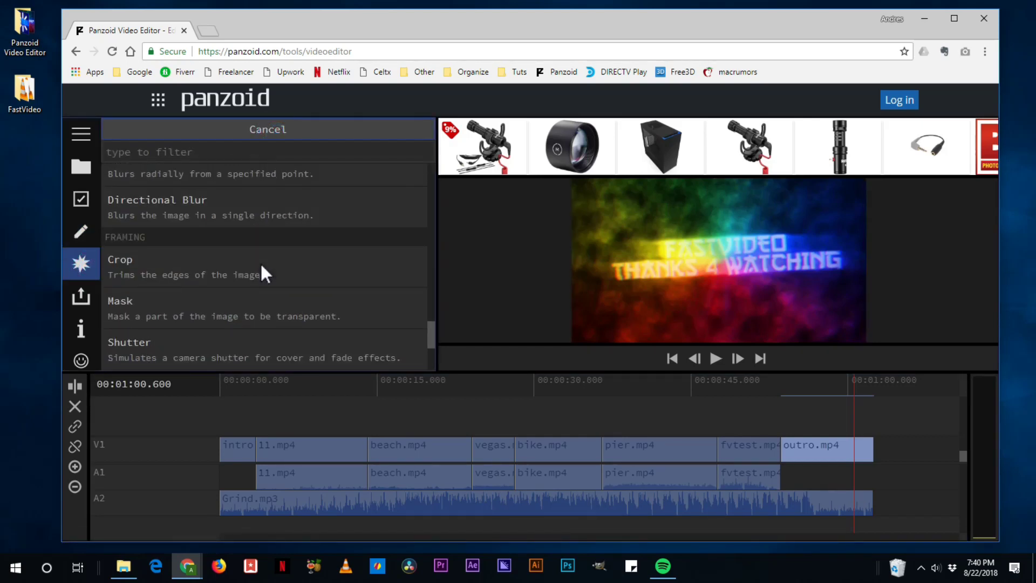
{"action": "scroll", "coordinate": [192, 309], "scroll_direction": "up", "scroll_amount": 1}
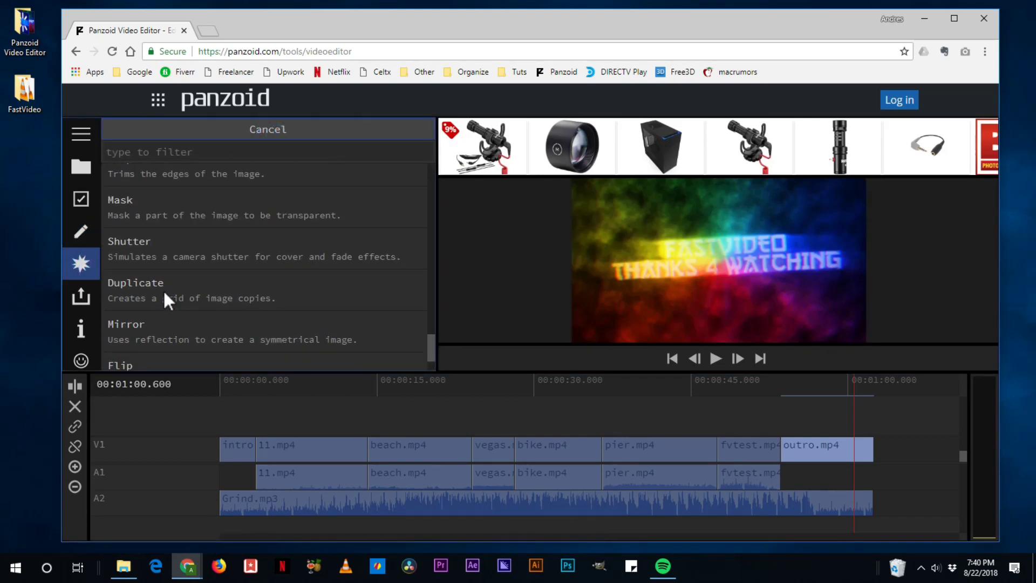
{"action": "left_click", "coordinate": [142, 250]}
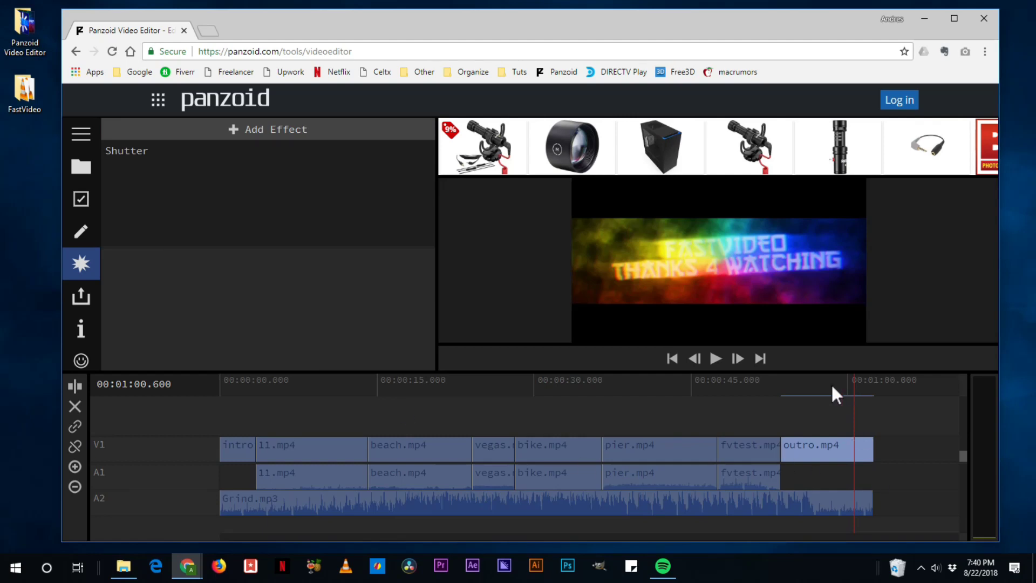
Step: Set the Shutter effect's Cover to 0 and start animating it with a keyframe at 00:01:00.600
{"action": "left_click", "coordinate": [138, 153]}
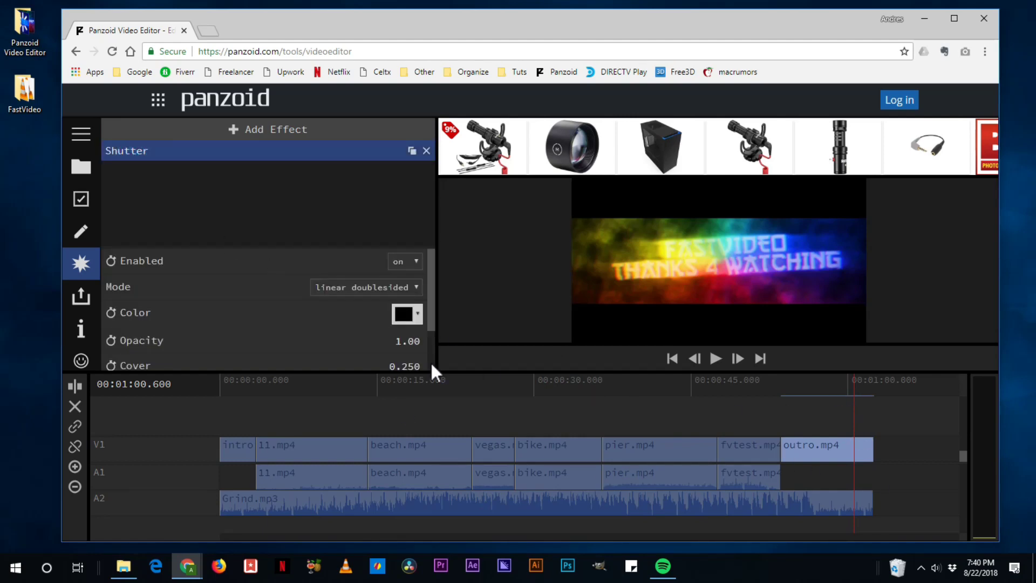
{"action": "mouse_move", "coordinate": [417, 365]}
{"action": "left_mouse_down"}
{"action": "mouse_move", "coordinate": [504, 363]}
{"action": "mouse_move", "coordinate": [335, 374]}
{"action": "mouse_move", "coordinate": [421, 365]}
{"action": "left_mouse_up"}
{"action": "left_click", "coordinate": [410, 365]}
{"action": "type", "text": "00"}
{"action": "key", "text": "Return"}
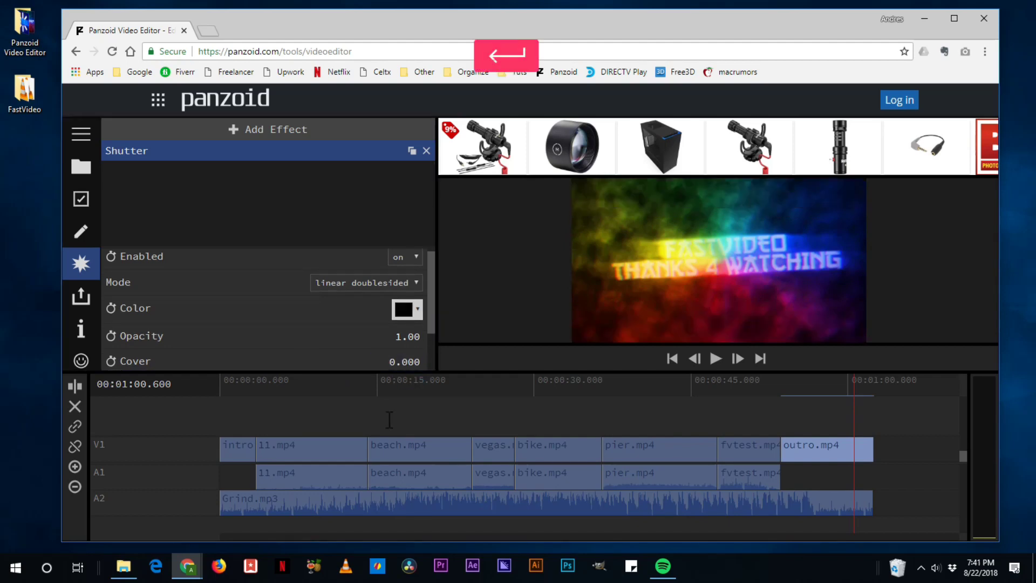
{"action": "left_click", "coordinate": [118, 361]}
Step: Add a Shutter Cover keyframe of 1 at 00:01:02.400 and play the end of the outro clip
{"action": "left_click_drag", "start_coordinate": [853, 384], "coordinate": [872, 382]}
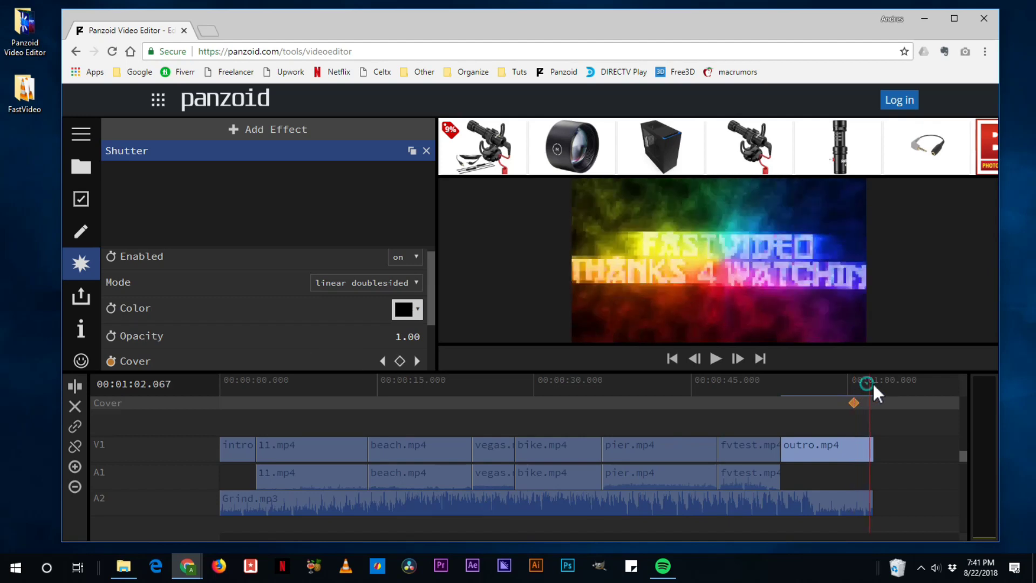
{"action": "left_click", "coordinate": [400, 361]}
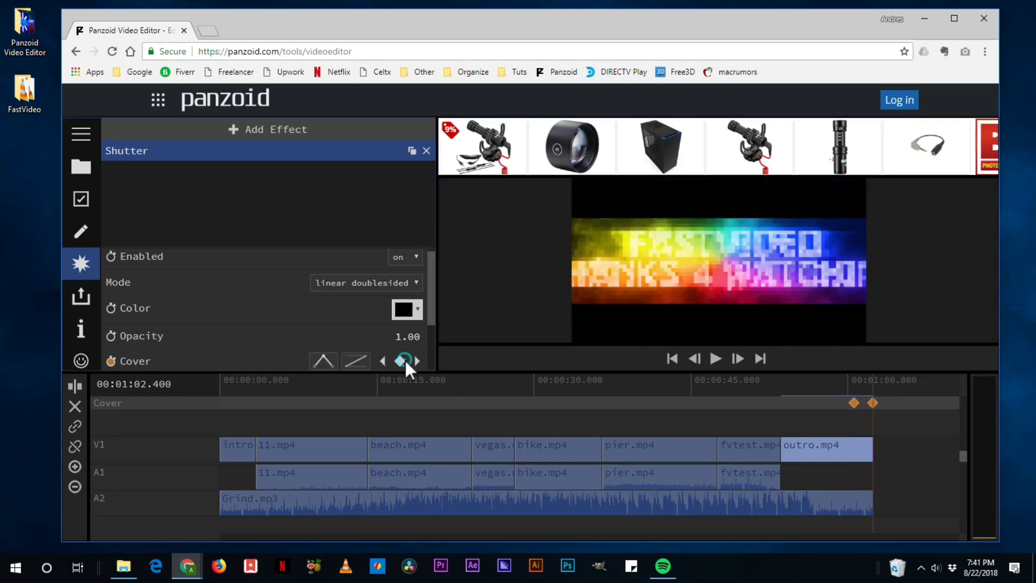
{"action": "scroll", "coordinate": [407, 367], "scroll_direction": "down", "scroll_amount": 2}
{"action": "left_click", "coordinate": [410, 308]}
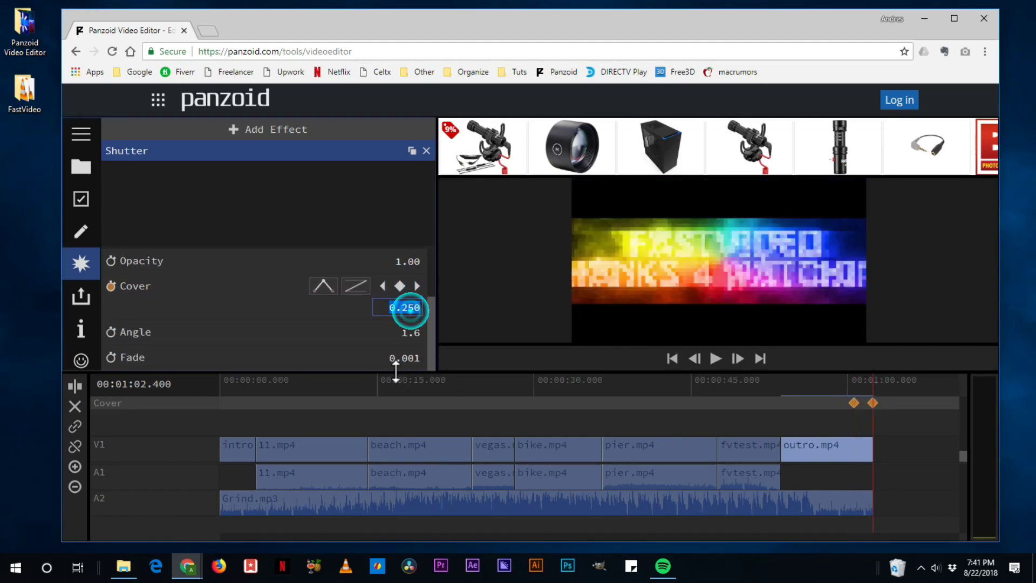
{"action": "type", "text": "1"}
{"action": "key", "text": "Return"}
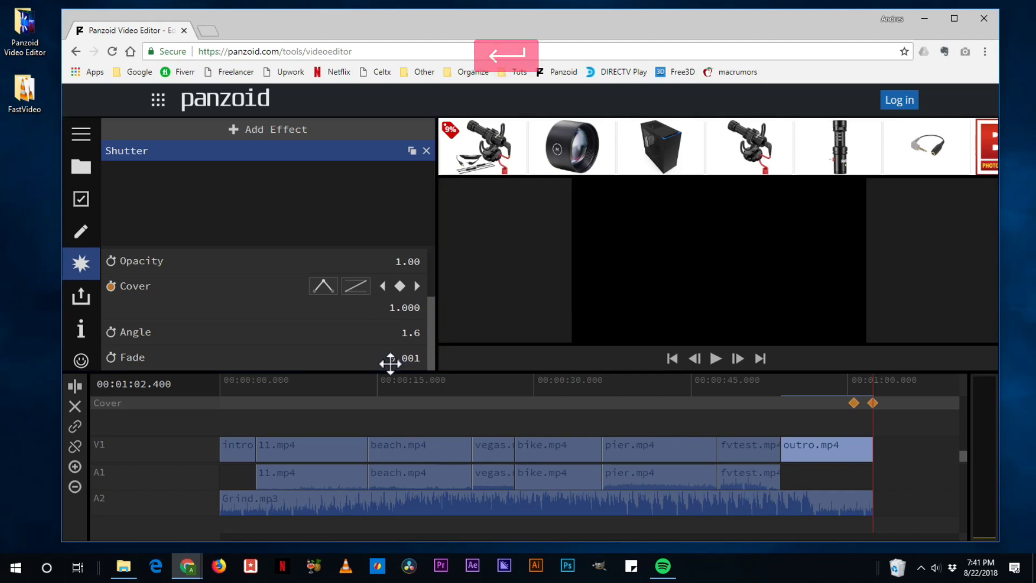
{"action": "left_click", "coordinate": [842, 381]}
{"action": "key", "text": "space"}
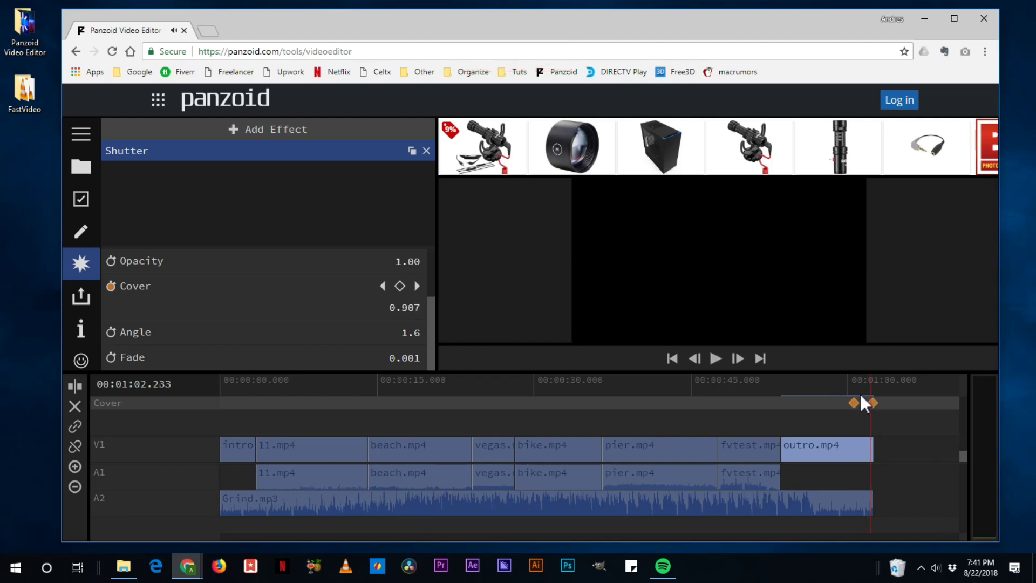
Step: Change the Shutter effect's mode to radial and play the ending to check it
{"action": "scroll", "coordinate": [247, 294], "scroll_direction": "up", "scroll_amount": 3}
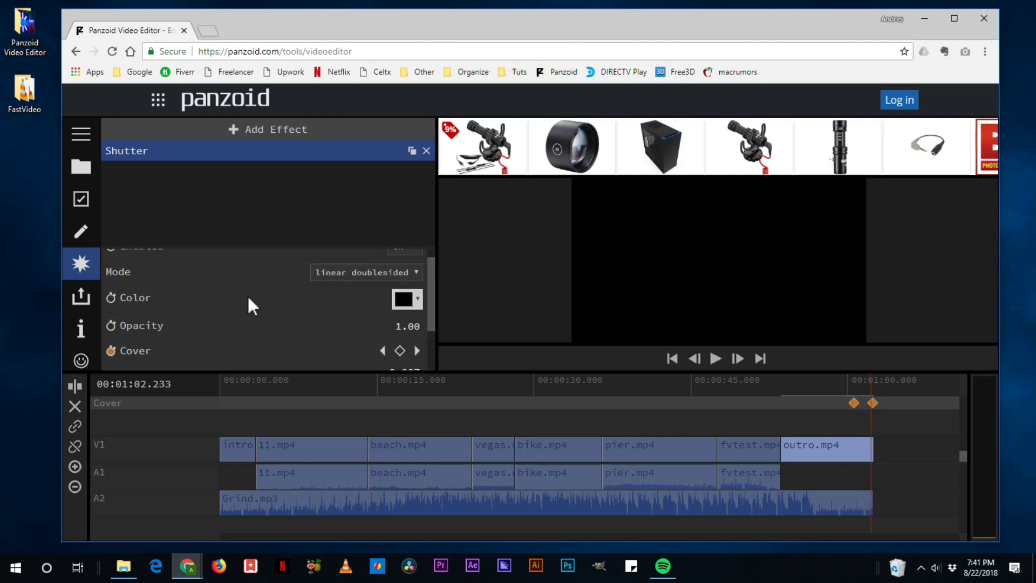
{"action": "left_click", "coordinate": [335, 290]}
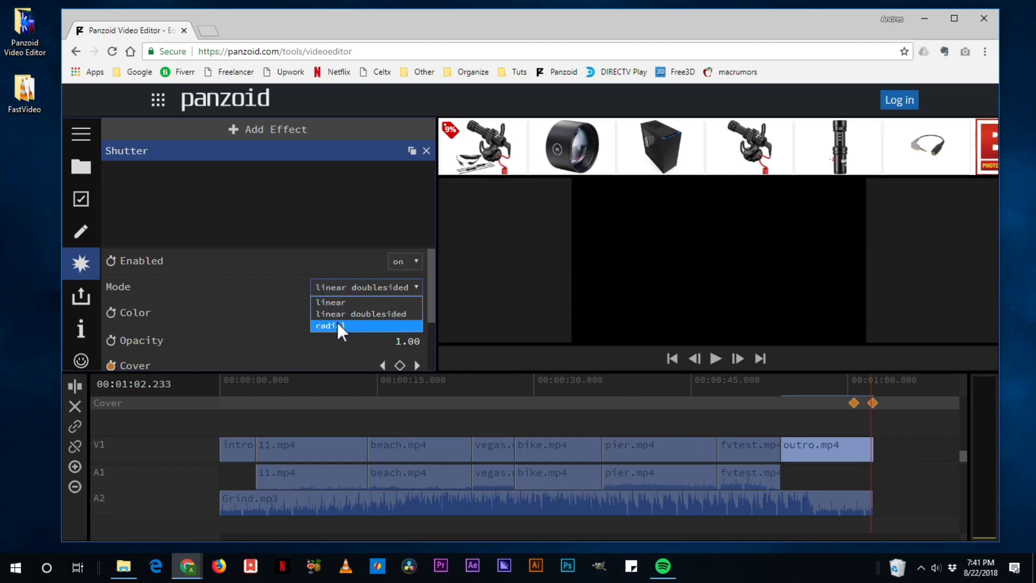
{"action": "left_click", "coordinate": [337, 323]}
{"action": "left_click", "coordinate": [847, 378]}
{"action": "key", "text": "space"}
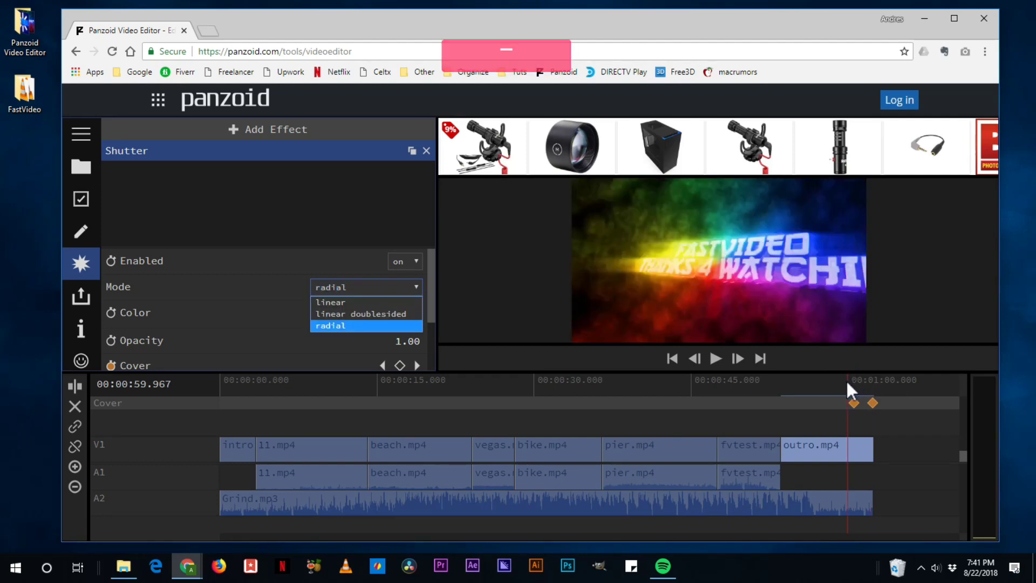
{"action": "left_click", "coordinate": [716, 356]}
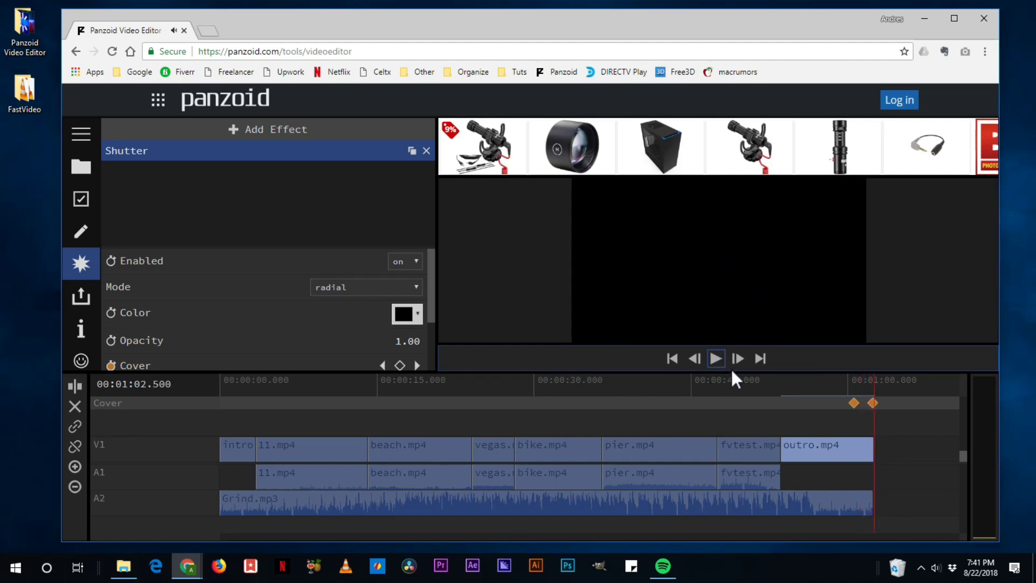
Step: Move the playhead back to the beginning of the timeline, at 00:00:00.000
{"action": "scroll", "coordinate": [668, 448], "scroll_direction": "up", "scroll_amount": 1}
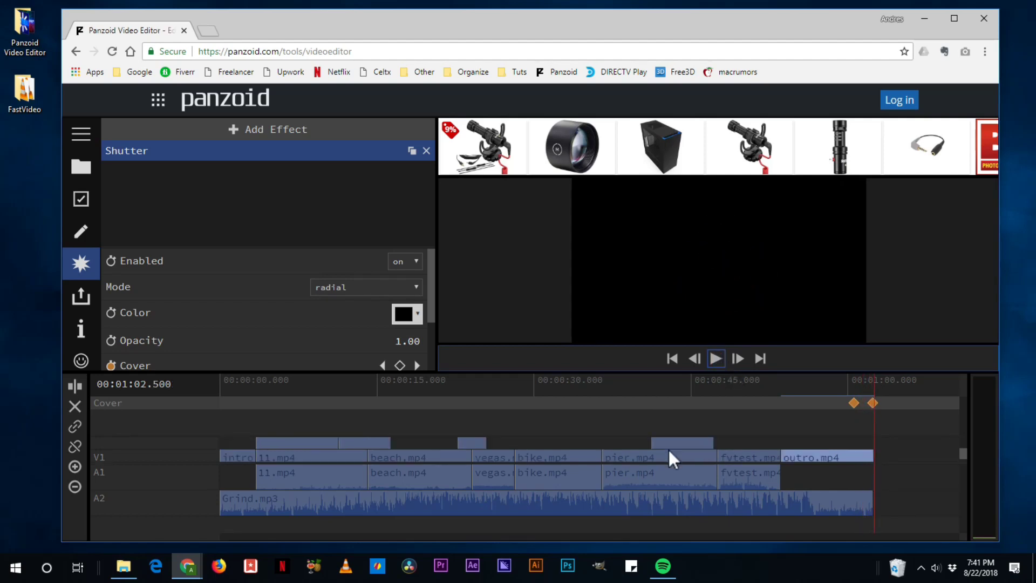
{"action": "left_click", "coordinate": [678, 394]}
{"action": "left_click_drag", "start_coordinate": [678, 393], "coordinate": [156, 405]}
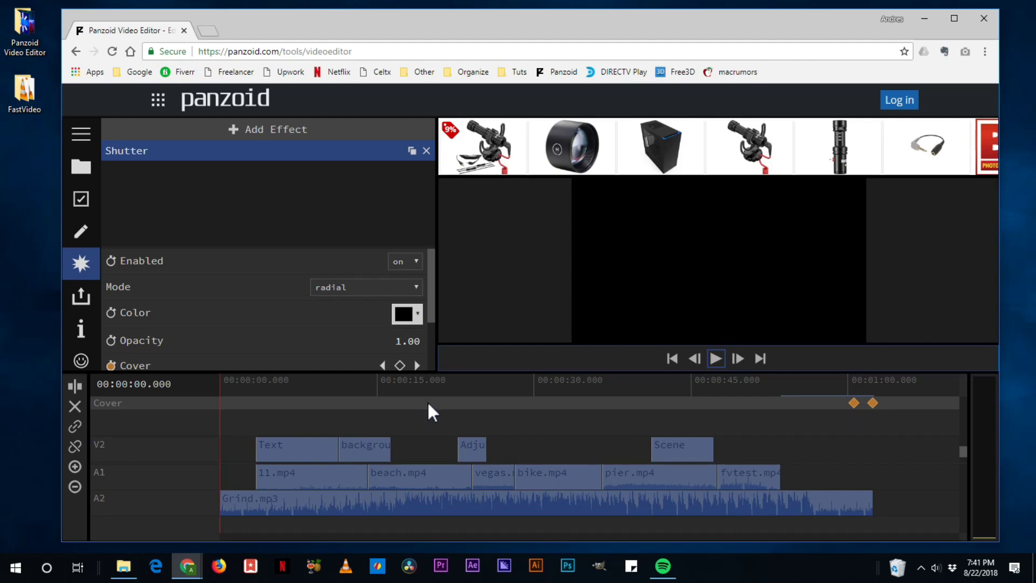
Step: Render the project on the device with good quality in the .mkv (vp8/opus) format
{"action": "left_click", "coordinate": [81, 297]}
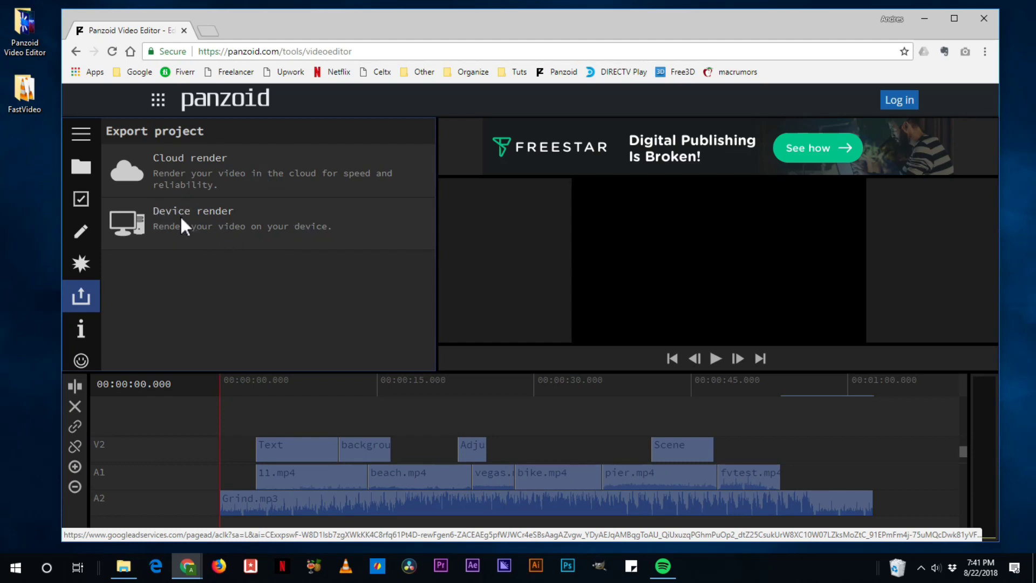
{"action": "left_click", "coordinate": [196, 210]}
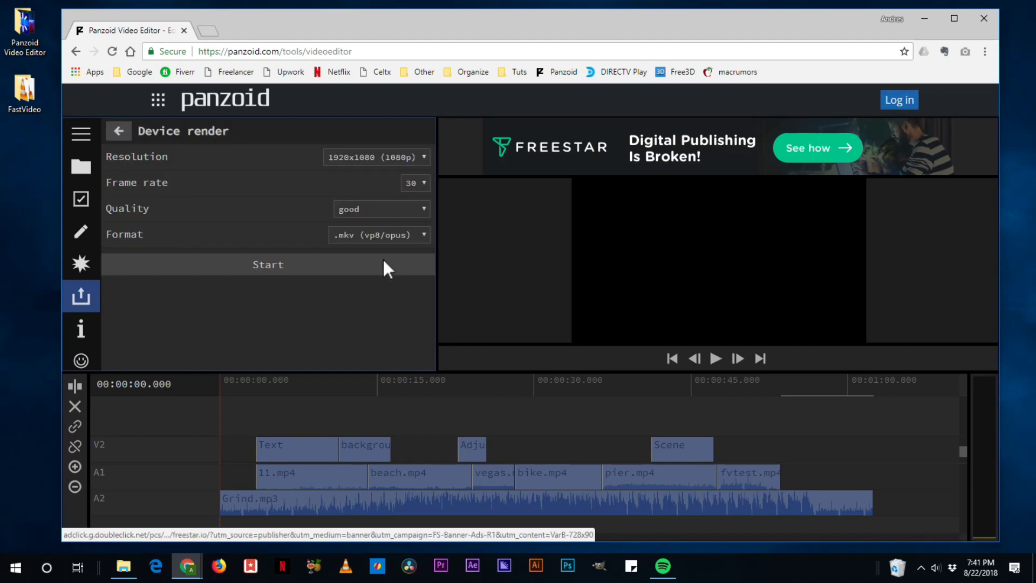
{"action": "left_click", "coordinate": [363, 213]}
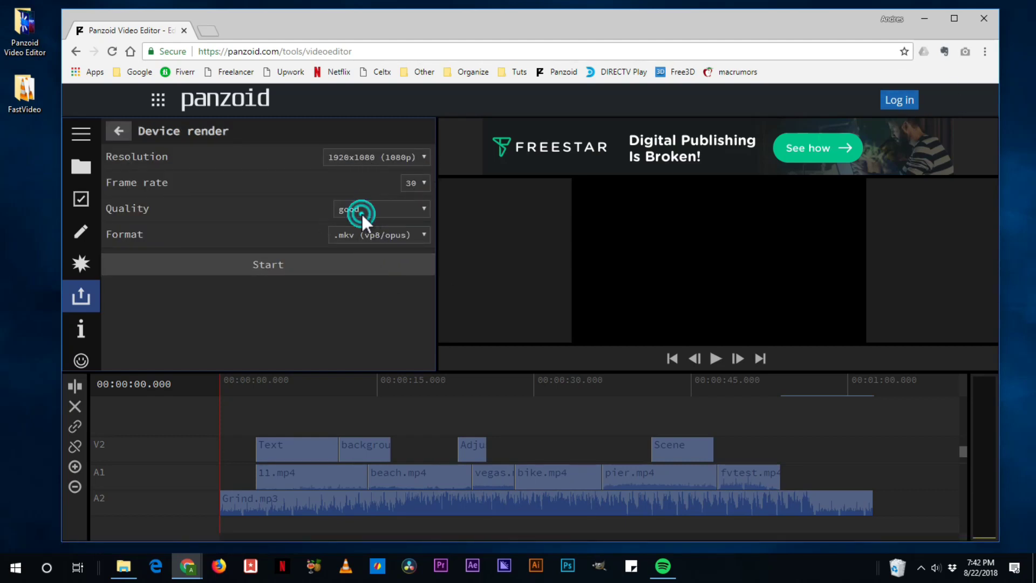
{"action": "left_click", "coordinate": [298, 226]}
{"action": "left_click", "coordinate": [348, 235]}
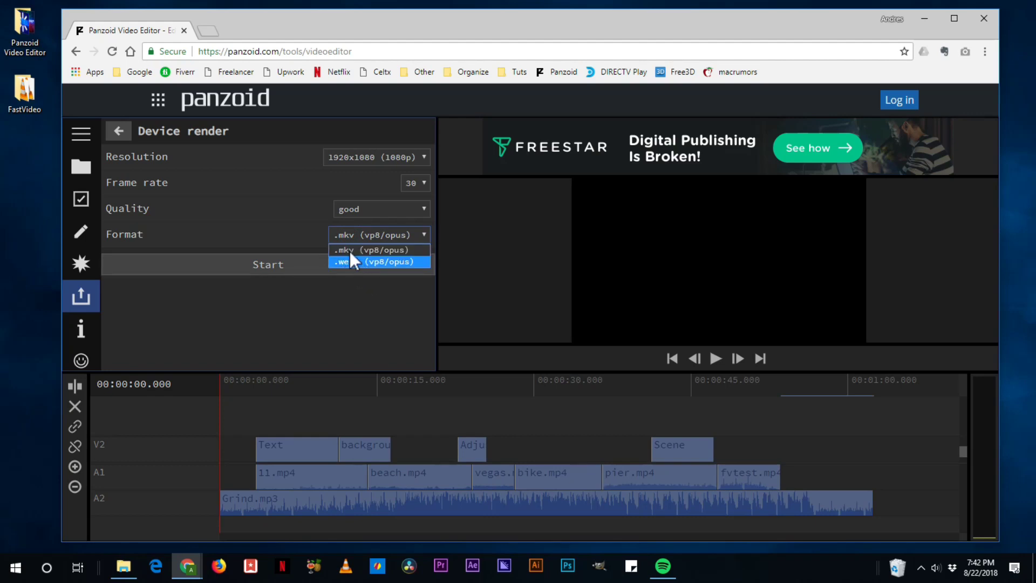
{"action": "left_click", "coordinate": [351, 251]}
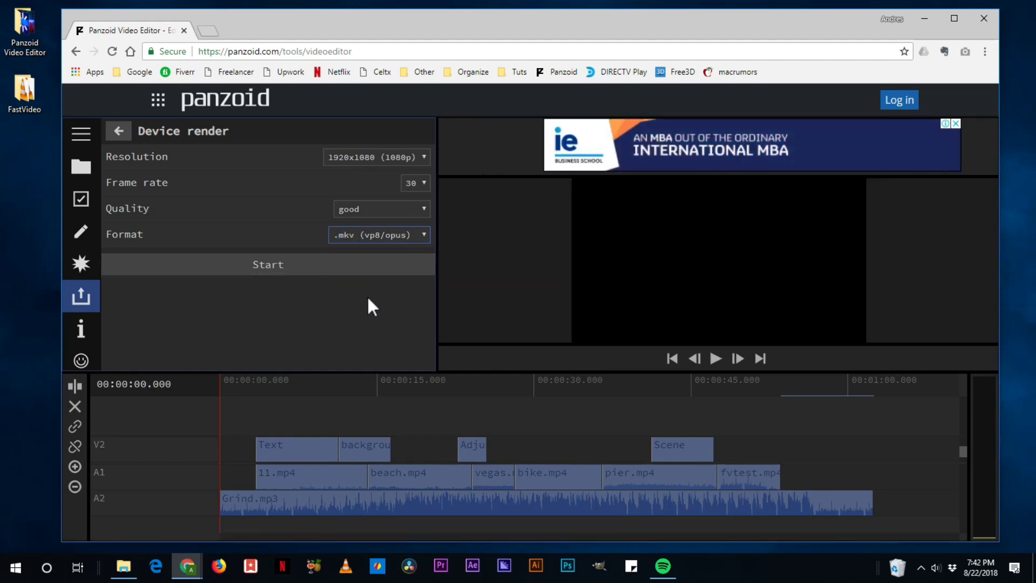
{"action": "left_click", "coordinate": [266, 266]}
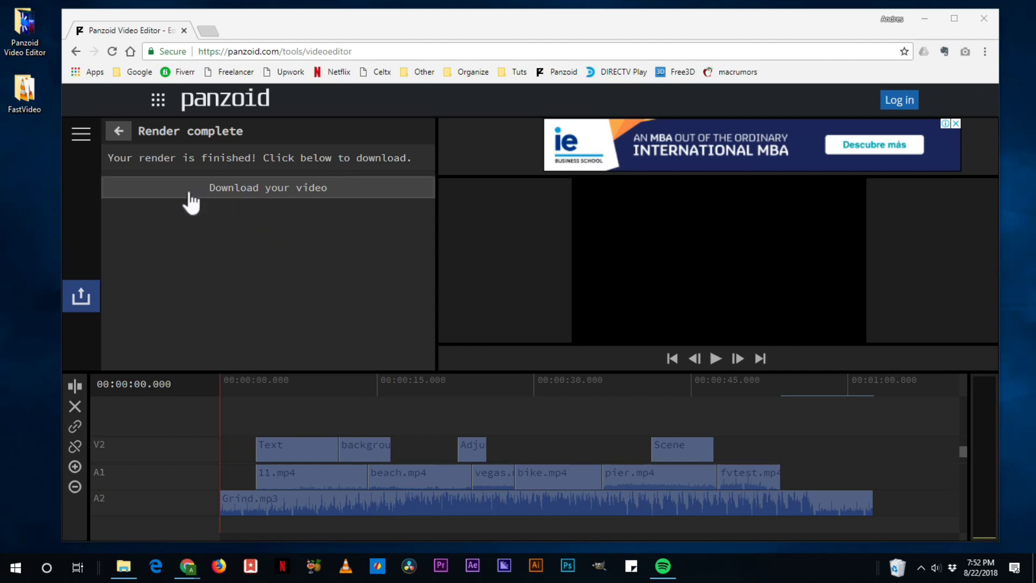
Step: Download the rendered video and open video.mkv from the Downloads folder for playback
{"action": "left_click", "coordinate": [286, 189]}
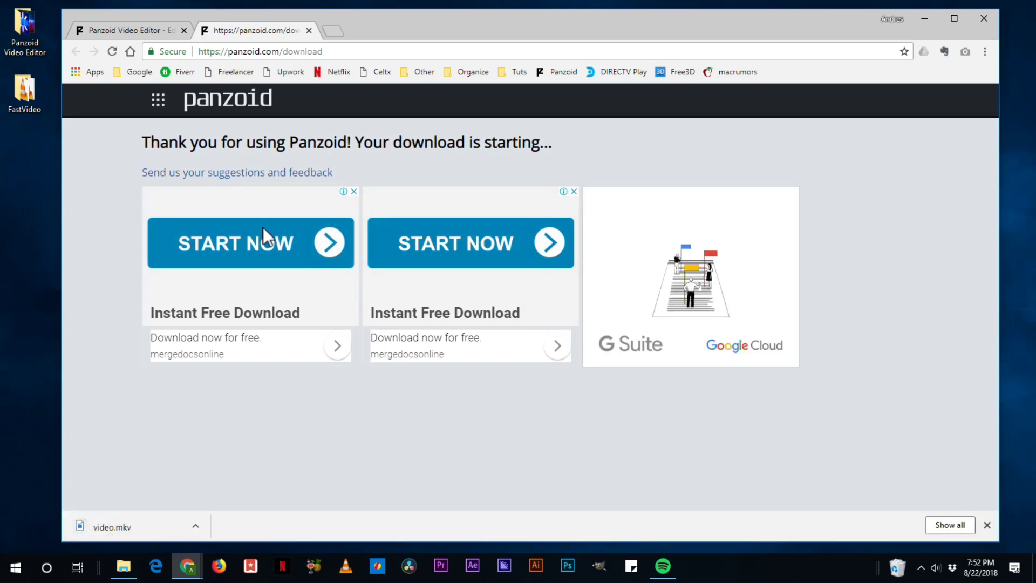
{"action": "left_click", "coordinate": [123, 572]}
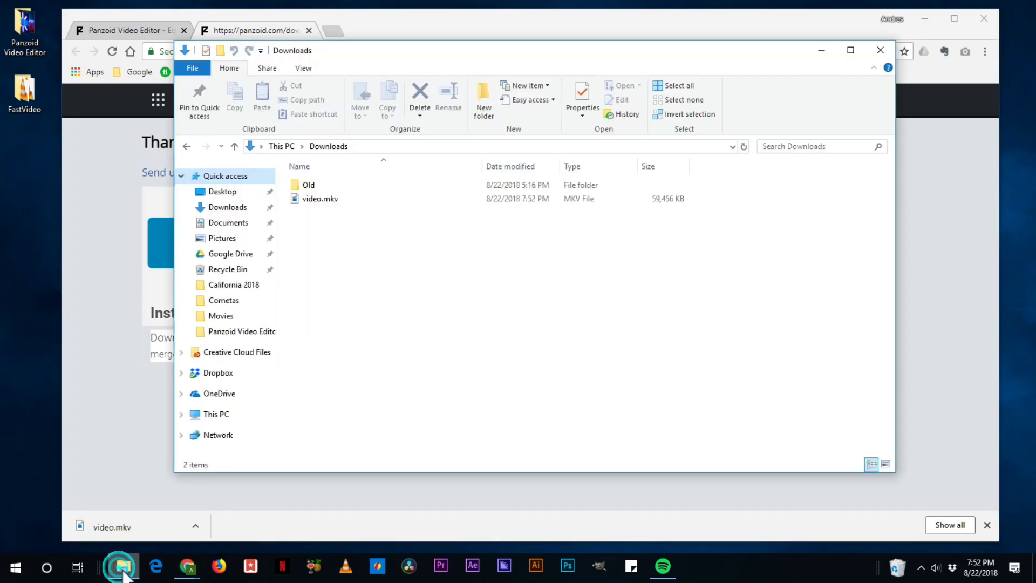
{"action": "left_click", "coordinate": [312, 196]}
{"action": "double_click", "coordinate": [311, 196]}
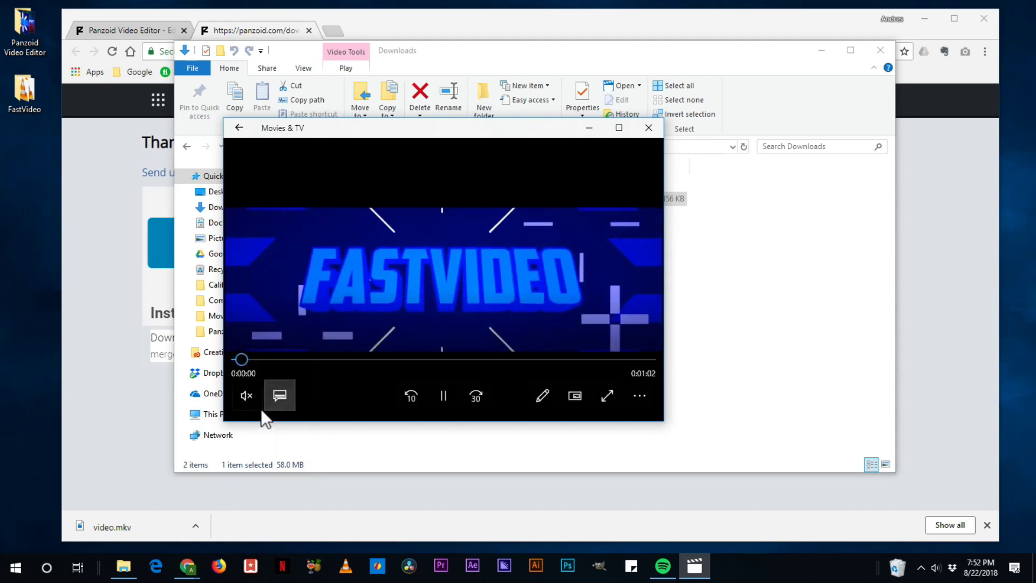
Step: Unmute the player and watch the rendered video in full screen
{"action": "left_click", "coordinate": [248, 397]}
{"action": "left_click", "coordinate": [356, 351]}
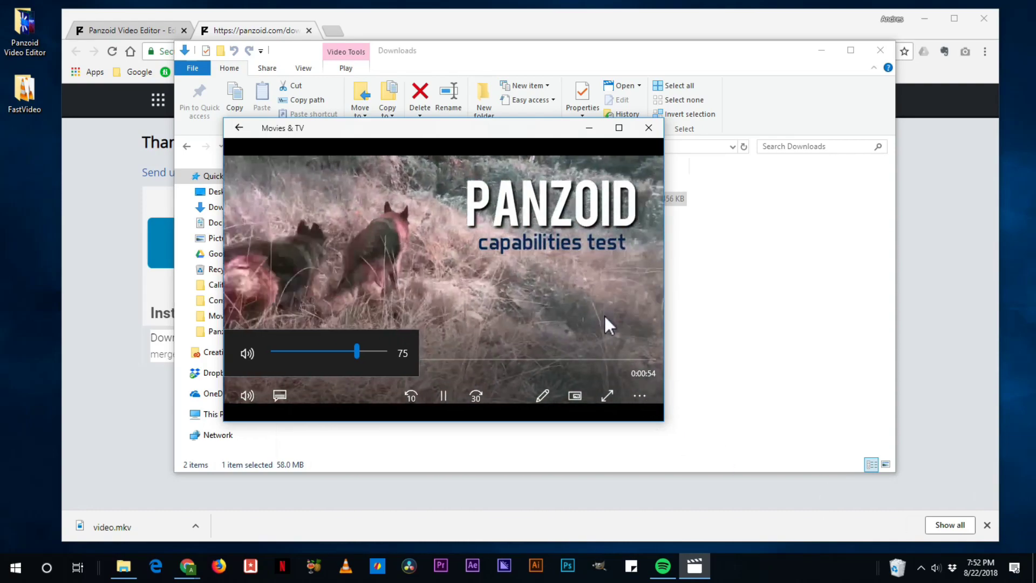
{"action": "left_click", "coordinate": [604, 314]}
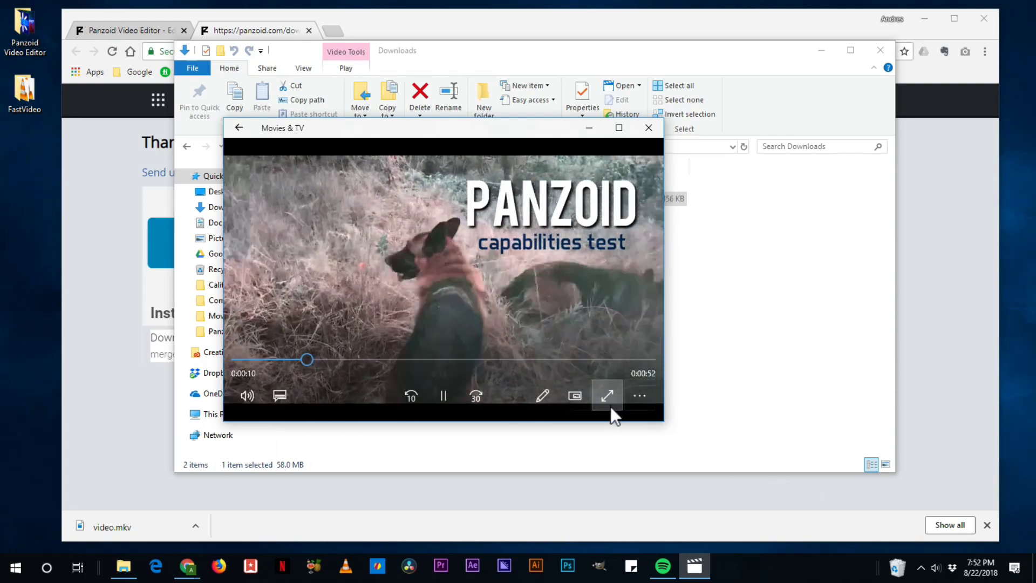
{"action": "left_click", "coordinate": [609, 400]}
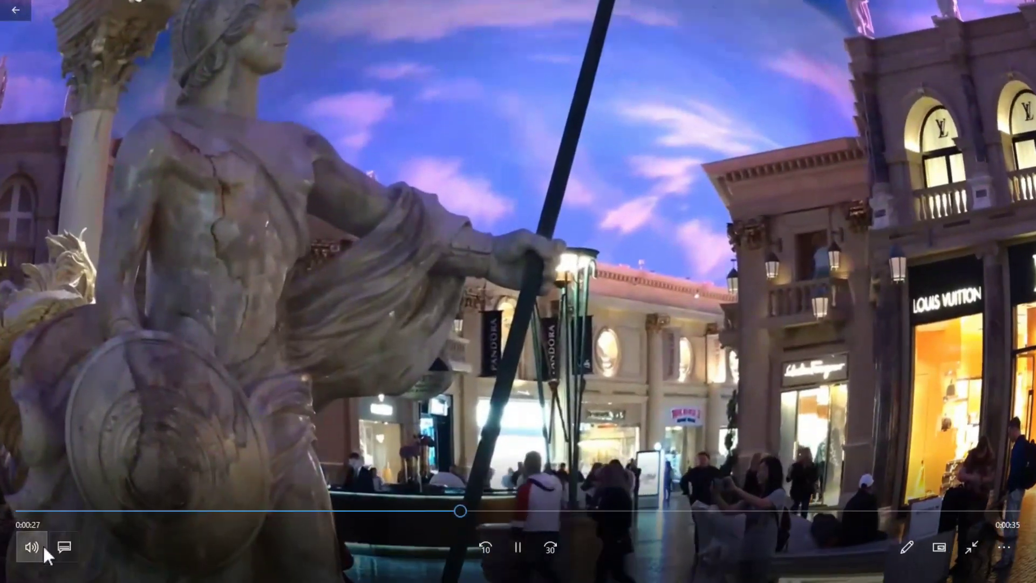
Step: Mute the playback, leave full screen and close the video player
{"action": "left_click", "coordinate": [32, 546]}
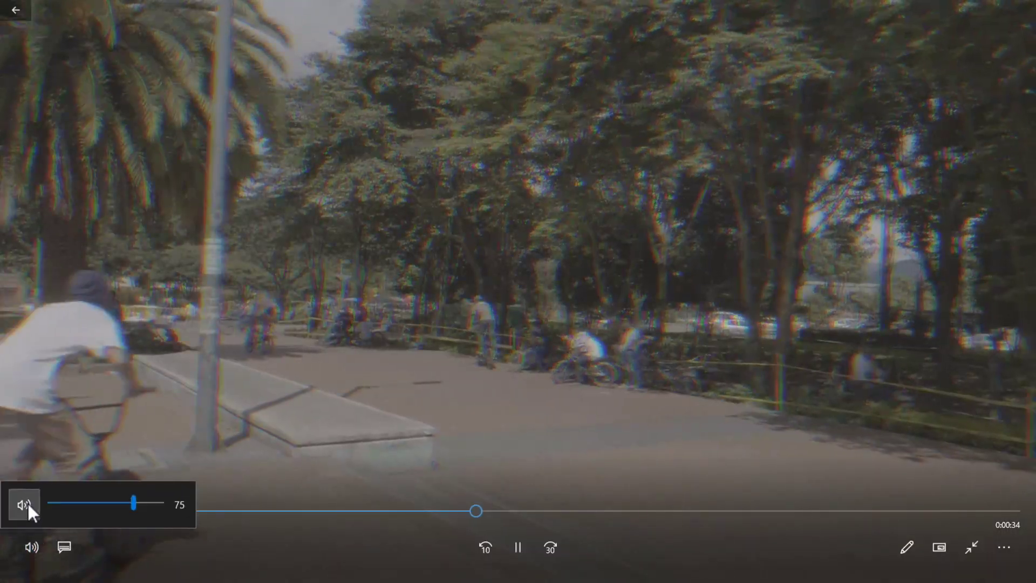
{"action": "left_click", "coordinate": [26, 504]}
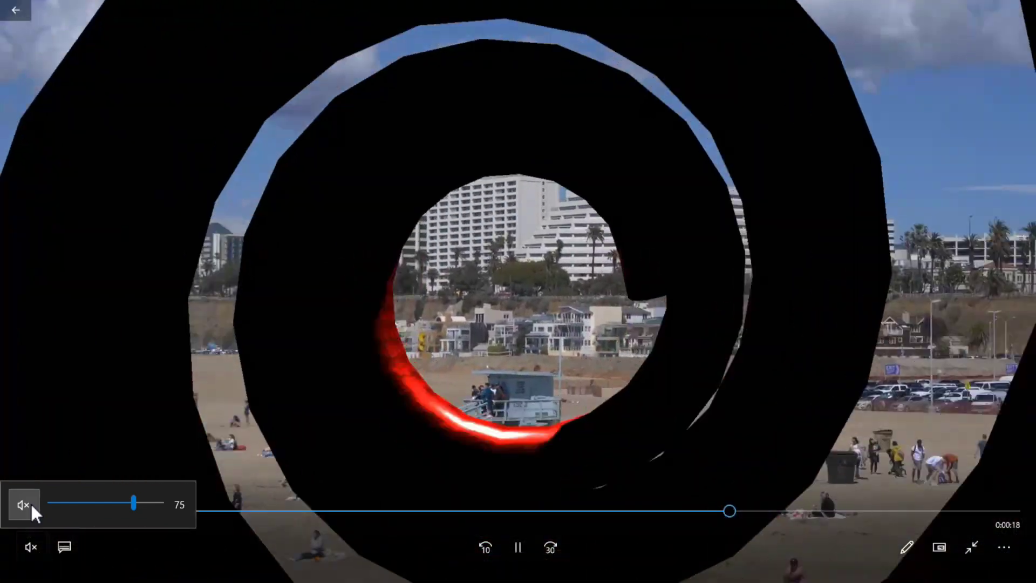
{"action": "key", "text": "Escape"}
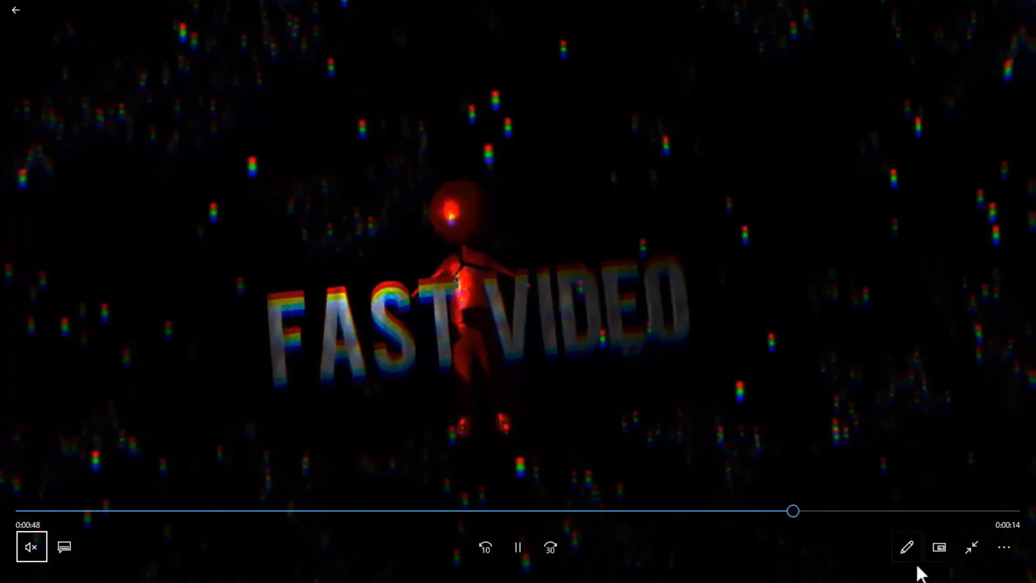
{"action": "left_click", "coordinate": [970, 557]}
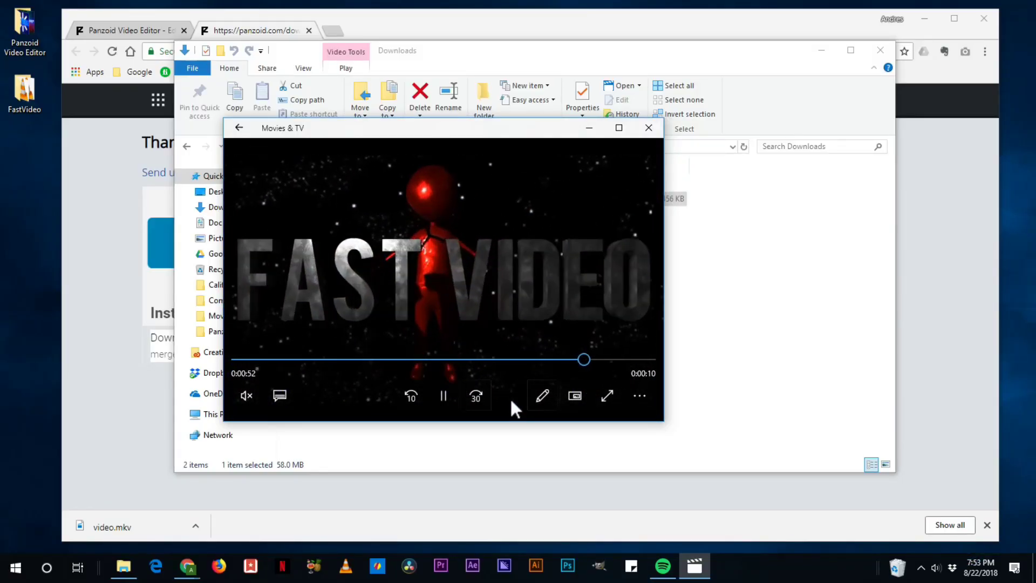
{"action": "left_click", "coordinate": [655, 131]}
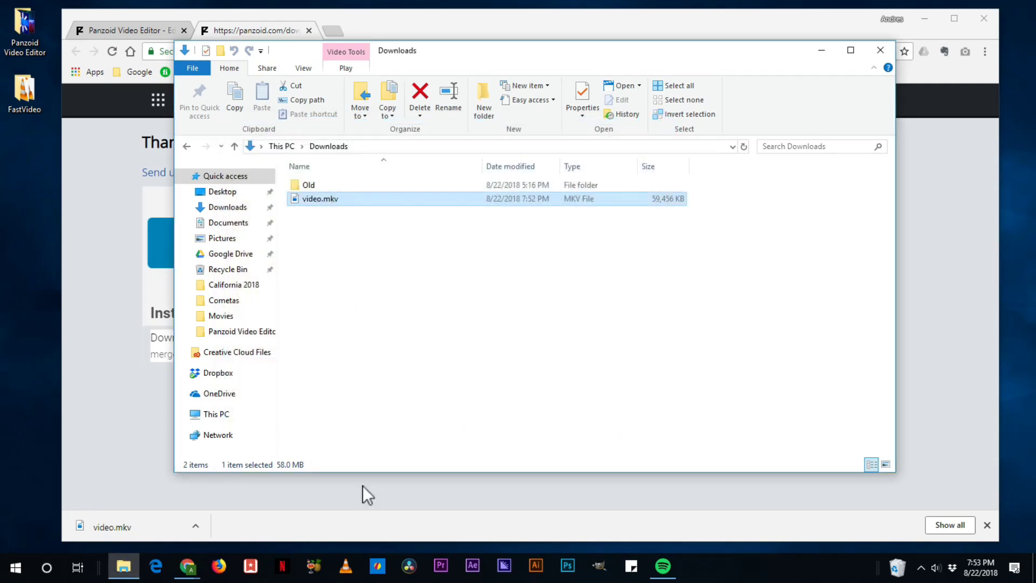
Step: Switch to HandBrake and load video.mkv from the Downloads folder as the source
{"action": "left_click", "coordinate": [315, 567]}
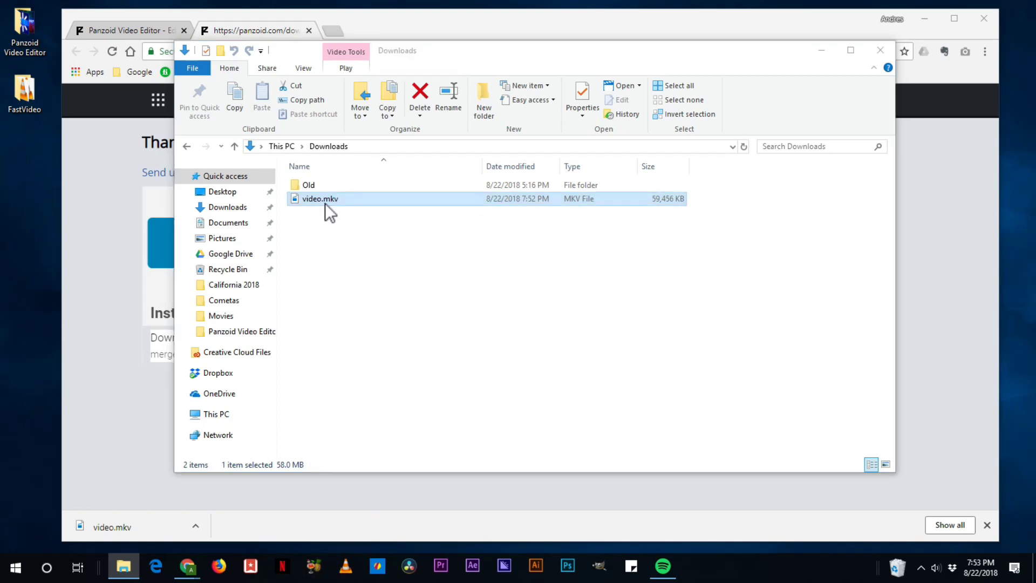
{"action": "left_click_drag", "start_coordinate": [378, 70], "coordinate": [387, 99]}
{"action": "left_click", "coordinate": [299, 47]}
{"action": "left_click_drag", "start_coordinate": [190, 241], "coordinate": [836, 319]}
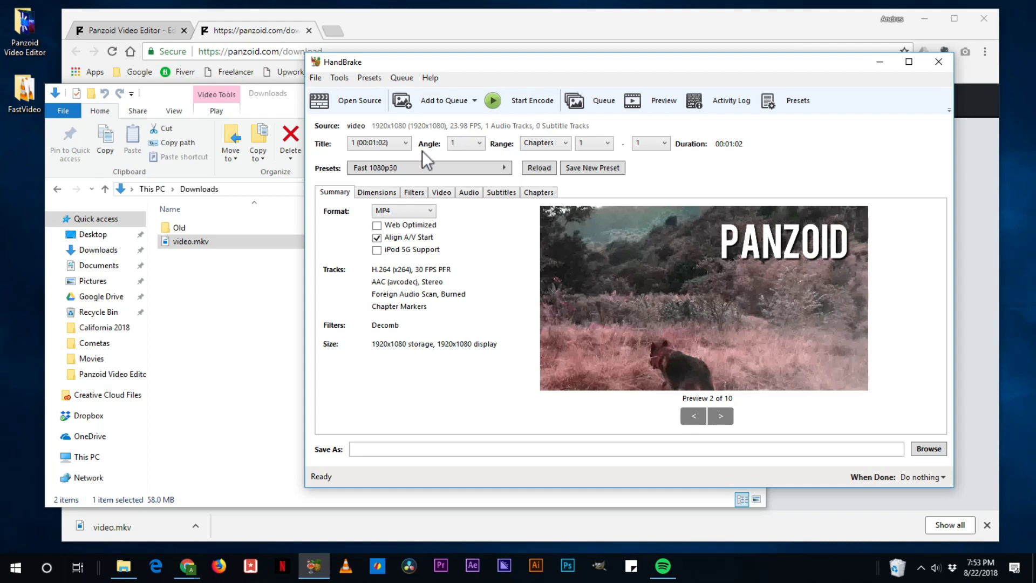
Step: Set the output file to "fast final.mp4" in the Panzoid Video Editor folder on the desktop
{"action": "left_click", "coordinate": [389, 449]}
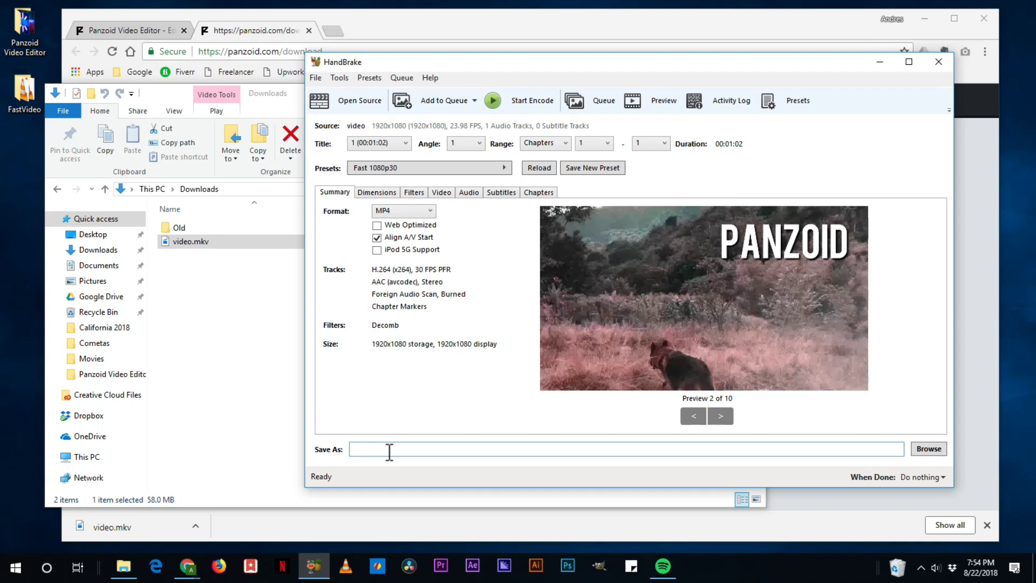
{"action": "type", "text": "fast"}
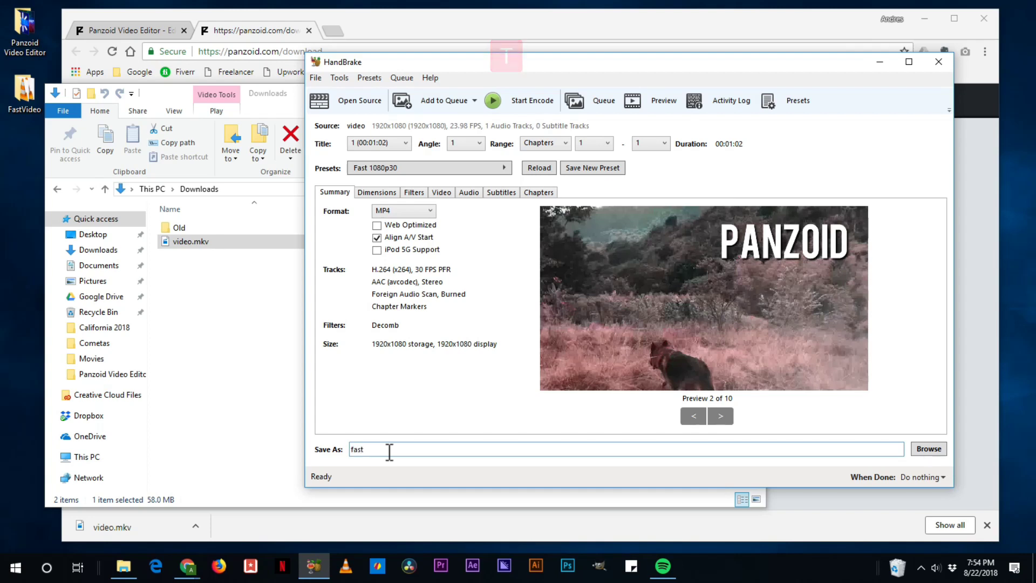
{"action": "left_click", "coordinate": [921, 447]}
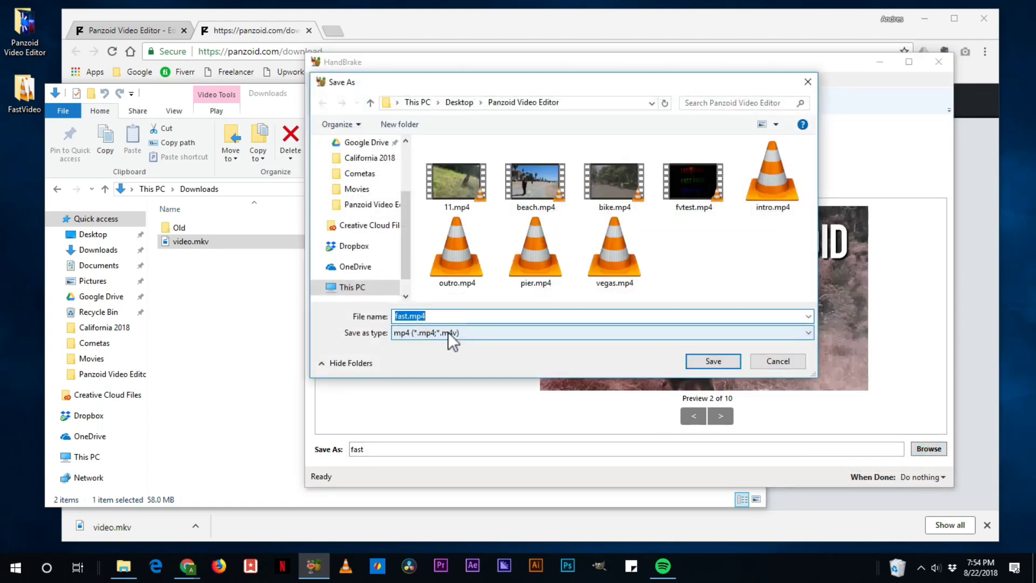
{"action": "left_click", "coordinate": [405, 316]}
{"action": "type", "text": "fina"}
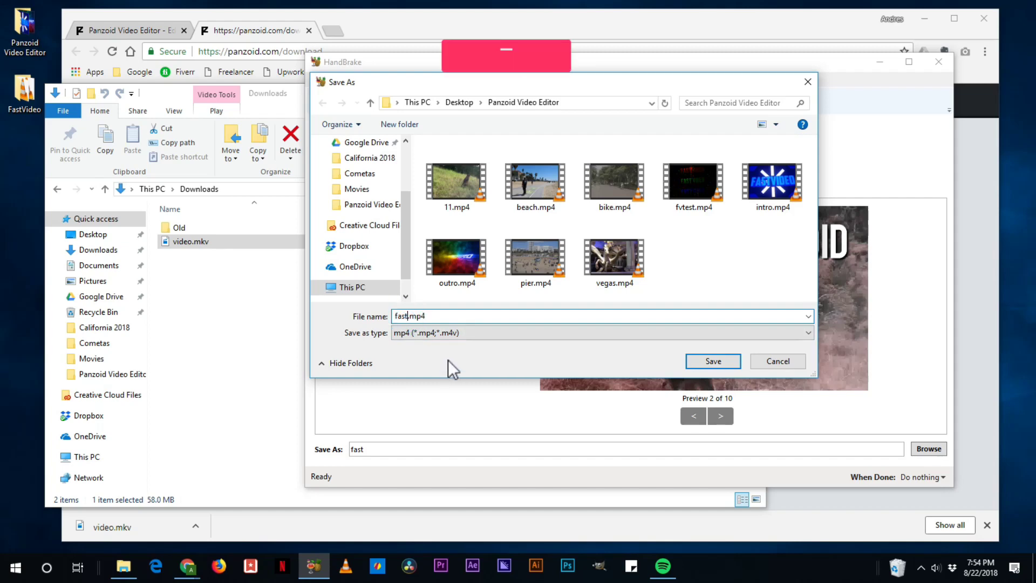
{"action": "type", "text": "l"}
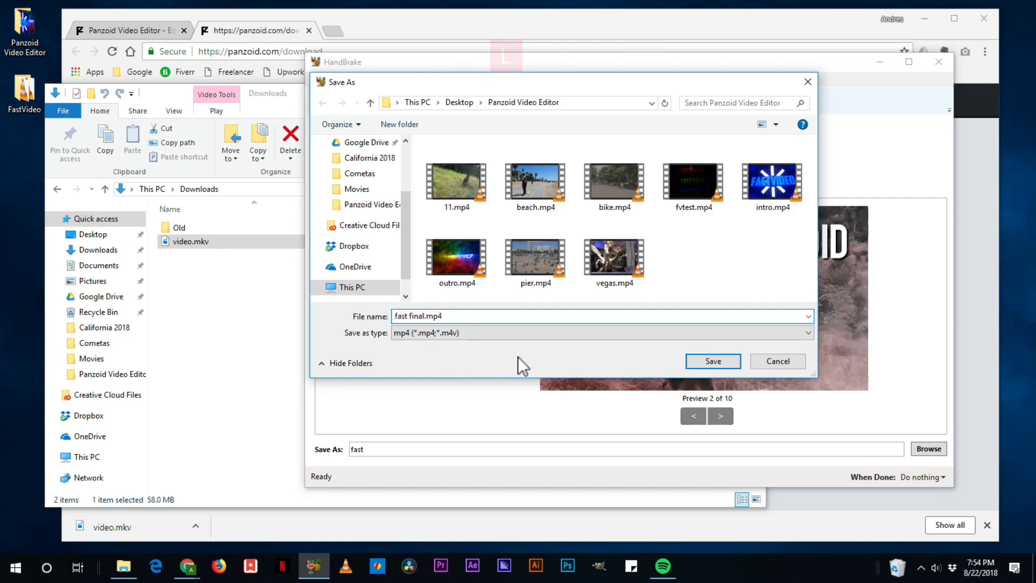
{"action": "left_click", "coordinate": [713, 360]}
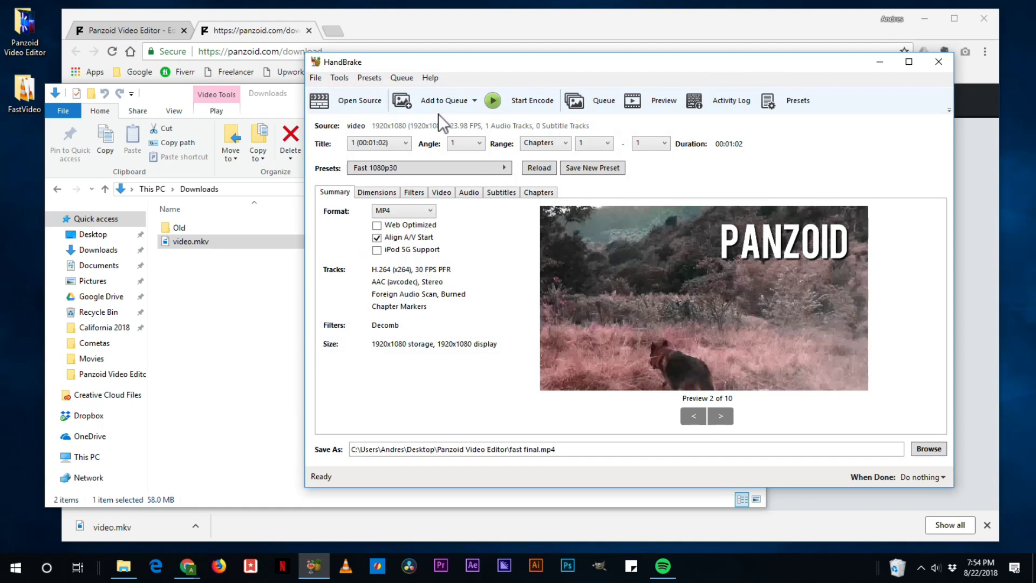
Step: Start encoding the video to MP4 and return to the Panzoid Video Editor page in Chrome
{"action": "left_click", "coordinate": [501, 102]}
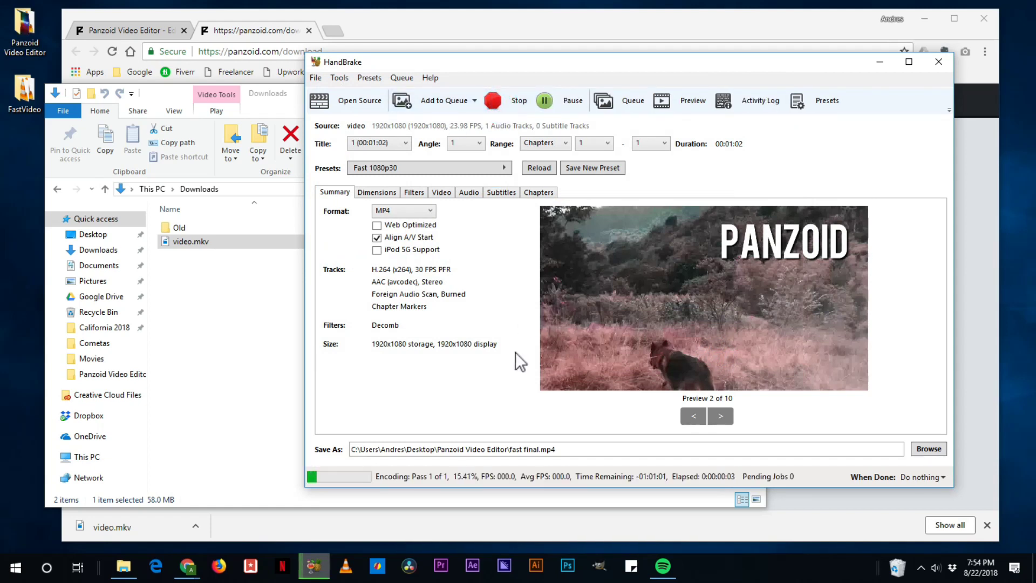
{"action": "left_click", "coordinate": [125, 31]}
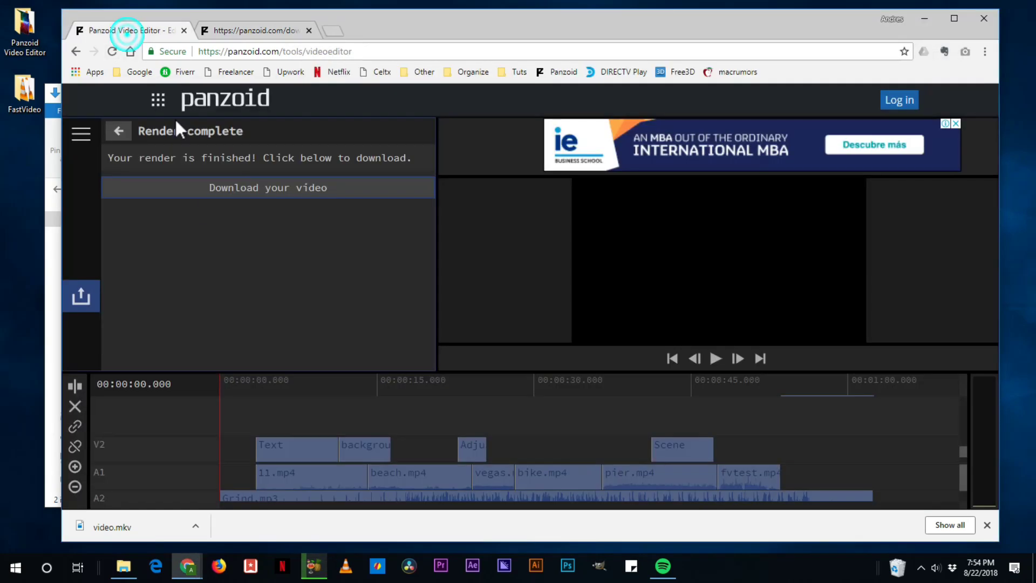